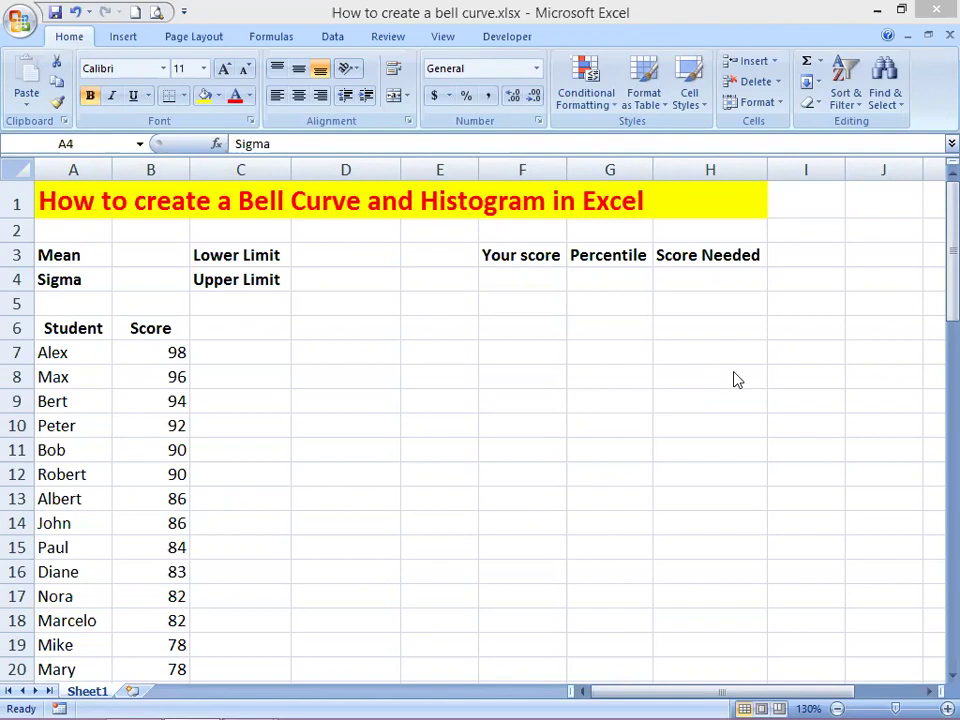
# Step: Review the student score list and the blank cells for mean, sigma, limits, your score, percentile and score needed
pyautogui.click(80, 355)
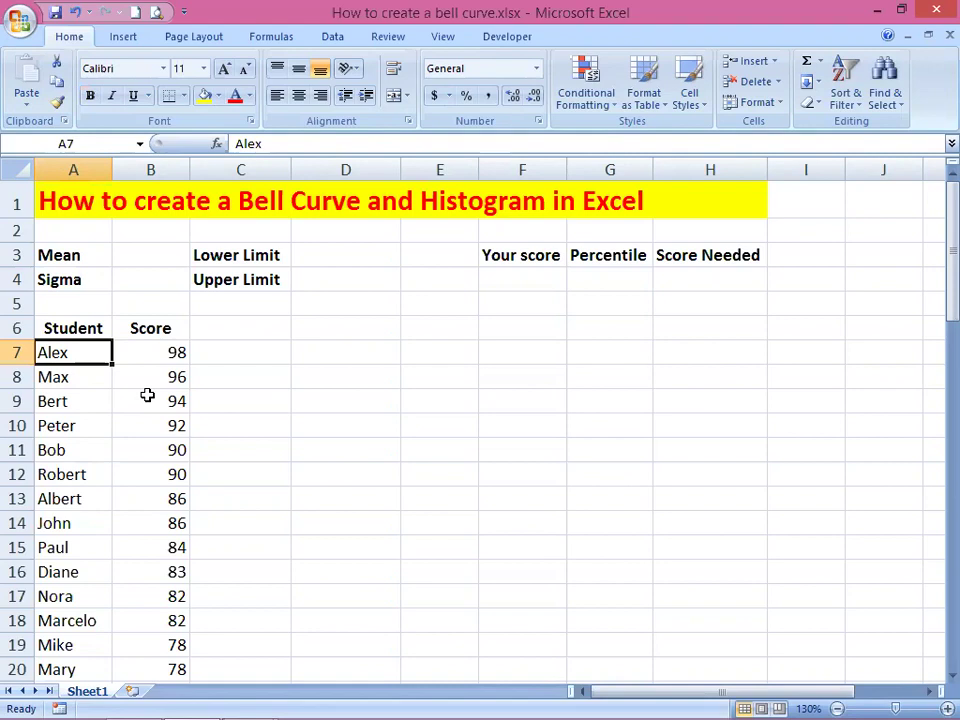
pyautogui.scroll(-2, 96, 437)
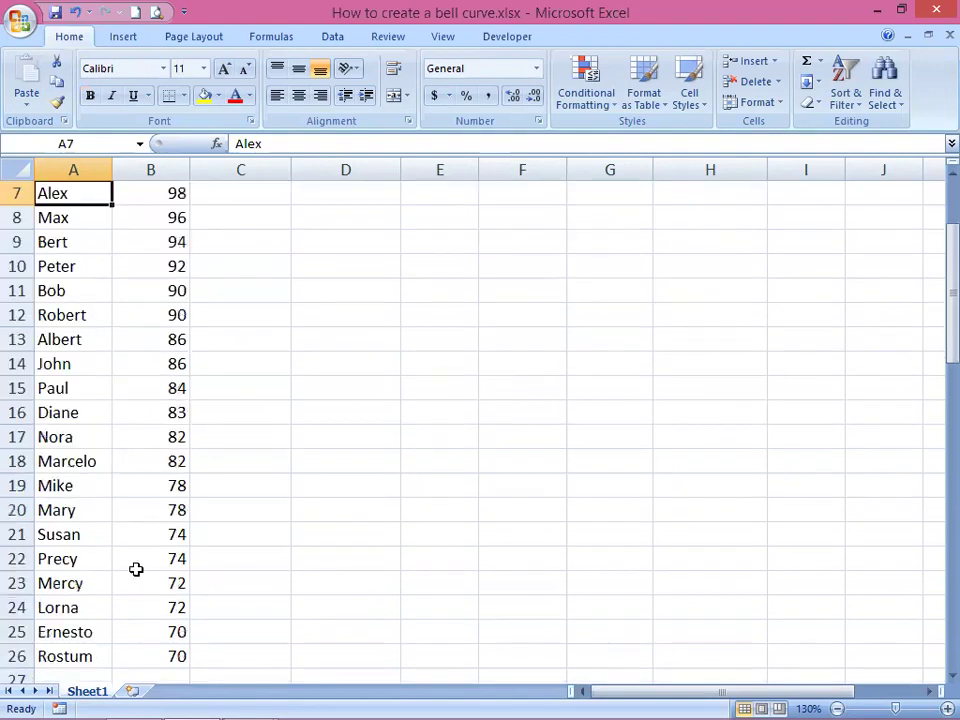
pyautogui.click(142, 648)
pyautogui.scroll(2, 124, 525)
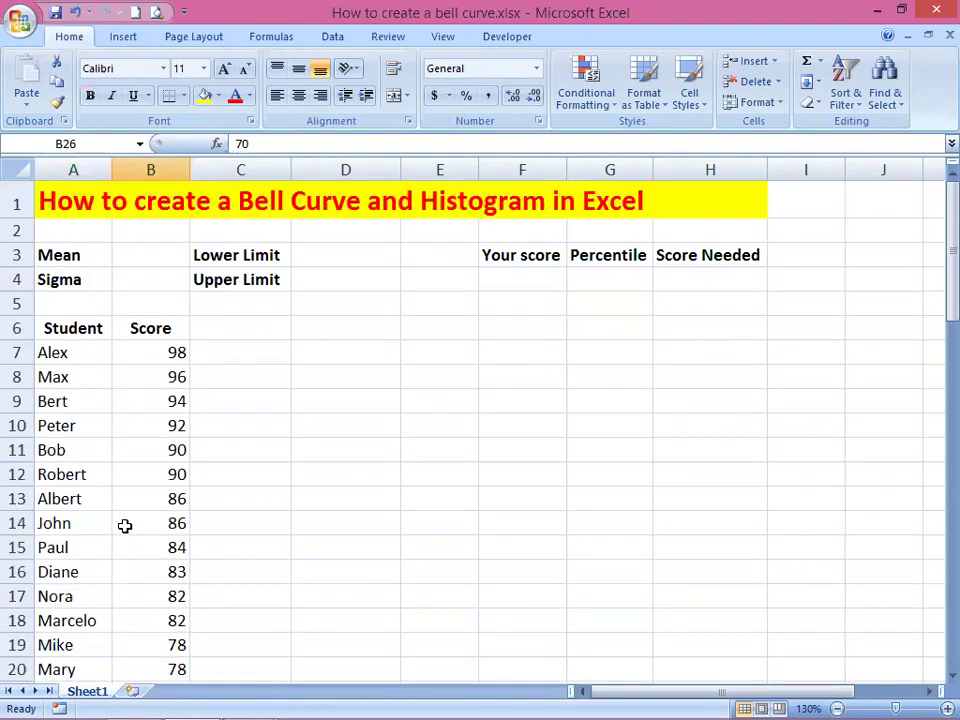
pyautogui.click(165, 352)
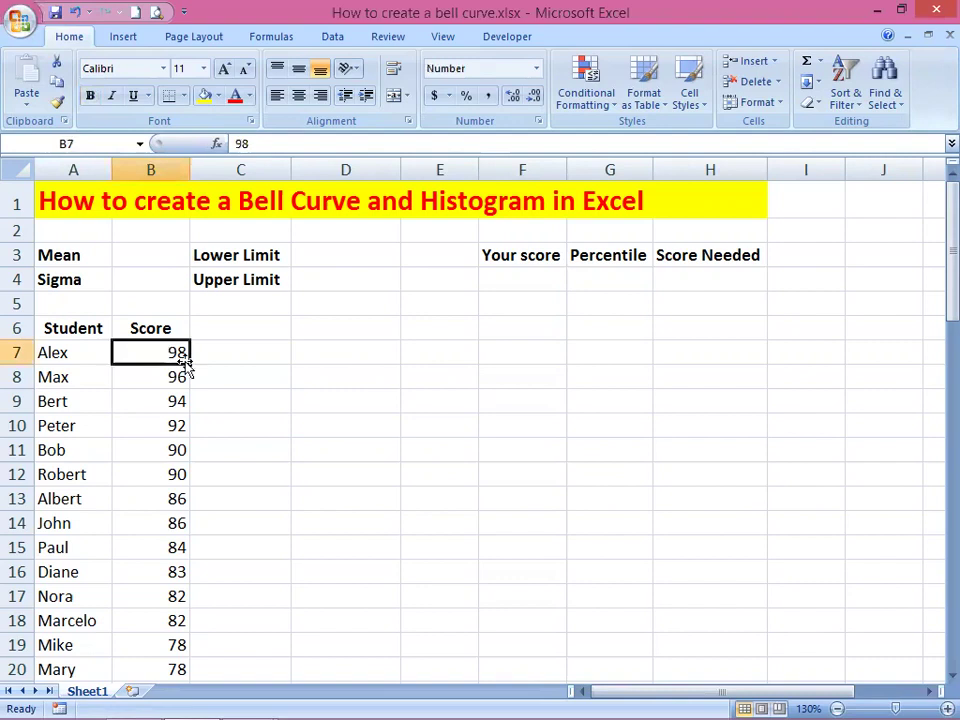
pyautogui.click(137, 255)
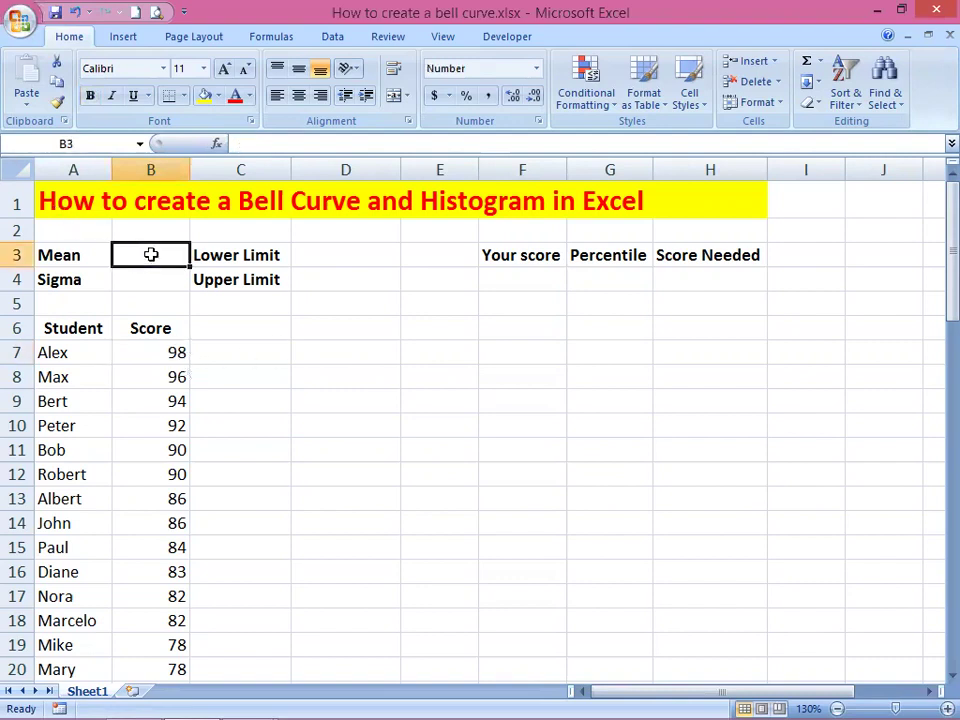
pyautogui.click(130, 273)
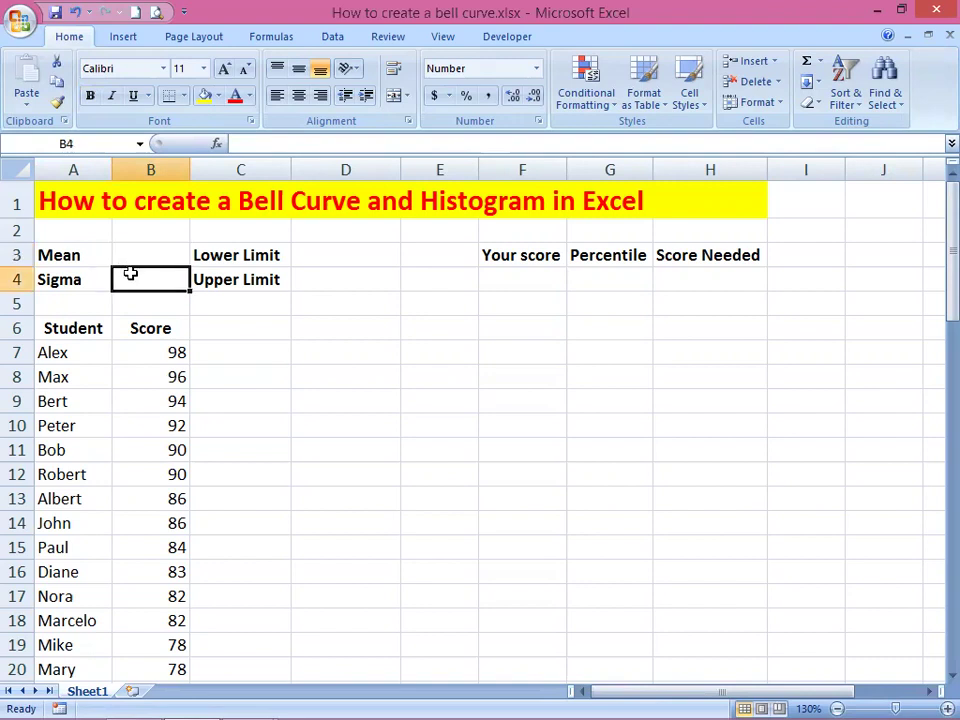
pyautogui.click(329, 256)
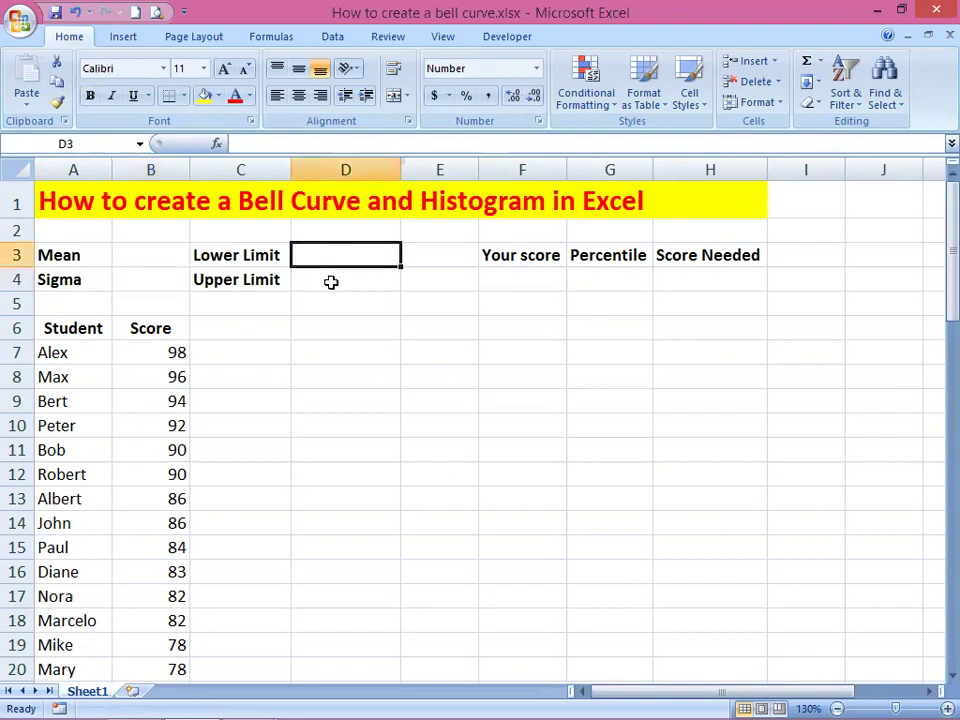
pyautogui.click(331, 281)
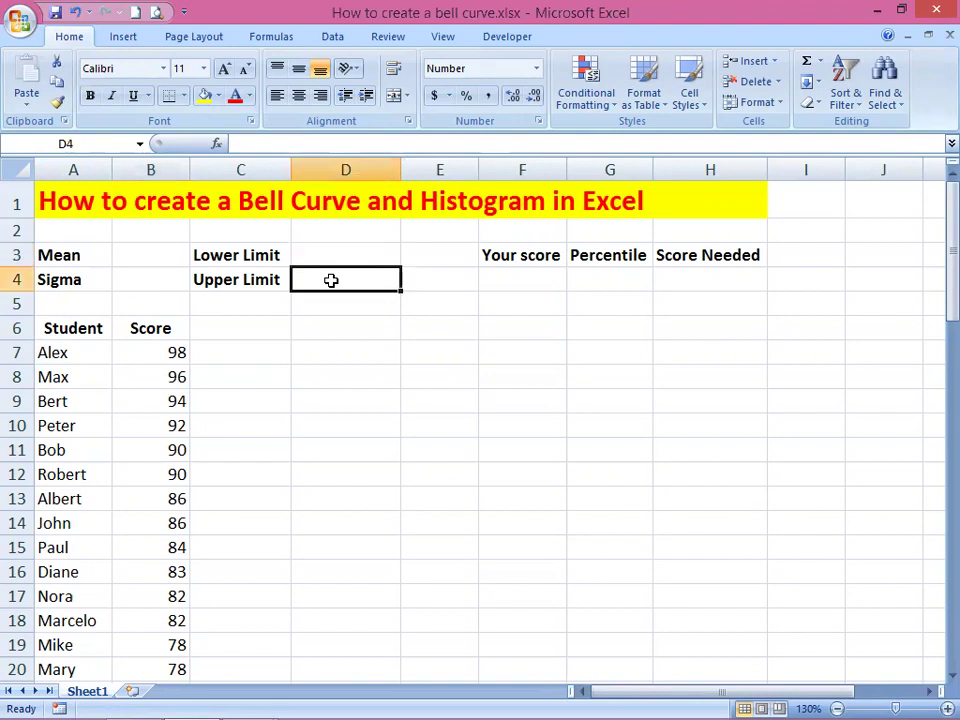
pyautogui.click(512, 272)
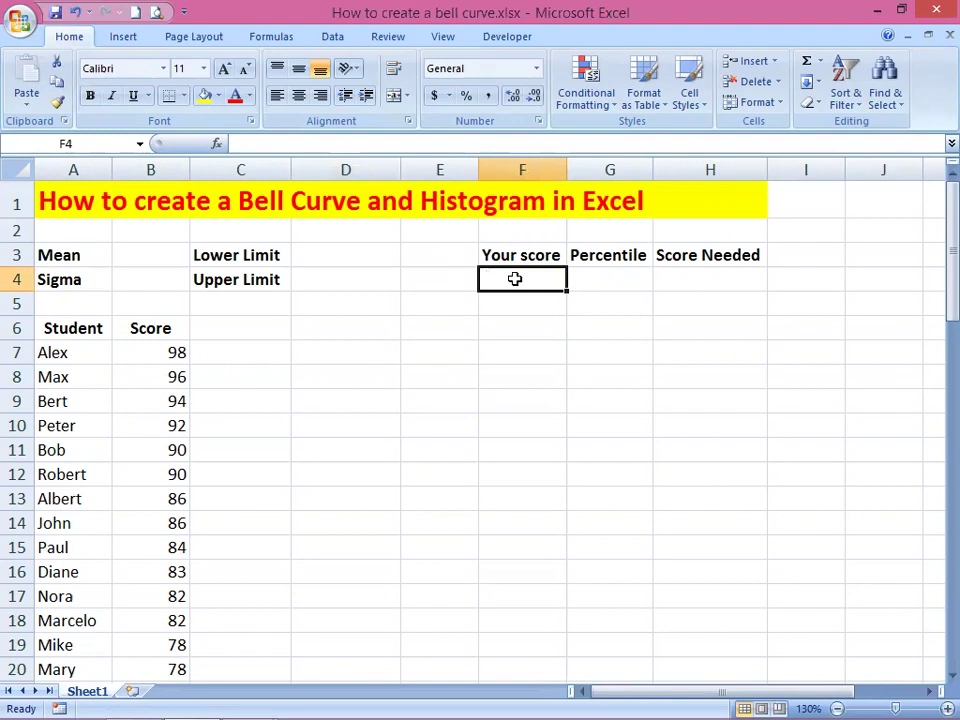
pyautogui.click(620, 278)
pyautogui.click(689, 281)
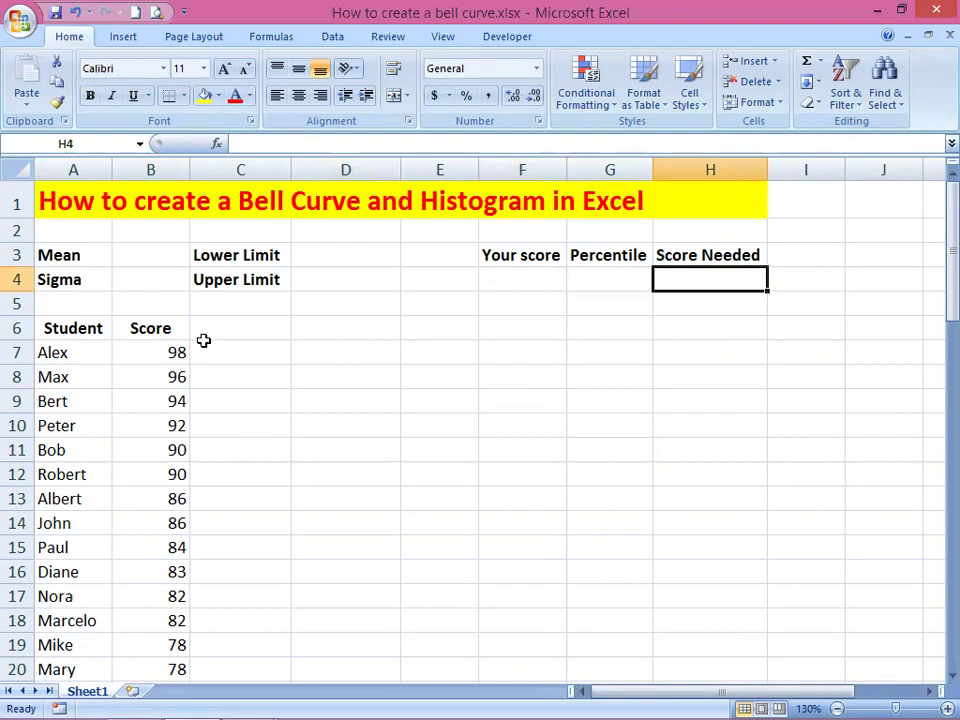
# Step: Calculate the mean of the student scores in B3 with =AVERAGE(B7:B26)
pyautogui.click(158, 253)
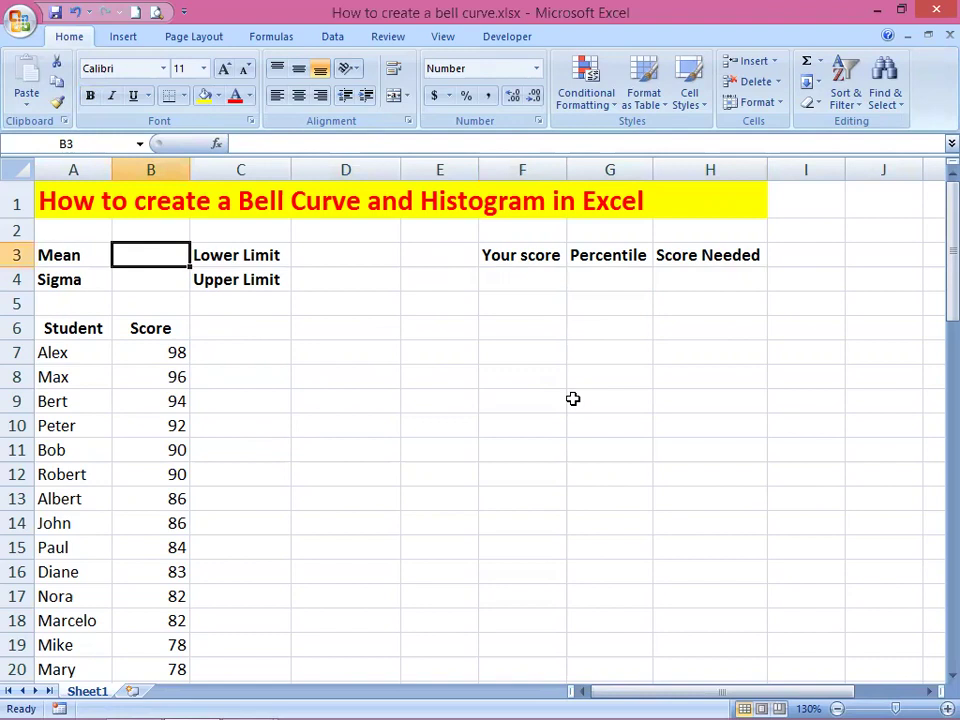
pyautogui.write('=')
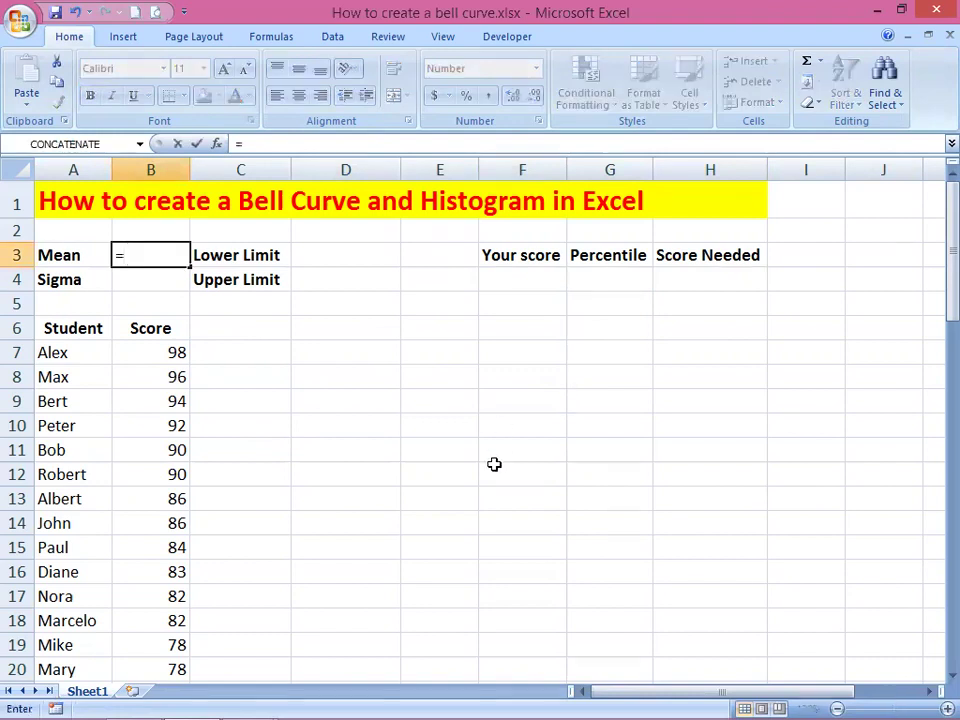
pyautogui.write('aver')
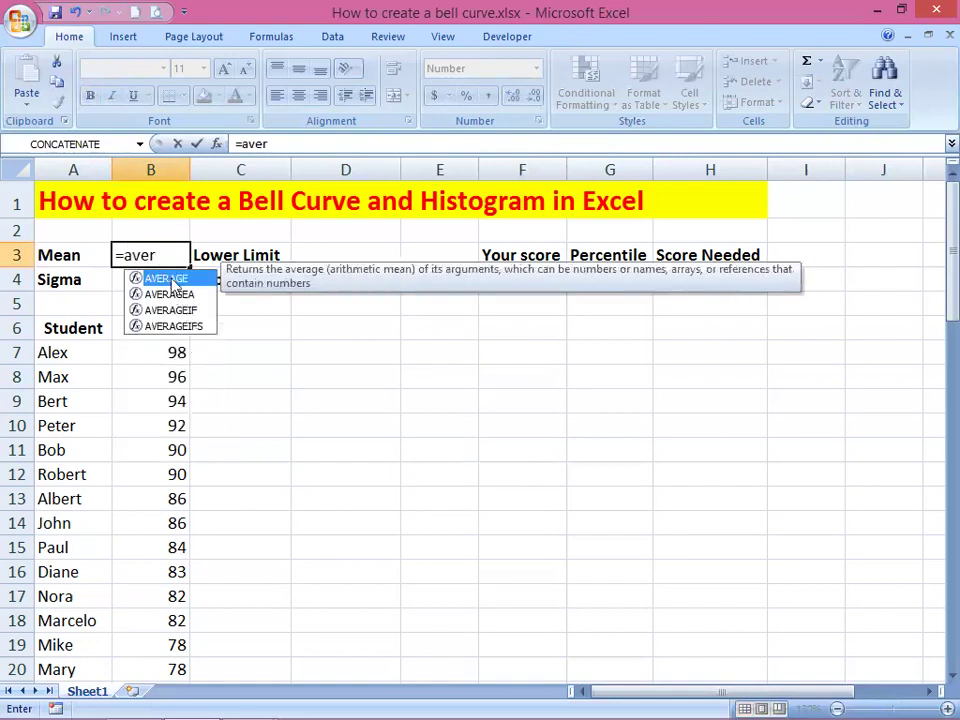
pyautogui.press('Tab')
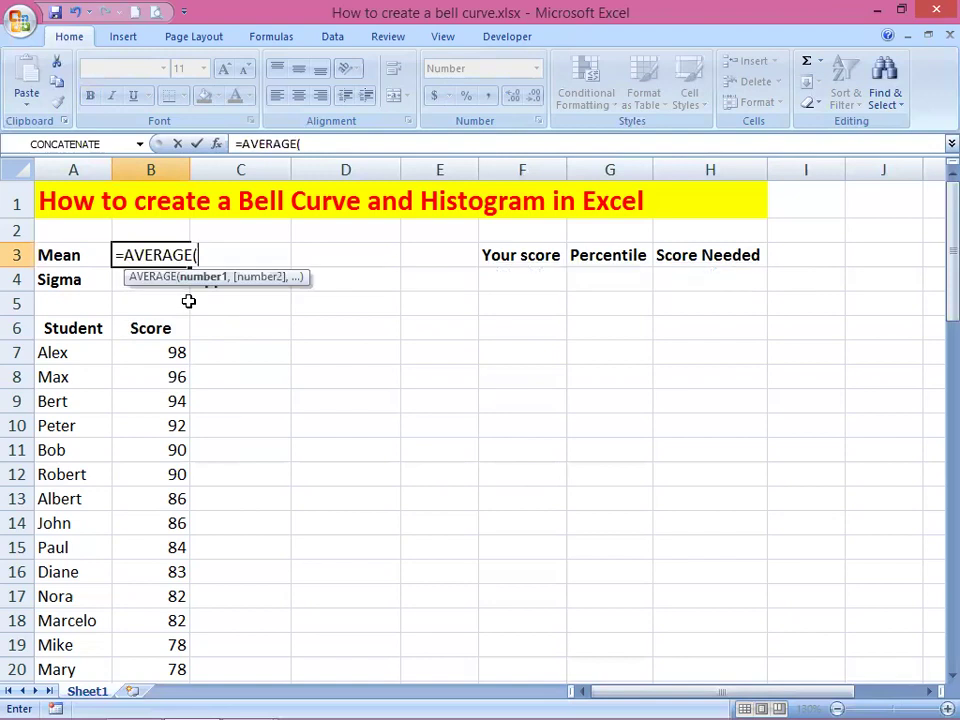
pyautogui.click(170, 352)
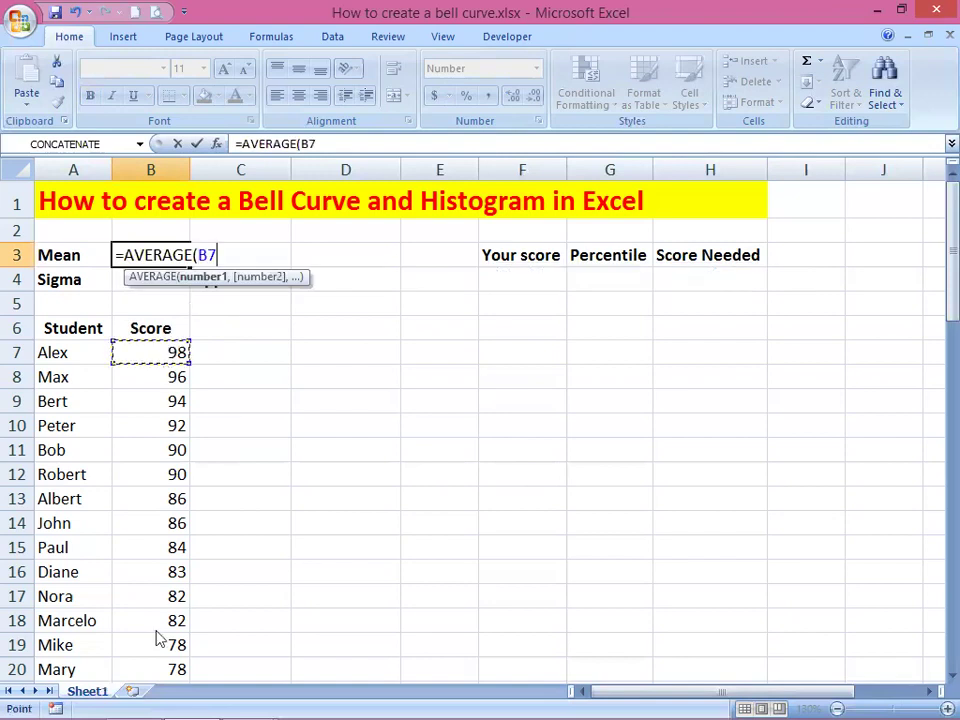
pyautogui.hotkey('ctrl', 'shift', 'Down')
pyautogui.scroll(1, 148, 510)
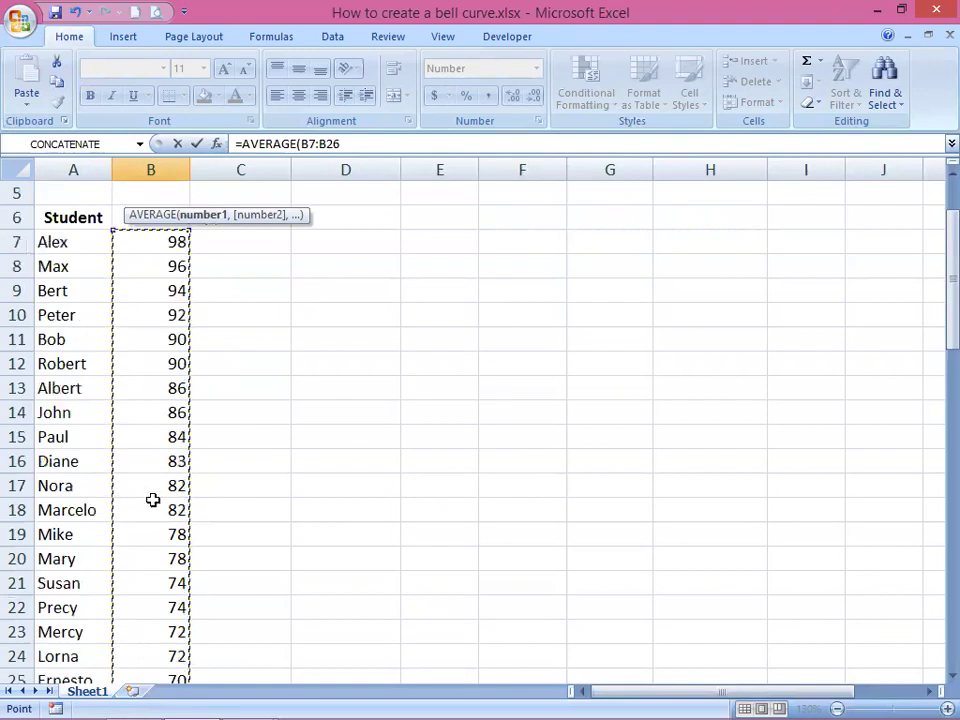
pyautogui.scroll(2, 152, 500)
pyautogui.write(')')
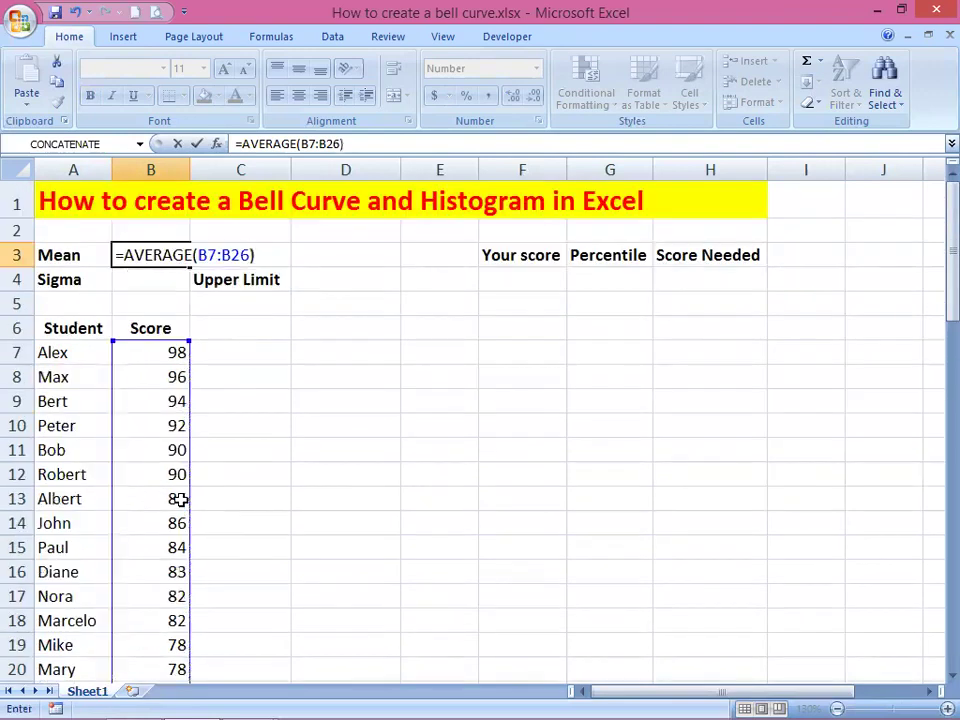
pyautogui.press('Return')
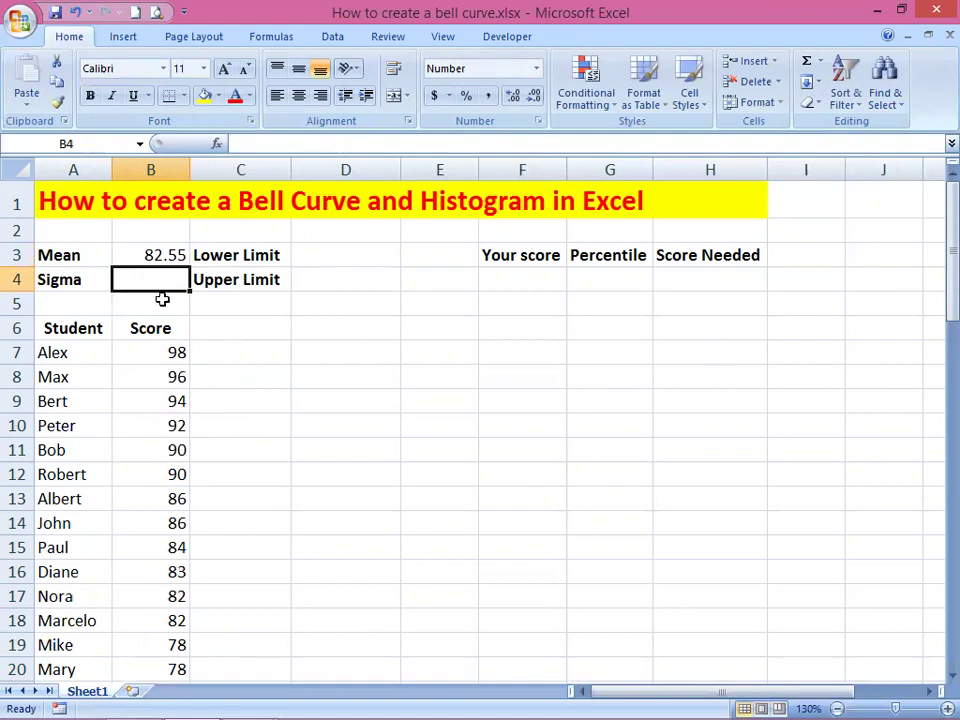
# Step: Calculate sigma in B4 with =STDEV(B7:B26), then check the mean and sigma formulas
pyautogui.write('=')
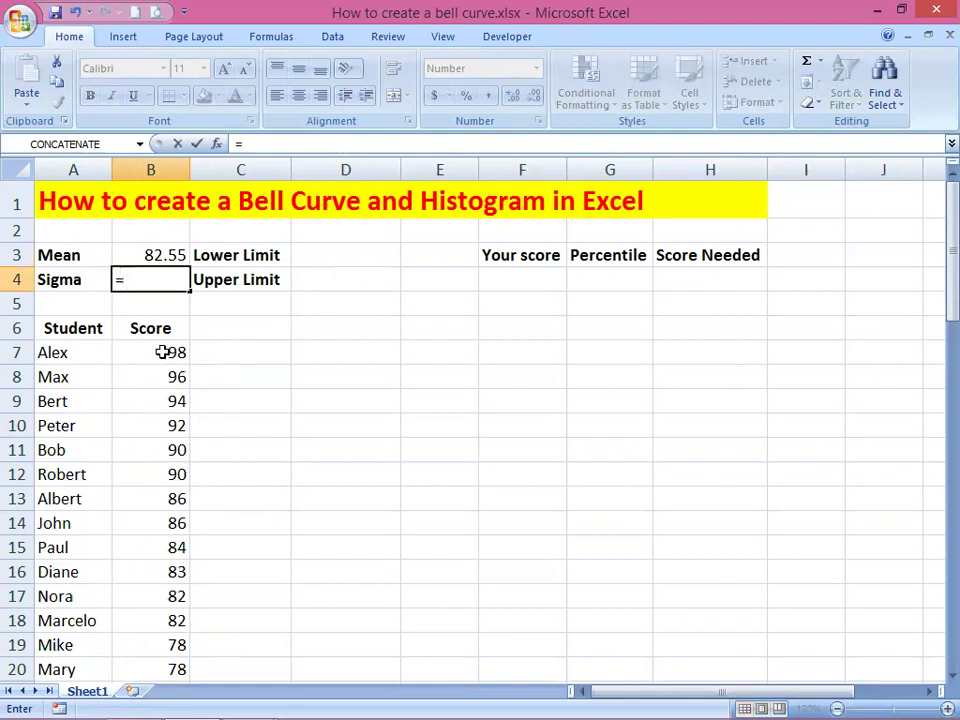
pyautogui.write('stde')
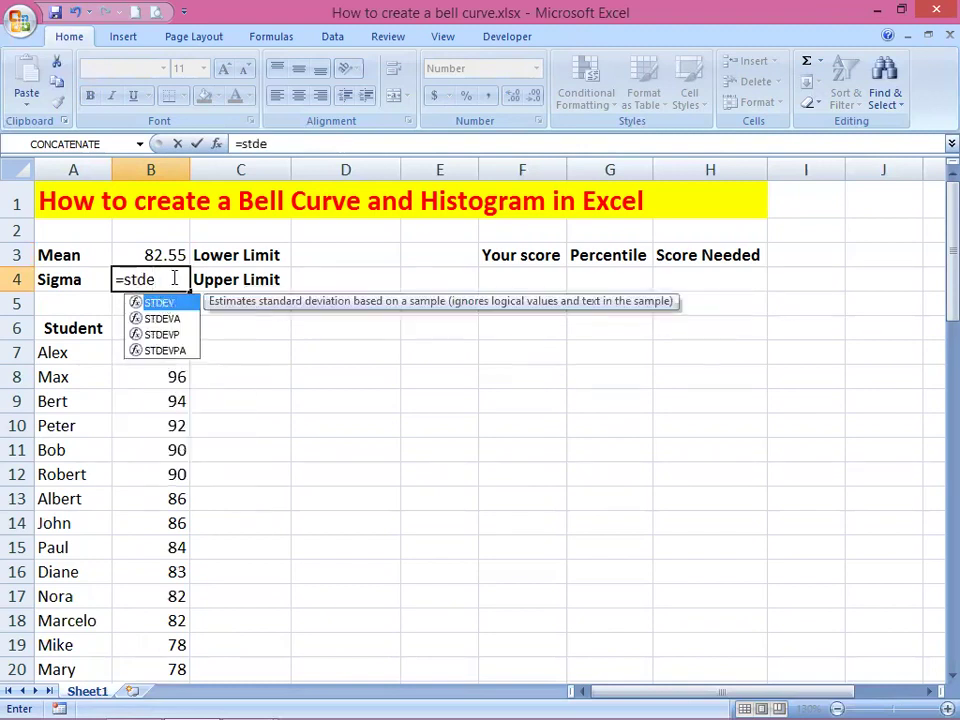
pyautogui.press('Tab')
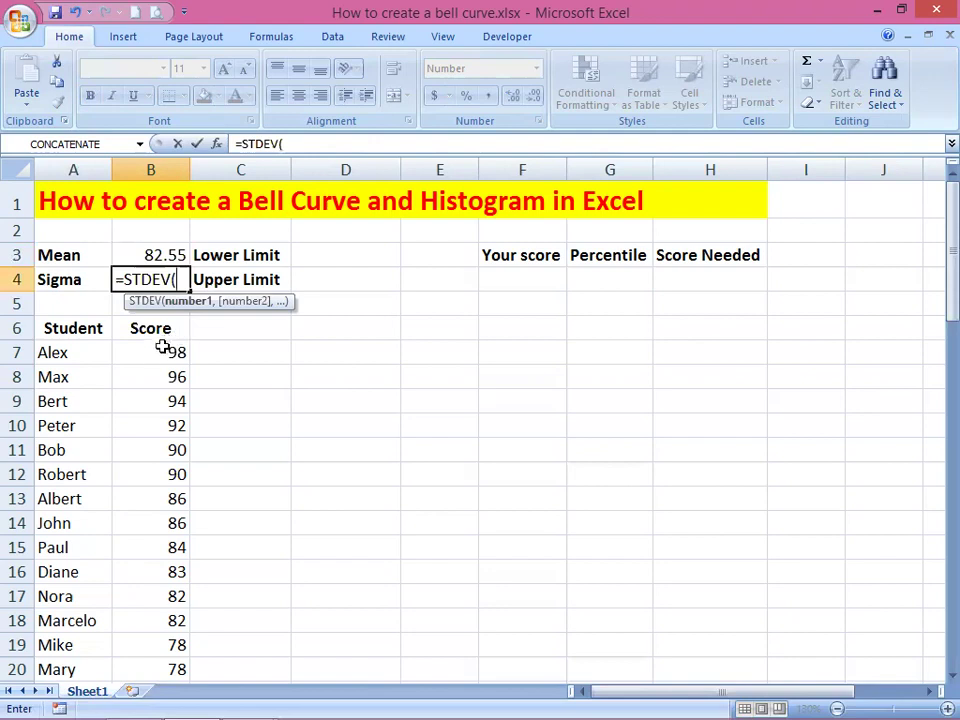
pyautogui.moveTo(162, 357); pyautogui.dragTo(165, 381)
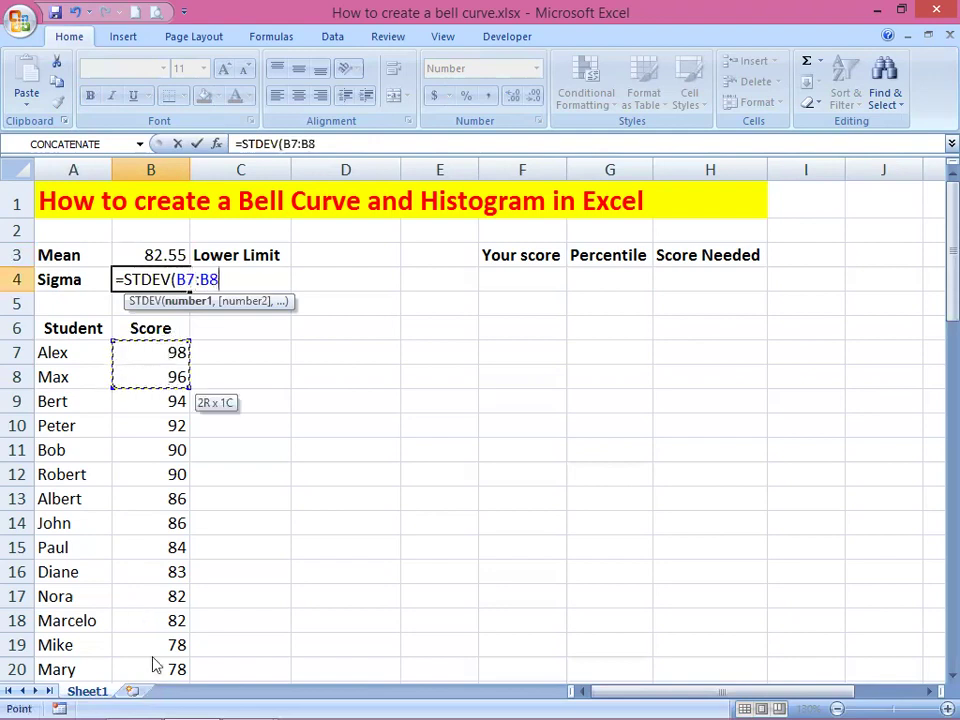
pyautogui.hotkey('ctrl', 'shift', 'Down')
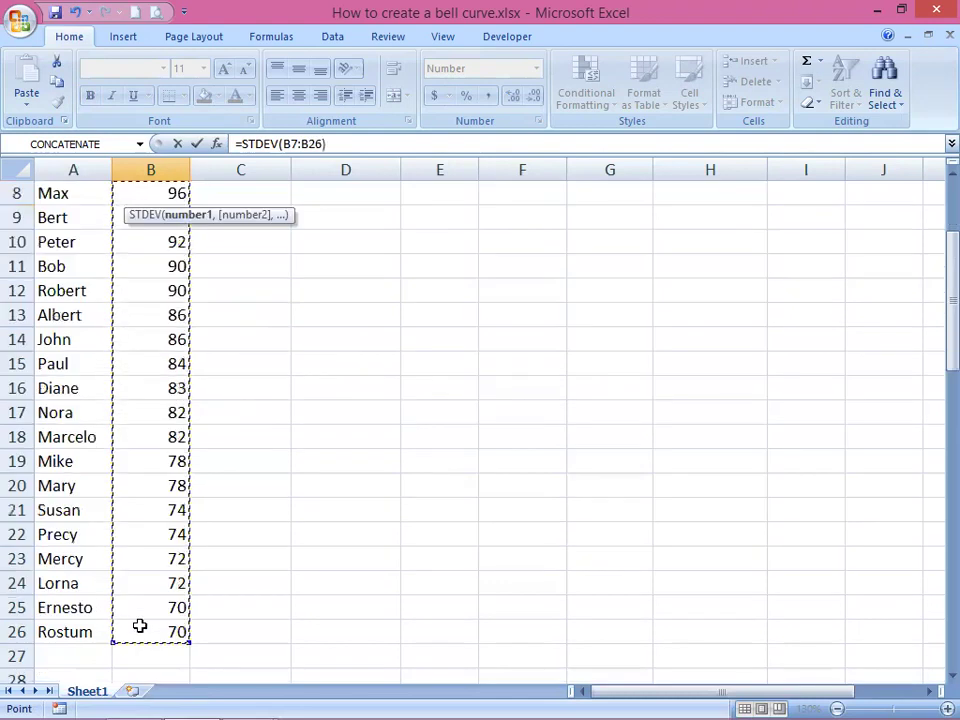
pyautogui.press('Return')
pyautogui.scroll(2, 140, 625)
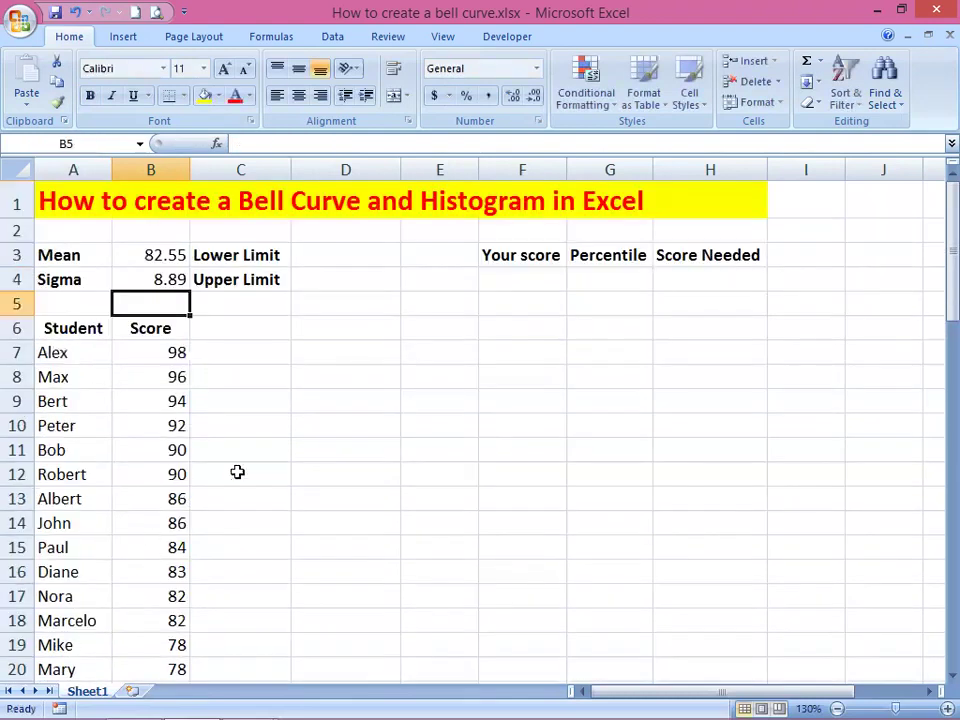
pyautogui.click(153, 254)
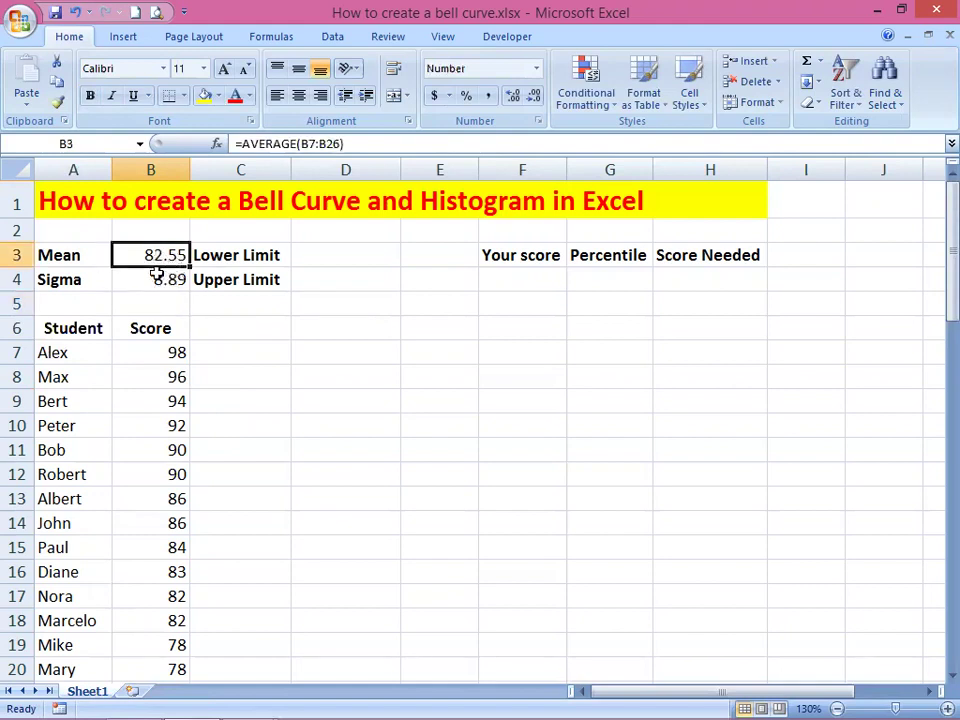
pyautogui.click(156, 278)
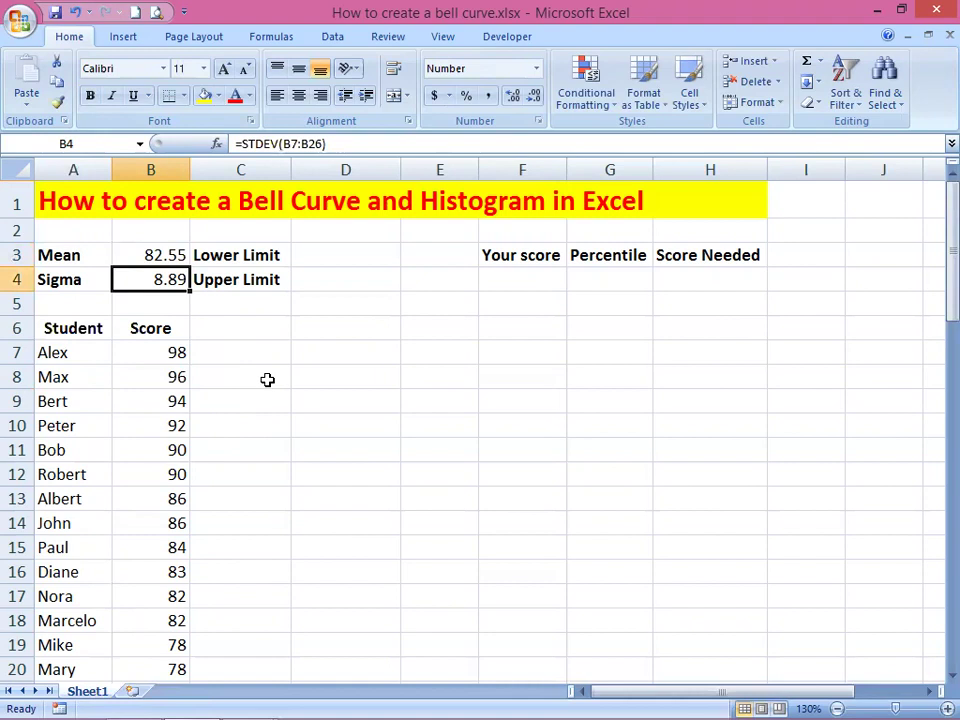
# Step: Calculate the lower limit in D3 as the mean minus three sigma, using =$B$3-3*$B$4
pyautogui.click(360, 255)
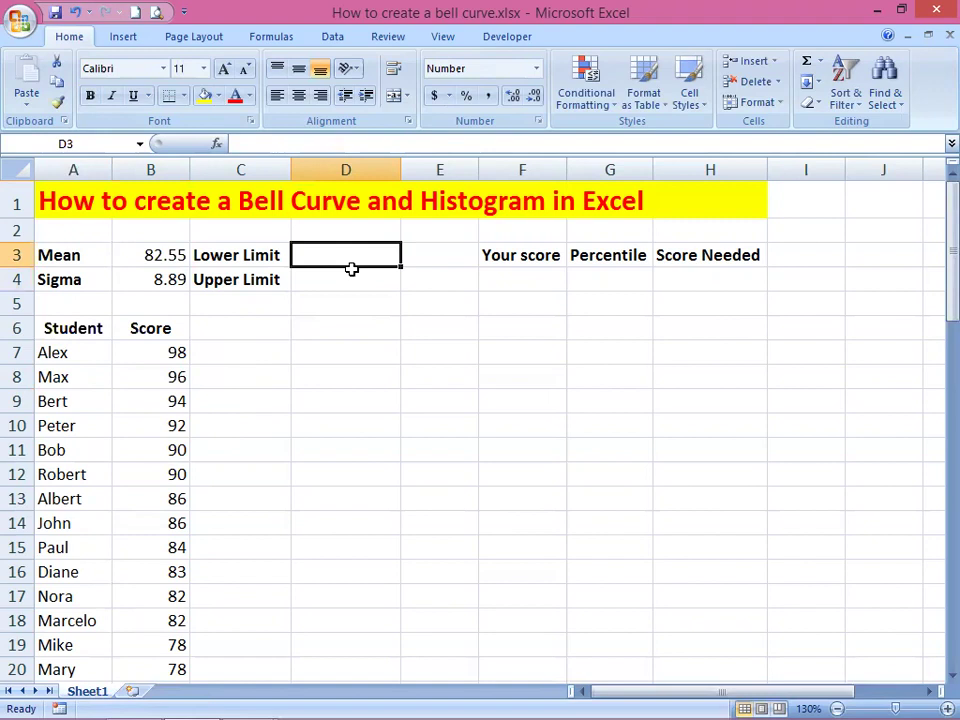
pyautogui.write('=')
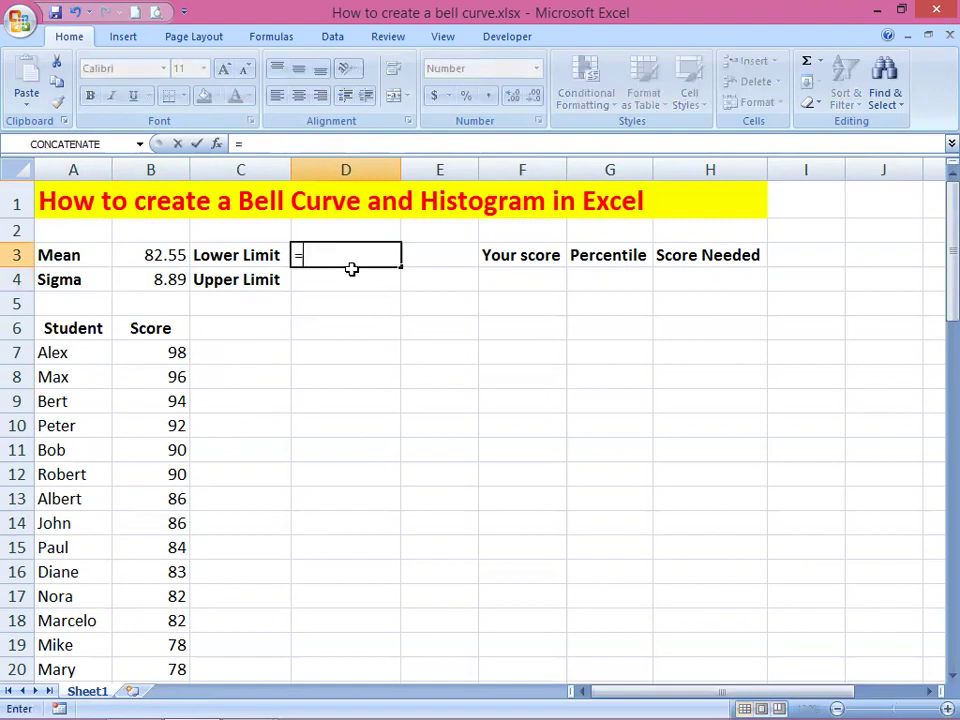
pyautogui.click(146, 255)
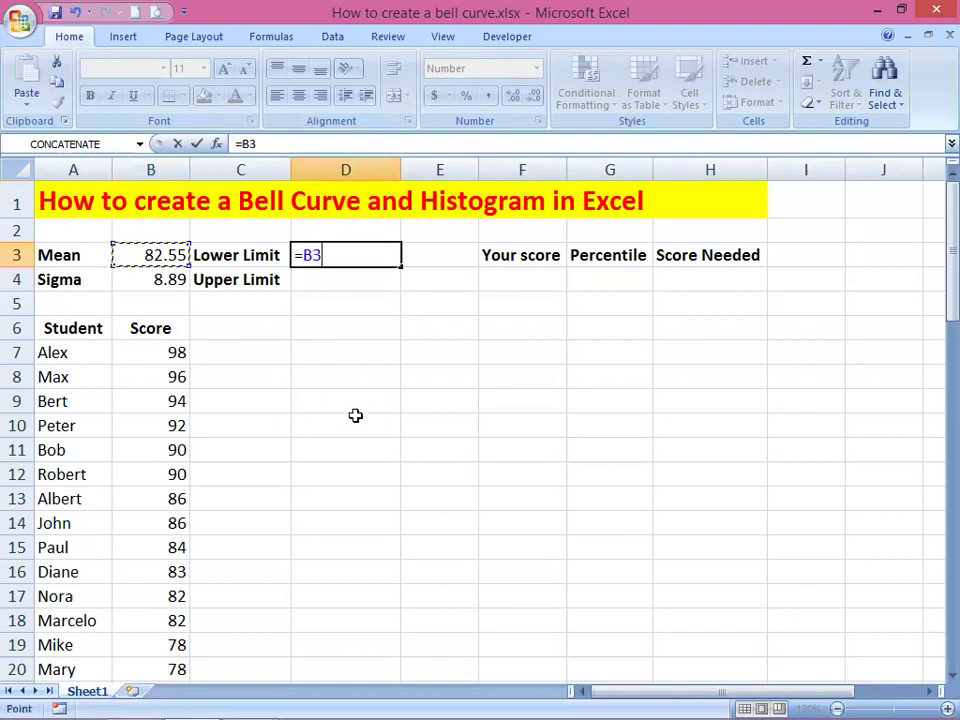
pyautogui.press('F4')
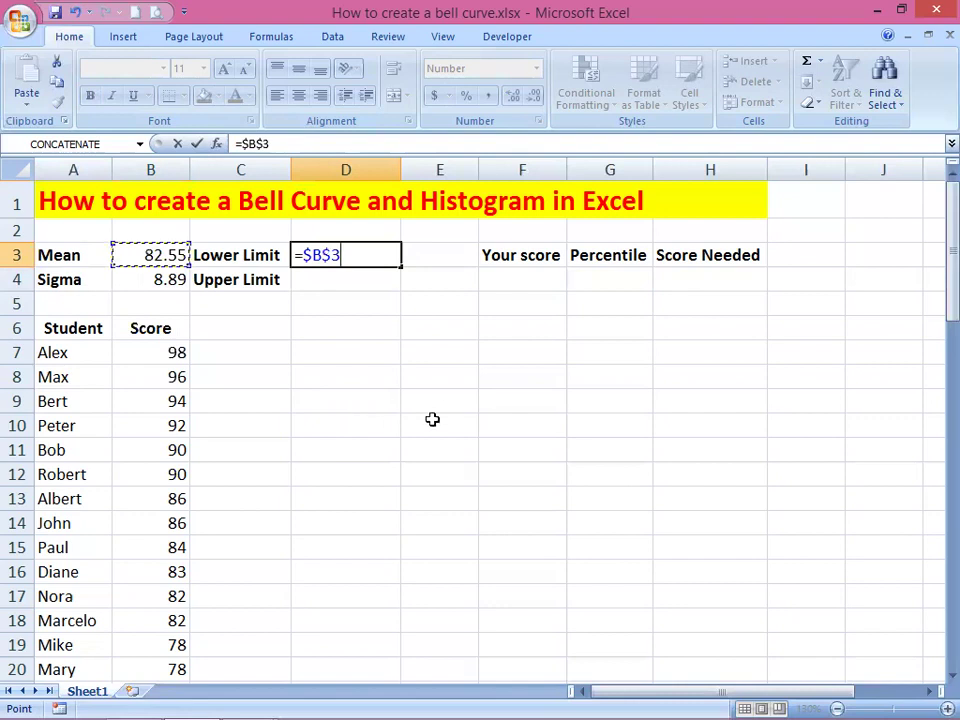
pyautogui.write('-3')
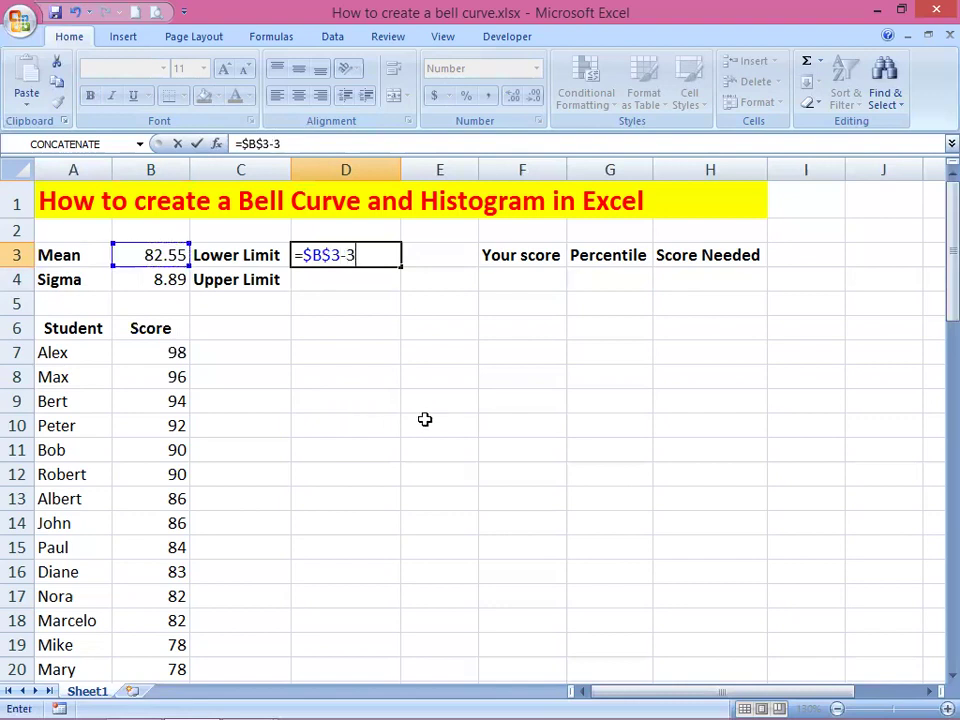
pyautogui.write('*')
pyautogui.click(150, 273)
pyautogui.press('F4')
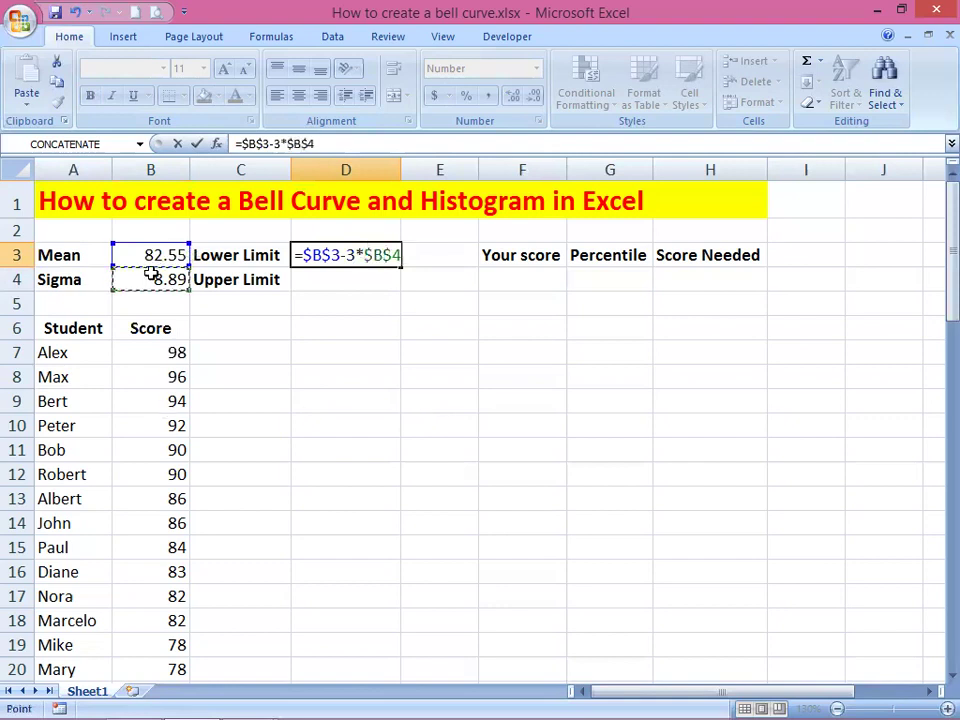
pyautogui.press('Return')
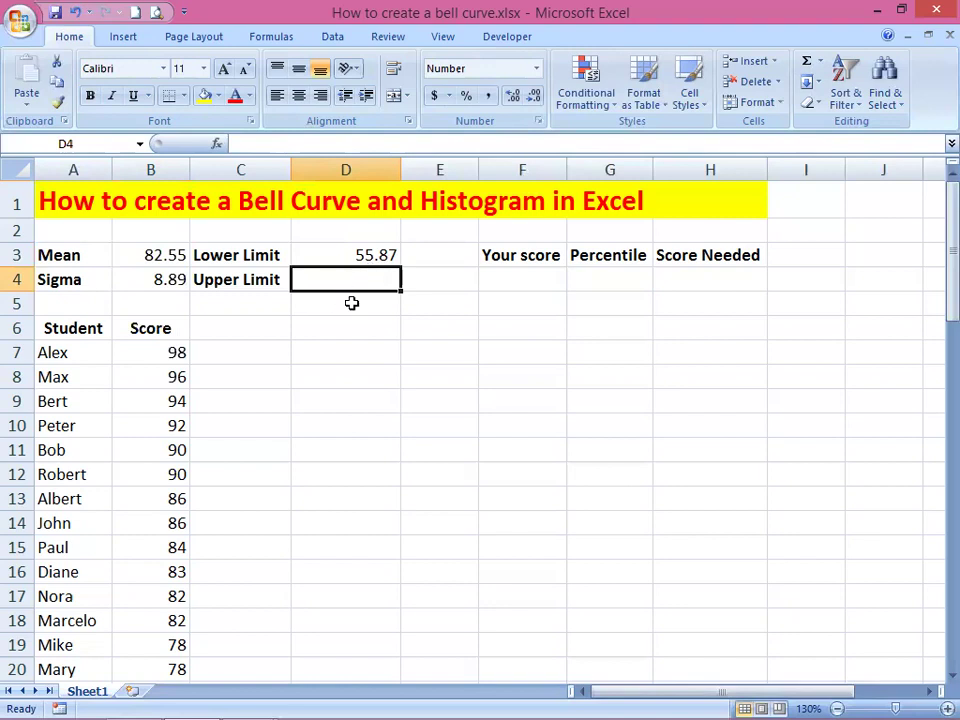
# Step: Calculate the upper limit in D4 as the mean plus three sigma, using =$B$3+3*$B$4
pyautogui.write('=')
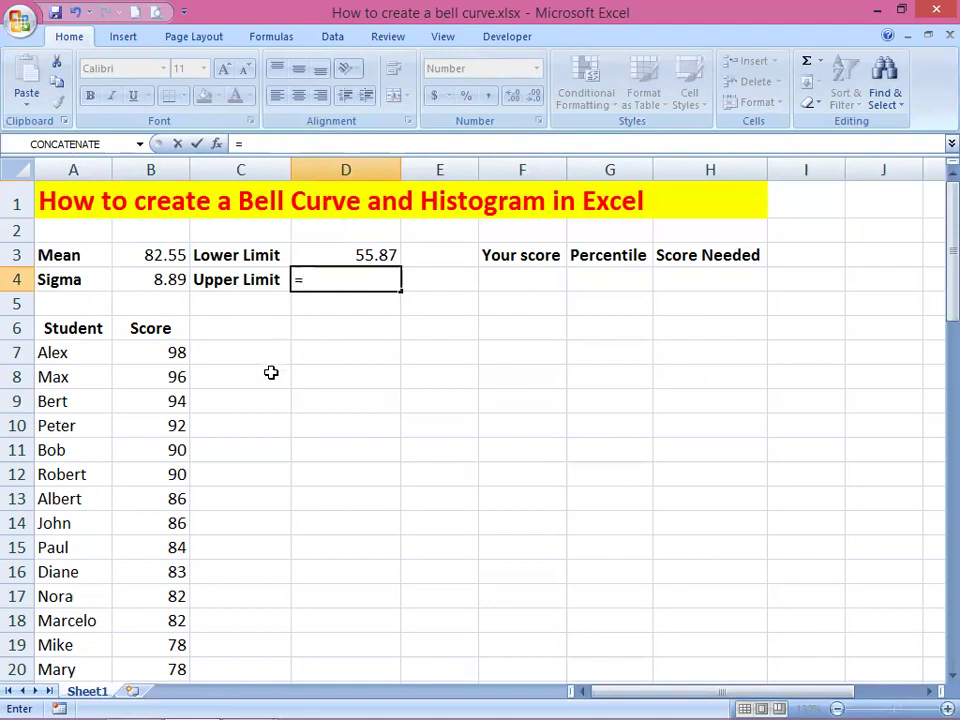
pyautogui.click(152, 255)
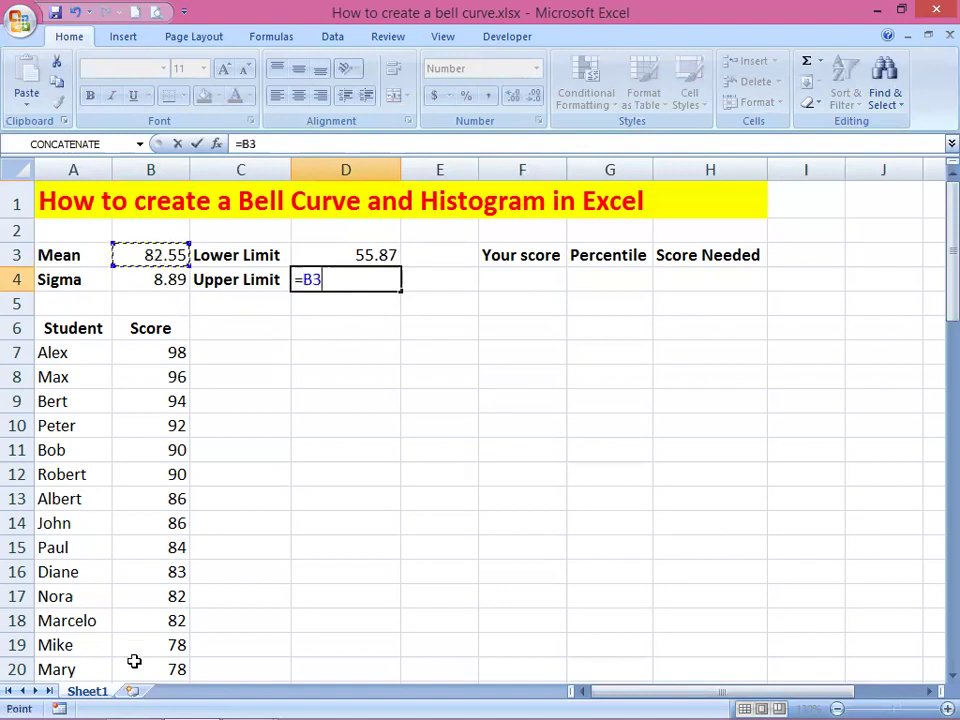
pyautogui.press('F4')
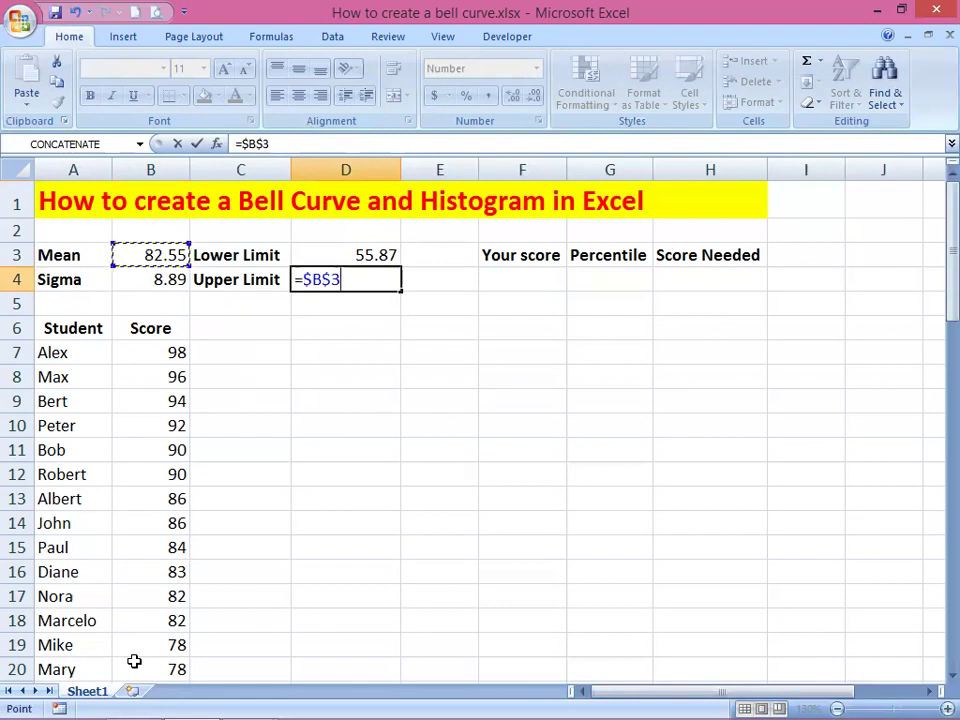
pyautogui.write('+3')
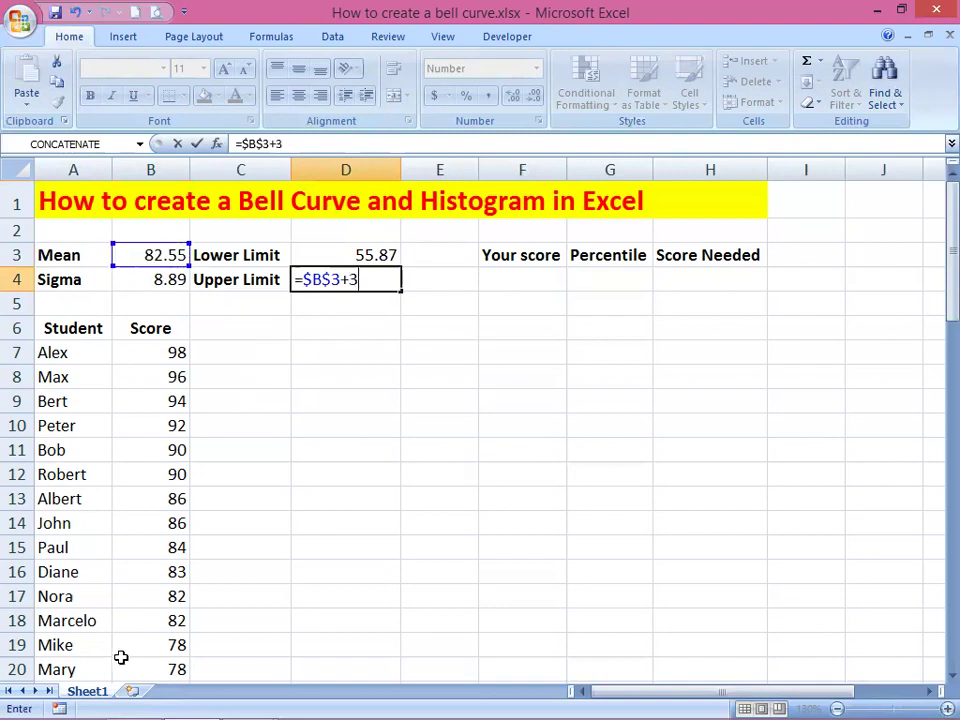
pyautogui.write('*')
pyautogui.click(137, 276)
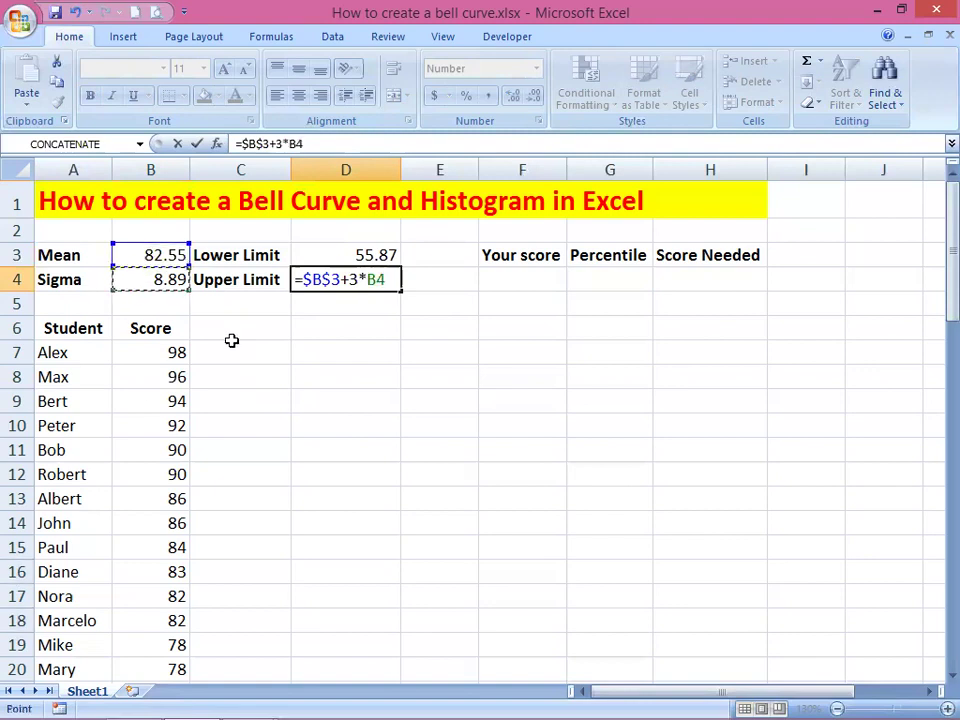
pyautogui.press('F4')
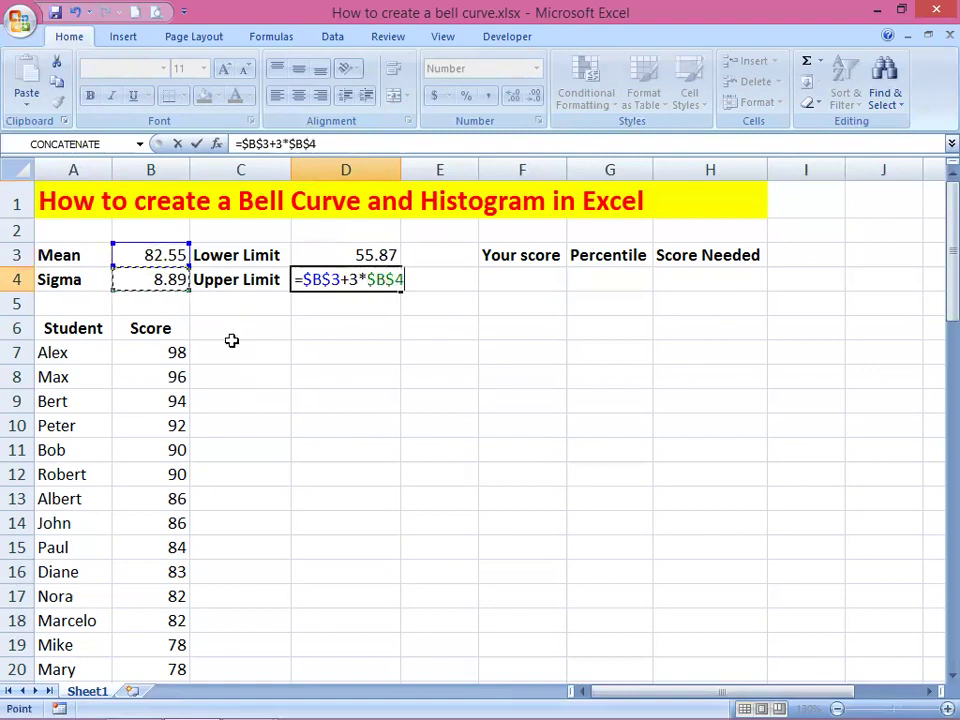
pyautogui.press('Return')
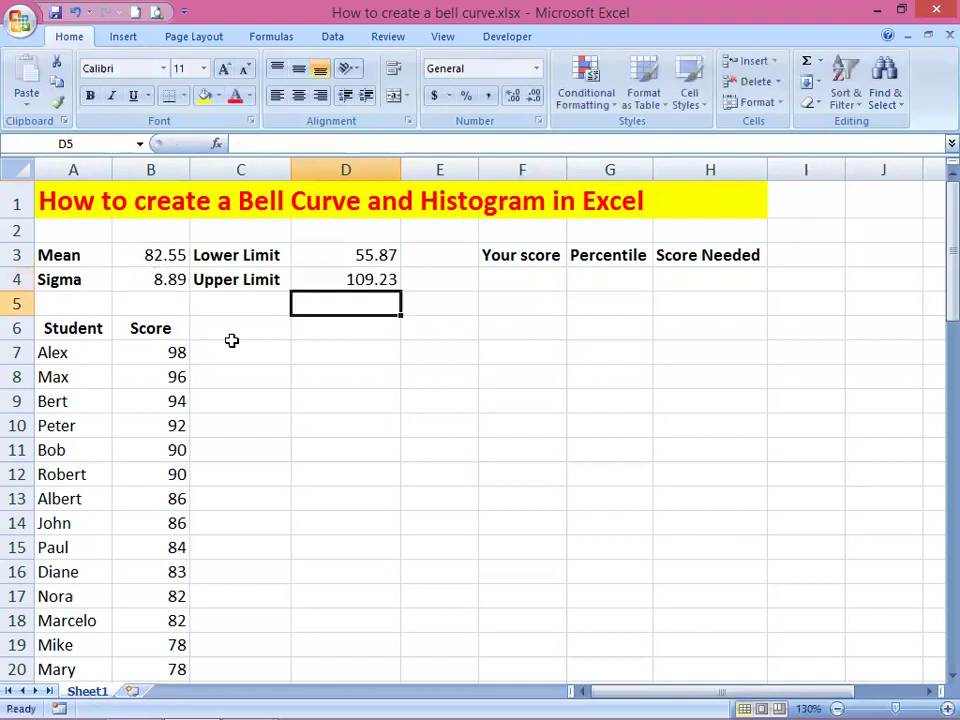
pyautogui.click(360, 252)
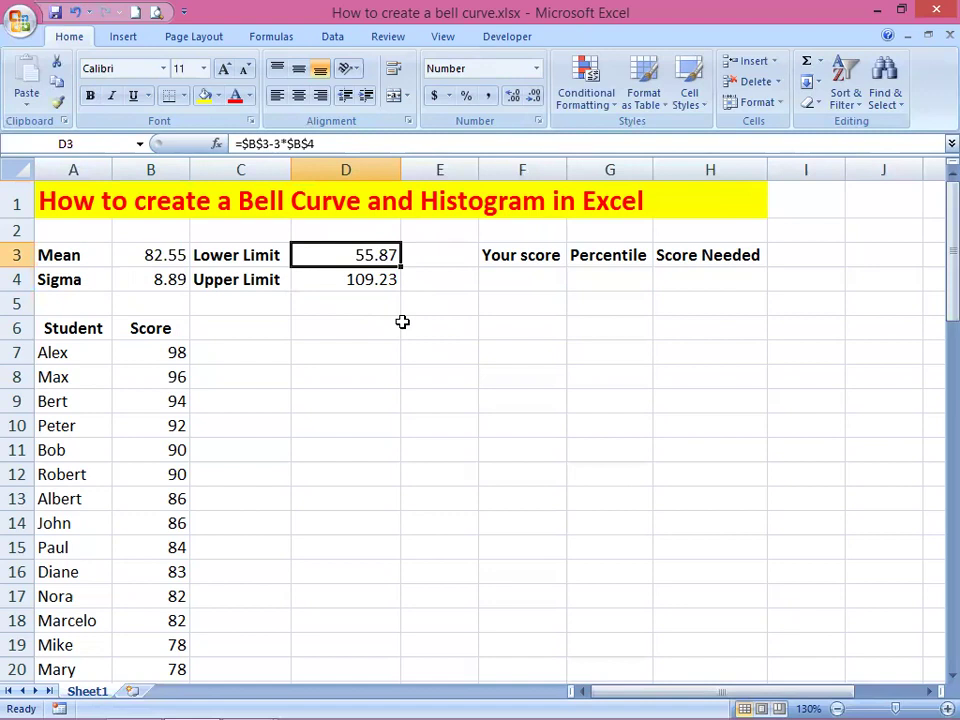
# Step: Enter the header X in C6, then check the lower and upper limits in D3 and D4
pyautogui.click(246, 329)
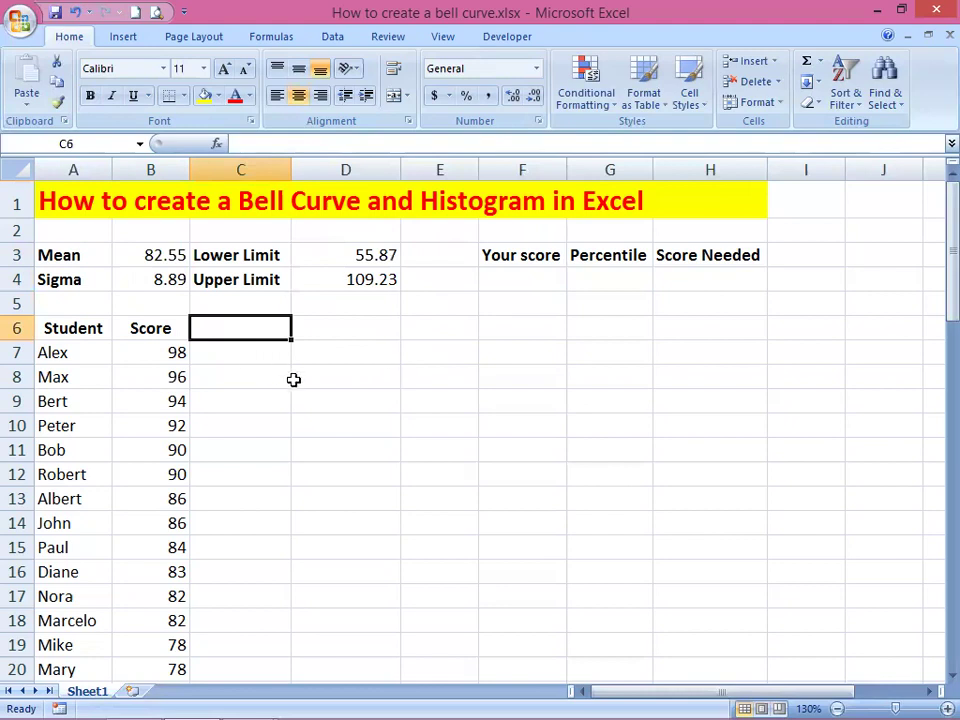
pyautogui.write('X')
pyautogui.press('Return')
pyautogui.press('Up')
pyautogui.click(245, 346)
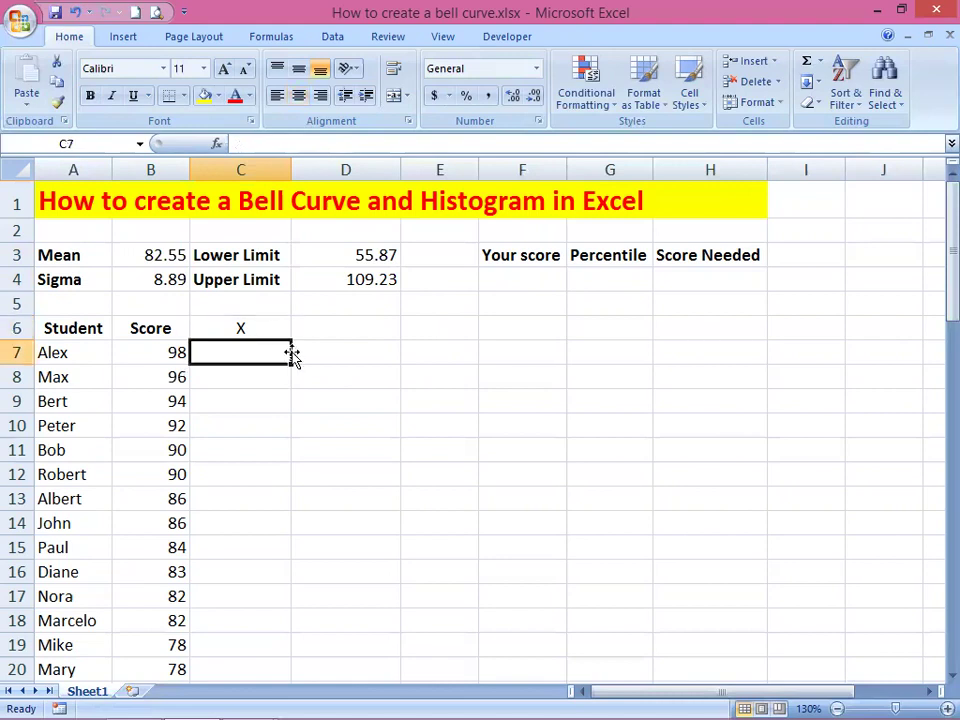
pyautogui.click(351, 257)
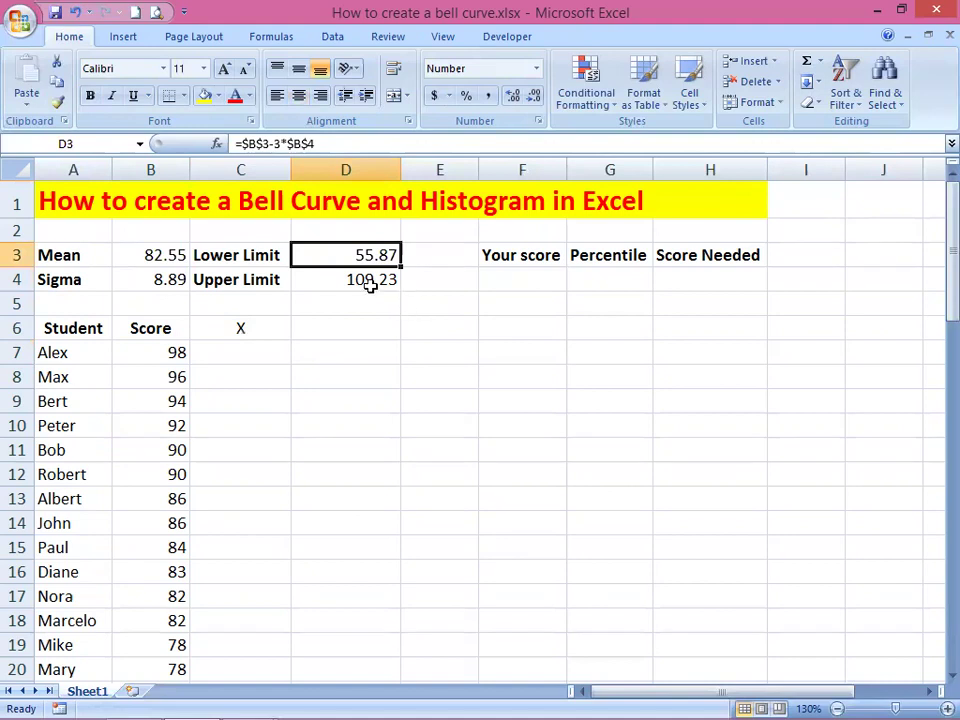
pyautogui.click(370, 280)
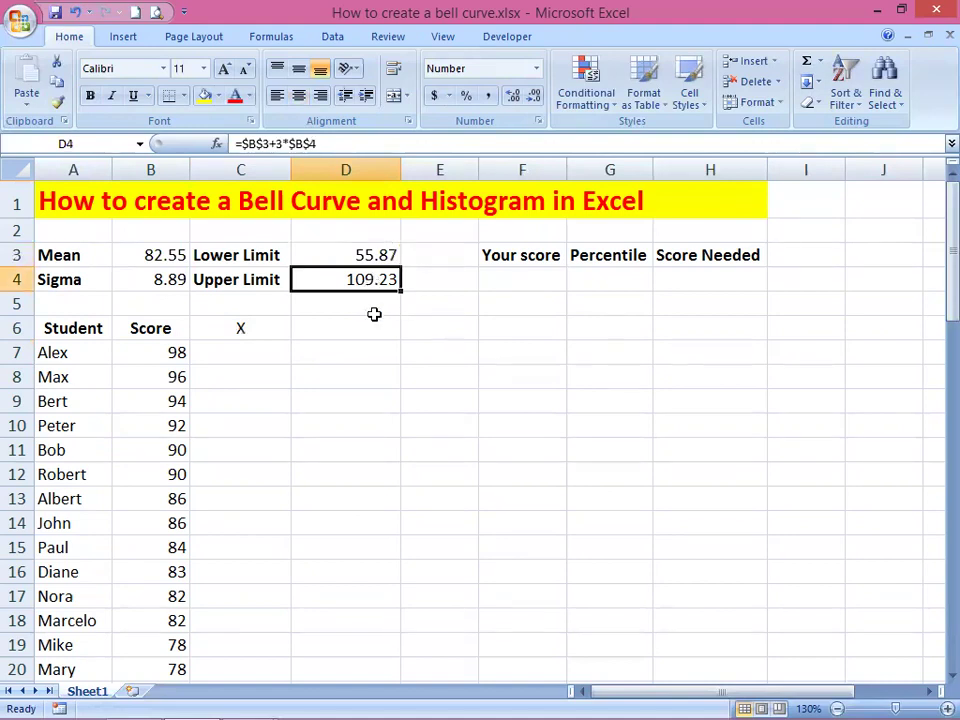
pyautogui.click(246, 352)
pyautogui.click(372, 255)
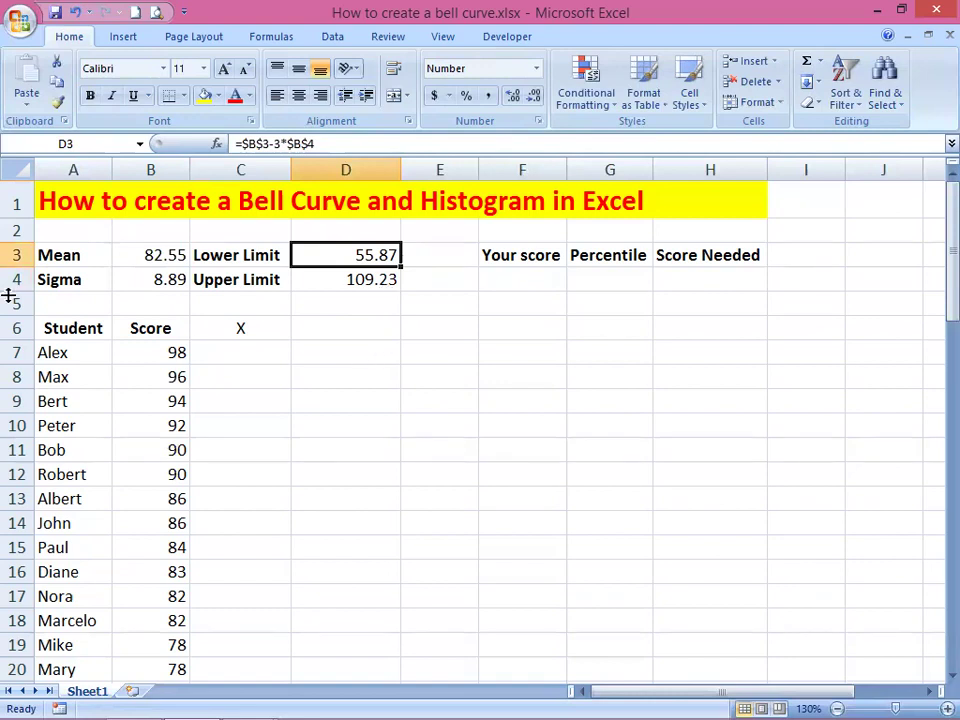
pyautogui.write('50')
pyautogui.hotkey('ctrl', 'Return')
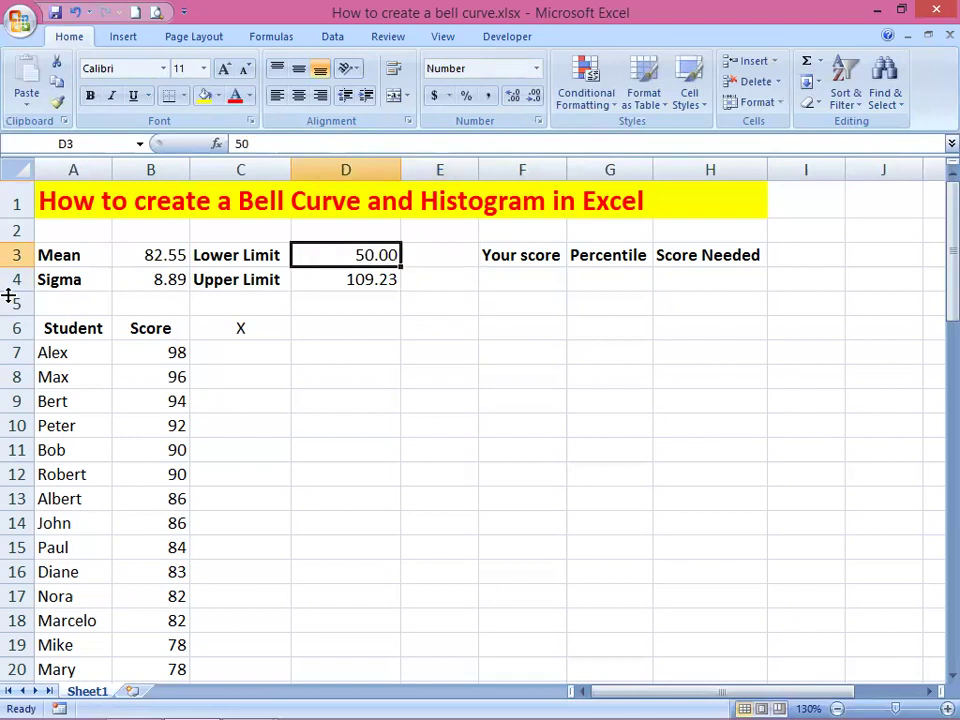
pyautogui.click(72, 12)
# Step: Enter 50 in C7 and 51 in C8 as the first two values of the X column
pyautogui.click(231, 355)
pyautogui.write('50')
pyautogui.press('Tab')
pyautogui.click(231, 355)
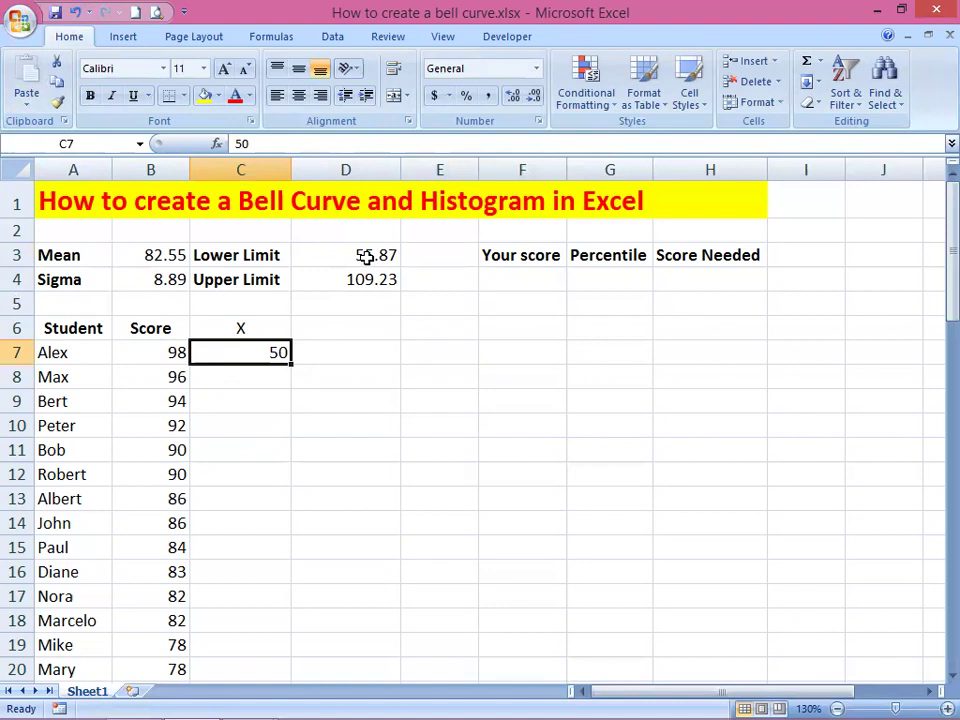
pyautogui.click(256, 371)
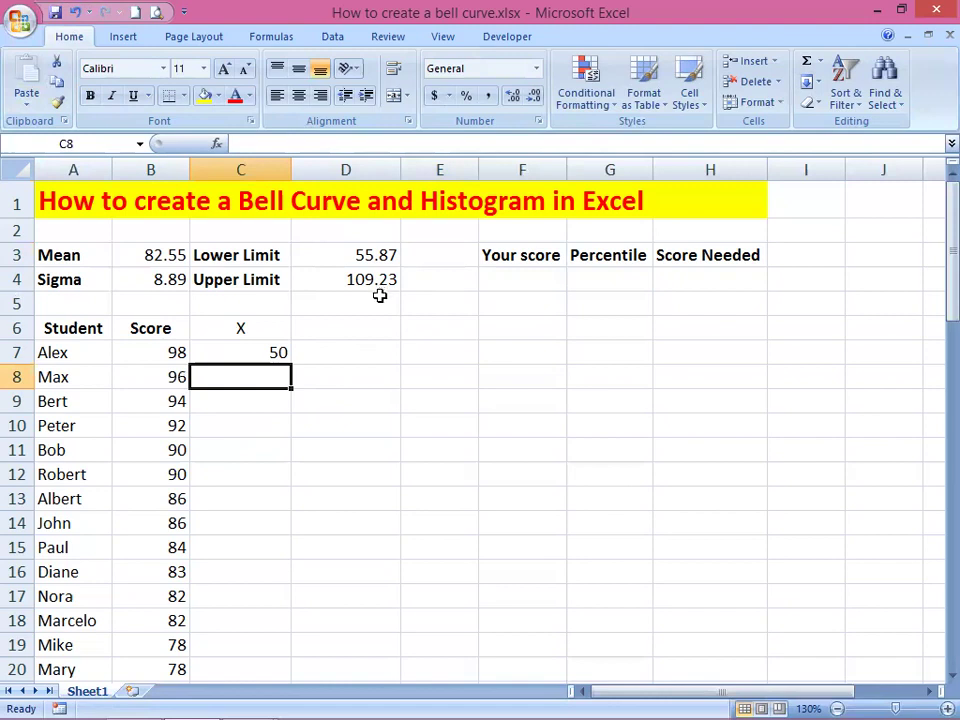
pyautogui.click(255, 351)
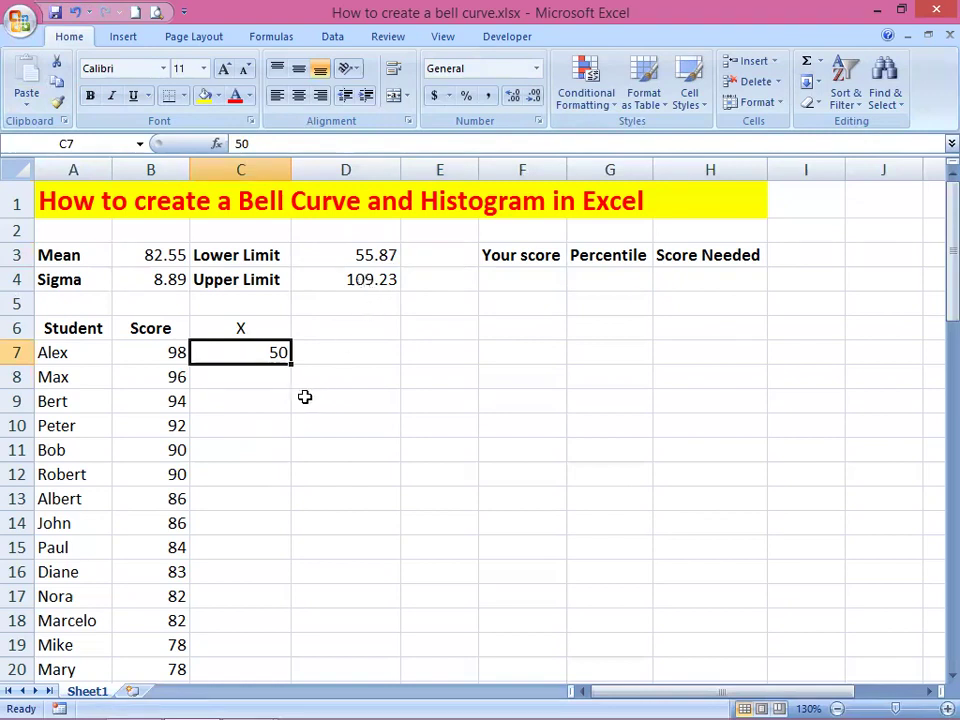
pyautogui.press('Return')
pyautogui.write('51')
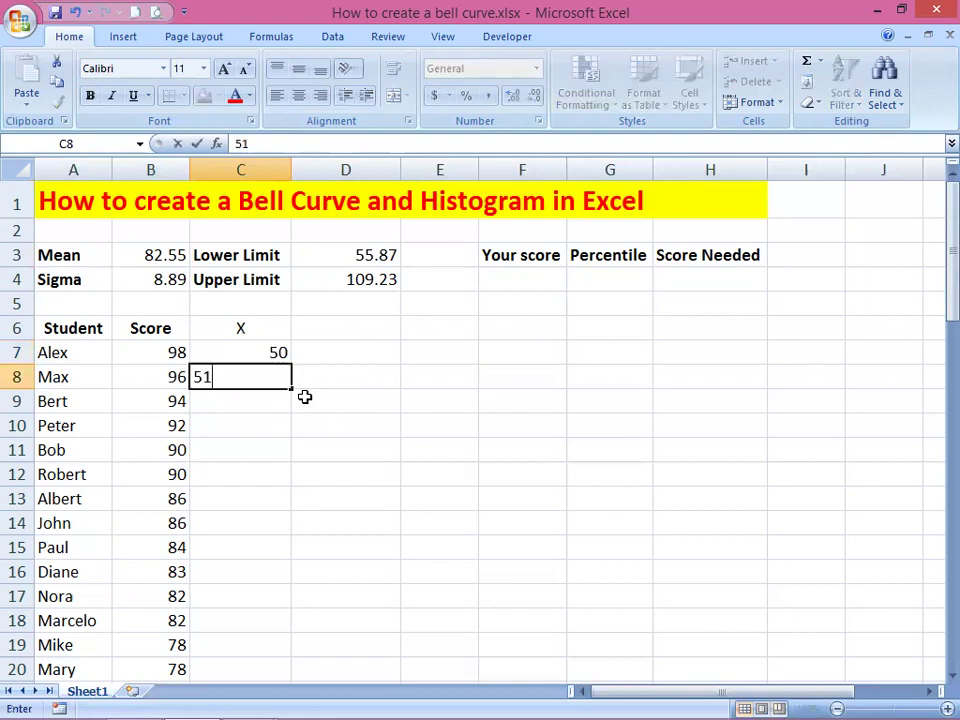
pyautogui.hotkey('ctrl', 'Return')
# Step: Extend the 50, 51 series down column C from C7:C8 until it reaches 112 in C69, past the upper limit
pyautogui.press('Up')
pyautogui.hotkey('shift', 'Down')
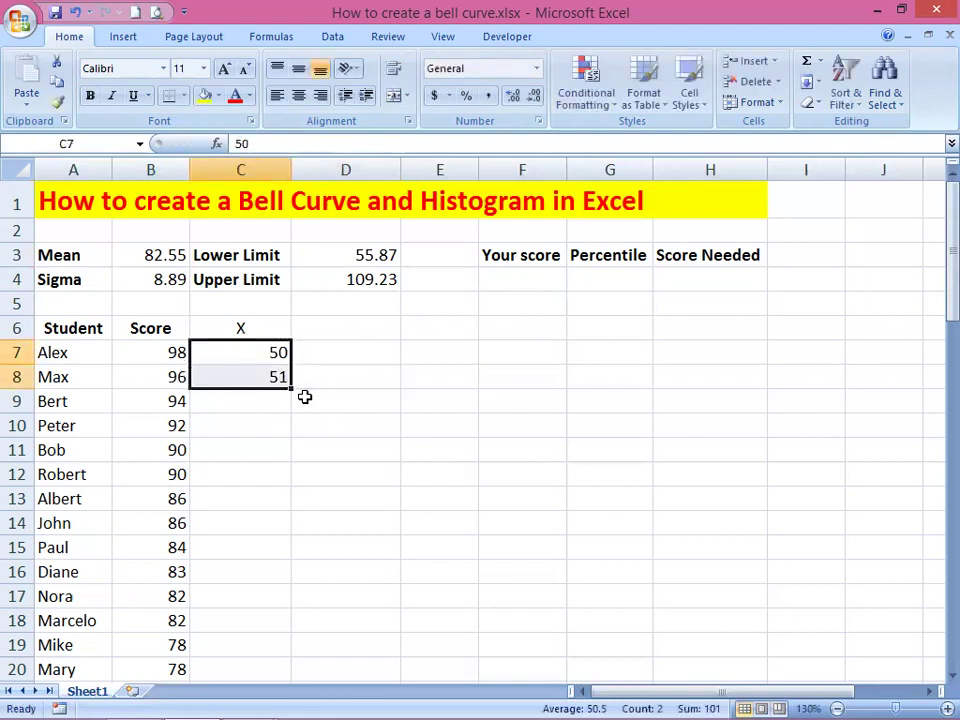
pyautogui.moveTo(295, 393); pyautogui.dragTo(268, 567)
pyautogui.moveTo(274, 521); pyautogui.dragTo(272, 681)
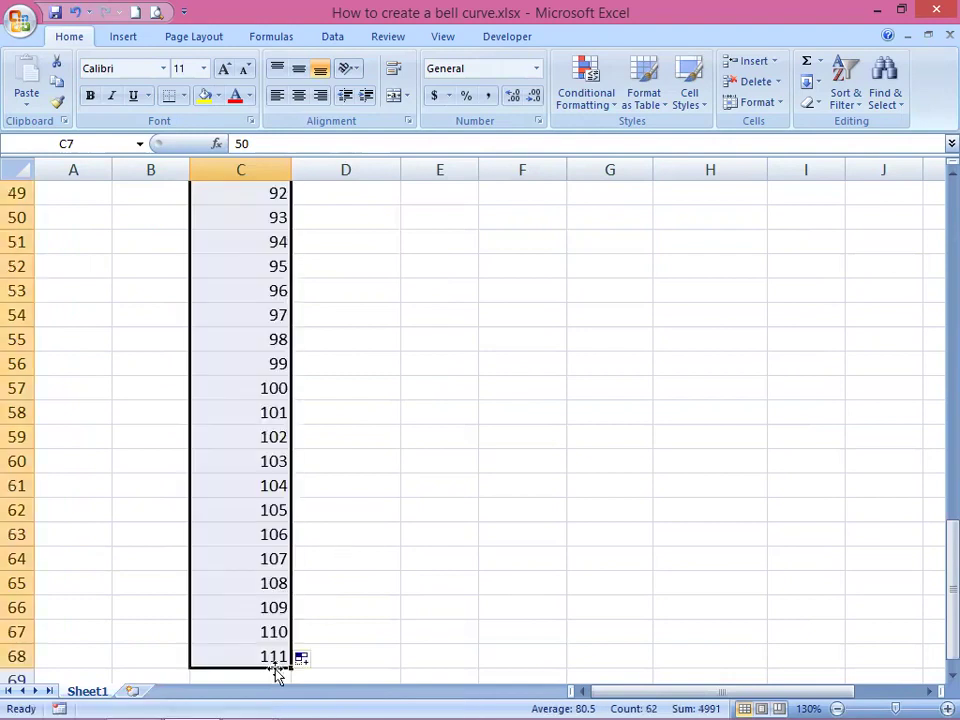
pyautogui.scroll(-3, 330, 650)
pyautogui.moveTo(291, 448); pyautogui.dragTo(298, 465)
pyautogui.scroll(18, 368, 484)
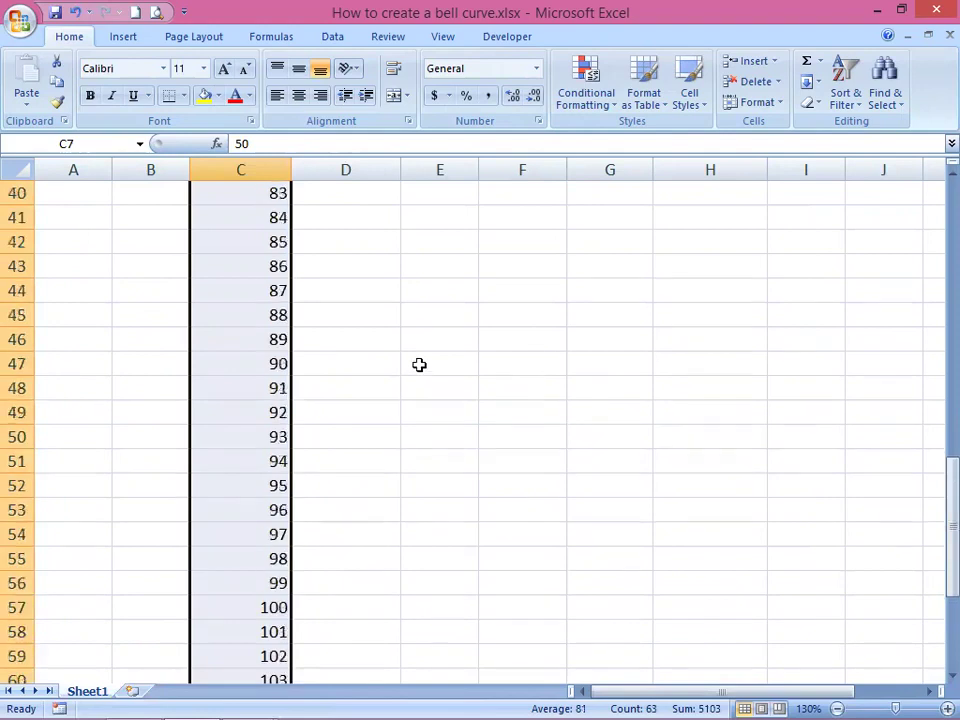
pyautogui.scroll(1, 367, 279)
pyautogui.click(375, 281)
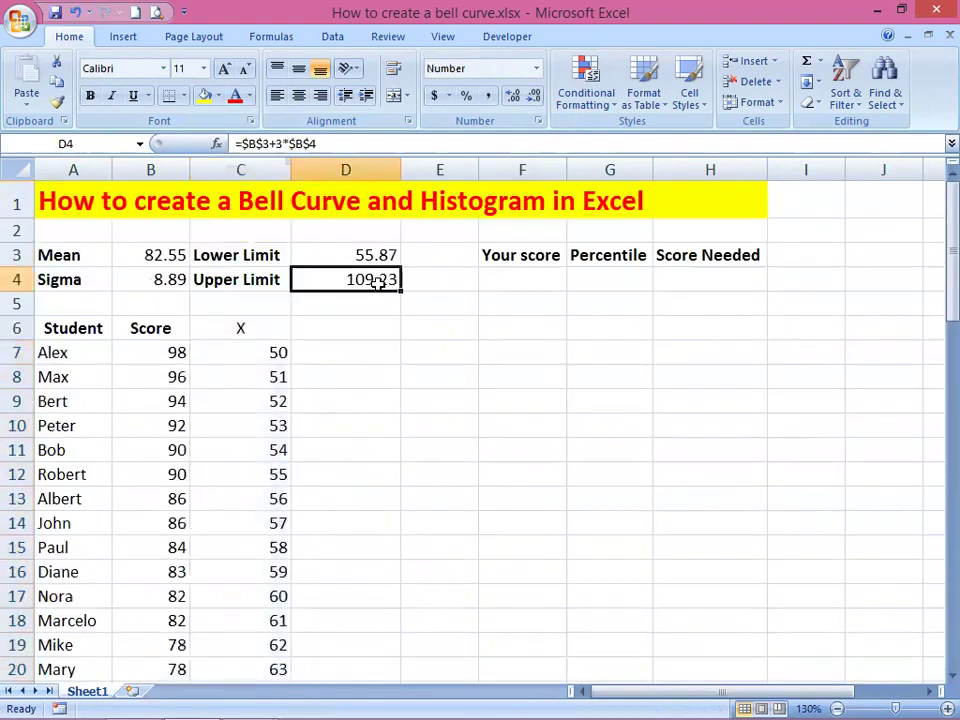
# Step: Enter the header Distribution in D6 and center it in the cell
pyautogui.click(337, 336)
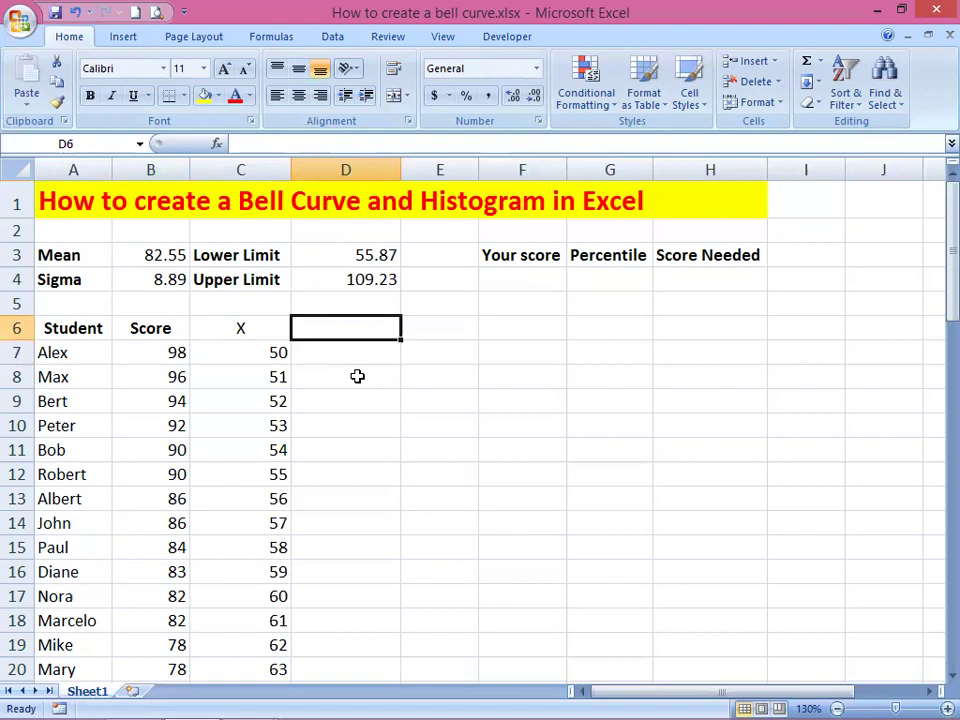
pyautogui.write('C')
pyautogui.press('BackSpace')
pyautogui.write('Distr')
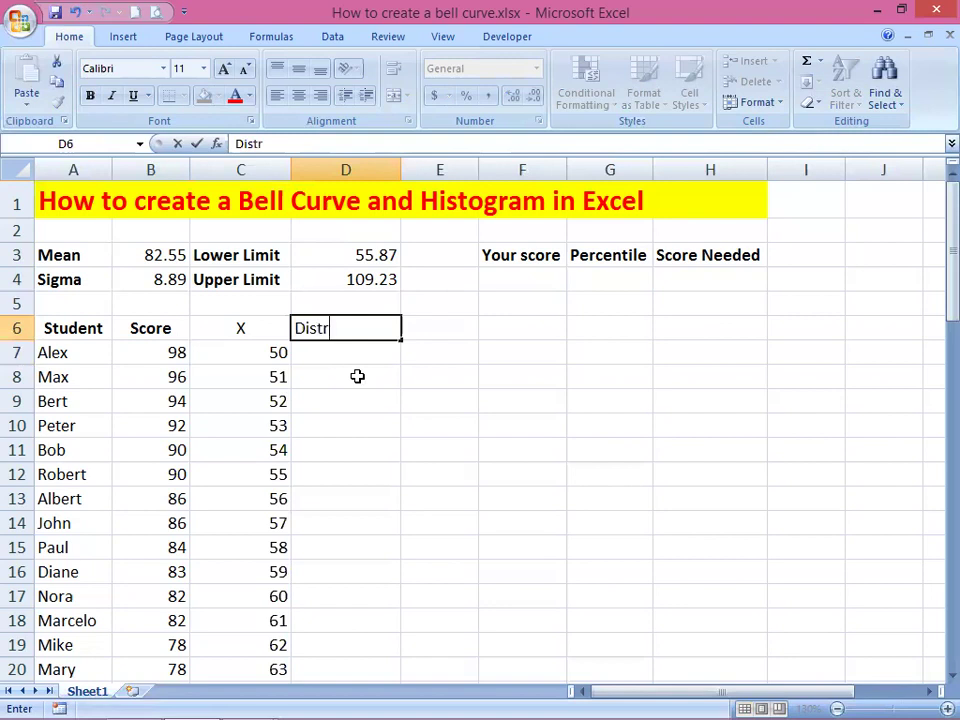
pyautogui.write('ibution')
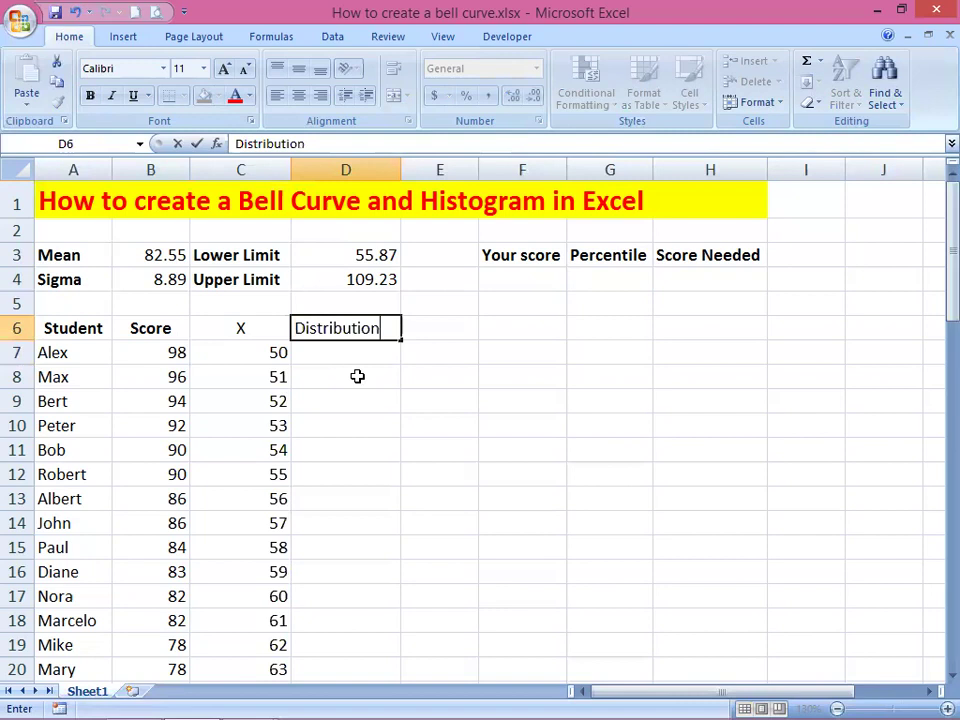
pyautogui.press('Return')
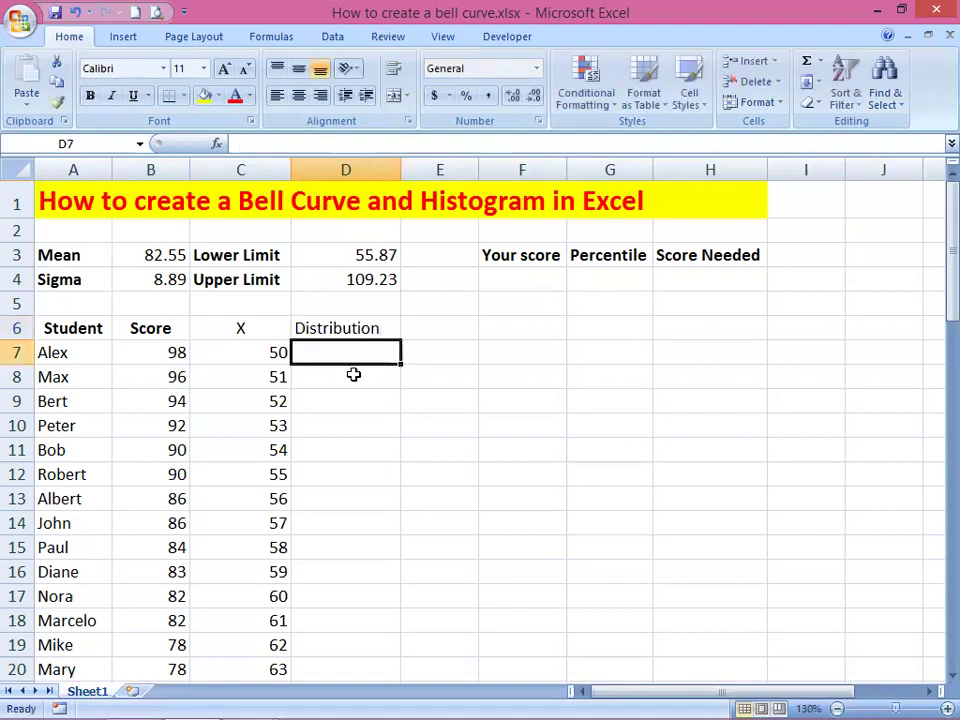
pyautogui.click(345, 330)
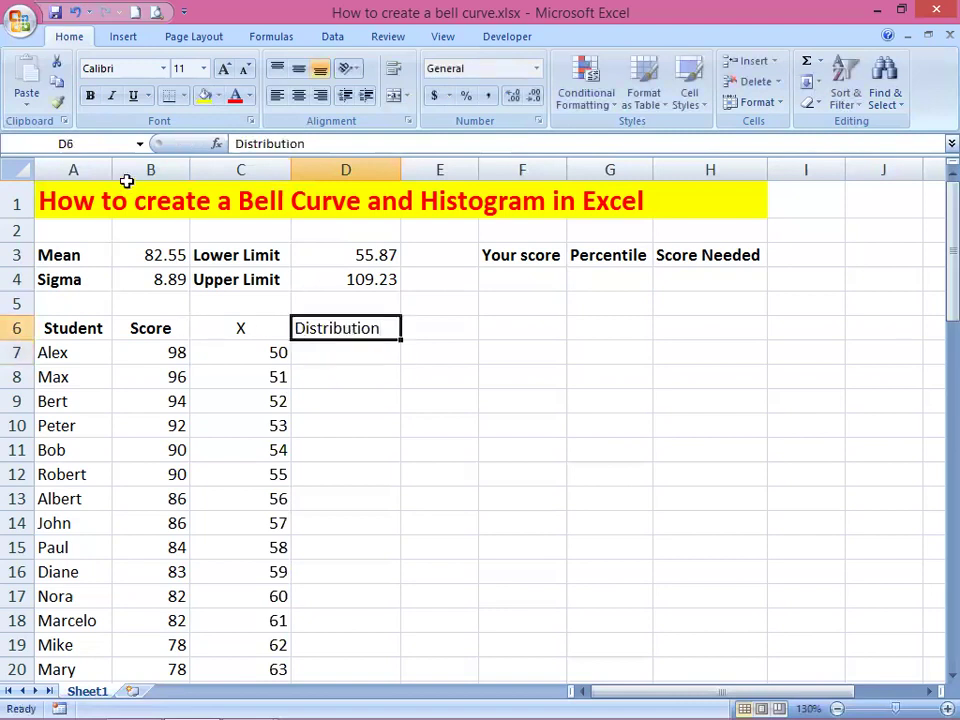
pyautogui.click(298, 97)
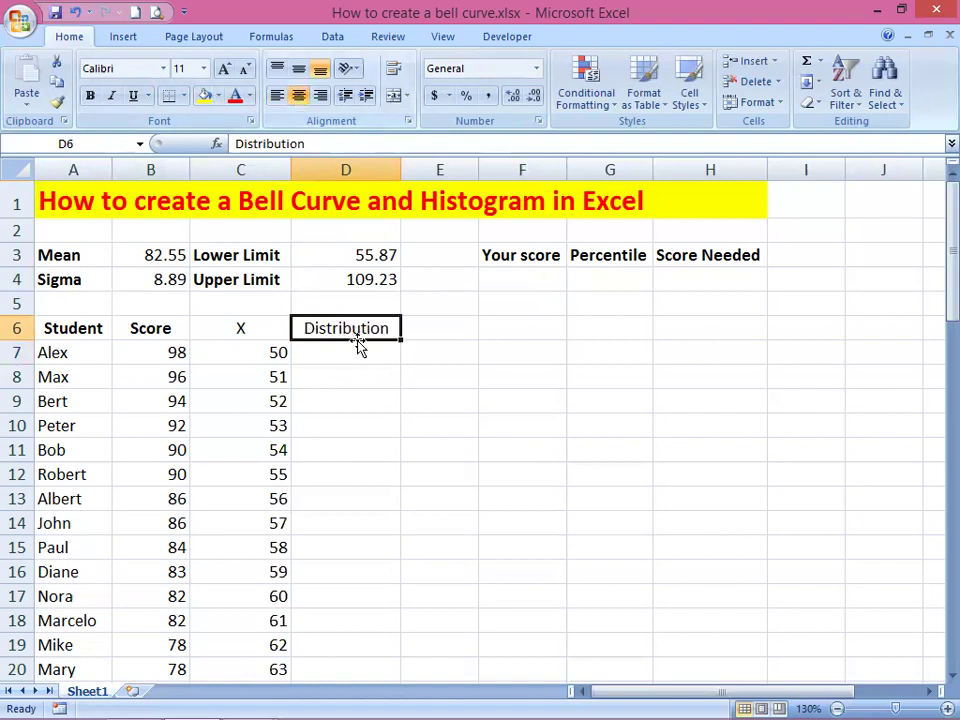
# Step: Enter the formula =NORMDIST(C7,$B$3,$B$4,0) in D7 to compute the distribution value for the first X
pyautogui.click(365, 356)
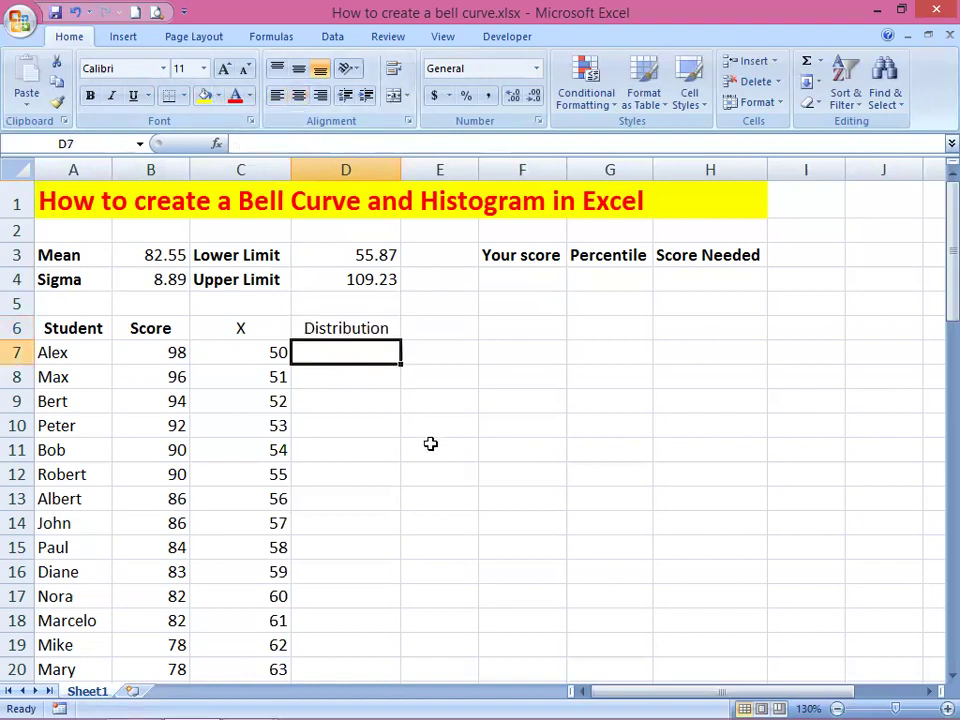
pyautogui.write('=')
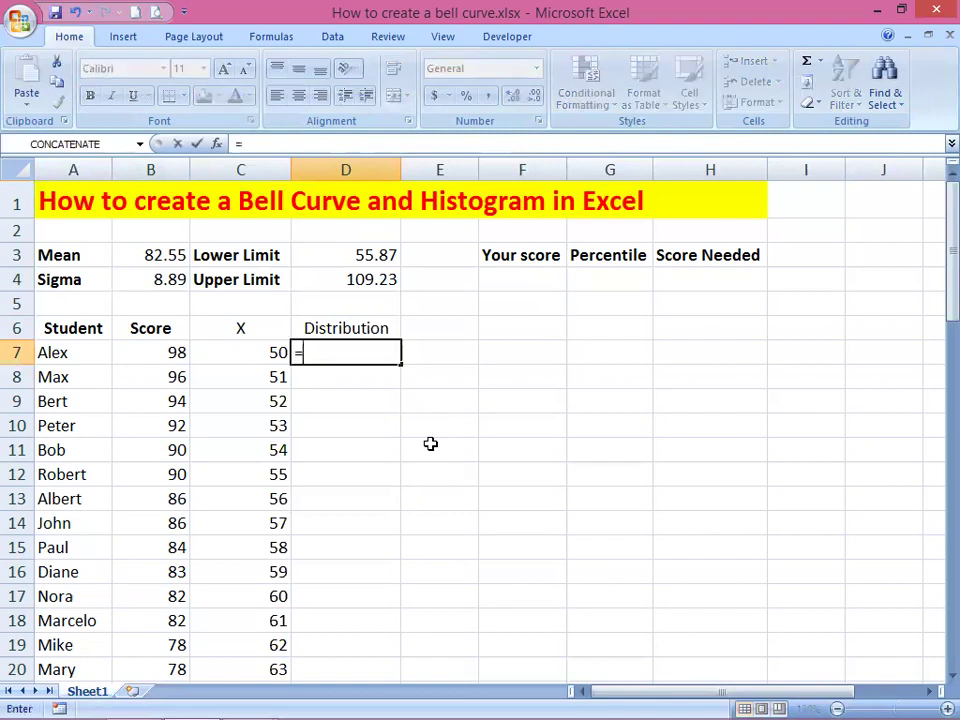
pyautogui.write('norm')
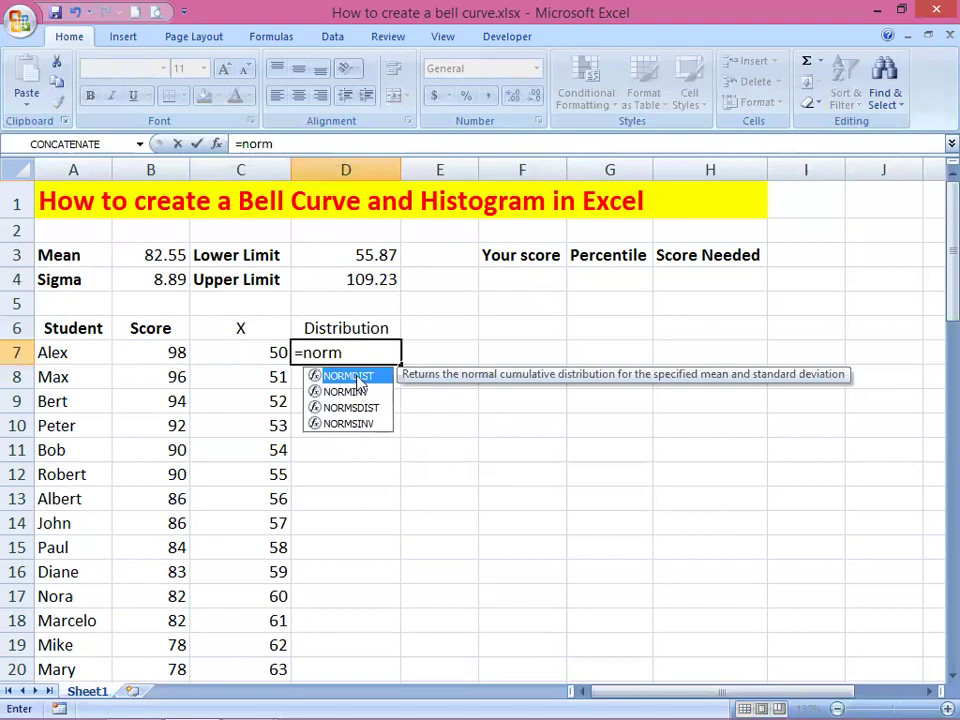
pyautogui.press('Tab')
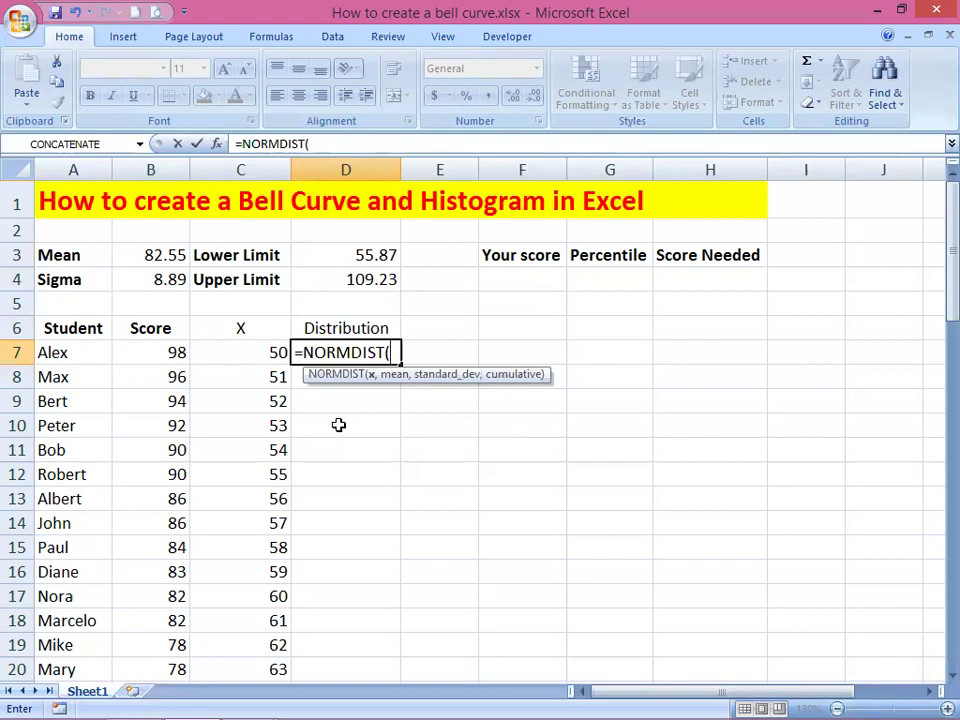
pyautogui.click(262, 352)
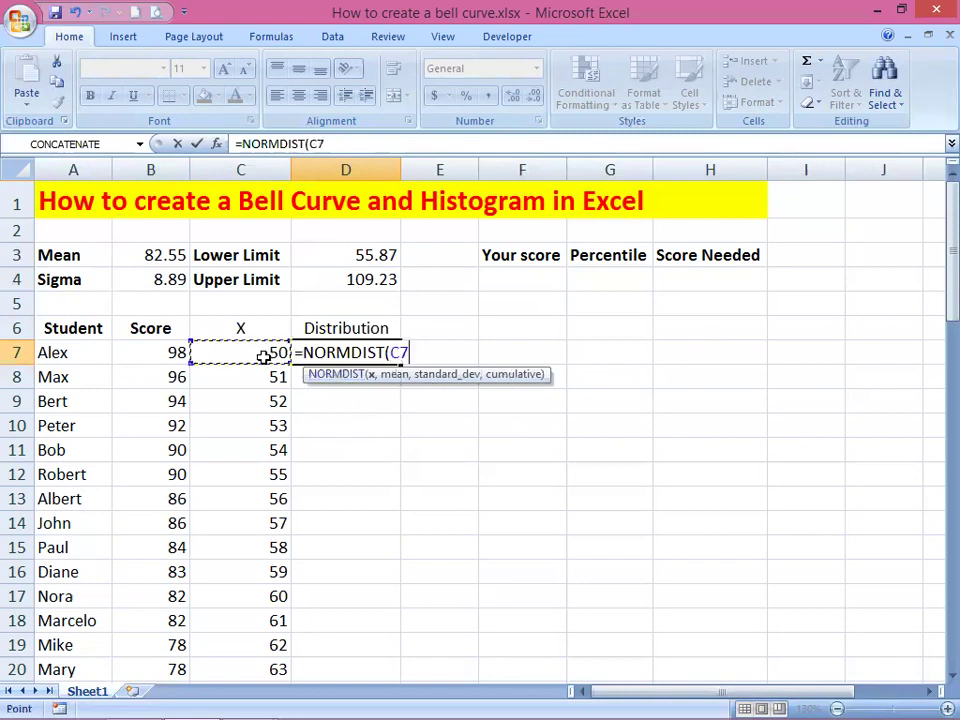
pyautogui.write(',')
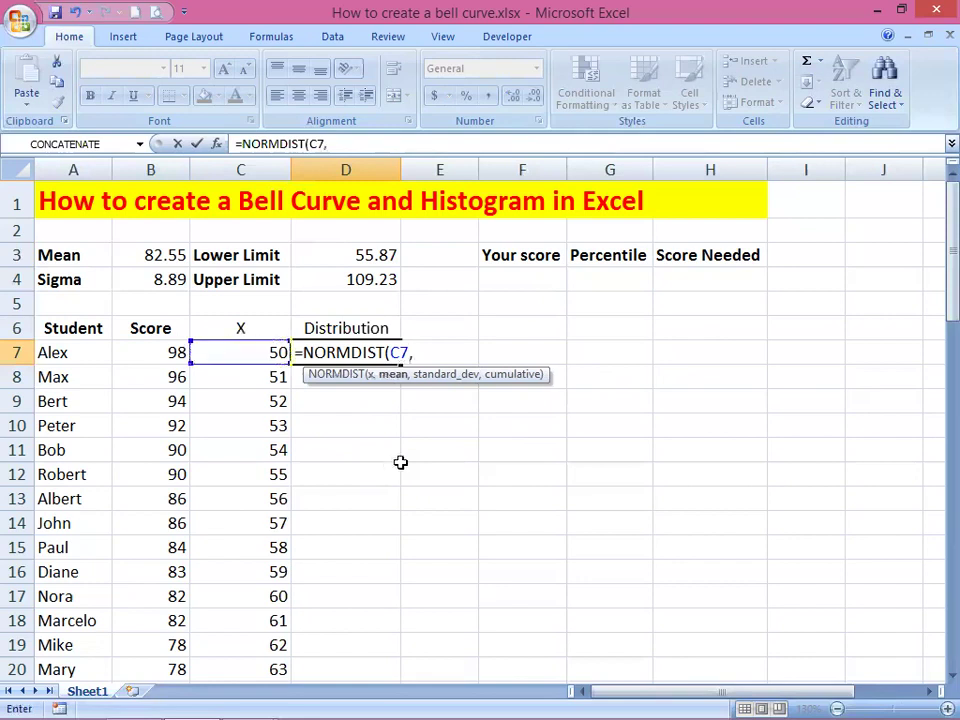
pyautogui.click(155, 259)
pyautogui.press('F4')
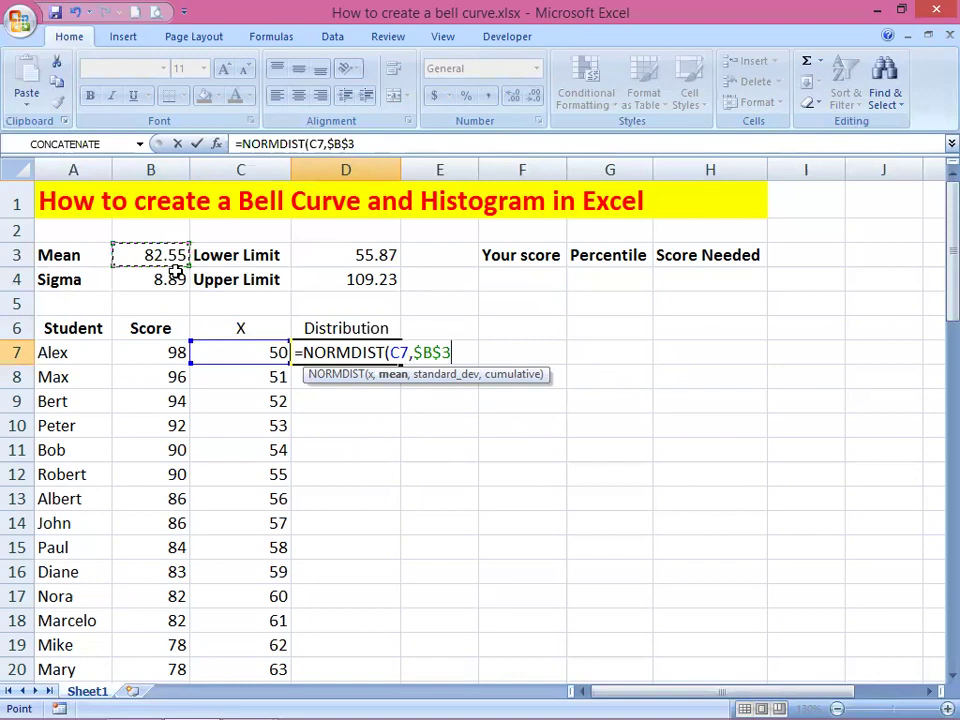
pyautogui.write(',')
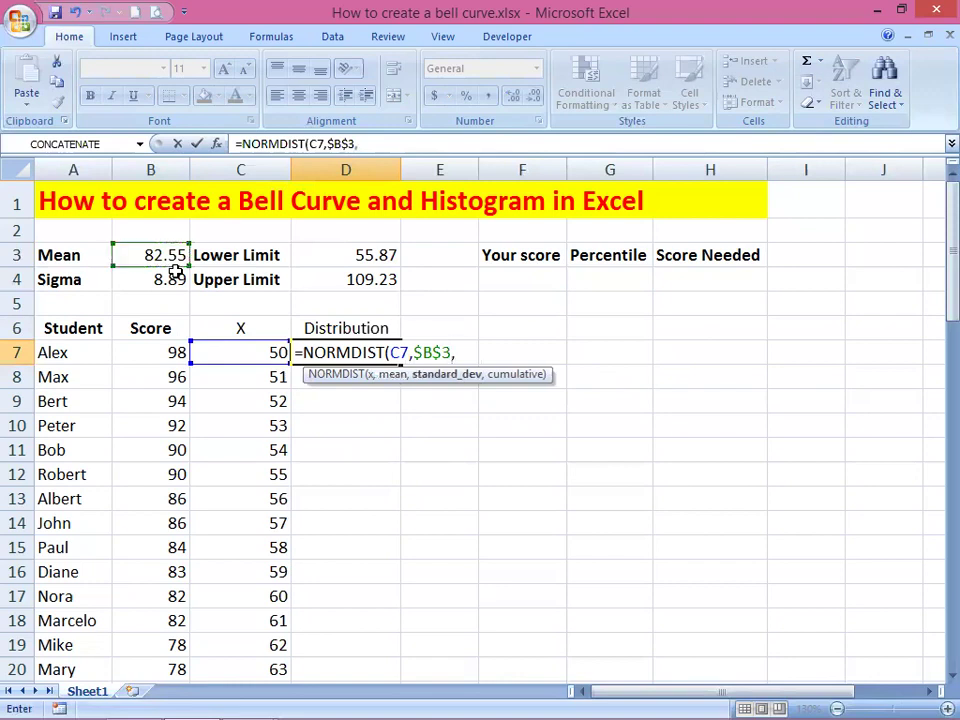
pyautogui.click(156, 275)
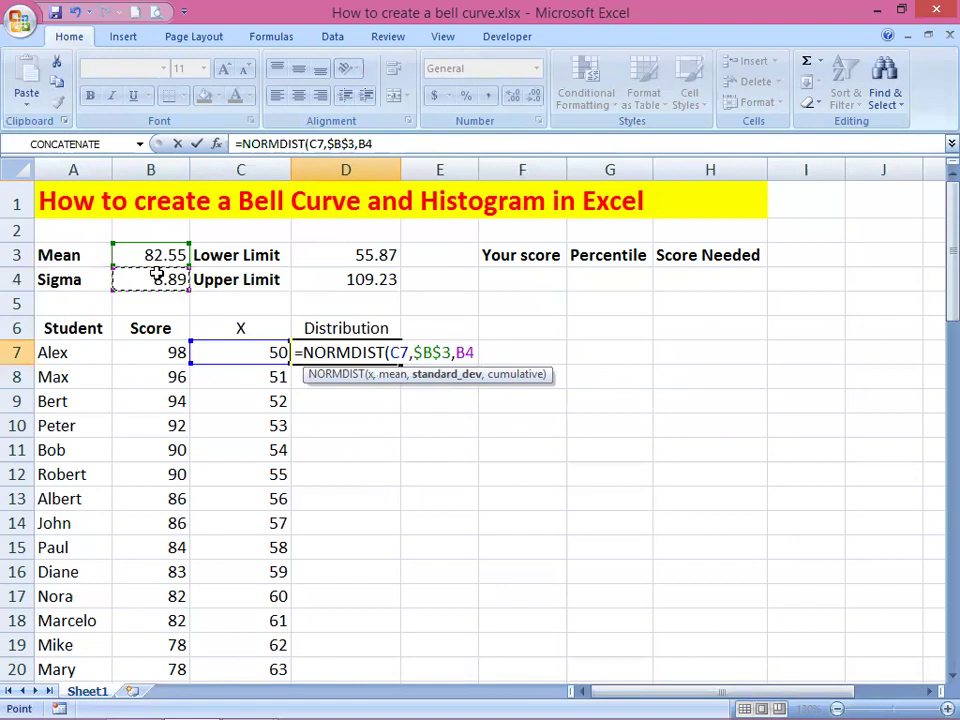
pyautogui.press('F4')
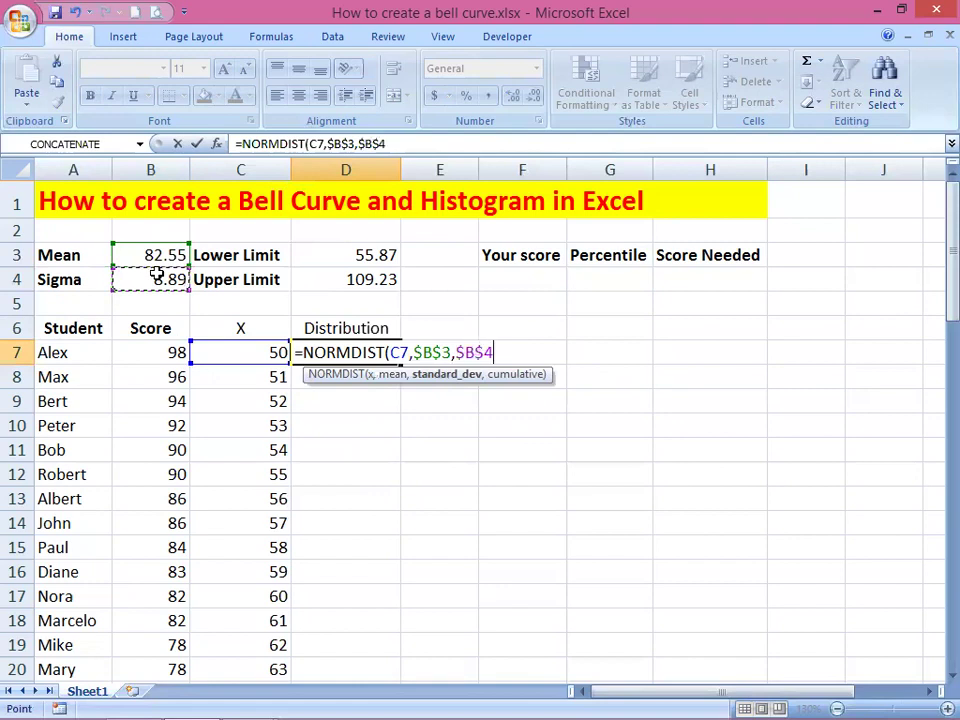
pyautogui.write(',0')
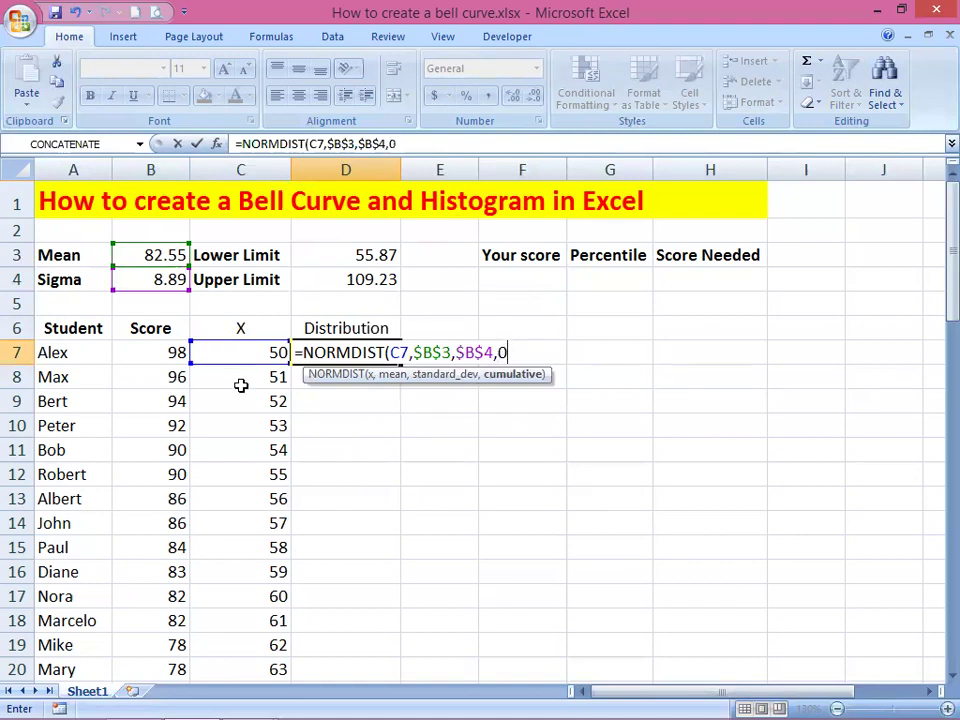
pyautogui.write(')')
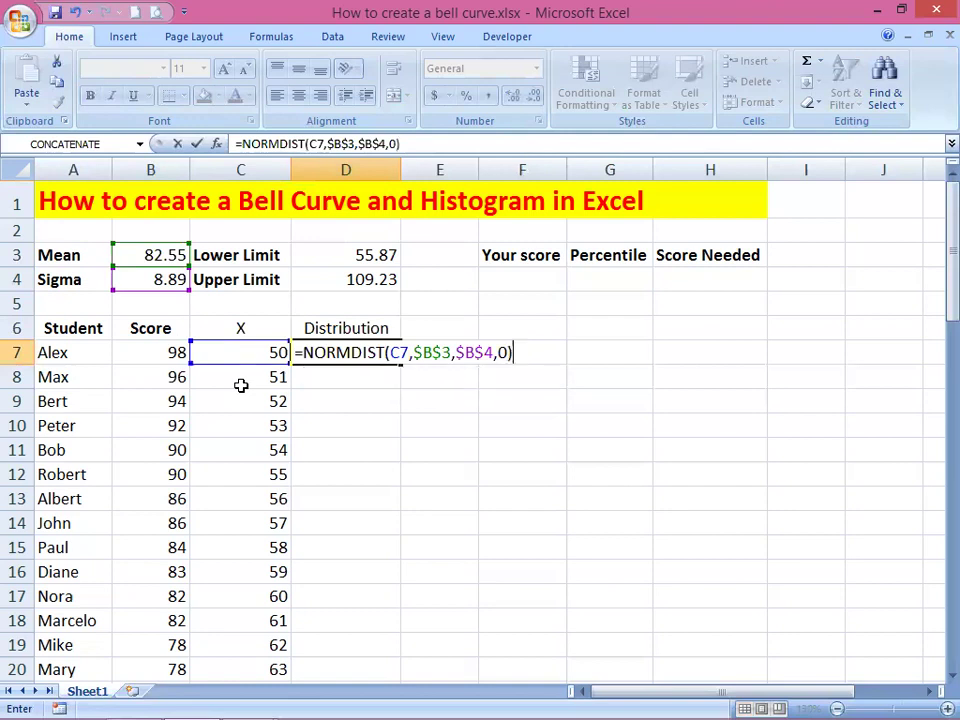
pyautogui.press('Return')
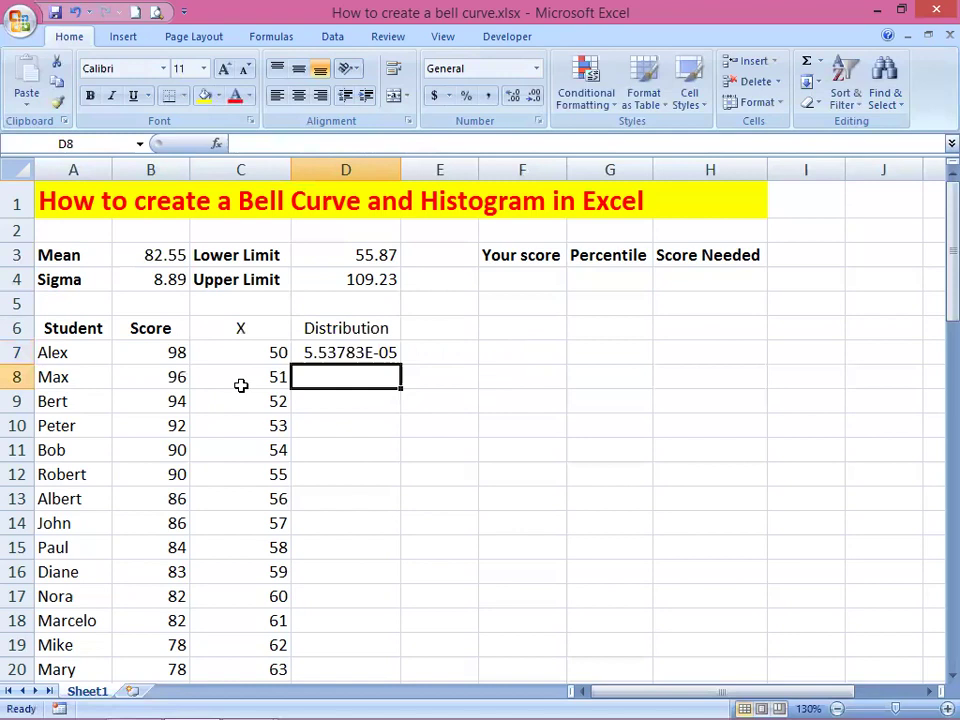
# Step: Review the X, Mean, Standard_dev and Cumulative arguments of the NORMDIST function in D7, keeping the formula
pyautogui.click(326, 352)
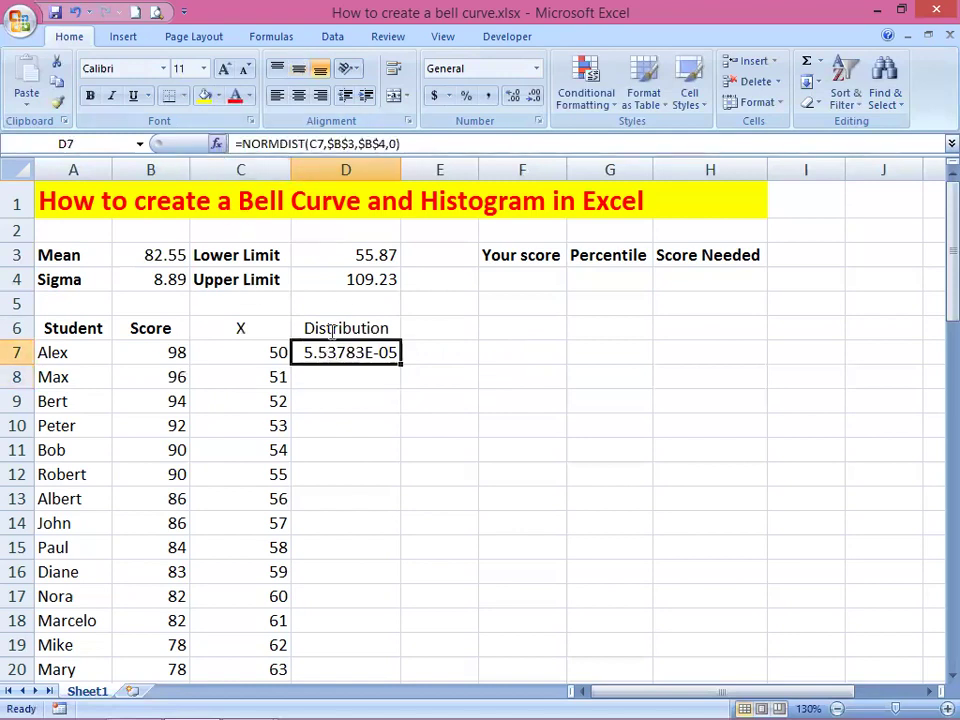
pyautogui.hotkey('shift', 'F3')
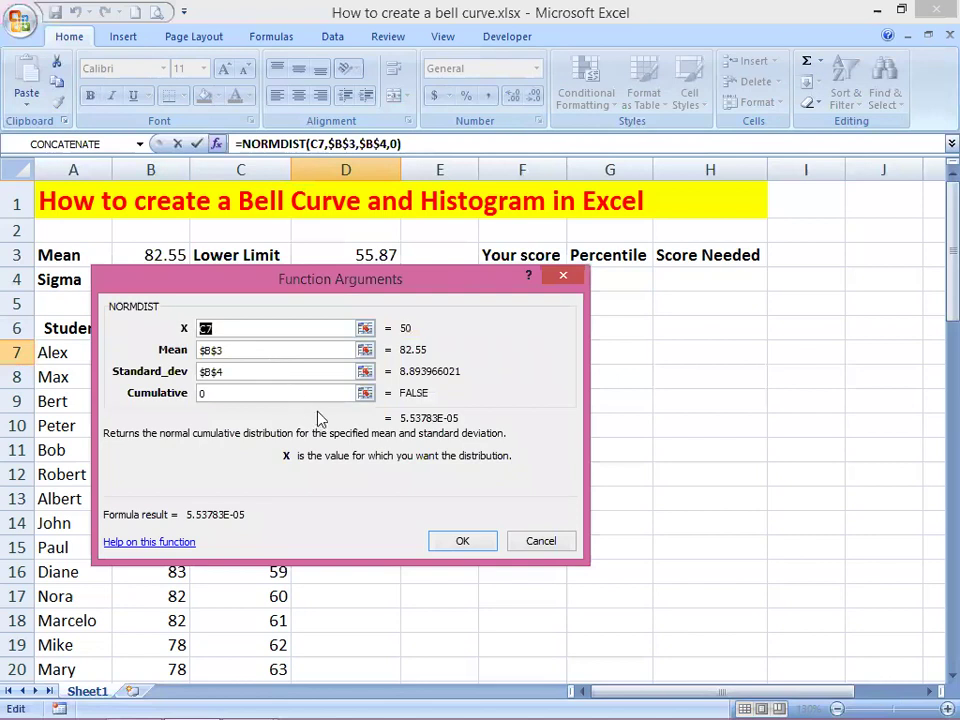
pyautogui.click(227, 328)
pyautogui.click(236, 351)
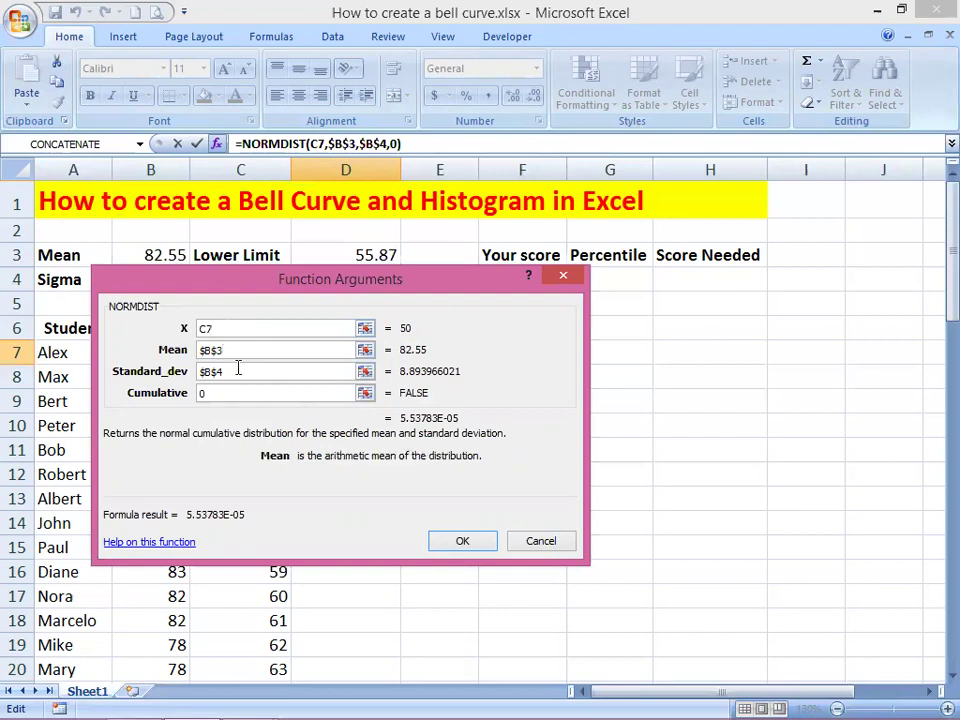
pyautogui.click(238, 369)
pyautogui.click(242, 392)
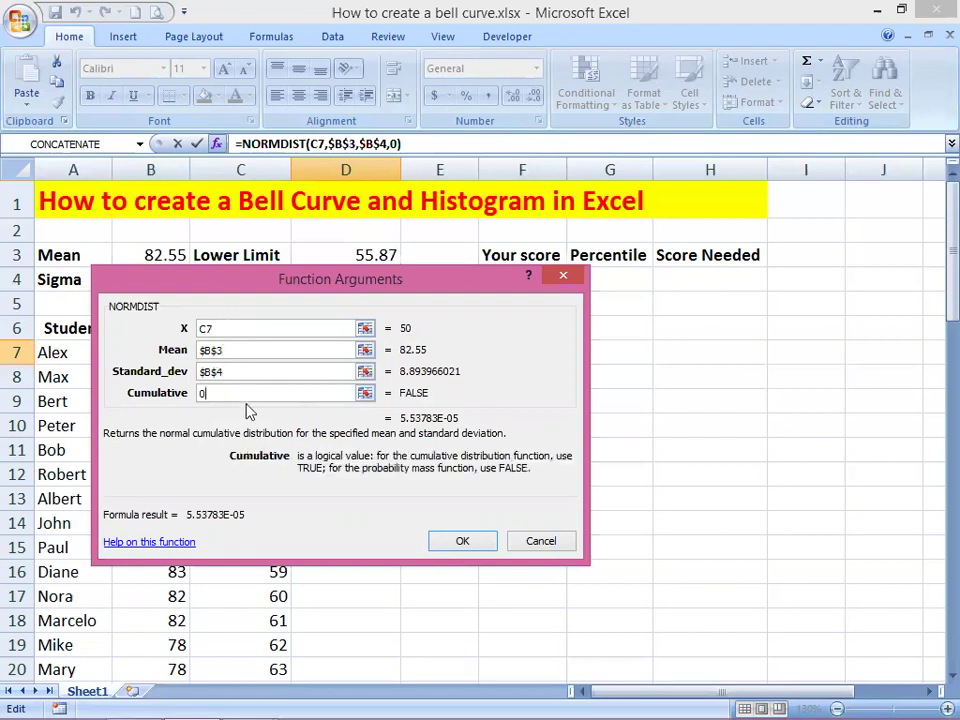
pyautogui.click(226, 329)
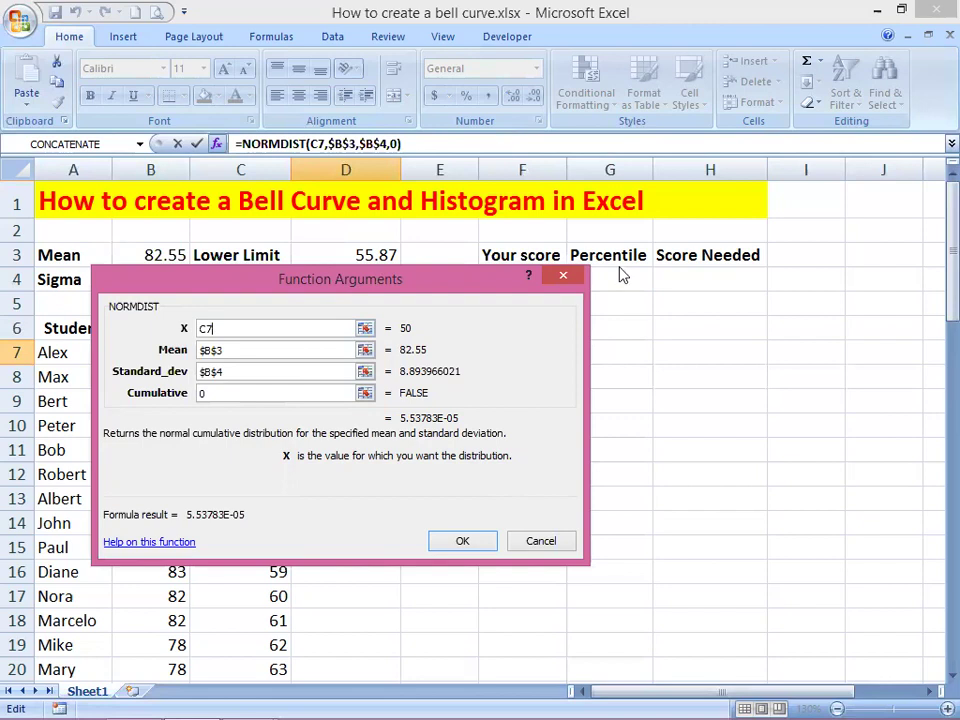
pyautogui.moveTo(456, 450); pyautogui.dragTo(680, 425)
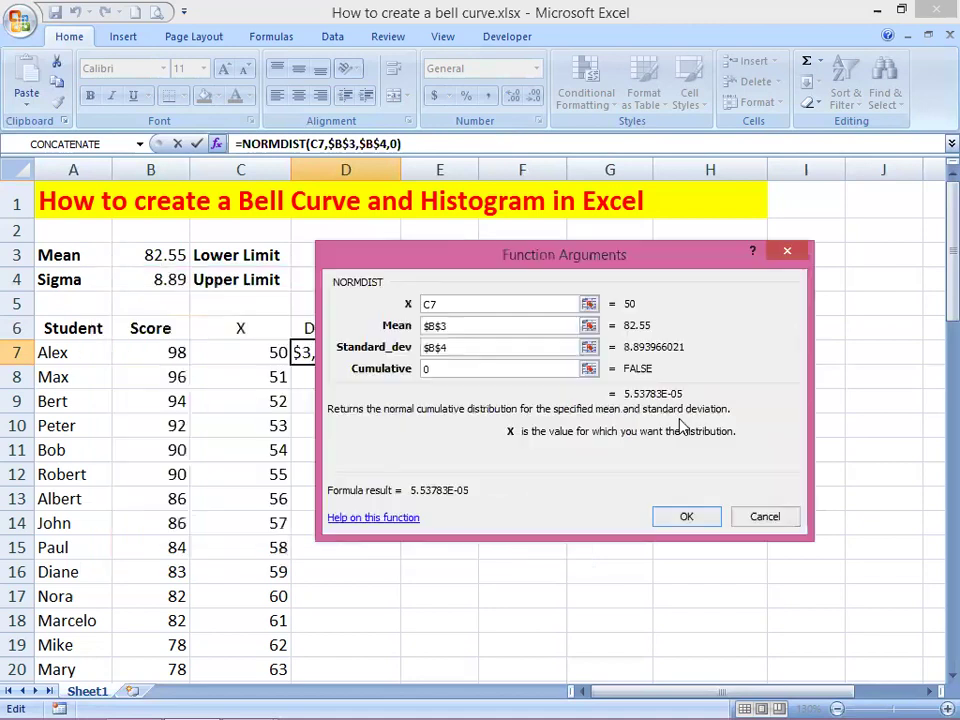
pyautogui.click(456, 368)
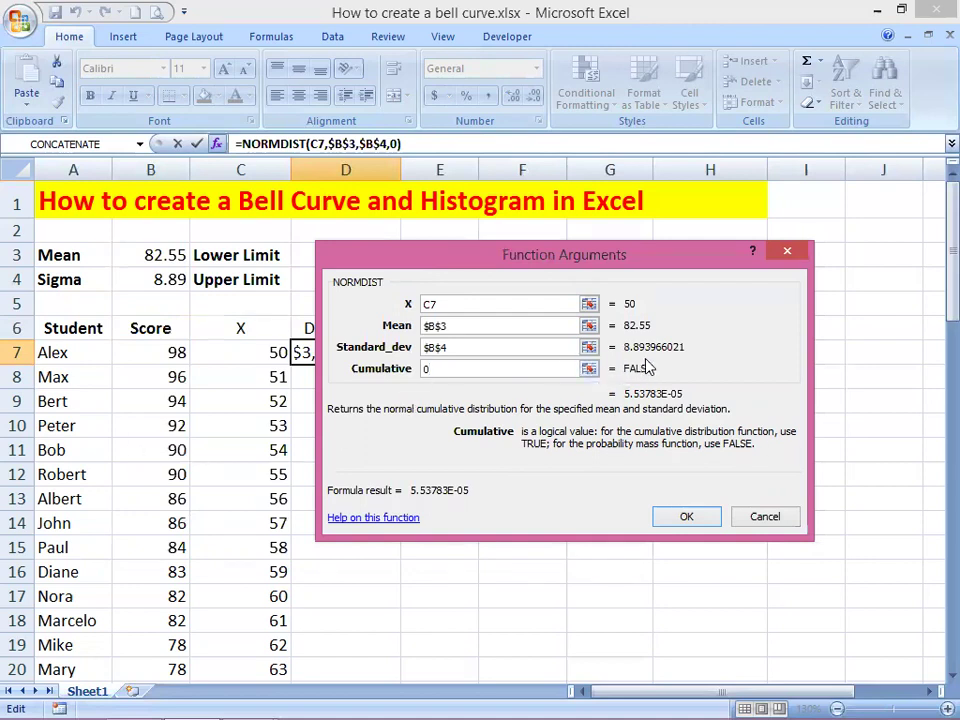
pyautogui.click(688, 518)
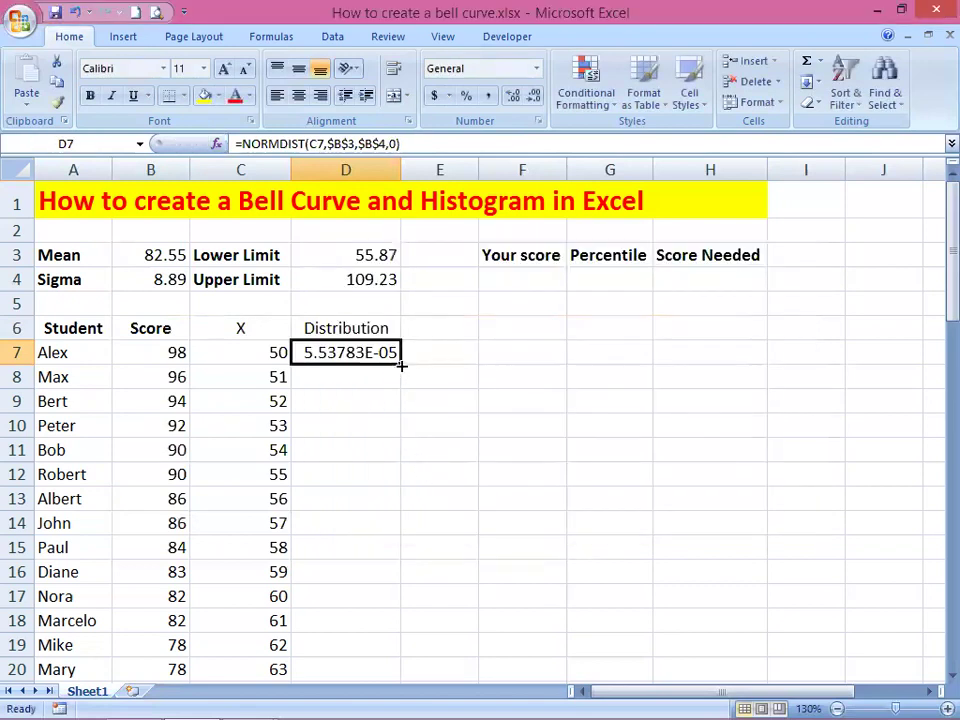
# Step: Fill the NORMDIST formula from D7 down to D69 and check the end of the column
pyautogui.doubleClick(403, 364)
pyautogui.scroll(-11, 467, 394)
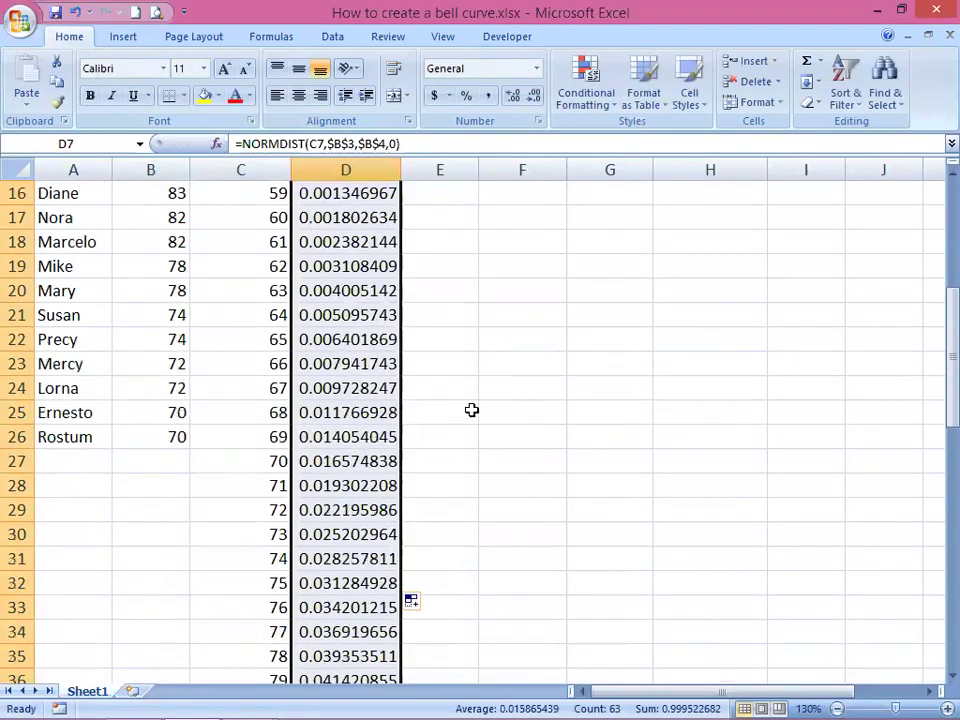
pyautogui.scroll(-10, 481, 417)
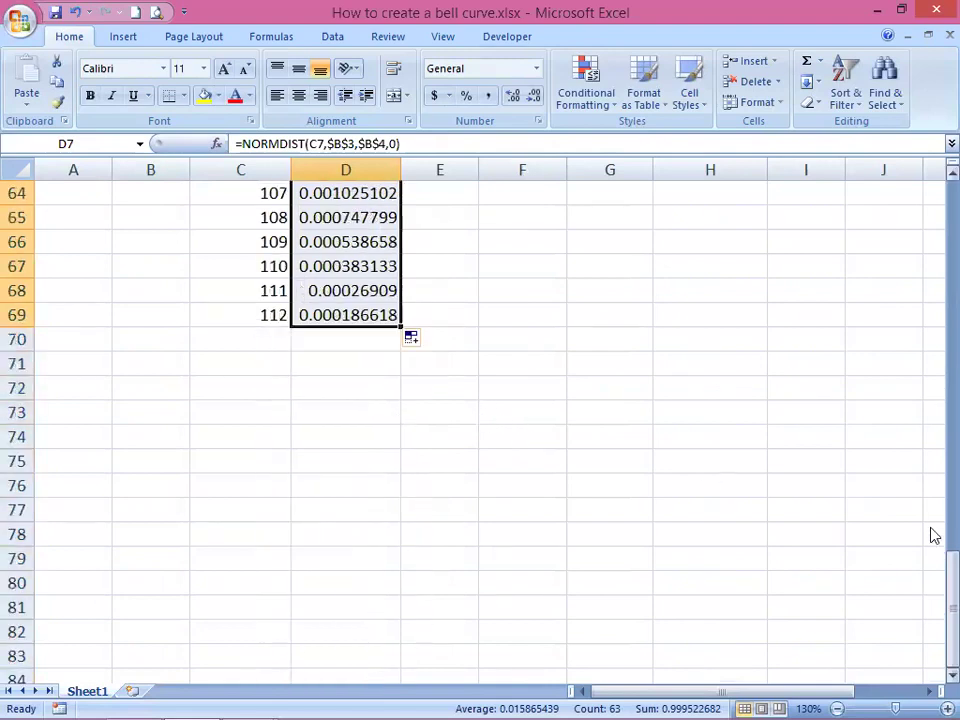
pyautogui.moveTo(933, 580); pyautogui.dragTo(934, 195)
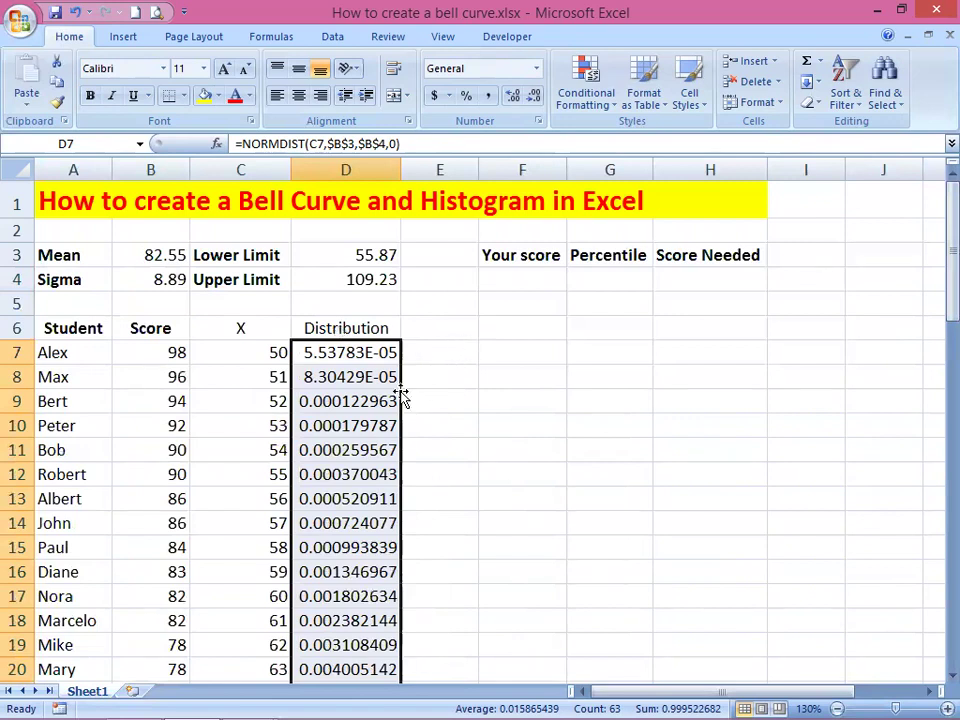
# Step: Insert a basic 2-D area chart from the Distribution data in D6:D69, including the header
pyautogui.moveTo(340, 335); pyautogui.dragTo(346, 698)
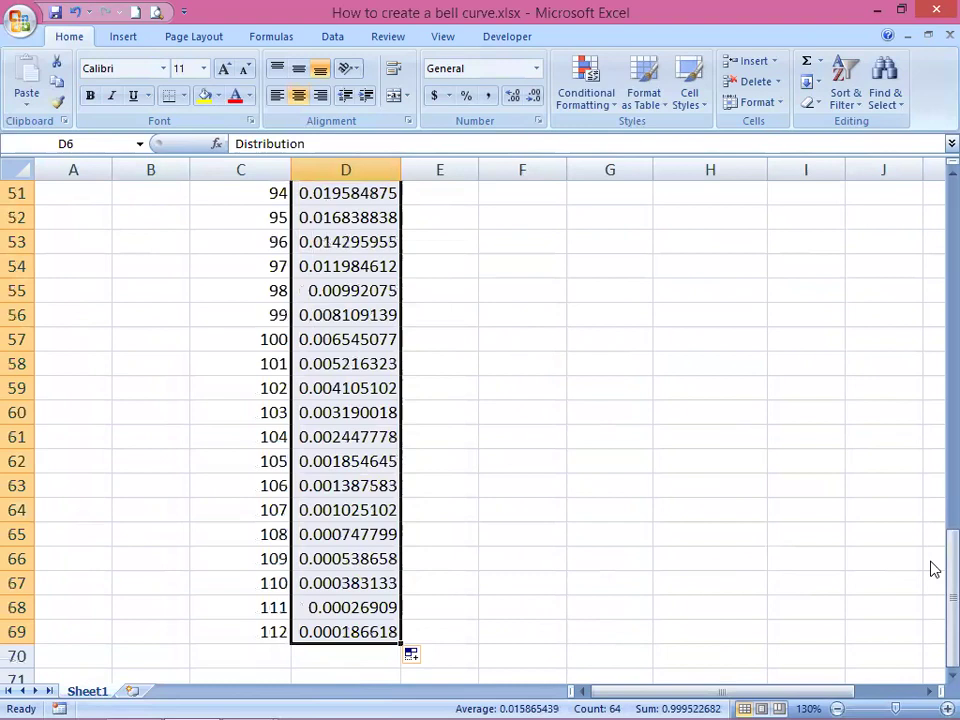
pyautogui.moveTo(934, 561); pyautogui.dragTo(876, 209)
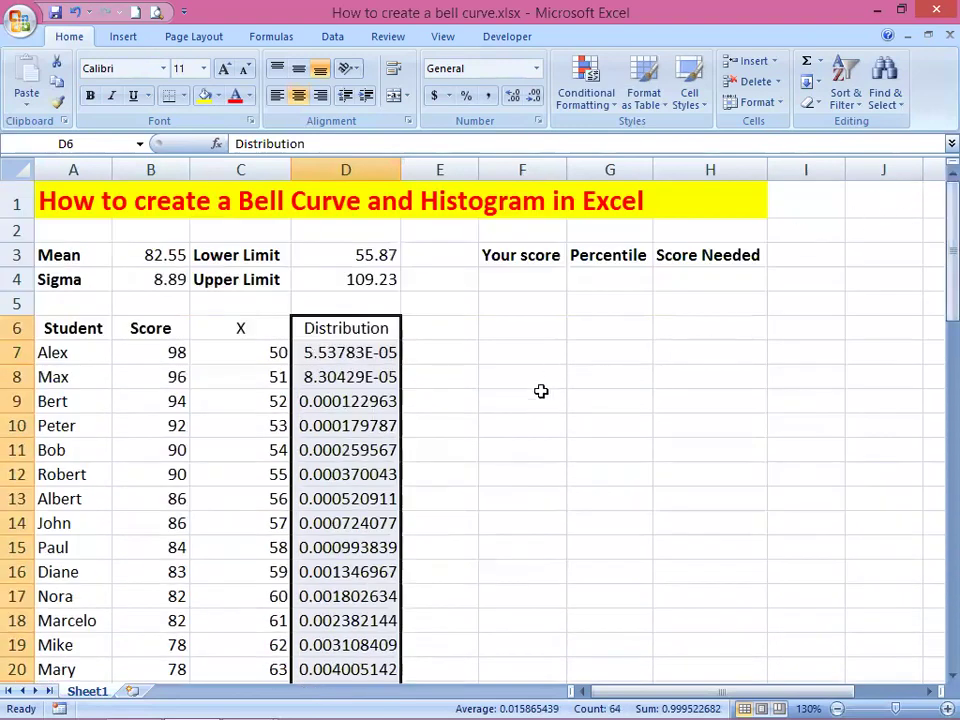
pyautogui.click(123, 36)
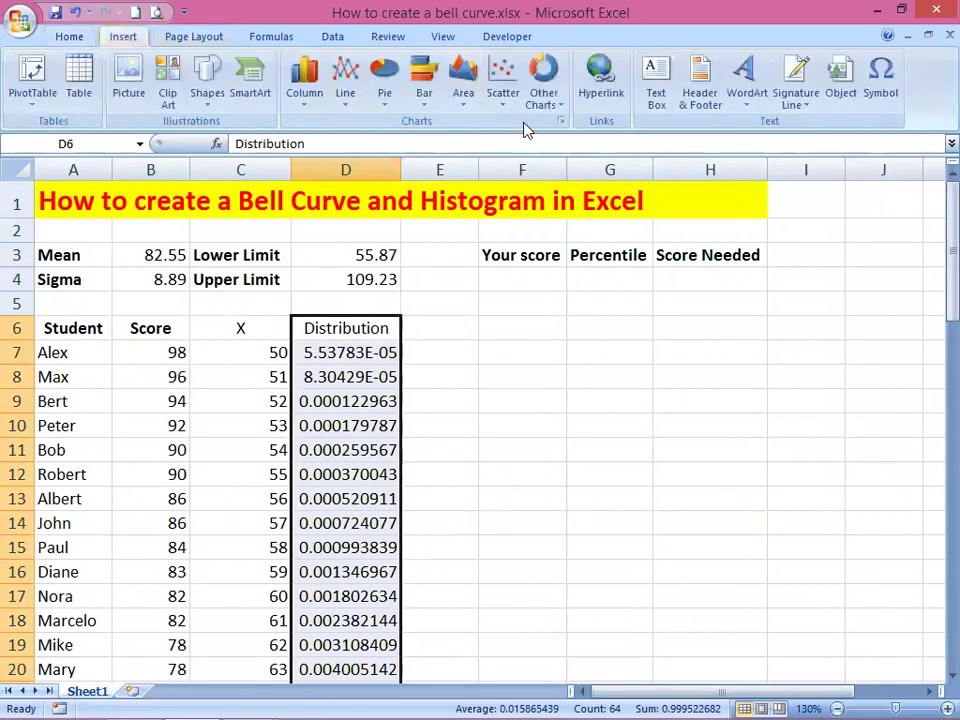
pyautogui.click(464, 76)
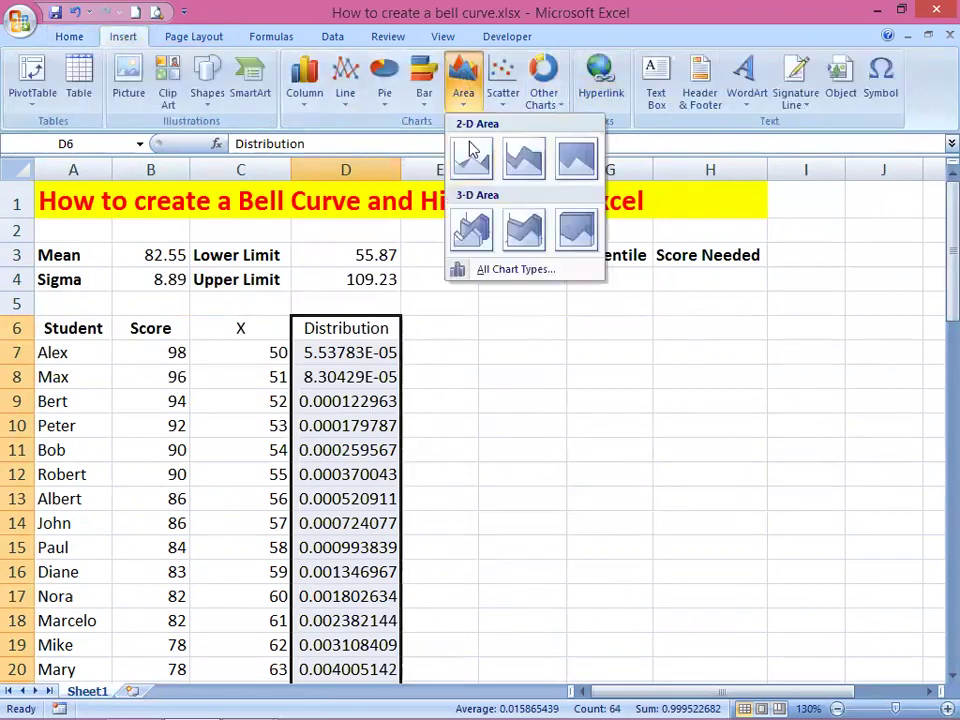
pyautogui.click(472, 155)
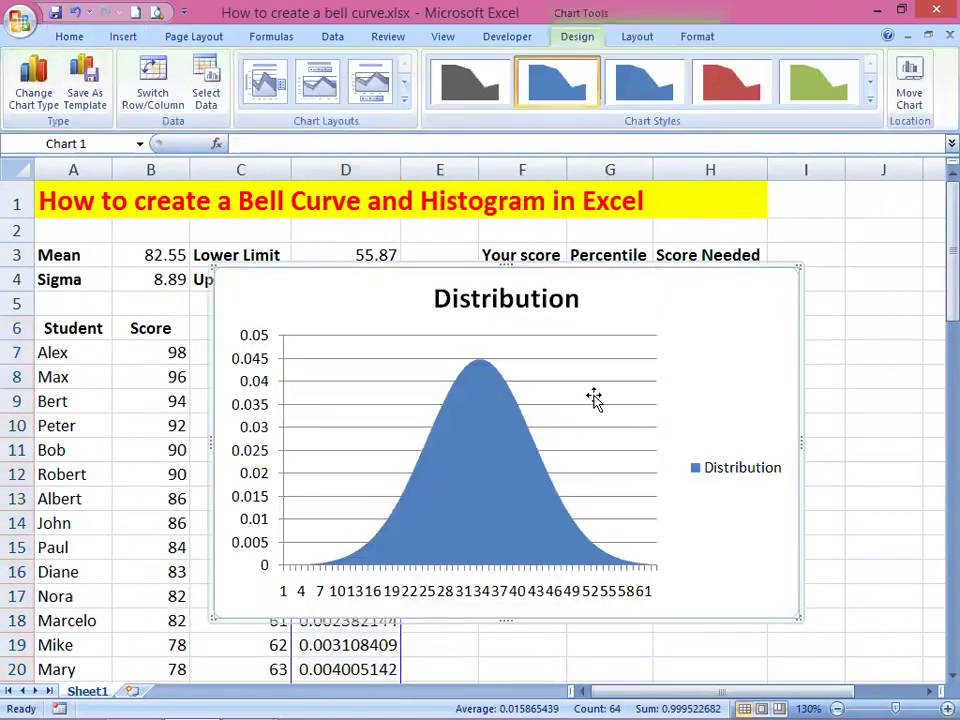
# Step: Delete the legend, the Distribution title and the horizontal gridlines from the area chart
pyautogui.click(738, 472)
pyautogui.press('Delete')
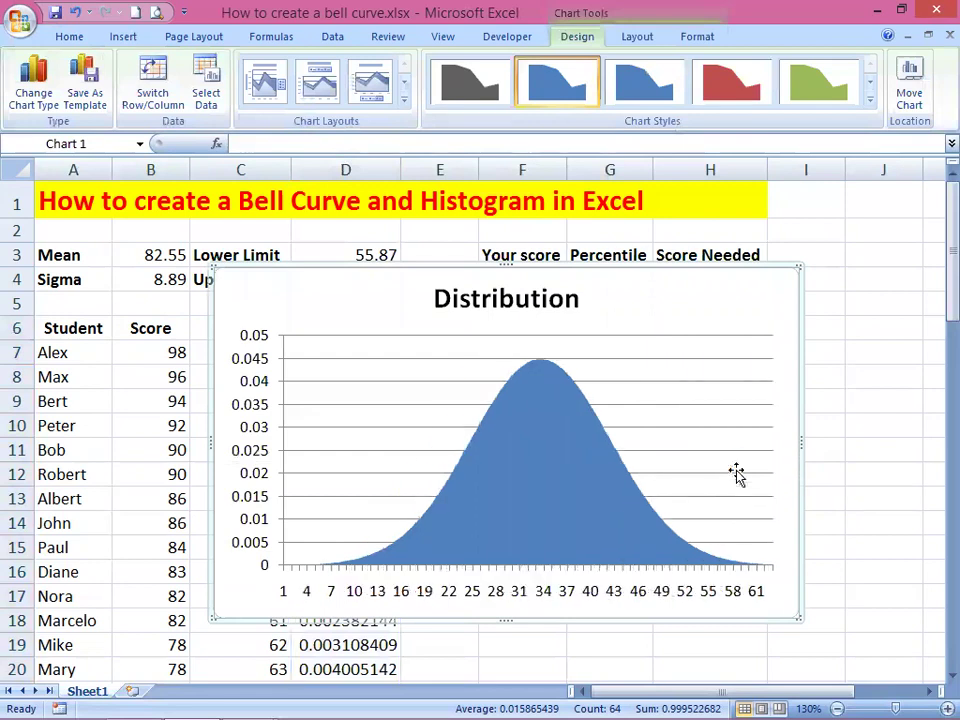
pyautogui.click(501, 304)
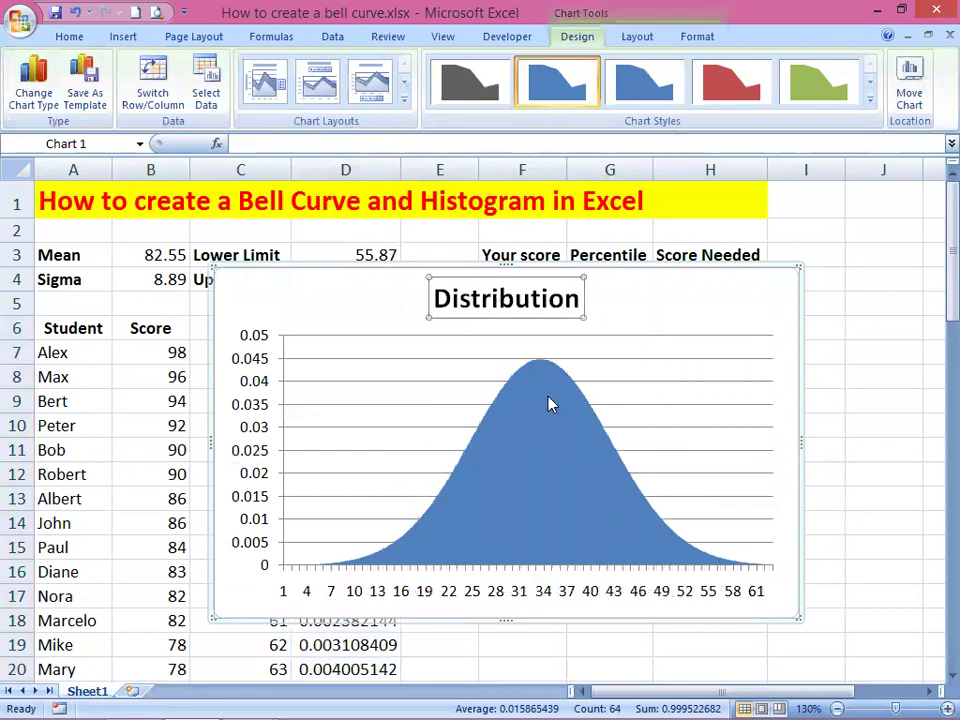
pyautogui.press('Delete')
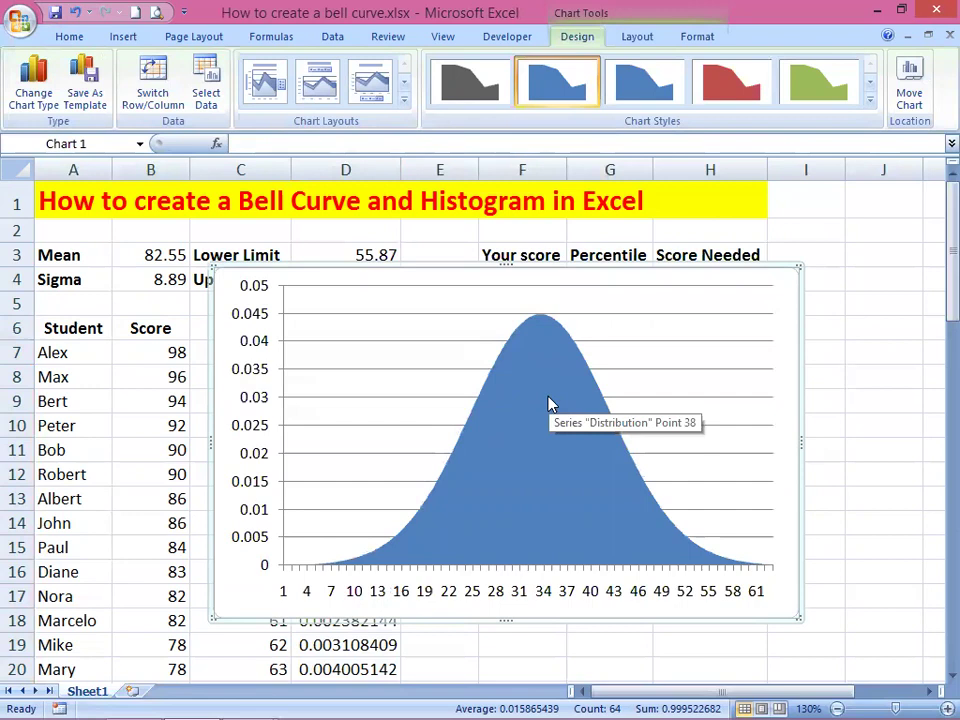
pyautogui.click(336, 399)
pyautogui.press('Delete')
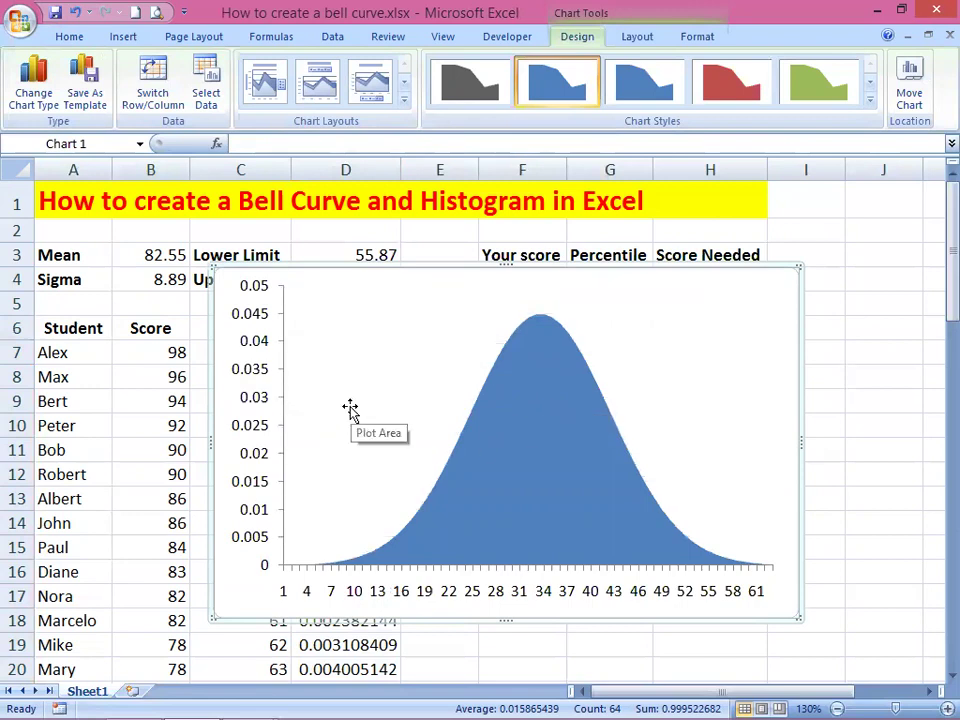
# Step: Move the bell curve chart clear of the data columns, with its upper-left corner in G7, and select cell E6
pyautogui.moveTo(430, 268); pyautogui.dragTo(757, 340)
pyautogui.moveTo(757, 686); pyautogui.dragTo(748, 684)
pyautogui.moveTo(686, 343); pyautogui.dragTo(770, 350)
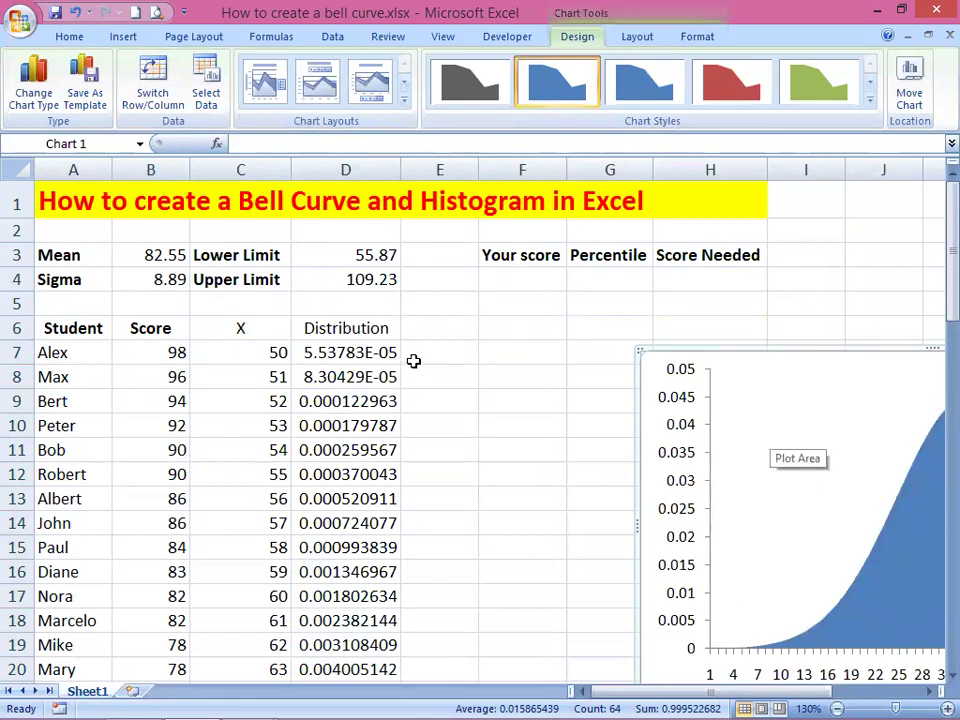
pyautogui.click(421, 328)
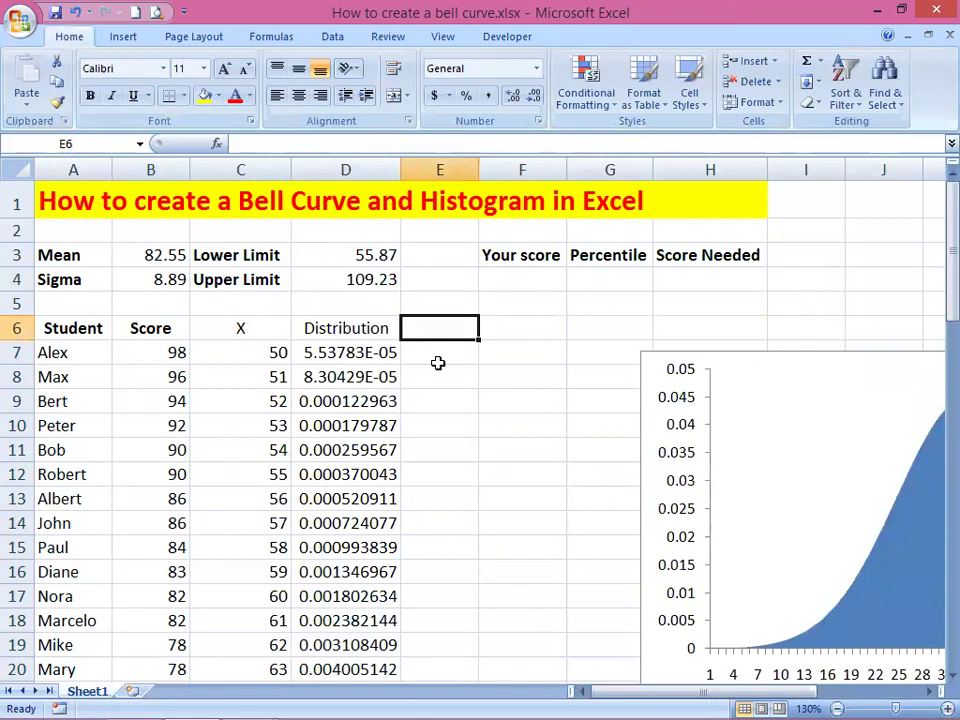
# Step: Enter the header formula ="Area = "&$F$4 in cell E6, with an absolute reference to the Your score cell
pyautogui.write('=')
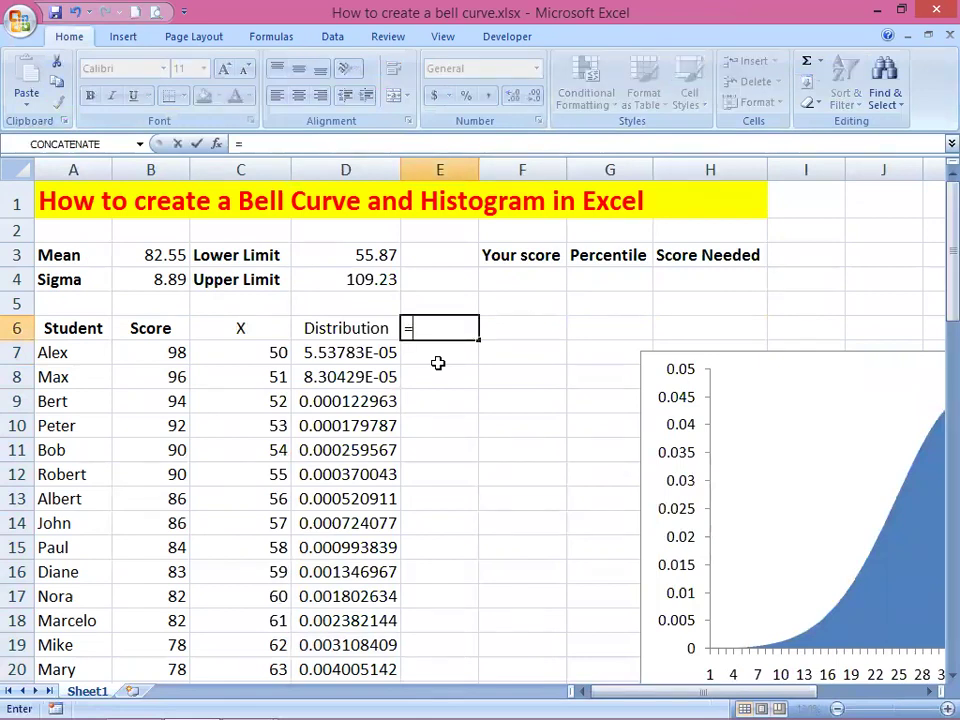
pyautogui.write('"Area =')
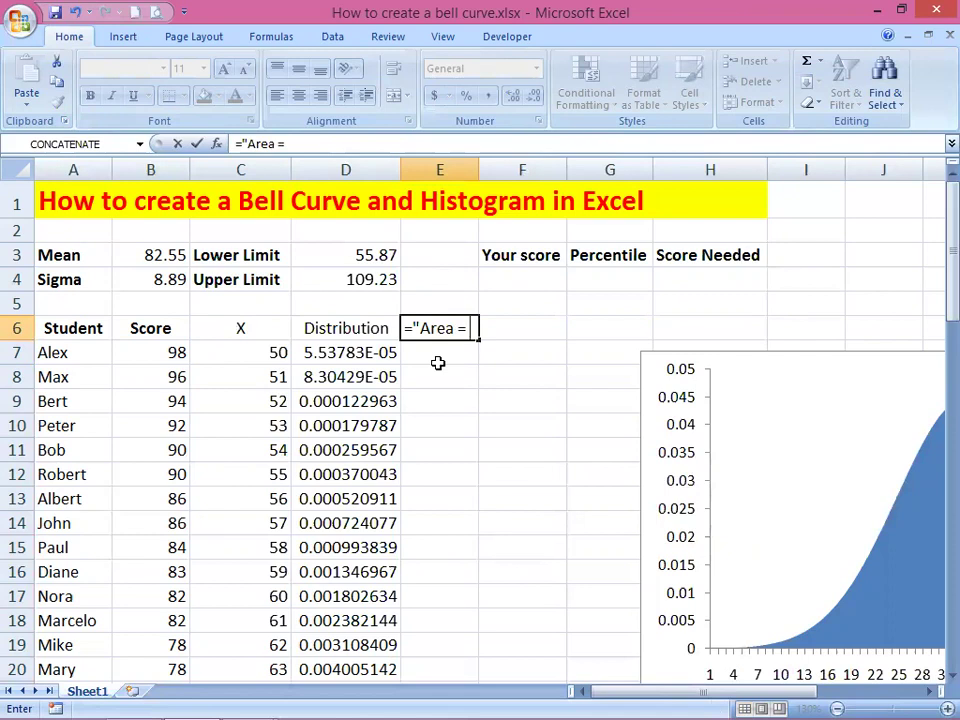
pyautogui.write('"&')
pyautogui.click(529, 282)
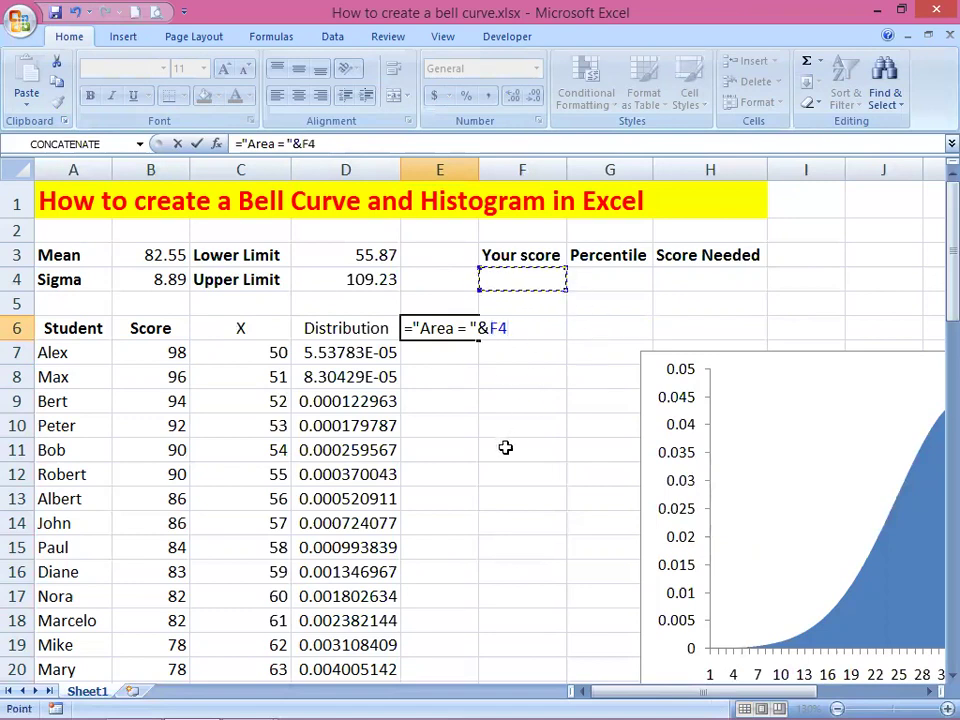
pyautogui.press('F4')
pyautogui.press('Return')
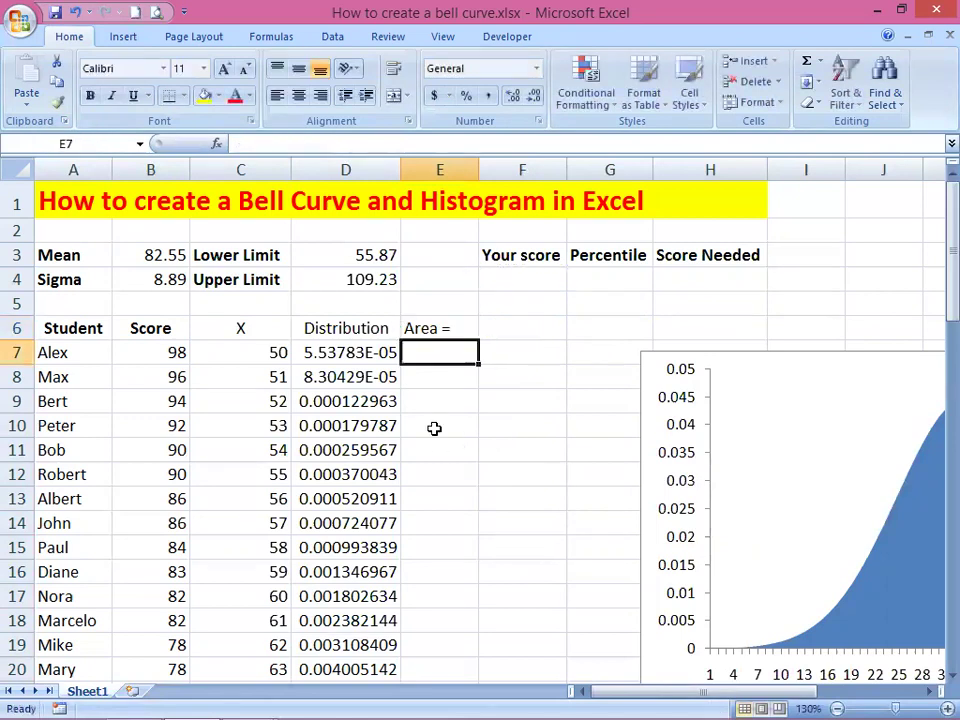
# Step: Change the label text in the E6 formula to "Area for X = " and widen column E to fit the header
pyautogui.click(426, 328)
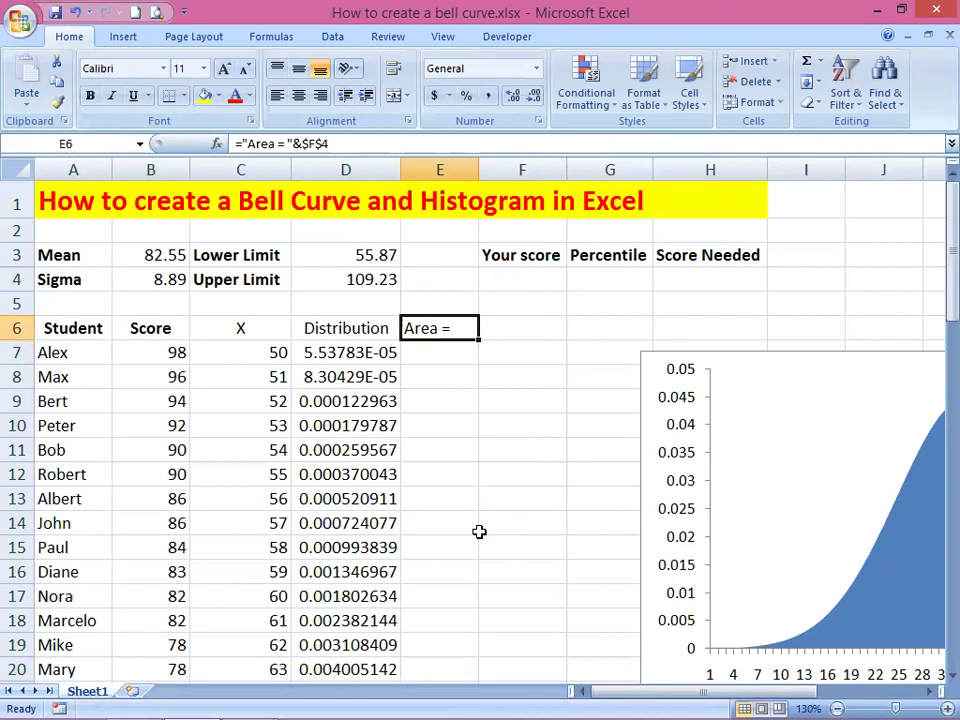
pyautogui.press('F2')
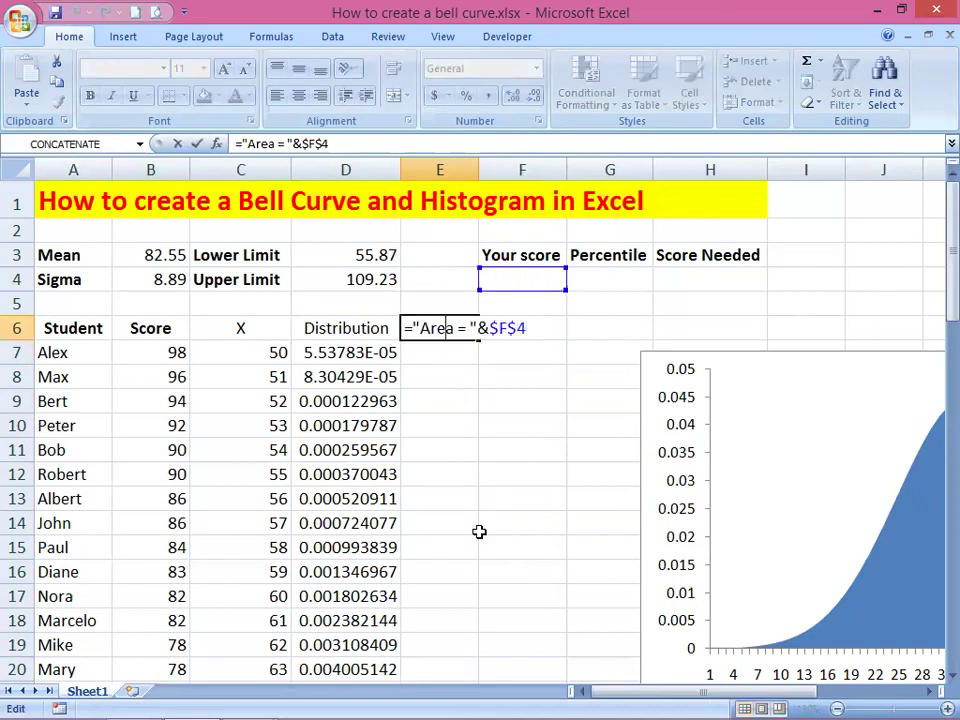
pyautogui.write('for X')
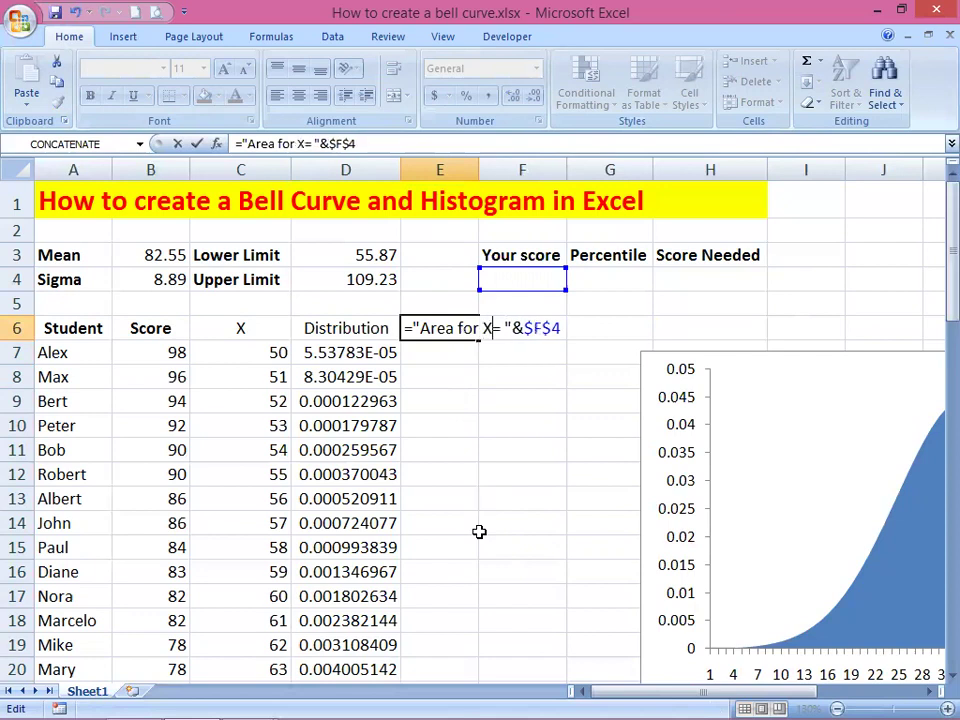
pyautogui.press('Return')
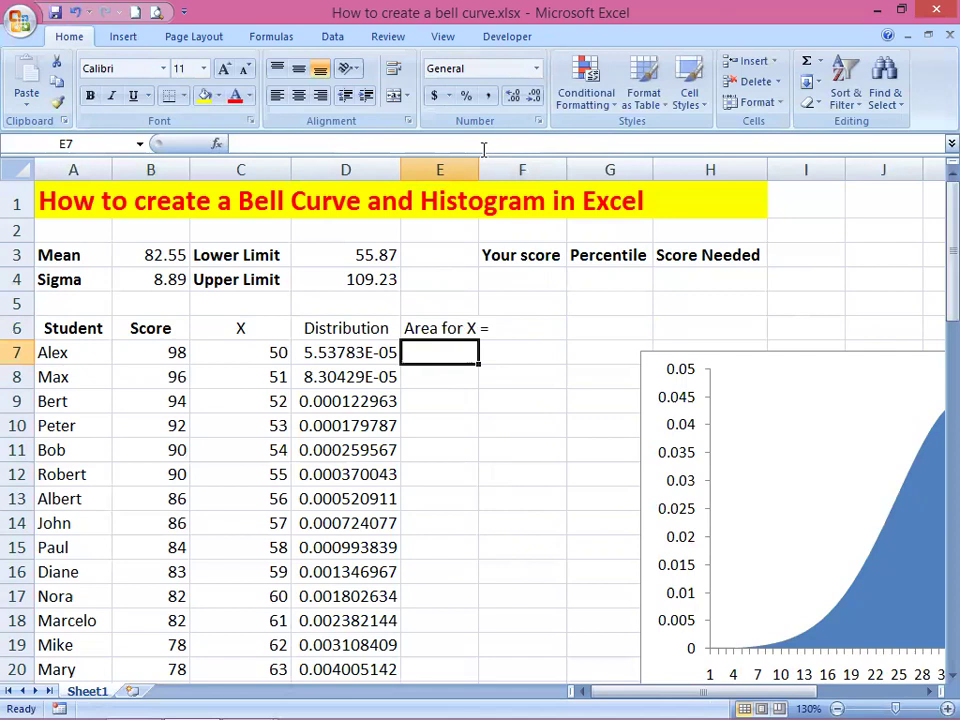
pyautogui.moveTo(475, 162); pyautogui.dragTo(557, 232)
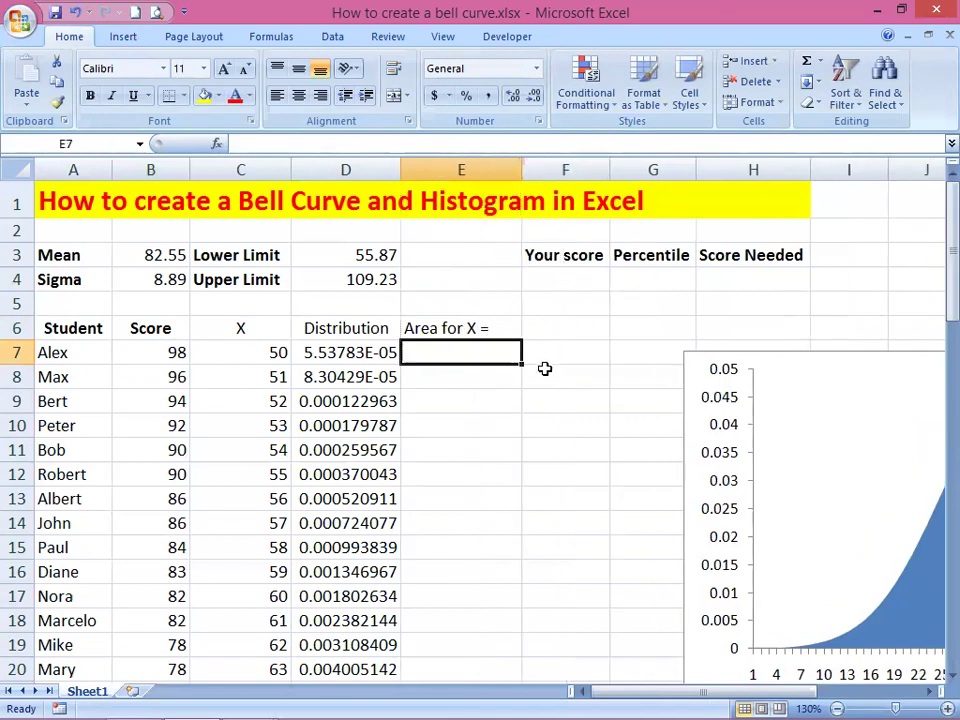
# Step: Test the E6 header by entering scores 60, 70, 90 and 75 in F4, and finish with 70
pyautogui.click(553, 279)
pyautogui.write('60')
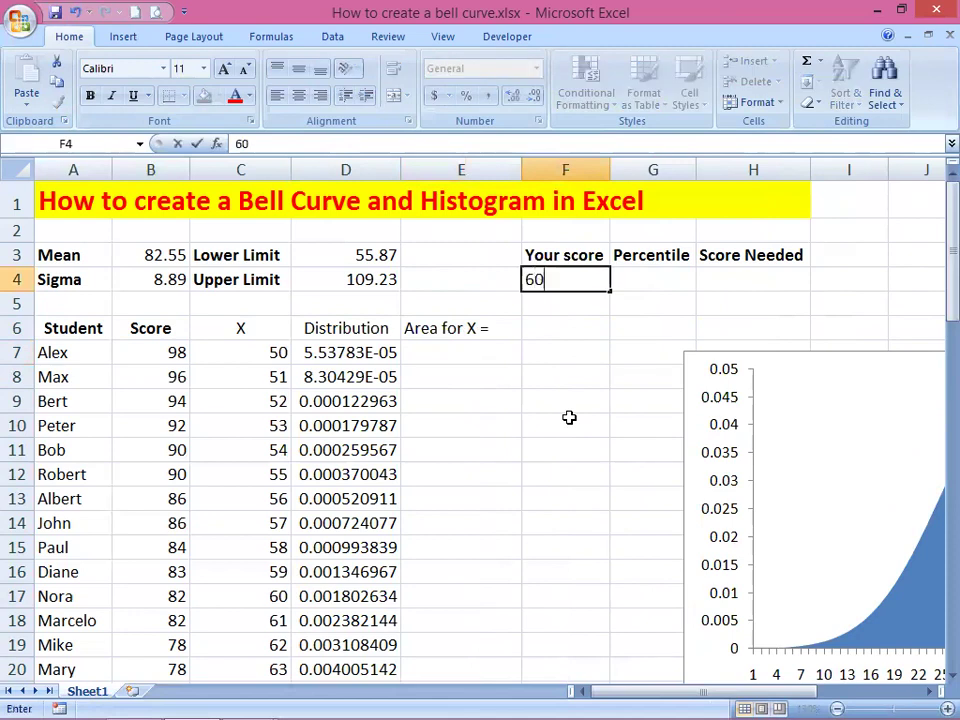
pyautogui.hotkey('ctrl', 'Return')
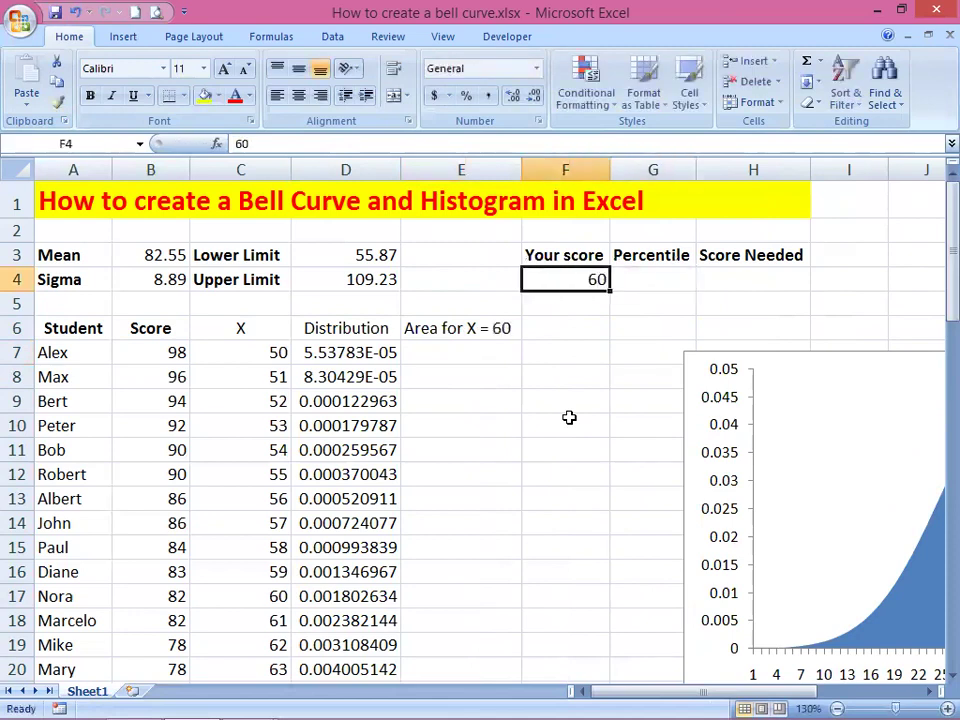
pyautogui.write('70')
pyautogui.press('Tab')
pyautogui.hotkey('shift', 'Tab')
pyautogui.write('90')
pyautogui.press('Tab')
pyautogui.hotkey('shift', 'Tab')
pyautogui.write('75')
pyautogui.press('Tab')
pyautogui.hotkey('shift', 'Tab')
pyautogui.write('70')
pyautogui.press('Tab')
pyautogui.hotkey('shift', 'Tab')
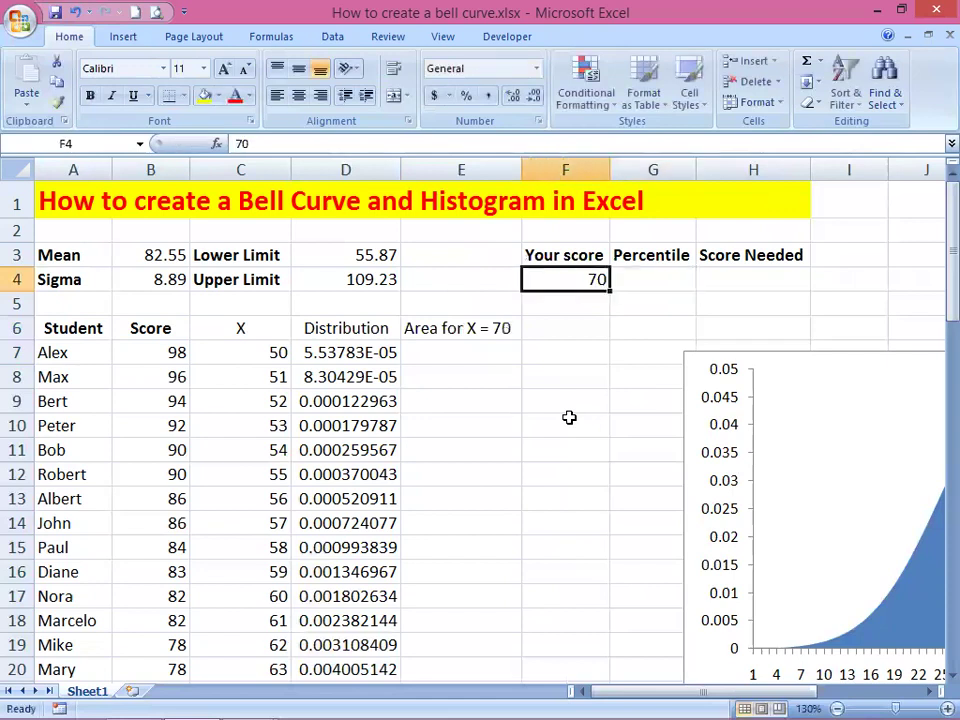
pyautogui.click(473, 327)
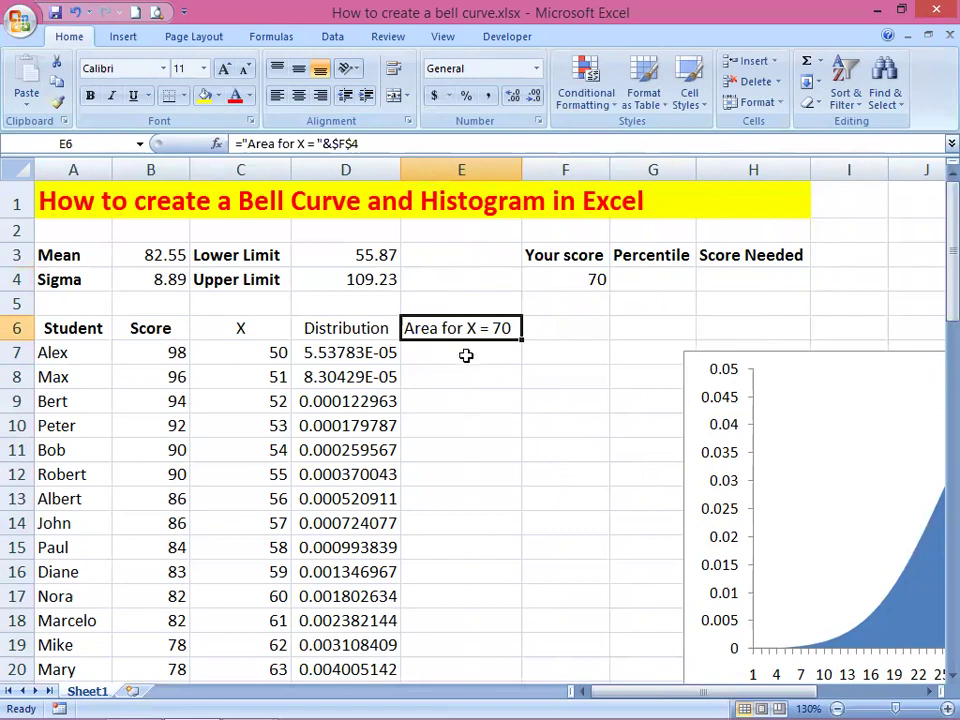
# Step: Enter =IF(C7<=$F$4,D7,"") in cell E7 to return the distribution only for X values up to the score
pyautogui.click(465, 356)
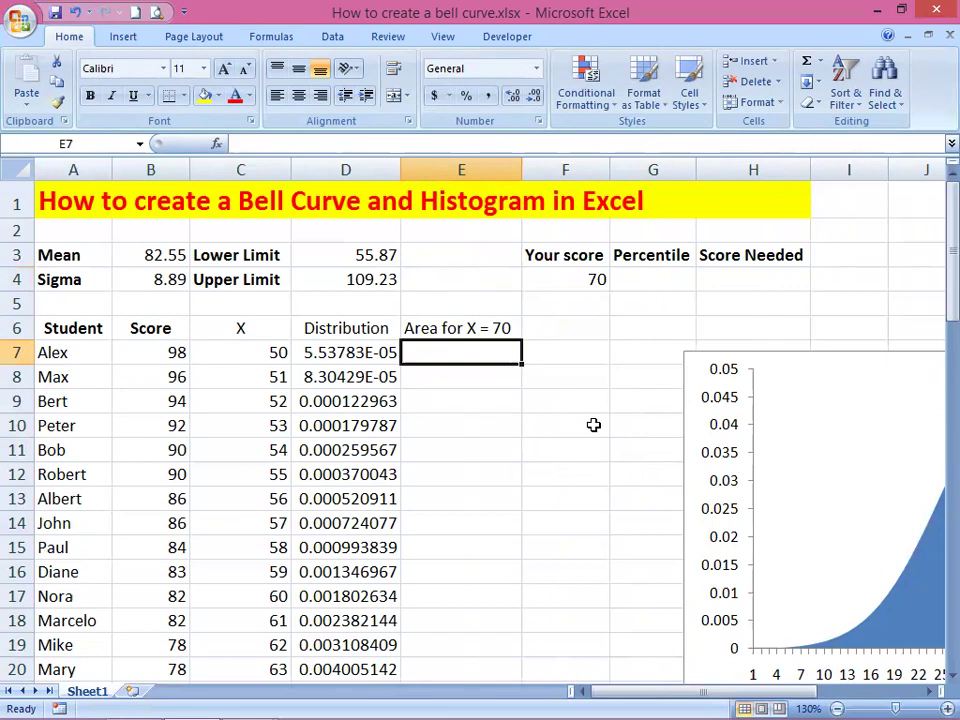
pyautogui.write('=')
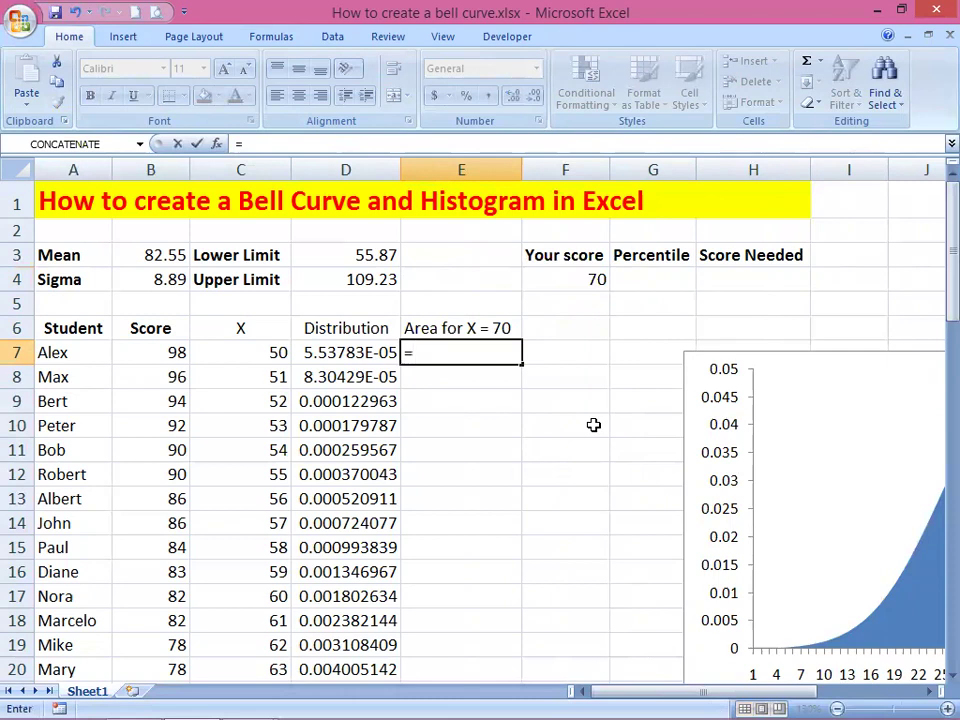
pyautogui.write('if')
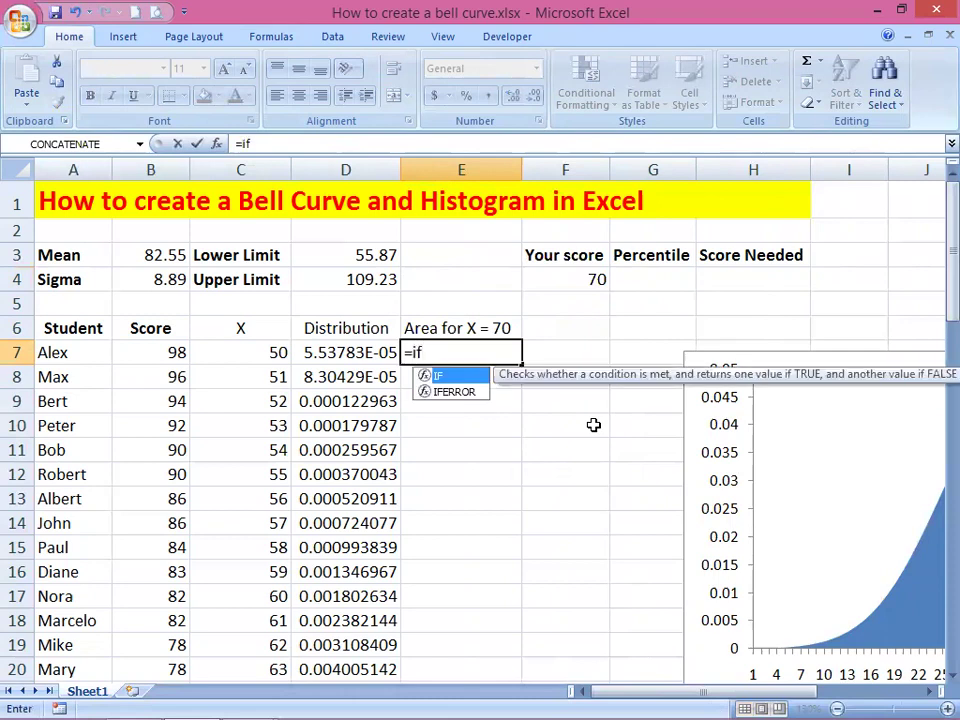
pyautogui.press('Tab')
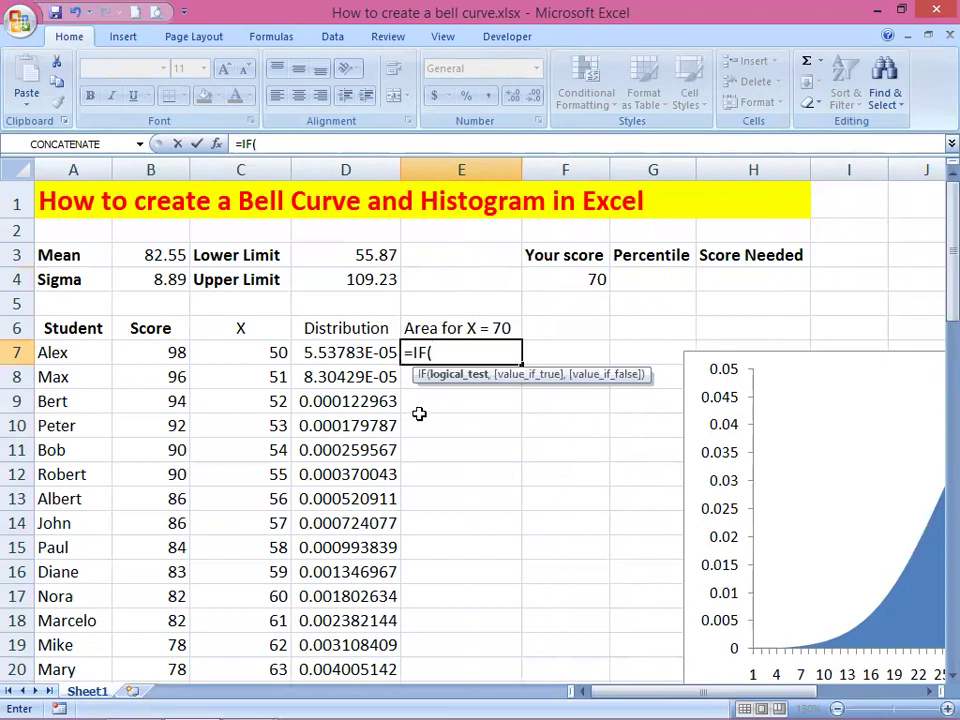
pyautogui.click(266, 352)
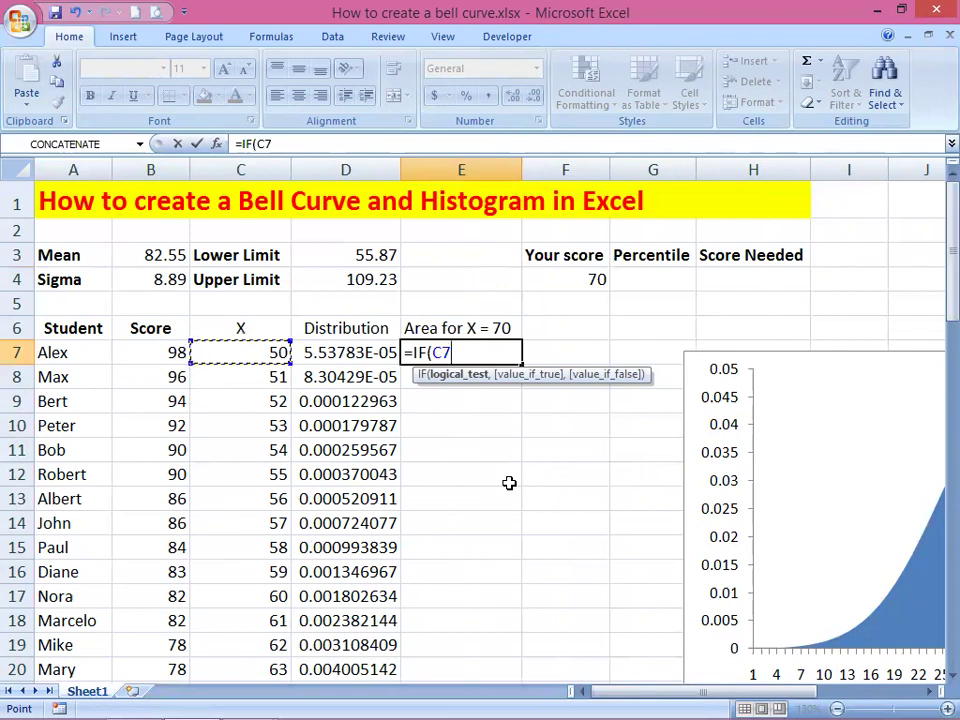
pyautogui.write('<=')
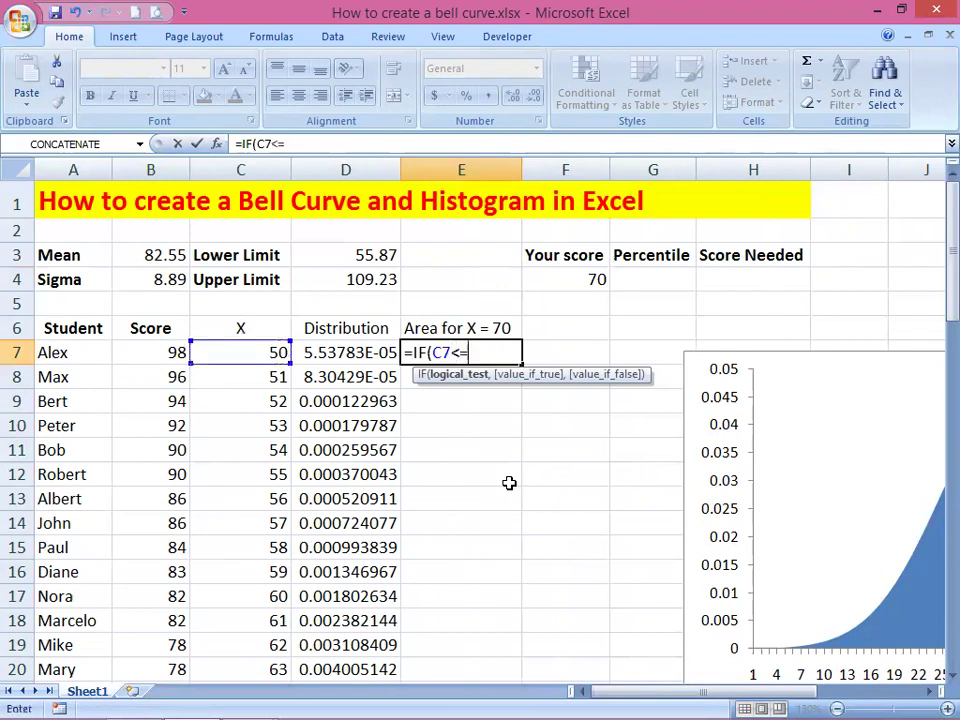
pyautogui.click(568, 272)
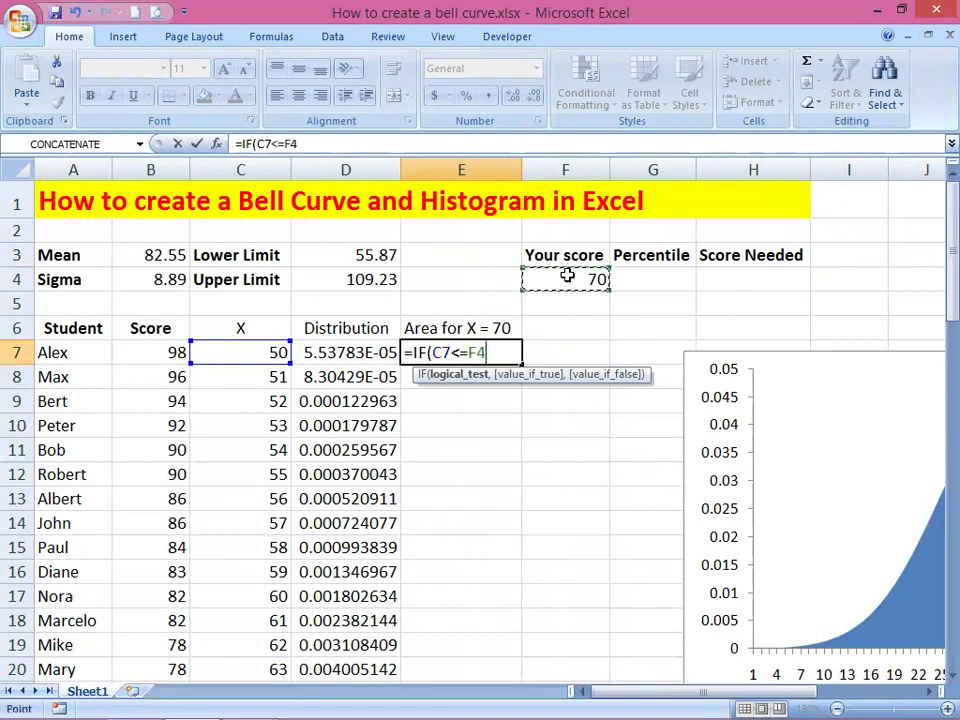
pyautogui.press('F4')
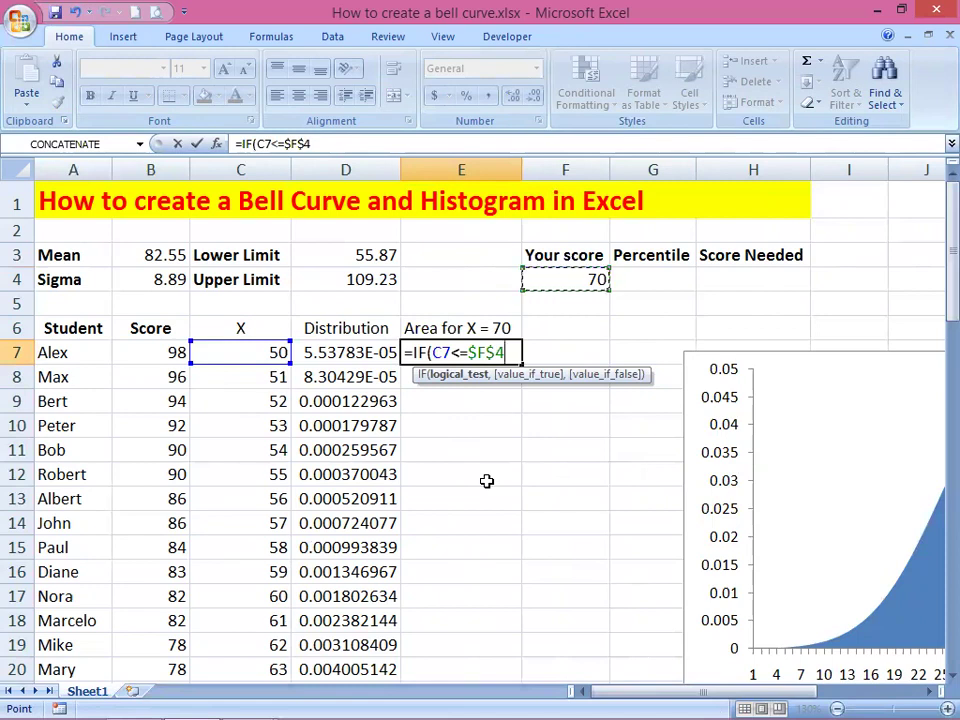
pyautogui.write(',')
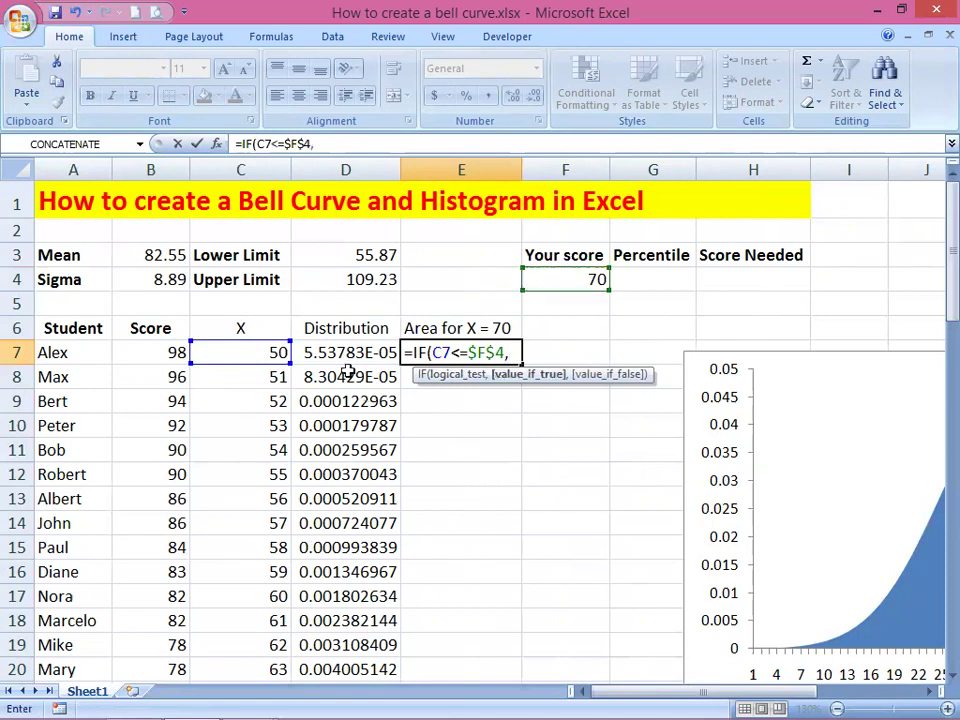
pyautogui.click(341, 357)
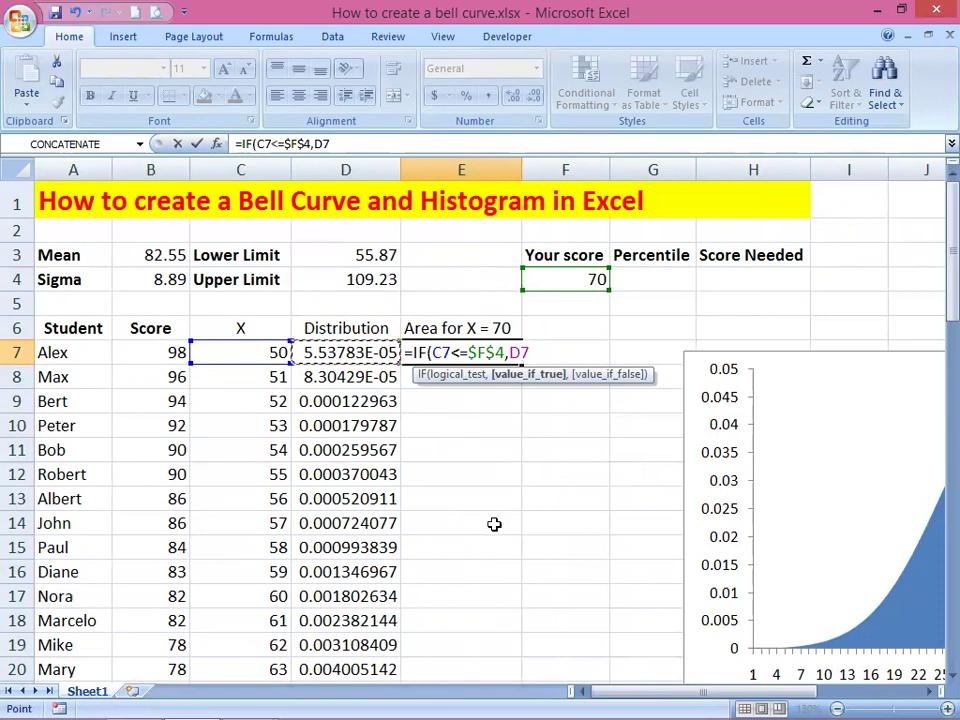
pyautogui.write(',')
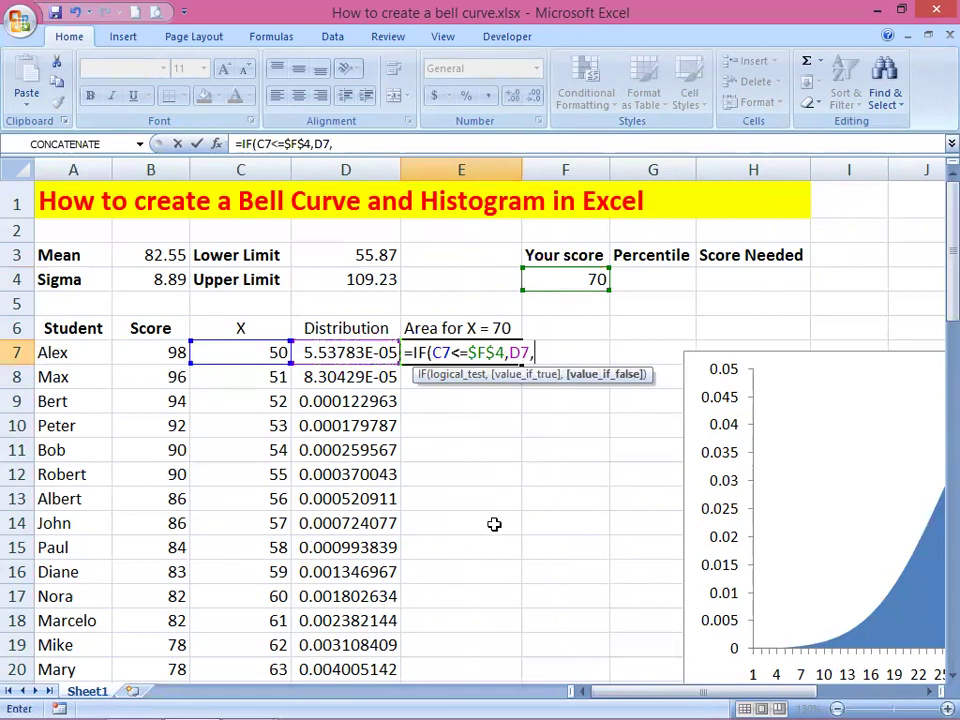
pyautogui.write('"")')
pyautogui.press('Return')
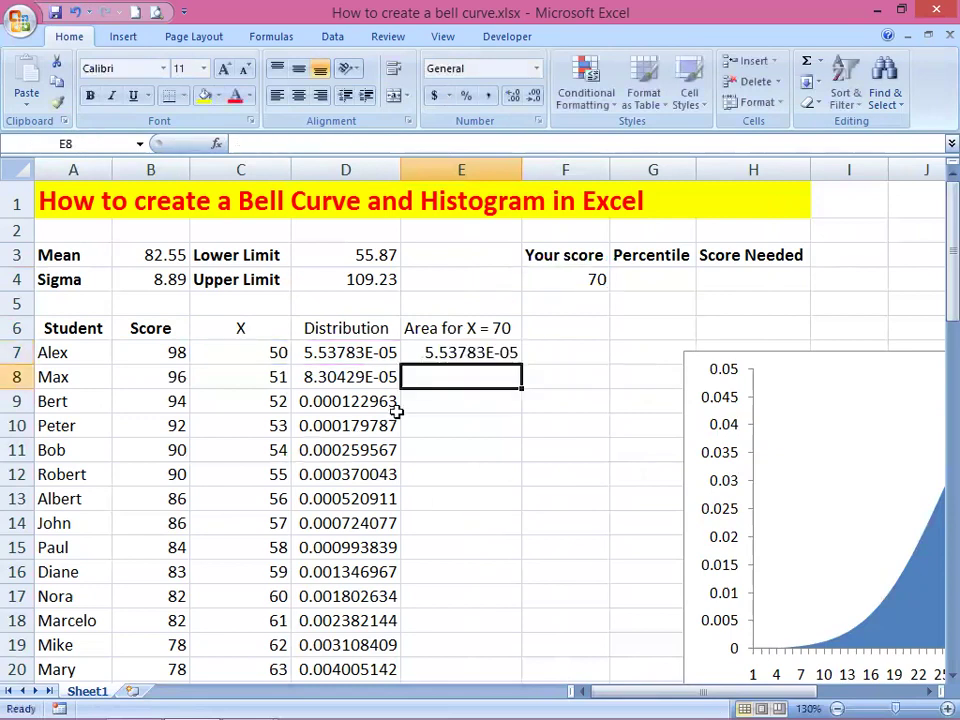
# Step: Fill the IF formula from E7 down to E69
pyautogui.click(438, 349)
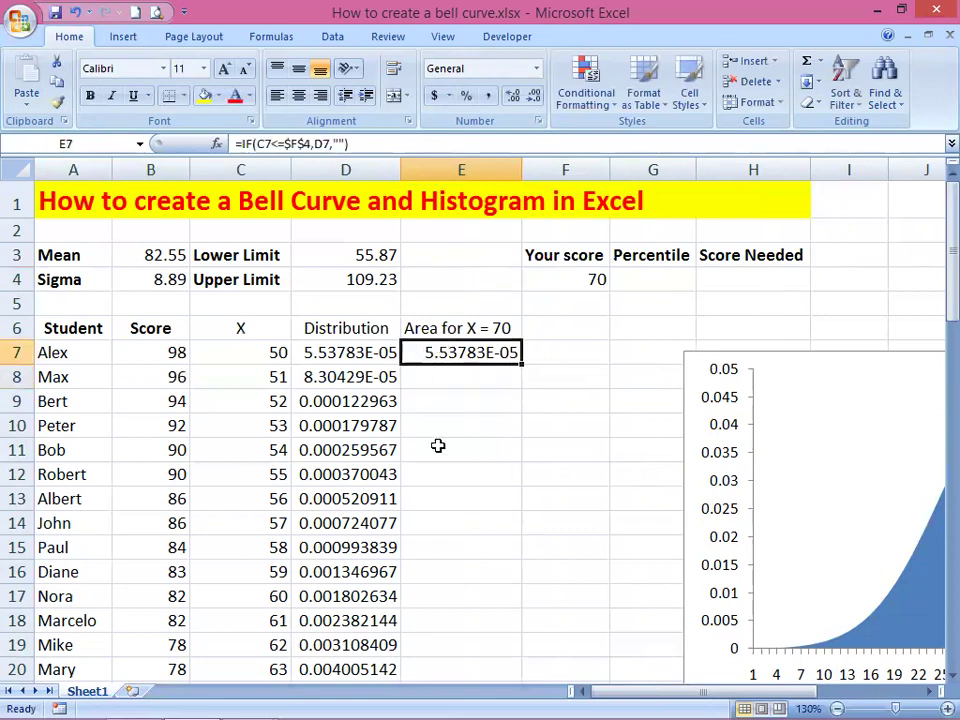
pyautogui.doubleClick(521, 365)
pyautogui.scroll(-6, 506, 386)
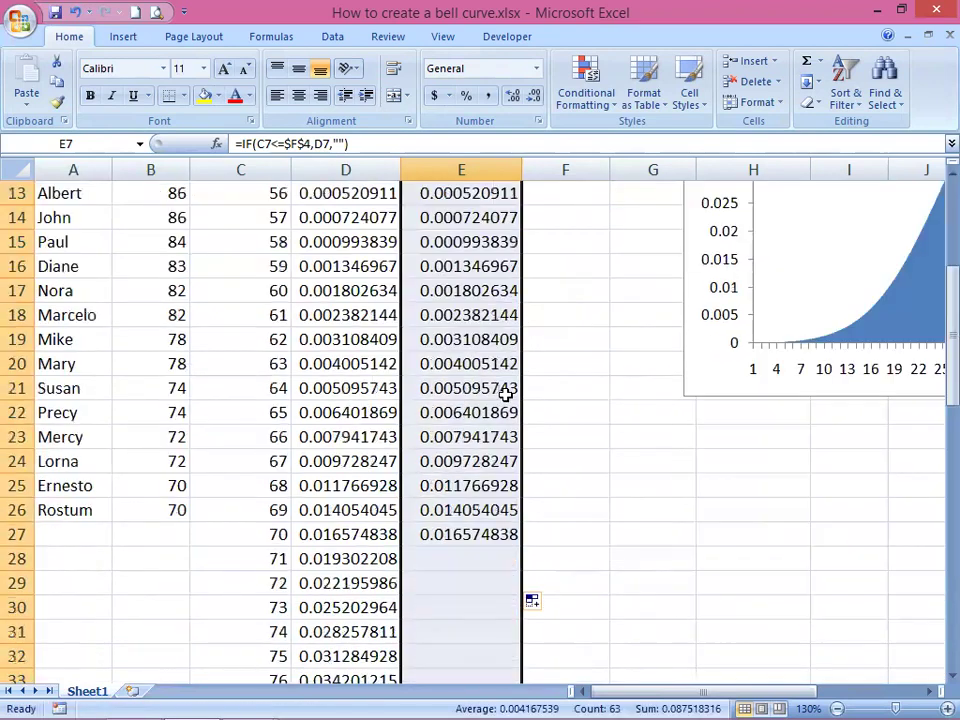
# Step: Examine the area column around rows 27 and 28, comparing the cutoff with the X values and the score in F4
pyautogui.click(465, 408)
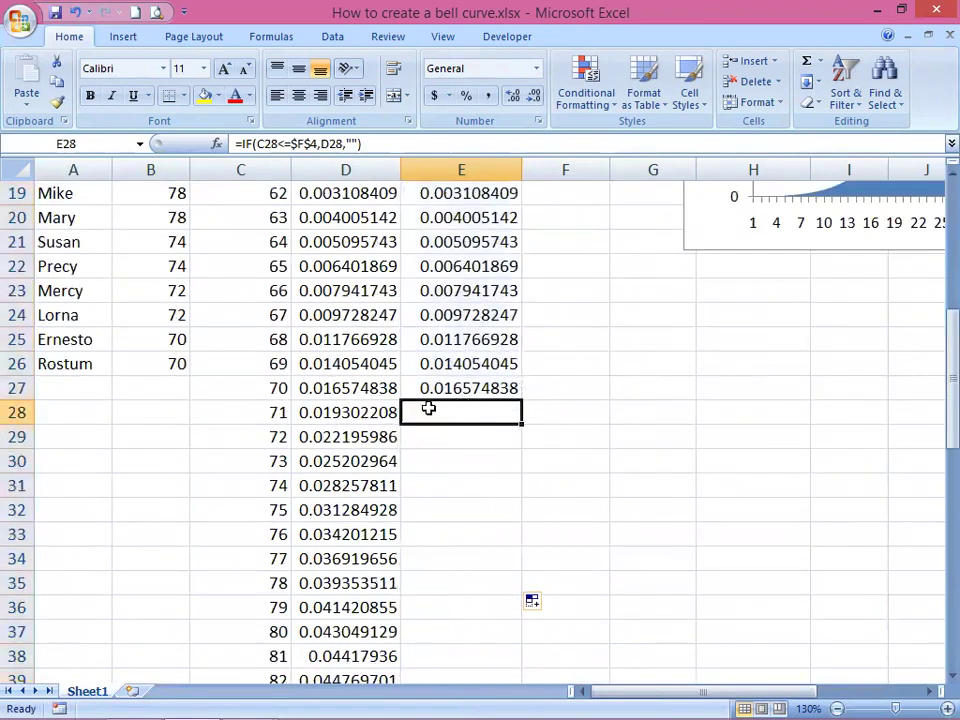
pyautogui.moveTo(469, 418); pyautogui.dragTo(471, 666)
pyautogui.moveTo(470, 159); pyautogui.dragTo(469, 234)
pyautogui.scroll(11, 467, 246)
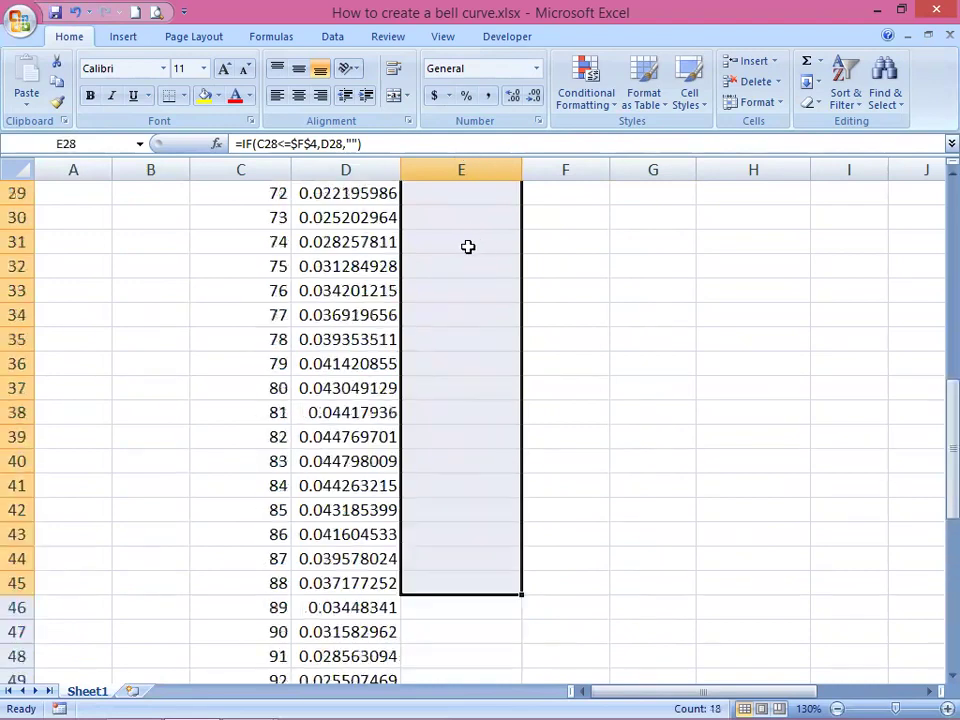
pyautogui.click(428, 463)
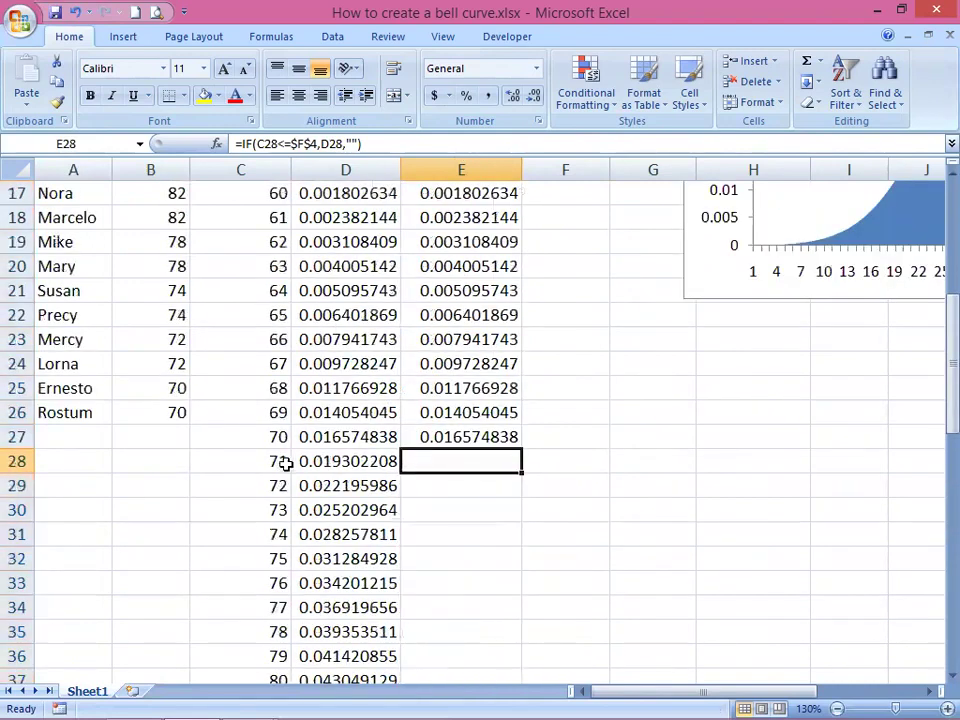
pyautogui.scroll(5, 572, 407)
pyautogui.click(573, 288)
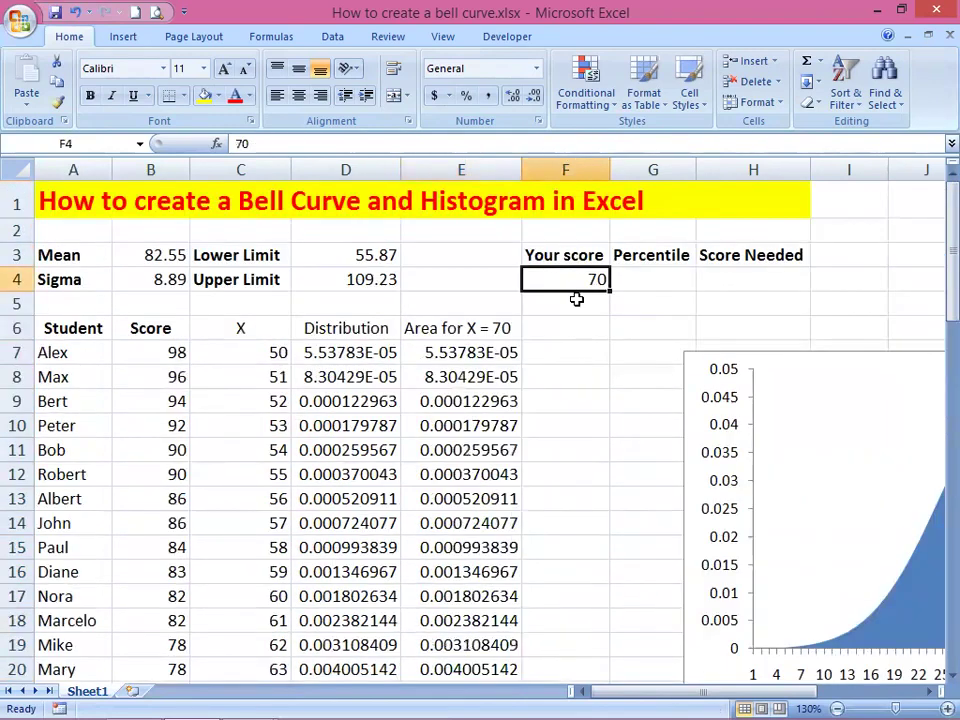
pyautogui.scroll(-6, 493, 407)
pyautogui.click(428, 388)
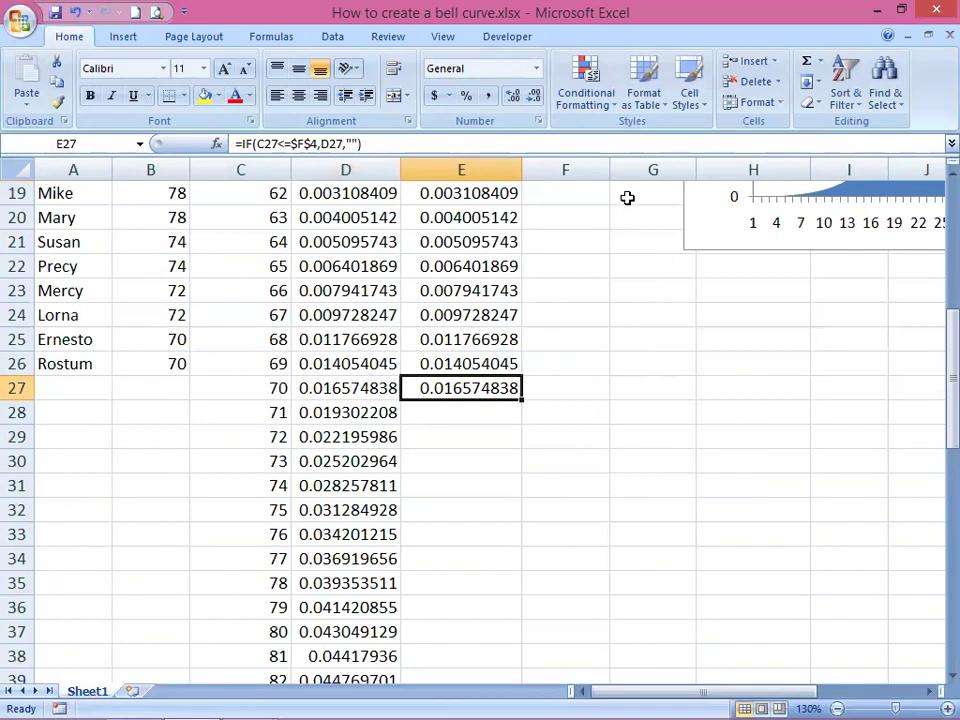
pyautogui.click(282, 388)
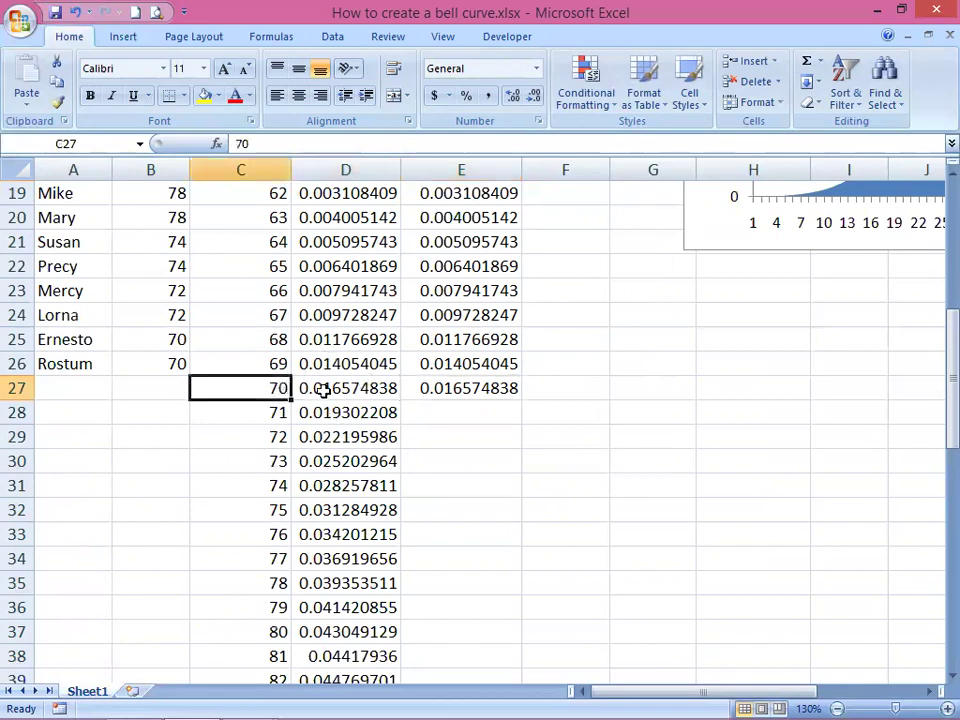
pyautogui.click(432, 404)
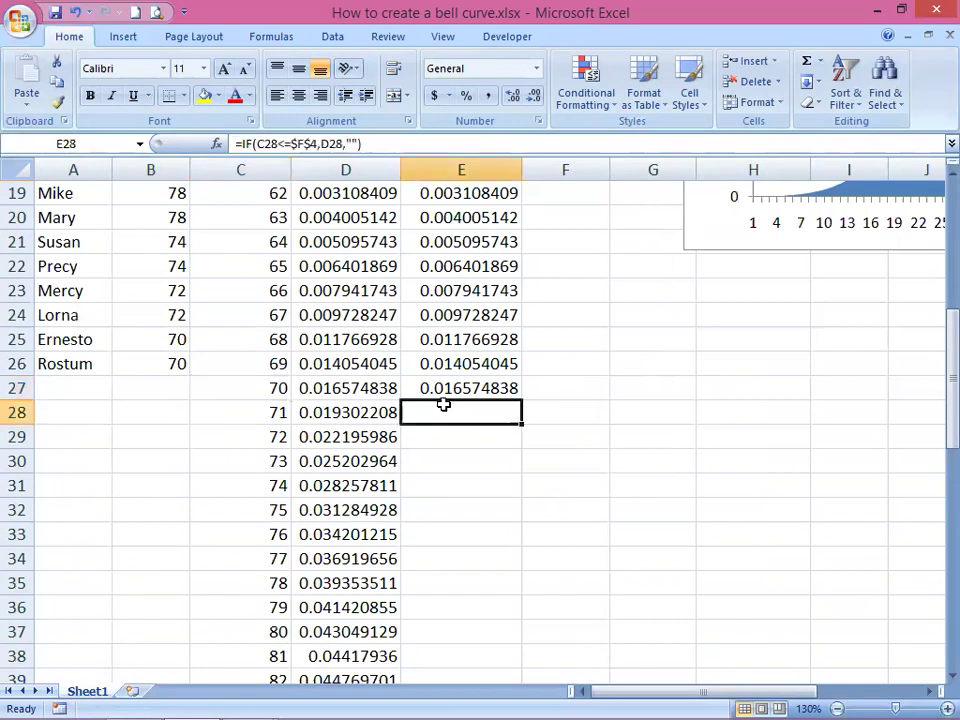
pyautogui.scroll(6, 529, 394)
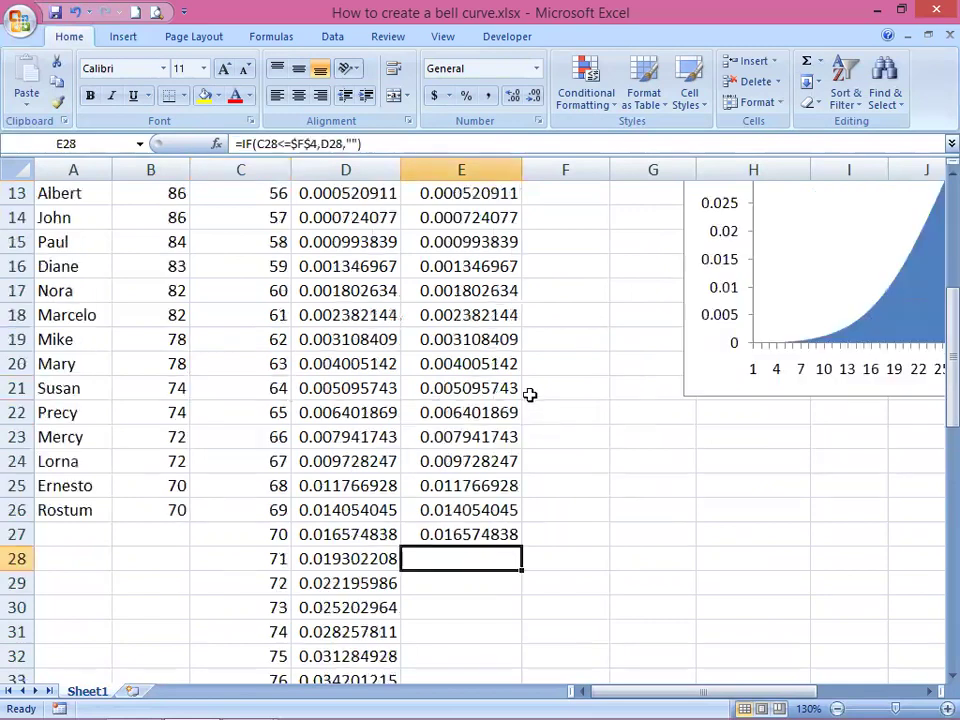
# Step: Test the area column with a score of 75 in F4, checking the cutoff at E32 and E33
pyautogui.click(577, 280)
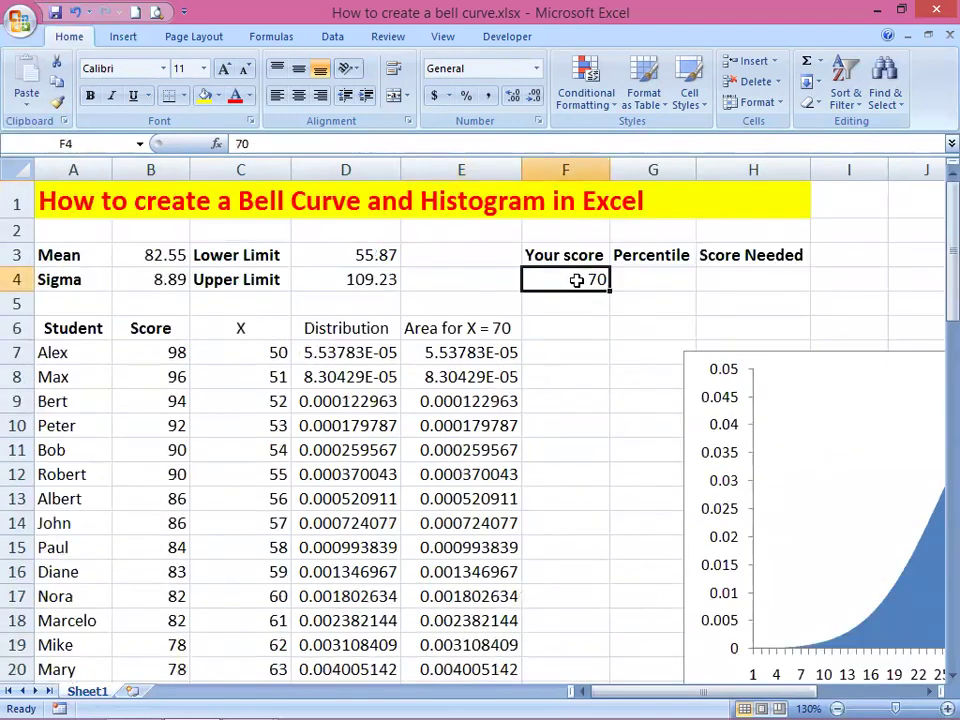
pyautogui.write('7')
pyautogui.press('Return')
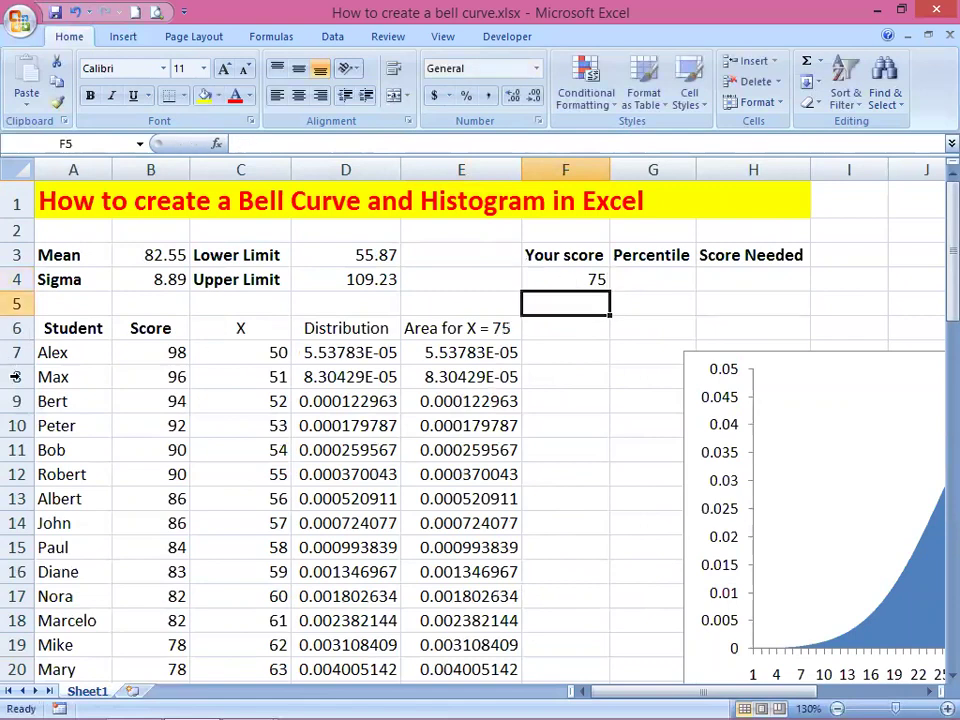
pyautogui.scroll(-7, 109, 446)
pyautogui.click(428, 466)
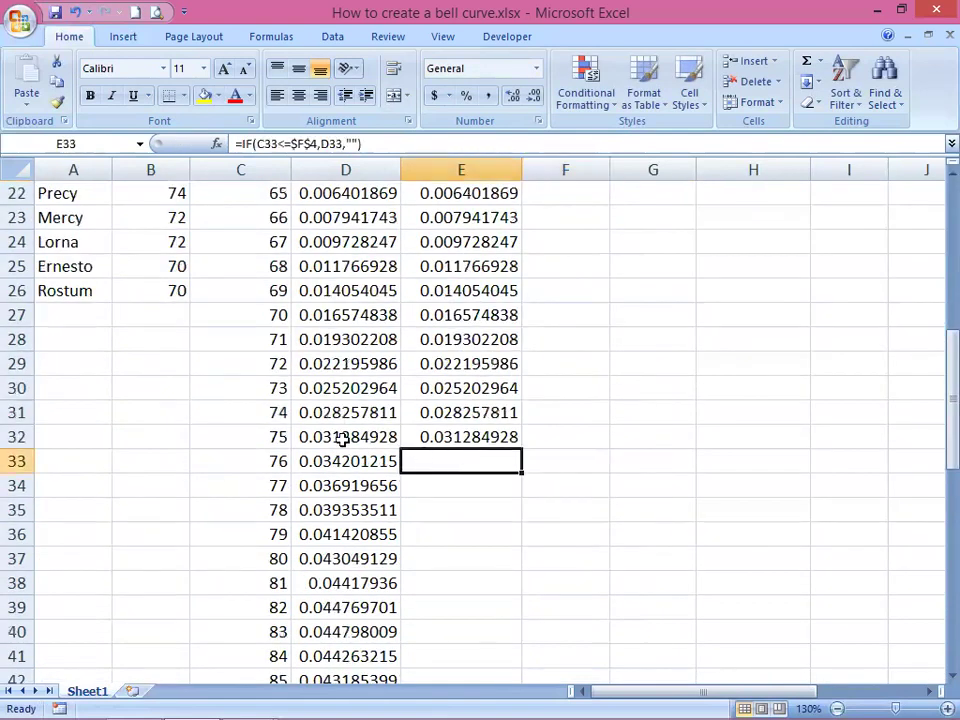
pyautogui.click(480, 437)
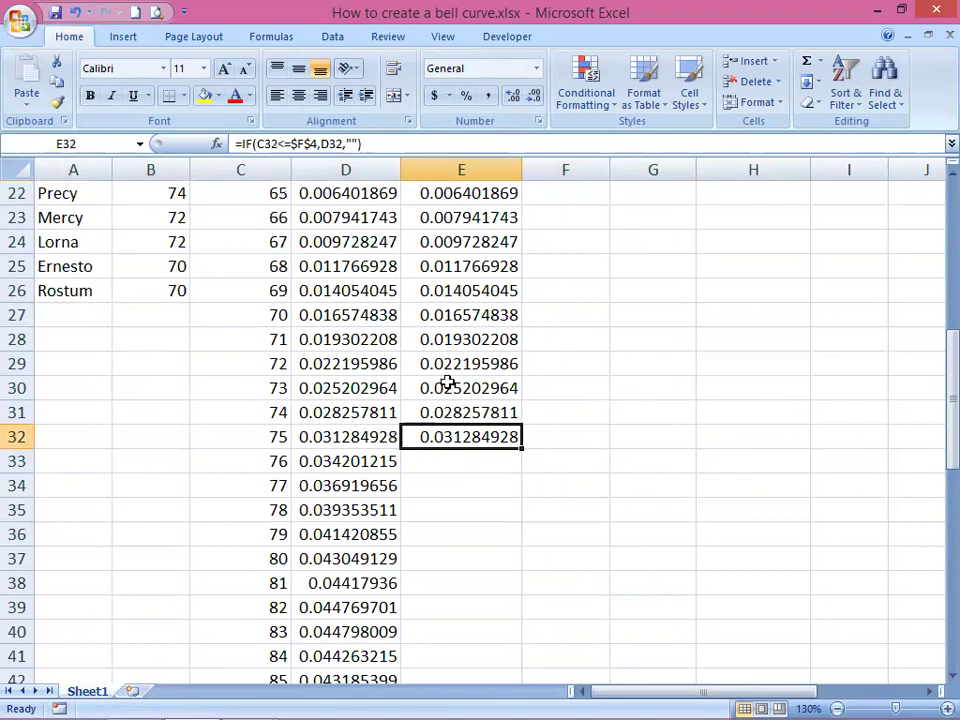
# Step: Set the score in F4 back to 70
pyautogui.scroll(7, 388, 388)
pyautogui.click(536, 283)
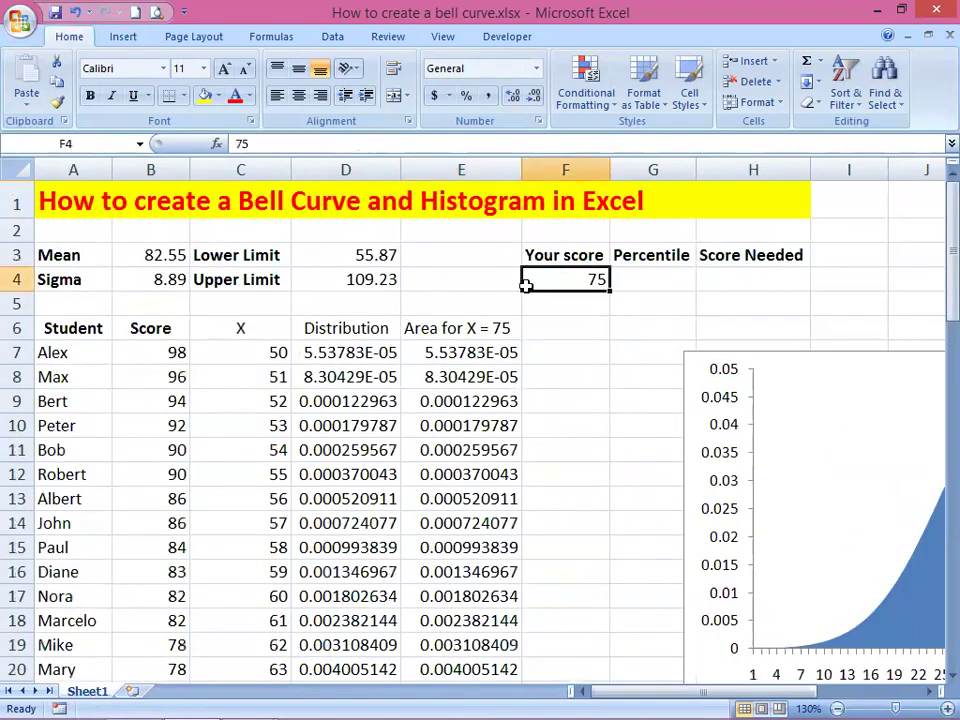
pyautogui.write('70')
pyautogui.hotkey('ctrl', 'Return')
# Step: Enter .7 under the Percentile heading in G4 and format it as a percentage
pyautogui.press('Right')
pyautogui.press('Right')
pyautogui.press('Right')
pyautogui.press('Right')
pyautogui.press('Right')
pyautogui.press('Left')
pyautogui.press('Left')
pyautogui.press('Left')
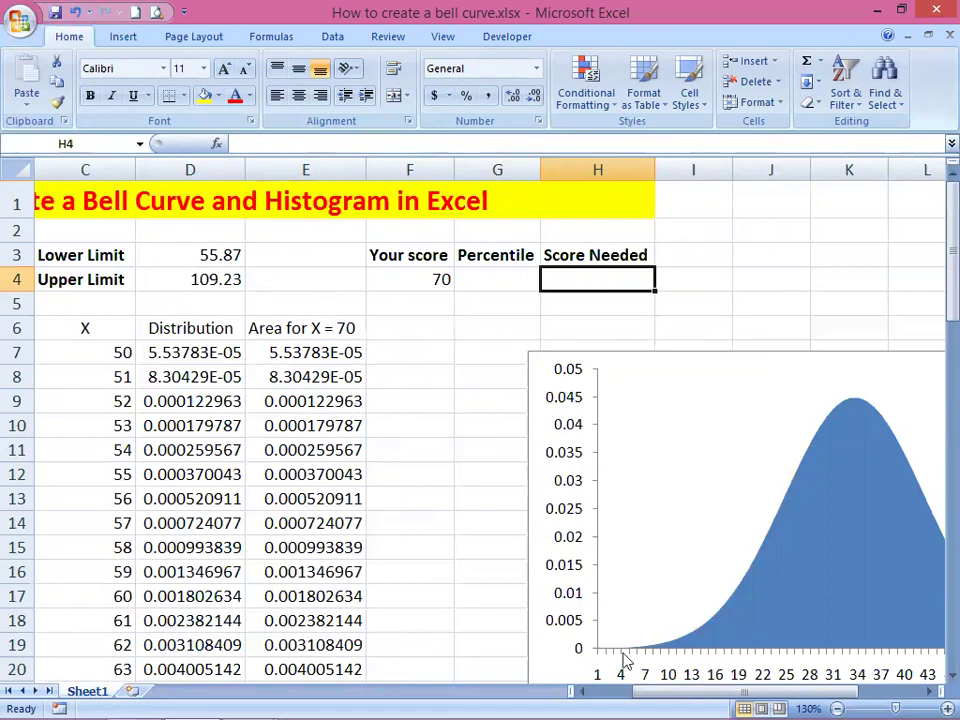
pyautogui.click(496, 276)
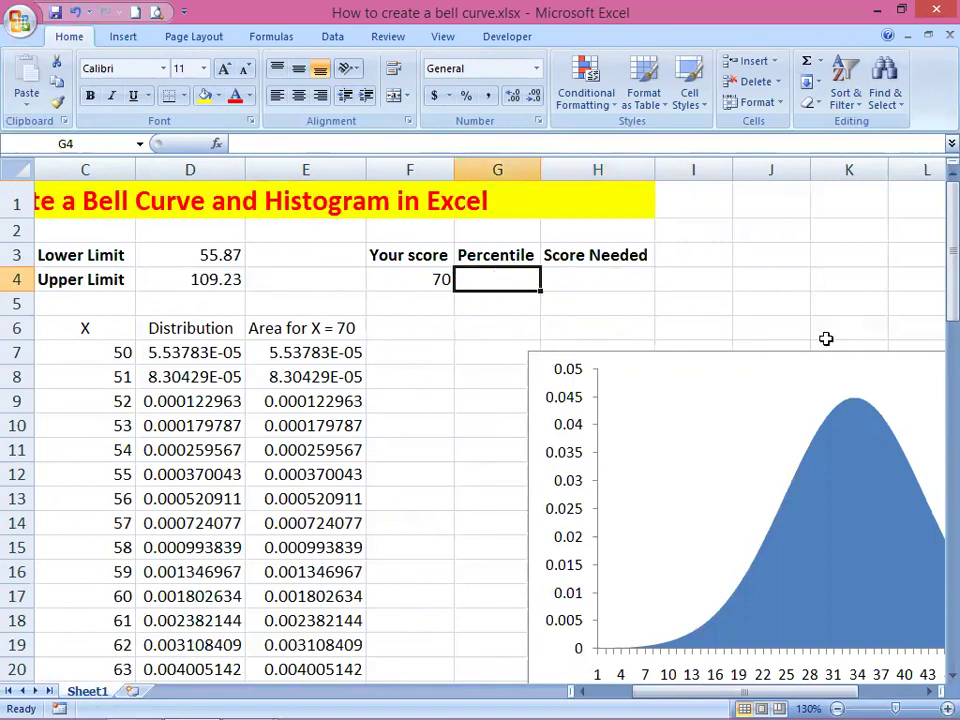
pyautogui.write('.7')
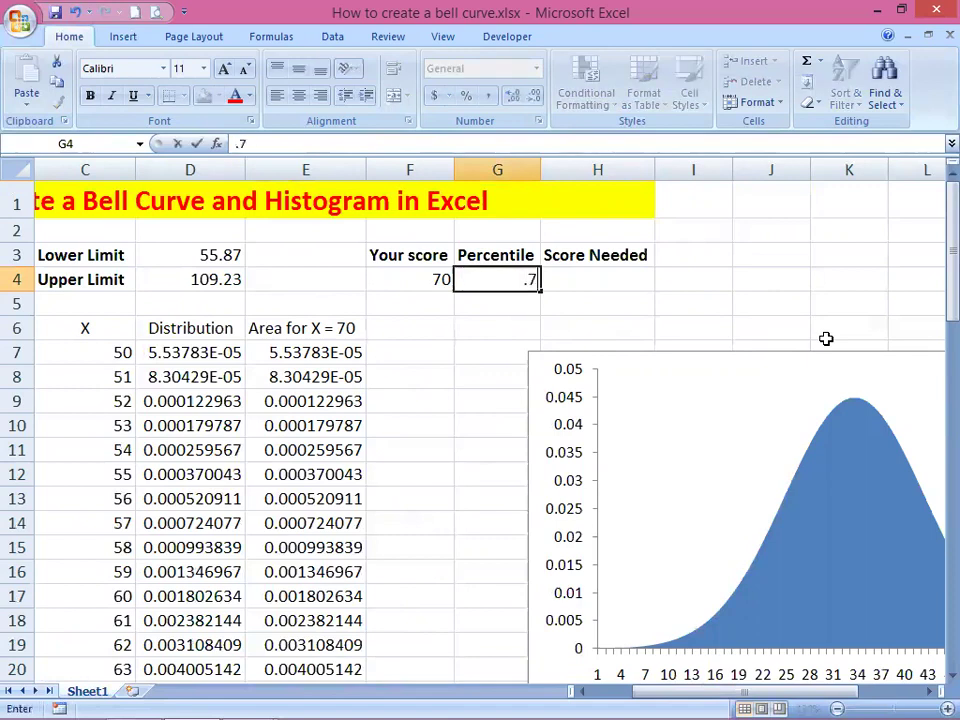
pyautogui.press('Tab')
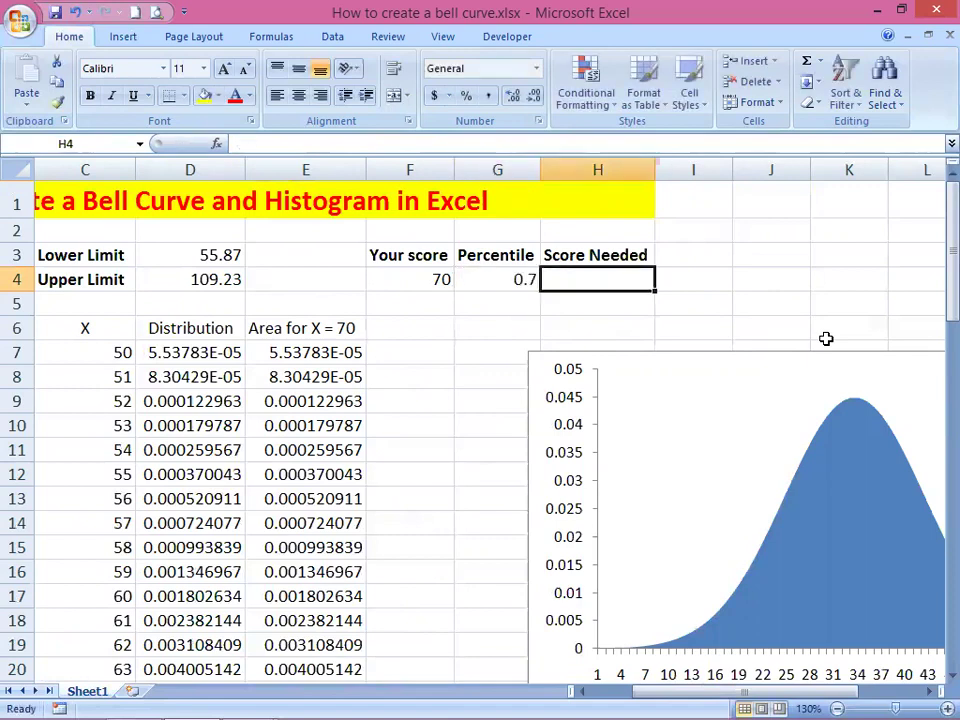
pyautogui.click(515, 288)
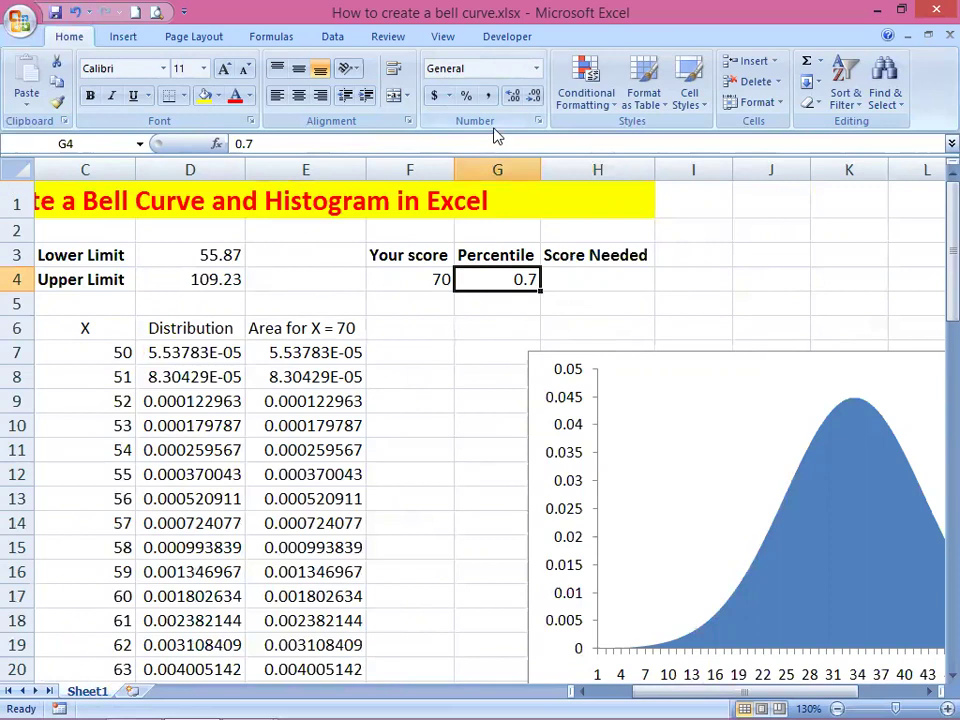
pyautogui.click(468, 96)
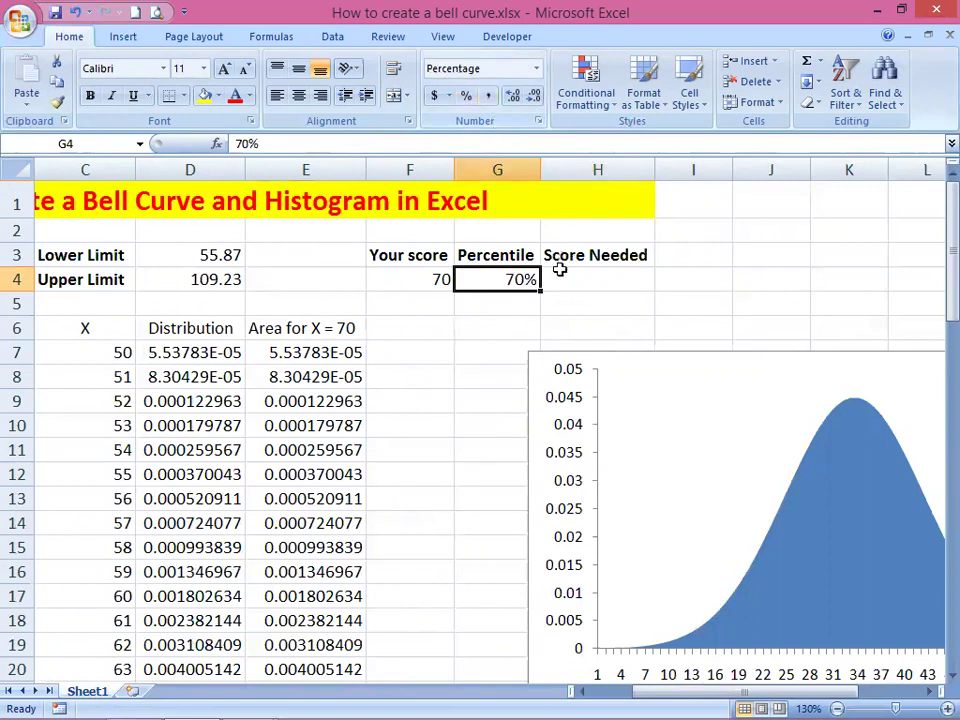
# Step: Enter =NORMINV($G$4,$B$3,$B$4) in H4 to calculate the score needed for the chosen percentile
pyautogui.click(583, 289)
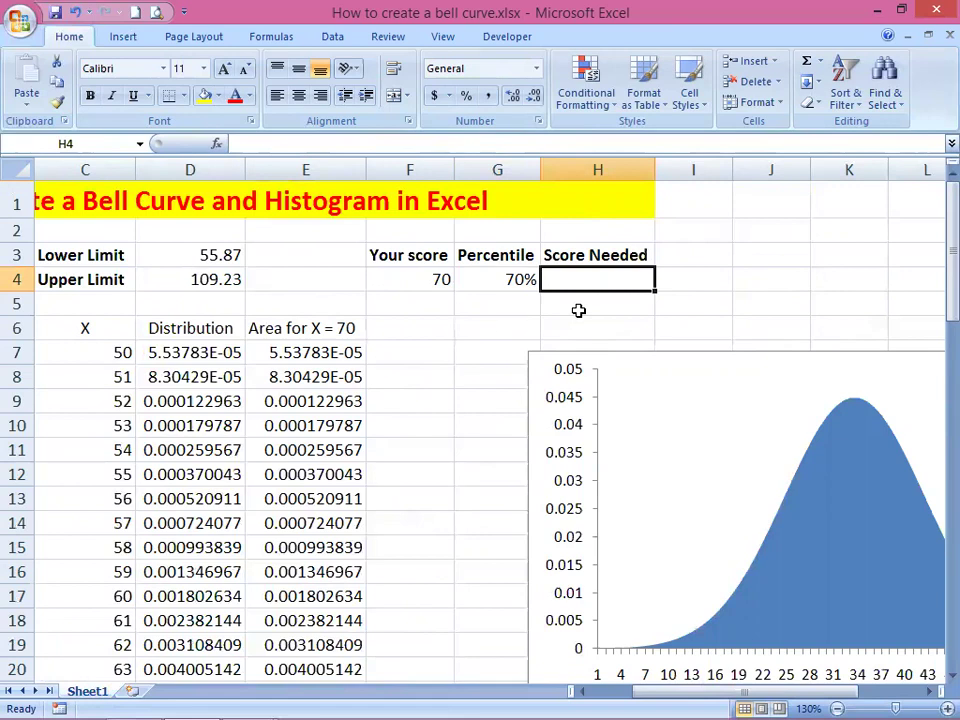
pyautogui.write('=')
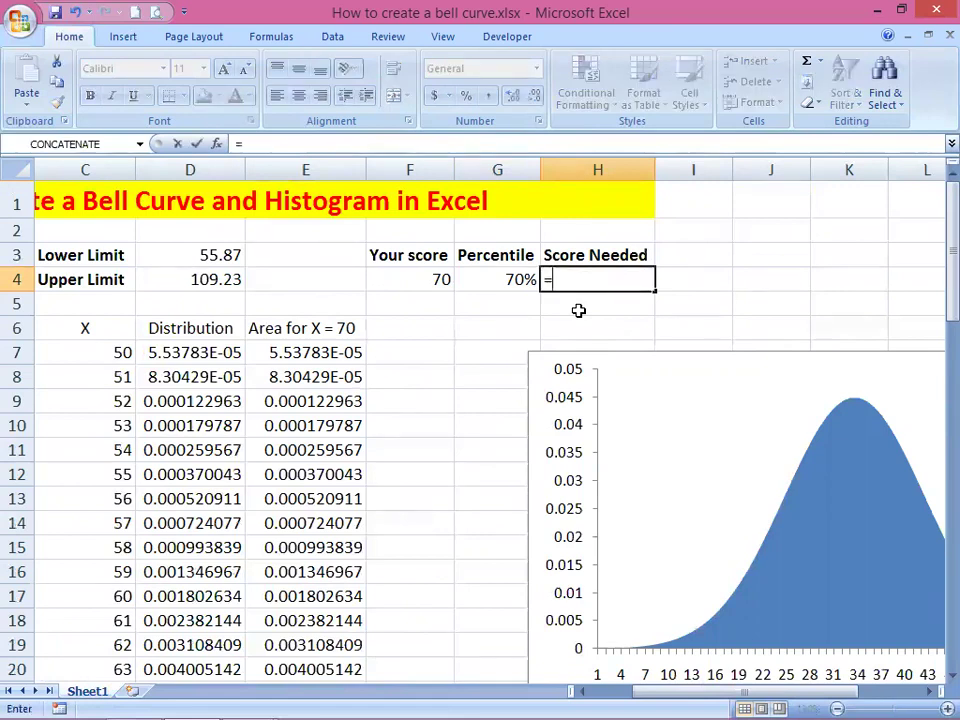
pyautogui.write('nor')
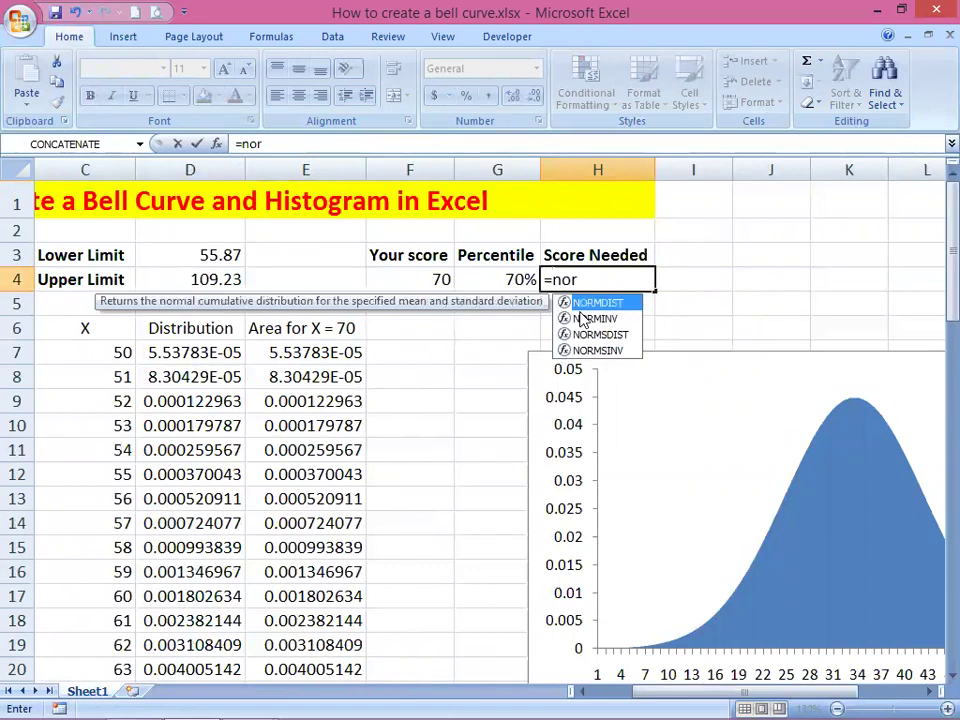
pyautogui.write('min')
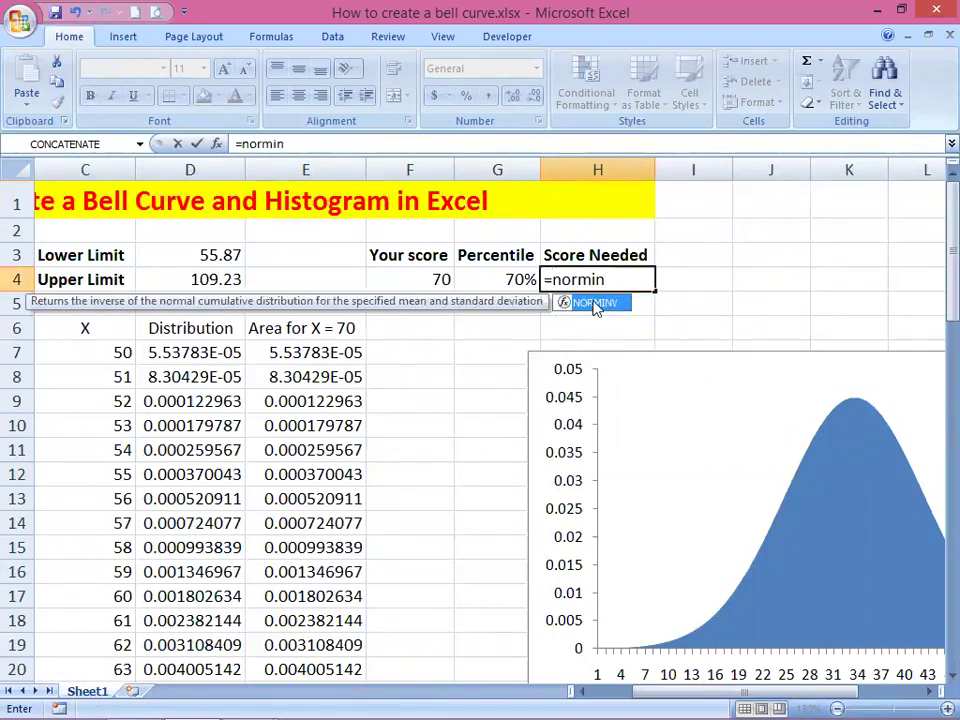
pyautogui.doubleClick(600, 303)
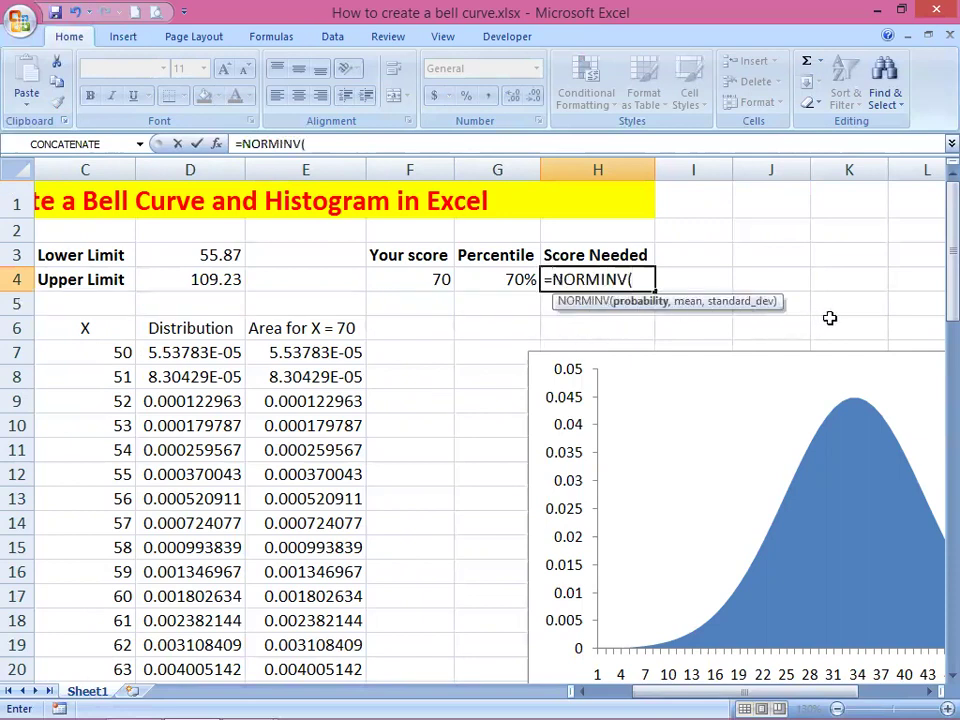
pyautogui.click(491, 279)
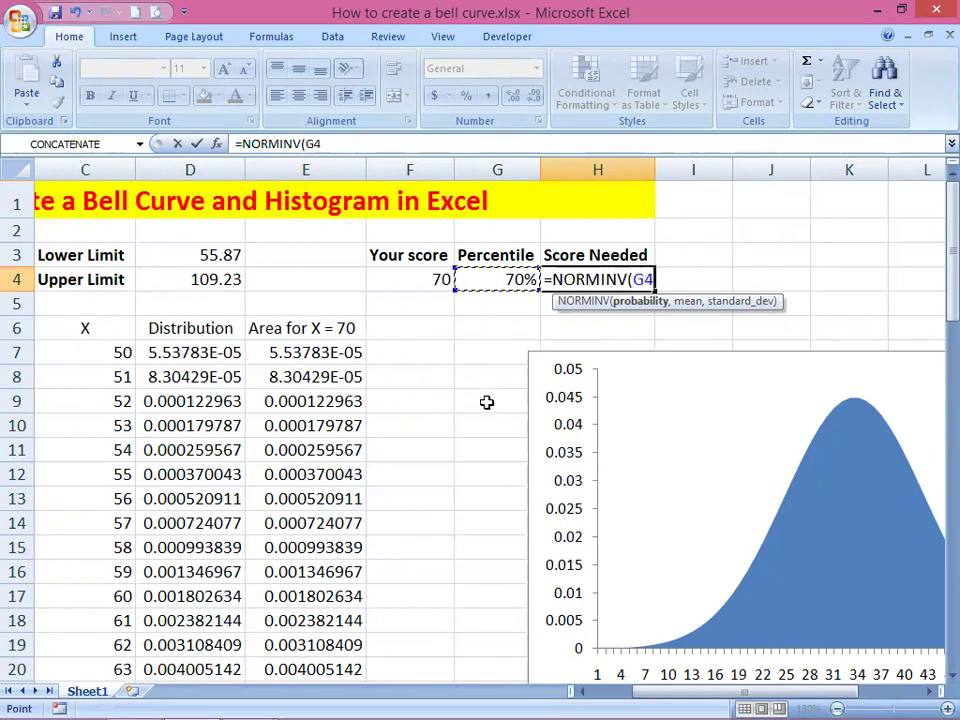
pyautogui.press('F4')
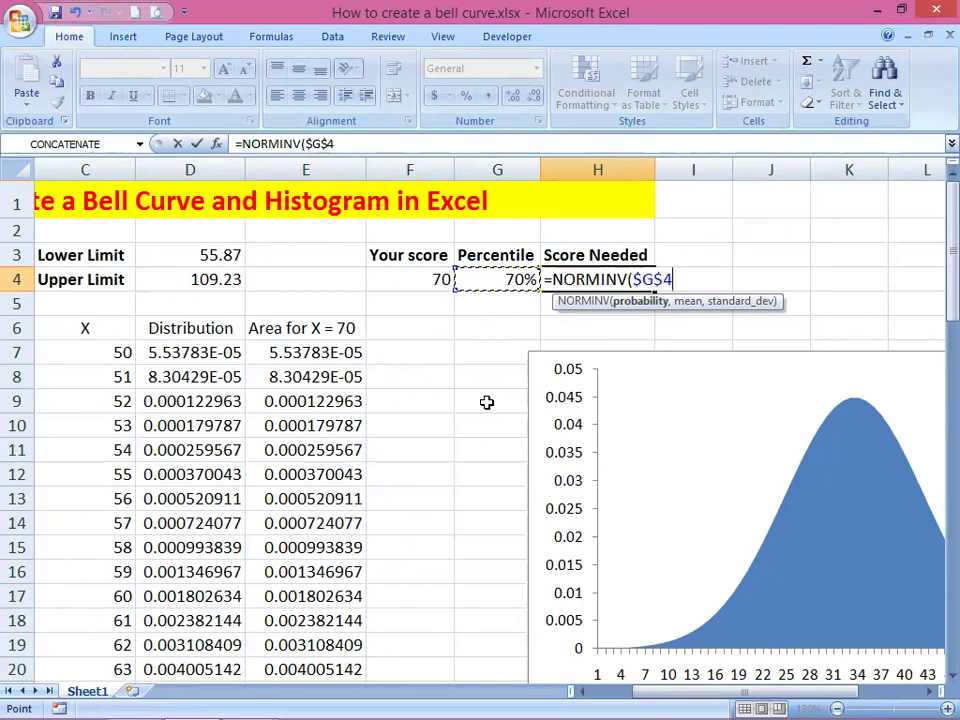
pyautogui.write(',')
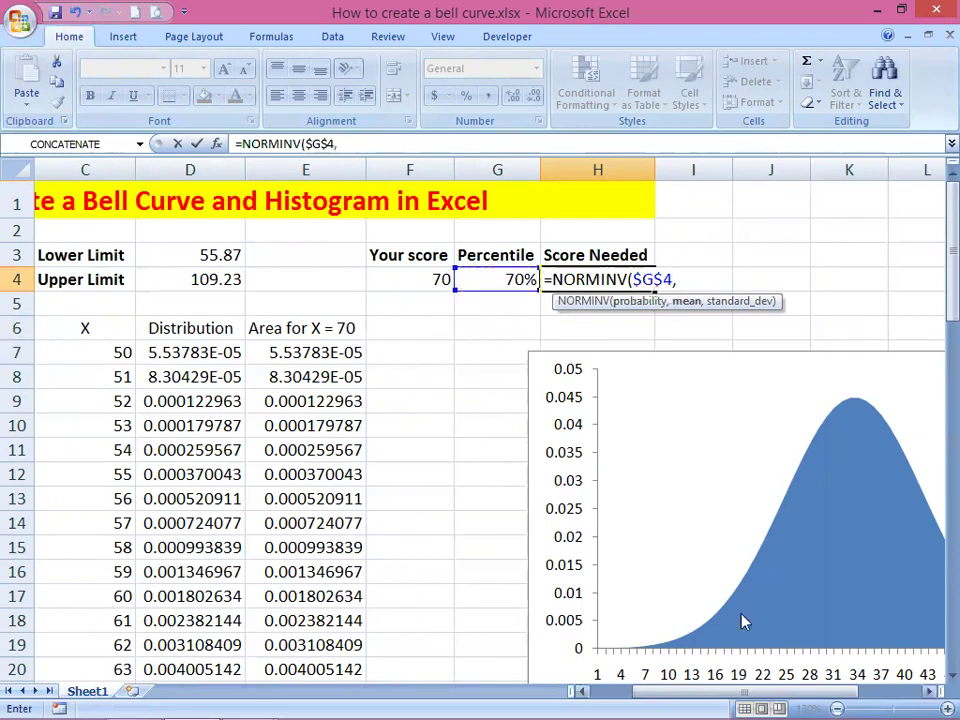
pyautogui.hscroll(-2, 491, 639)
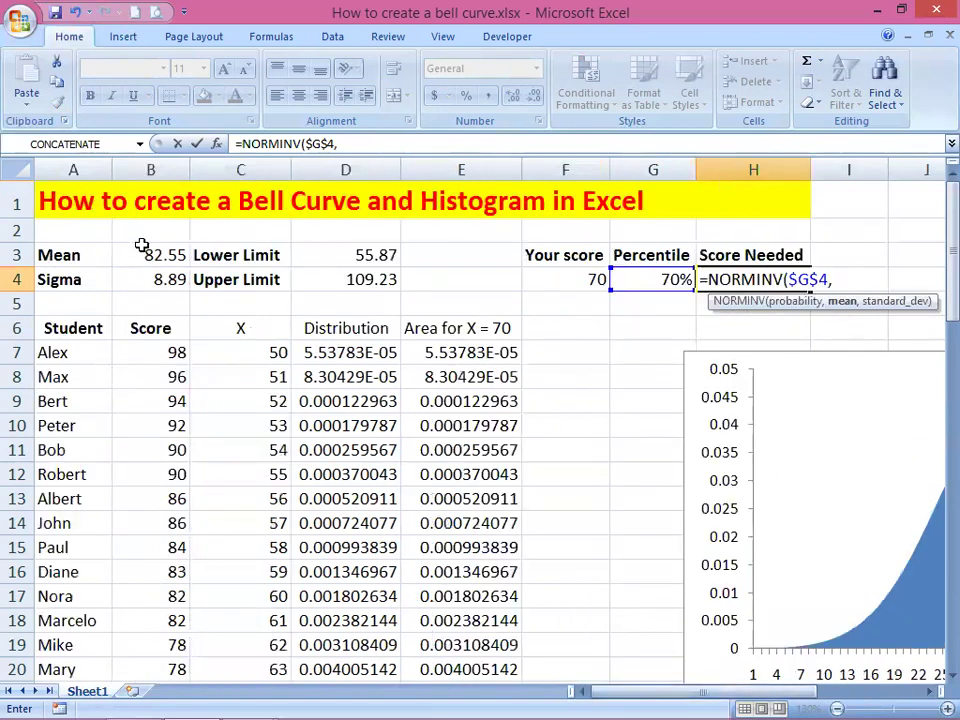
pyautogui.click(166, 256)
pyautogui.press('F4')
pyautogui.write(',')
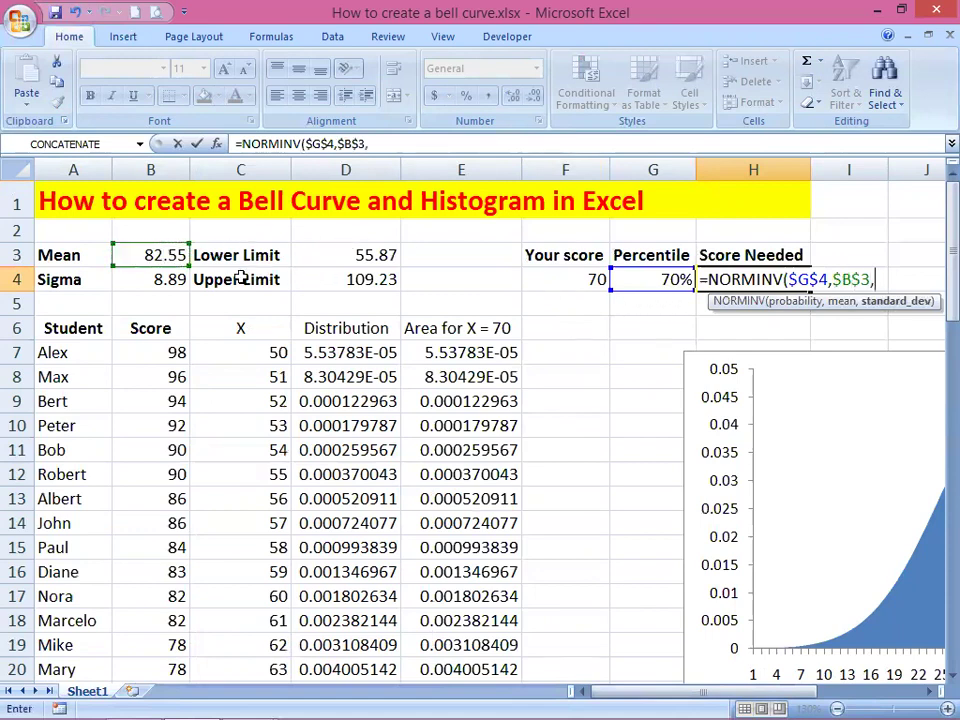
pyautogui.click(134, 279)
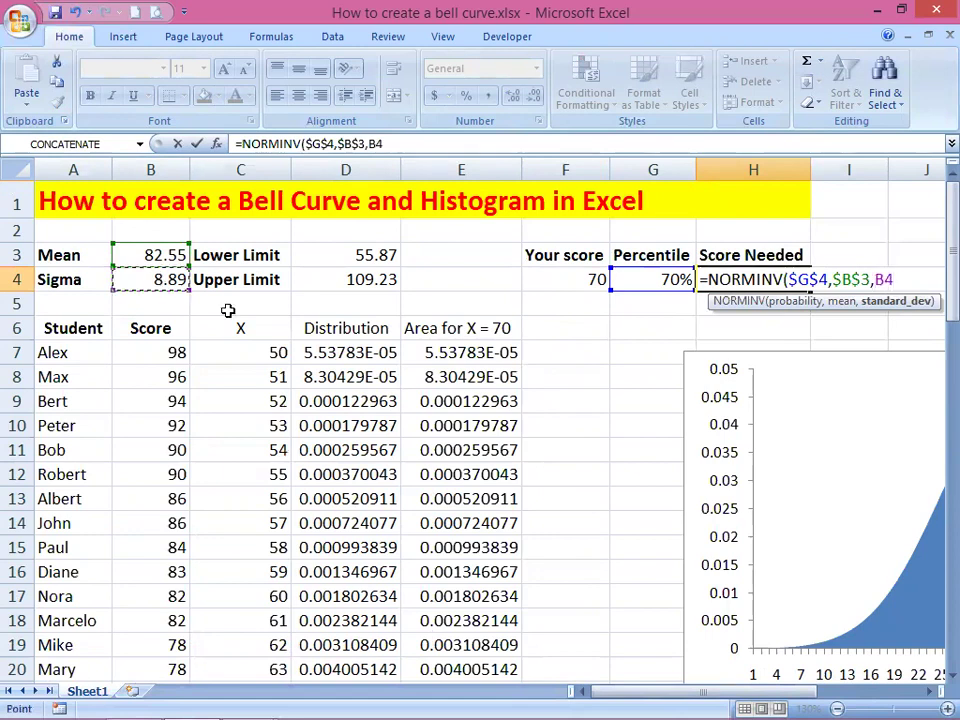
pyautogui.press('F4')
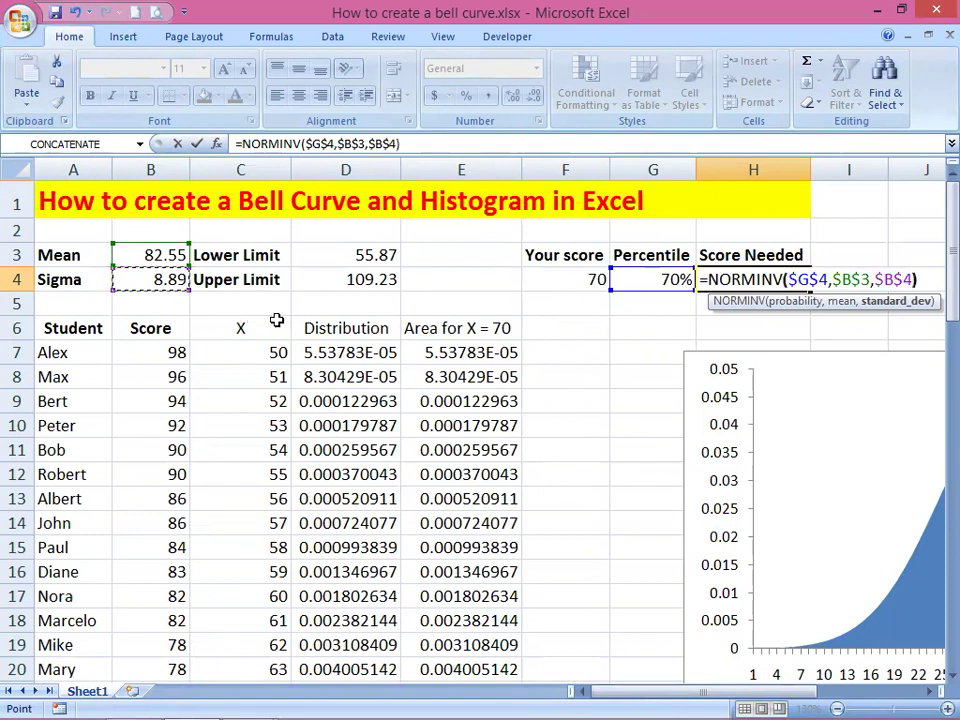
pyautogui.press('Return')
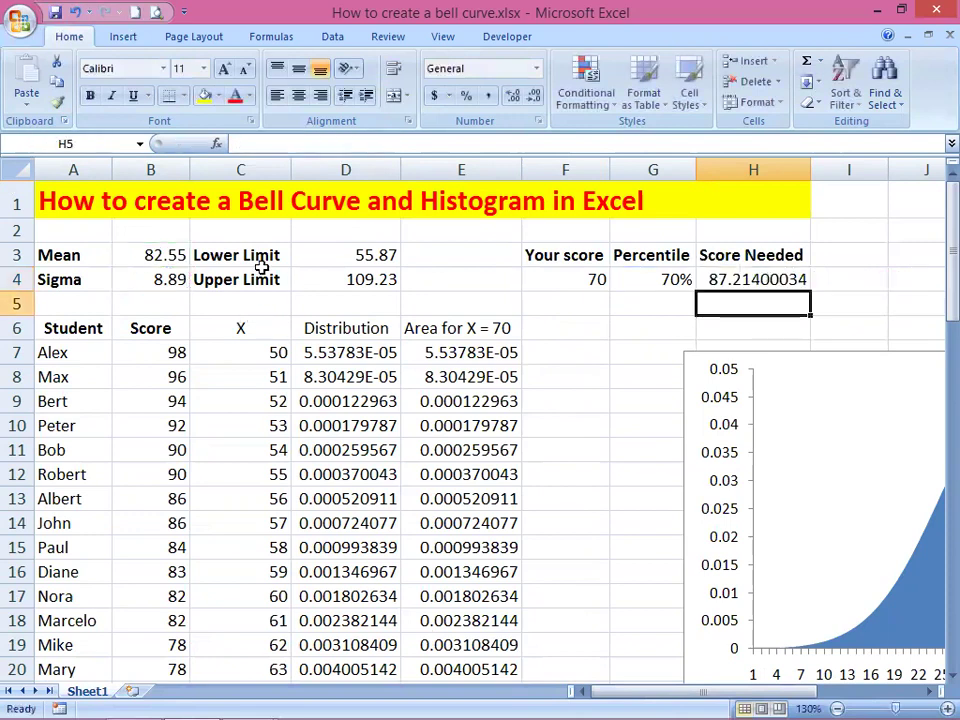
# Step: Reduce the Score Needed value in H4 to two decimal places
pyautogui.click(756, 283)
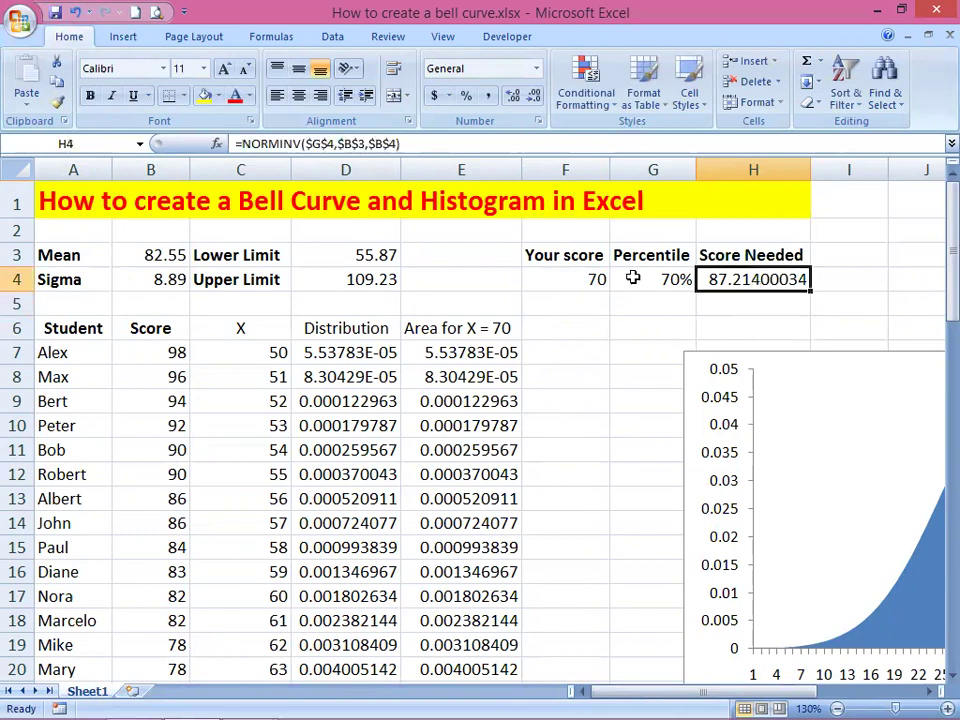
pyautogui.click(533, 97)
pyautogui.click(533, 97)
pyautogui.click(533, 97)
pyautogui.click(534, 97)
pyautogui.click(534, 97)
pyautogui.click(535, 97)
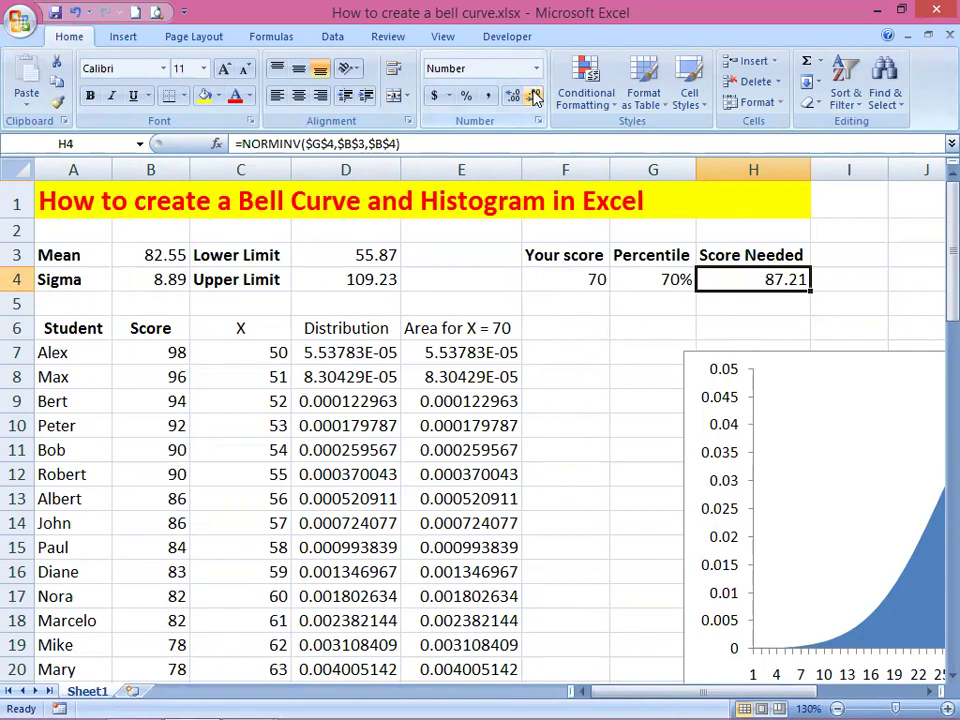
pyautogui.click(644, 329)
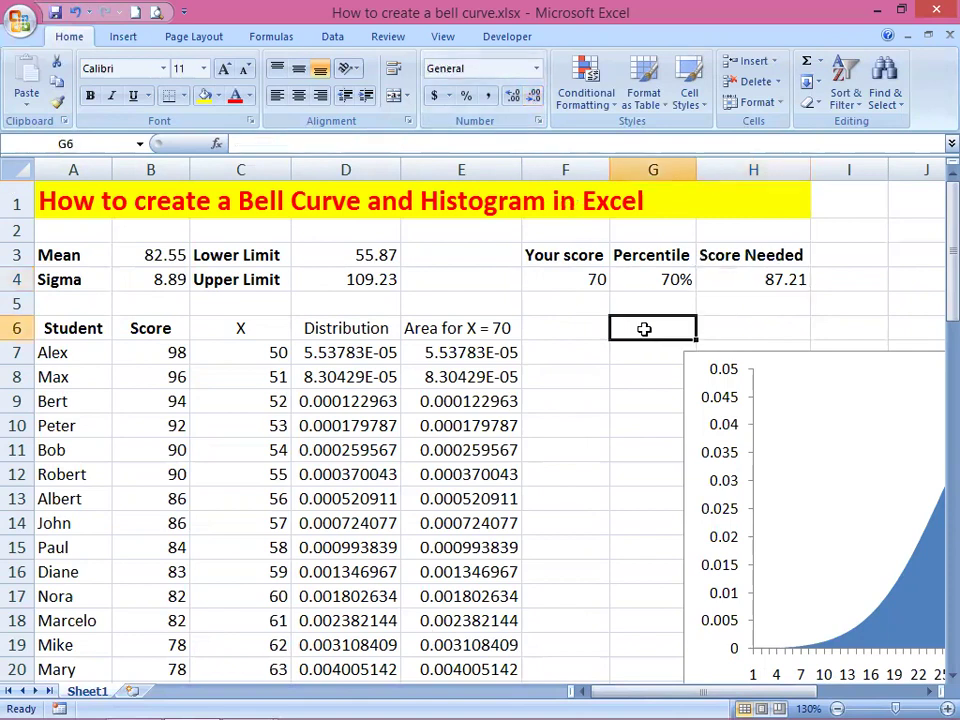
# Step: Test the Score Needed formula by entering 80% in the Percentile cell G4, and finish with 60%
pyautogui.moveTo(760, 692); pyautogui.dragTo(760, 694)
pyautogui.click(417, 287)
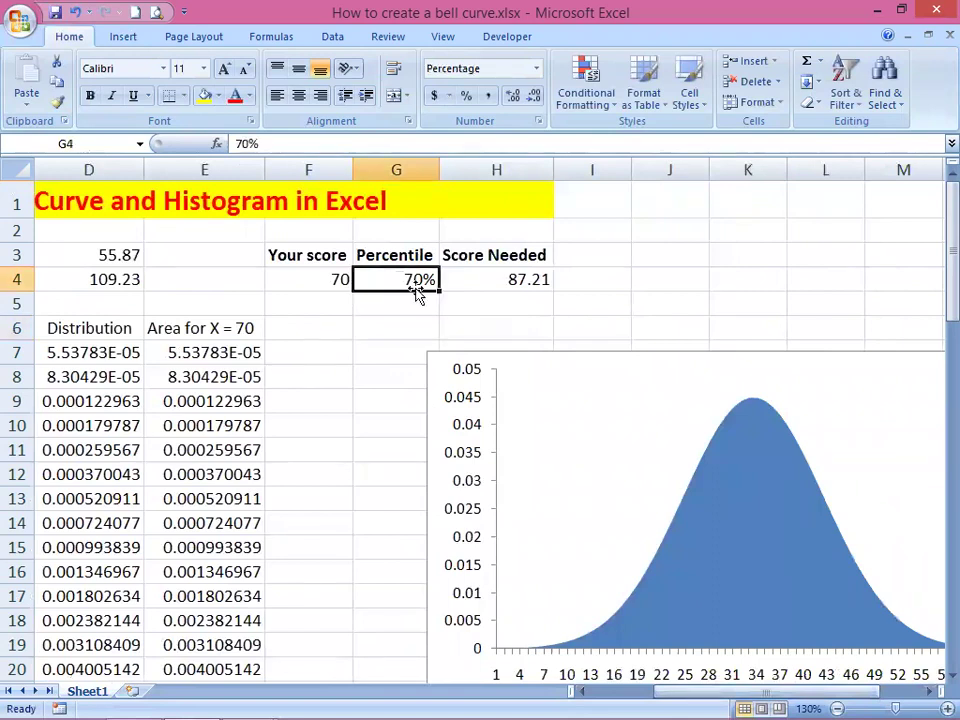
pyautogui.write('80')
pyautogui.press('Tab')
pyautogui.click(417, 287)
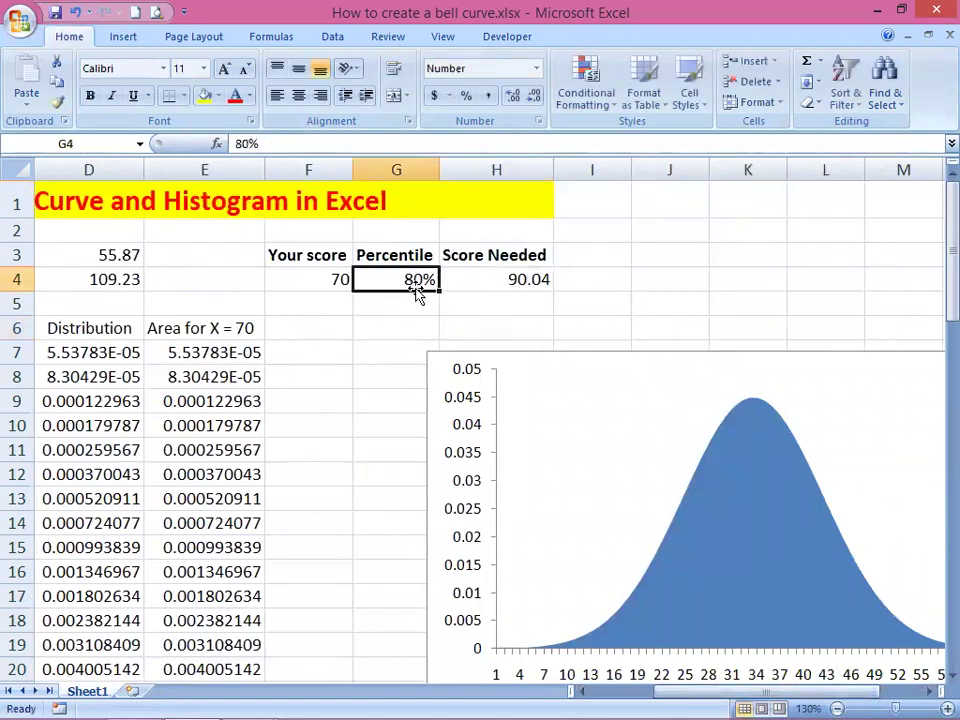
pyautogui.click(499, 279)
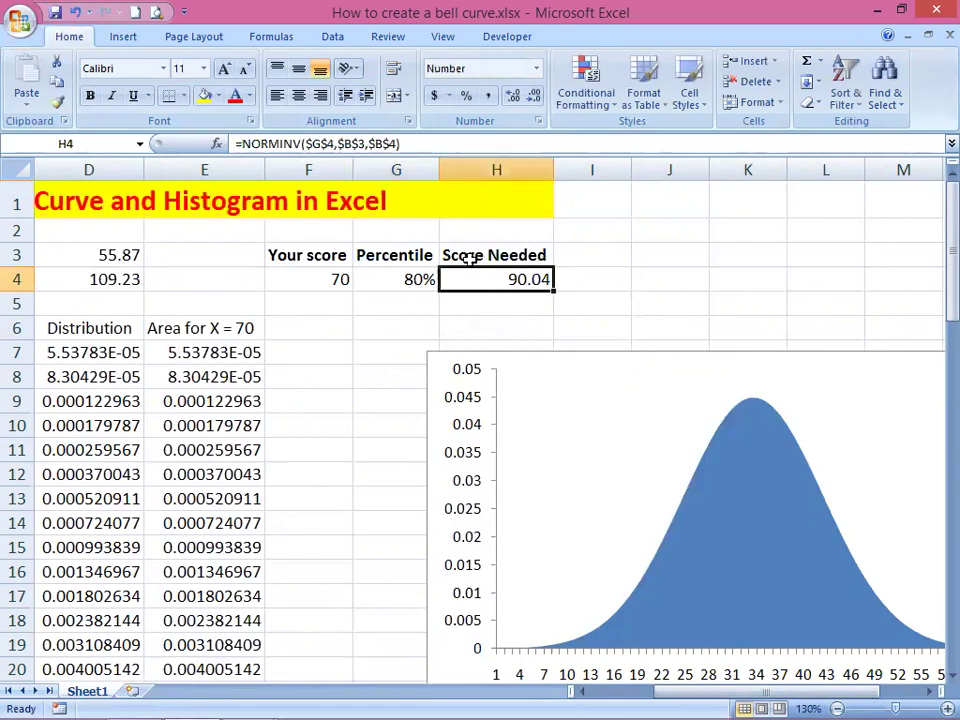
pyautogui.press('Left')
pyautogui.write('60')
pyautogui.press('Tab')
pyautogui.click(416, 280)
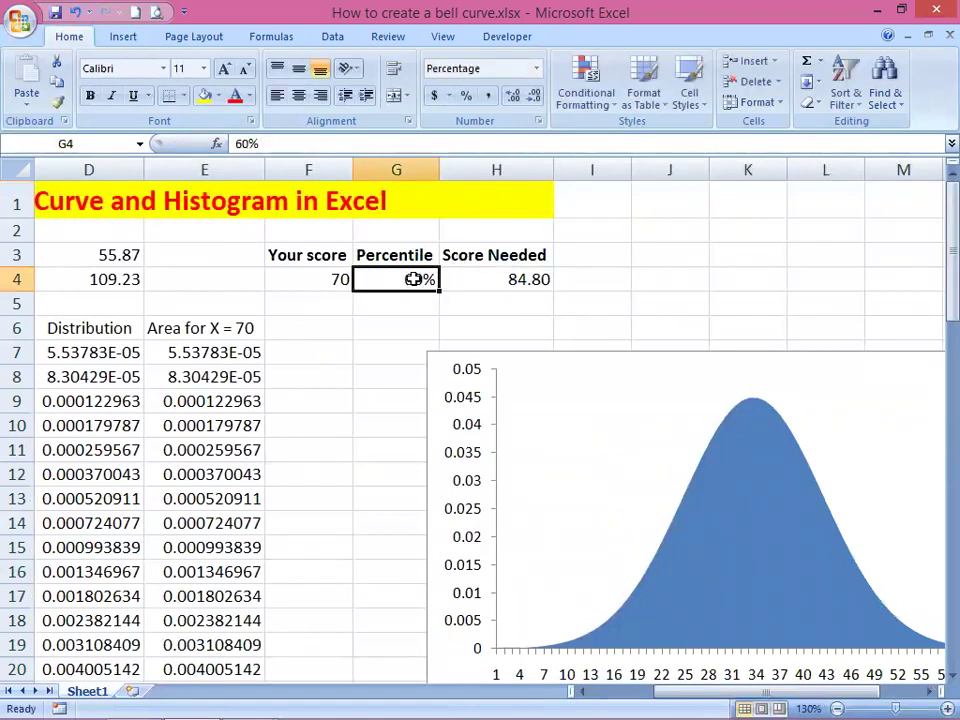
pyautogui.click(477, 278)
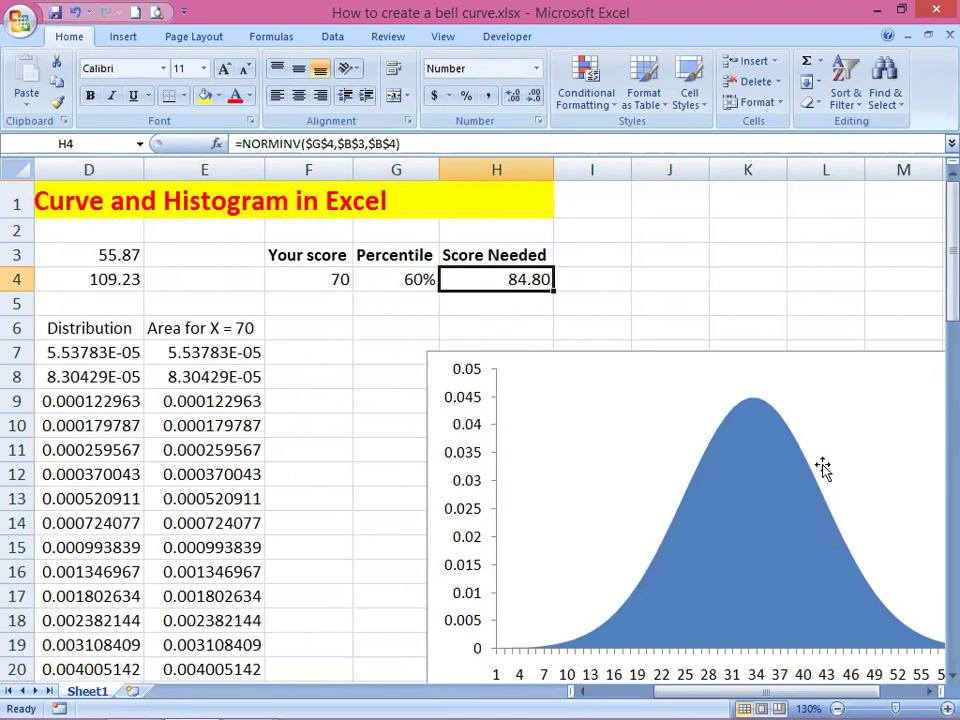
# Step: Examine the student scores in column B around rows 12 to 15 against the score needed in H4
pyautogui.click(132, 474)
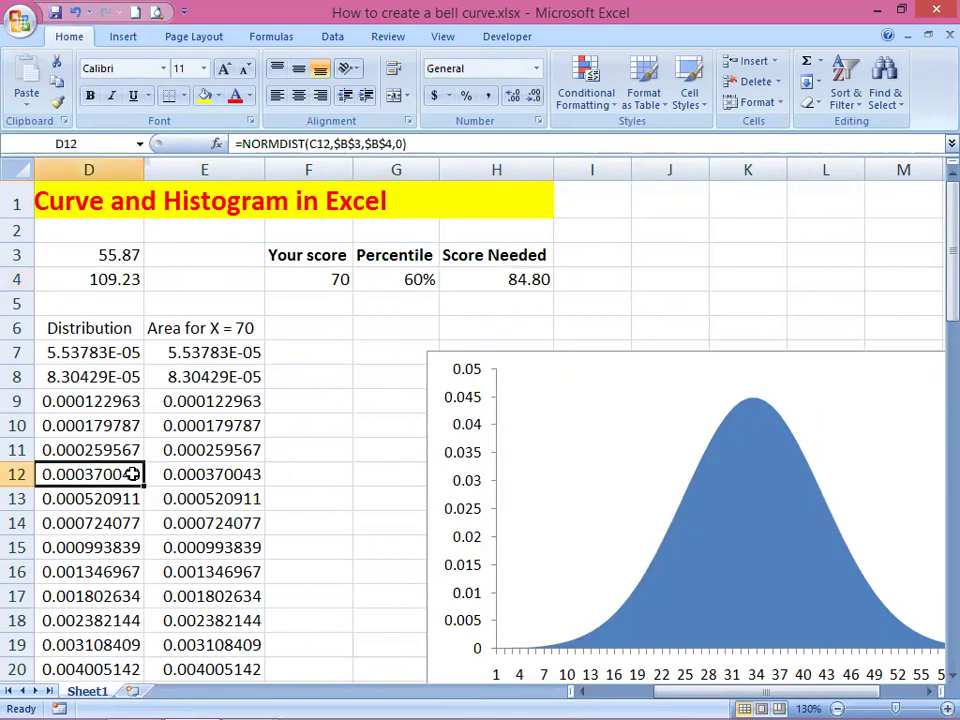
pyautogui.press('Left')
pyautogui.press('Left')
pyautogui.press('Left')
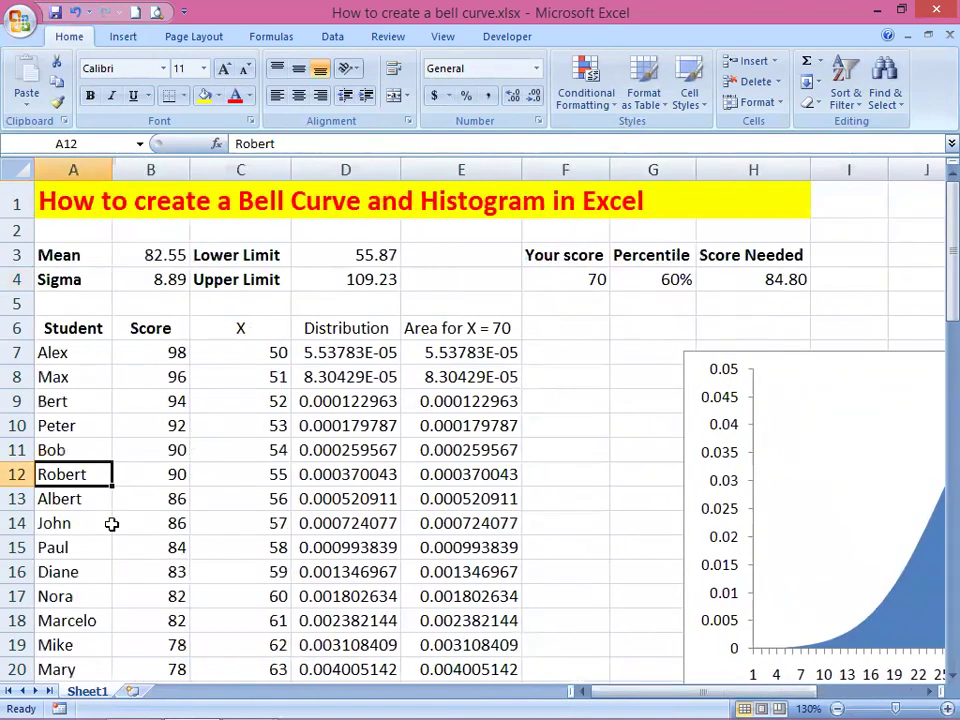
pyautogui.click(145, 523)
pyautogui.click(142, 552)
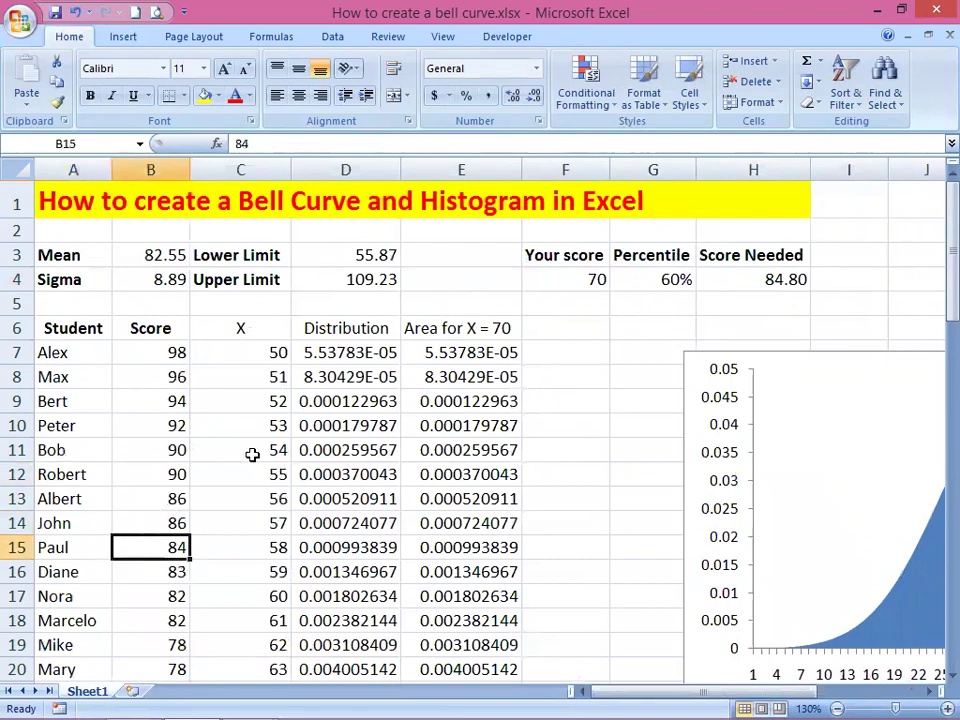
# Step: Set the Percentile in G4 to 80% and check the resulting Score Needed in H4
pyautogui.scroll(-2, 250, 460)
pyautogui.scroll(-1, 256, 465)
pyautogui.scroll(3, 255, 460)
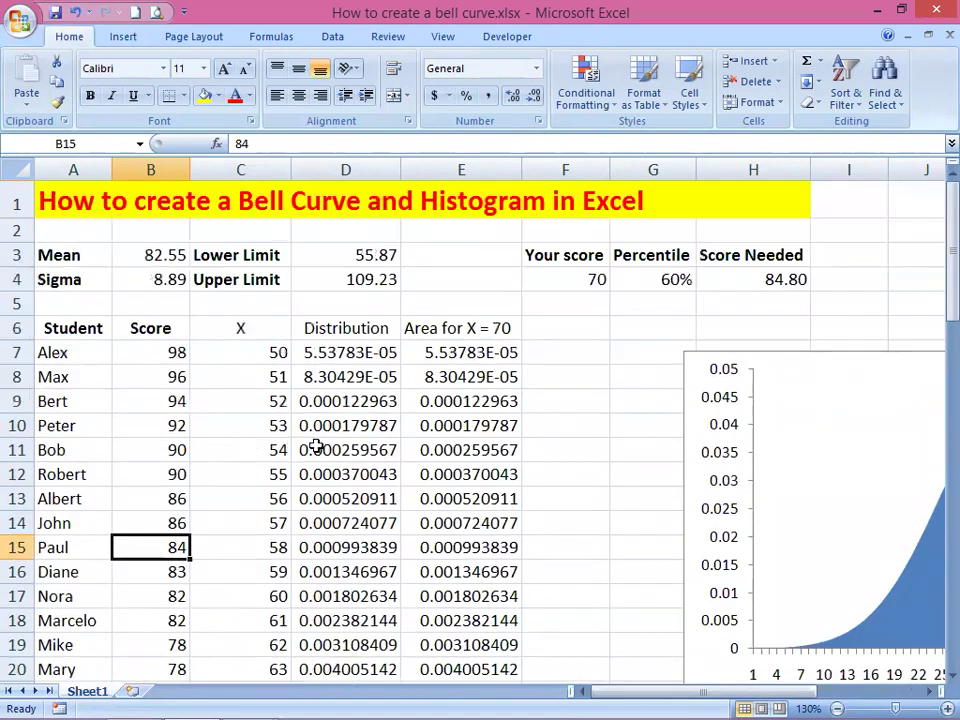
pyautogui.click(665, 276)
pyautogui.write('80')
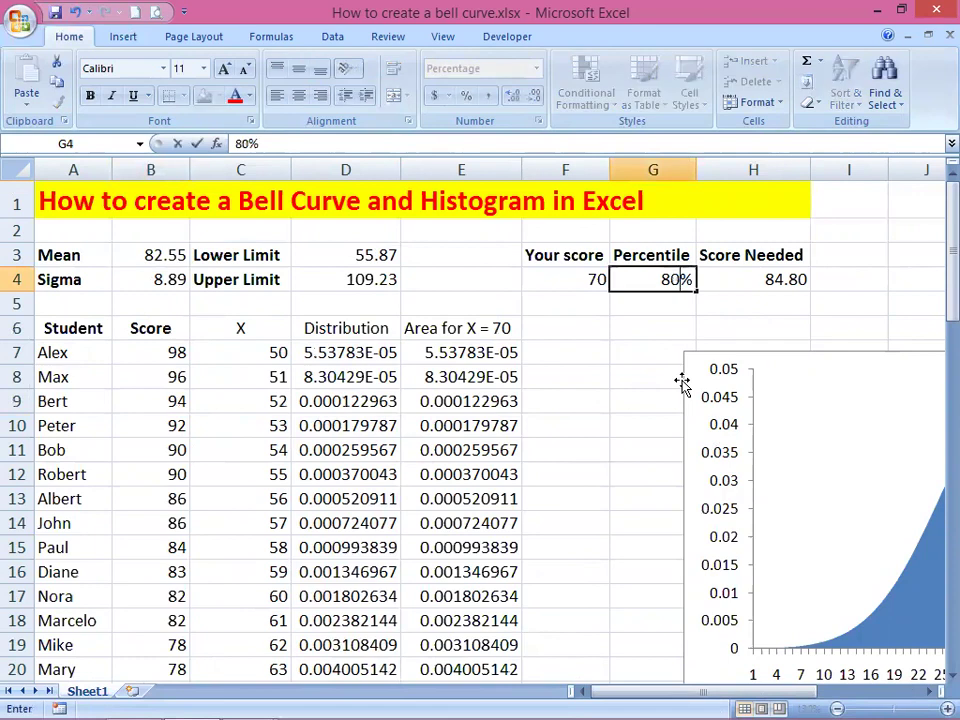
pyautogui.press('Tab')
pyautogui.press('Left')
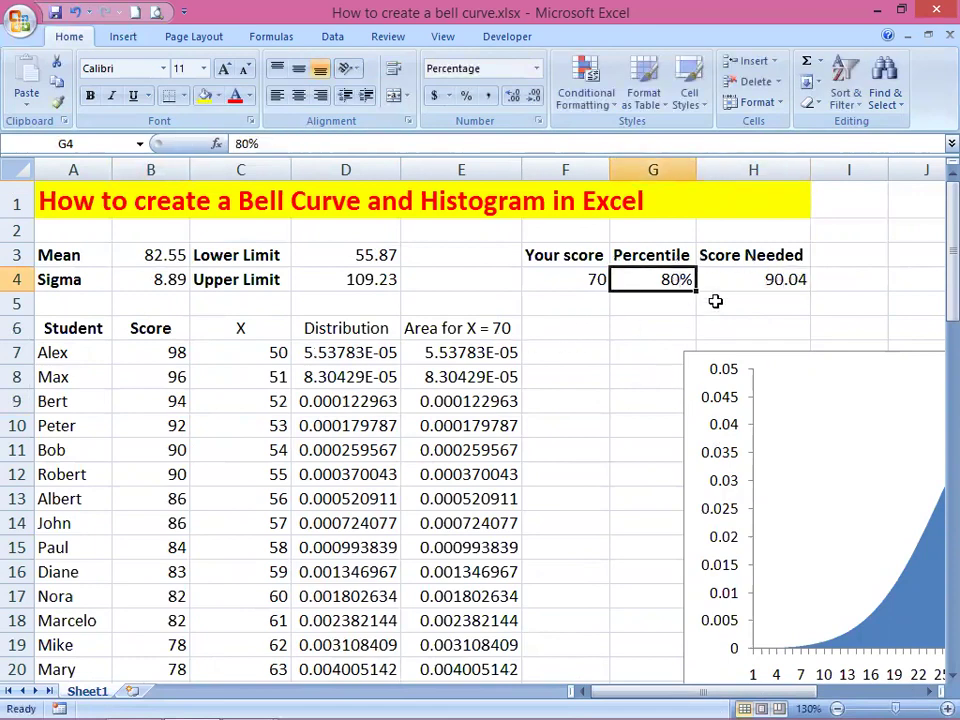
pyautogui.click(770, 278)
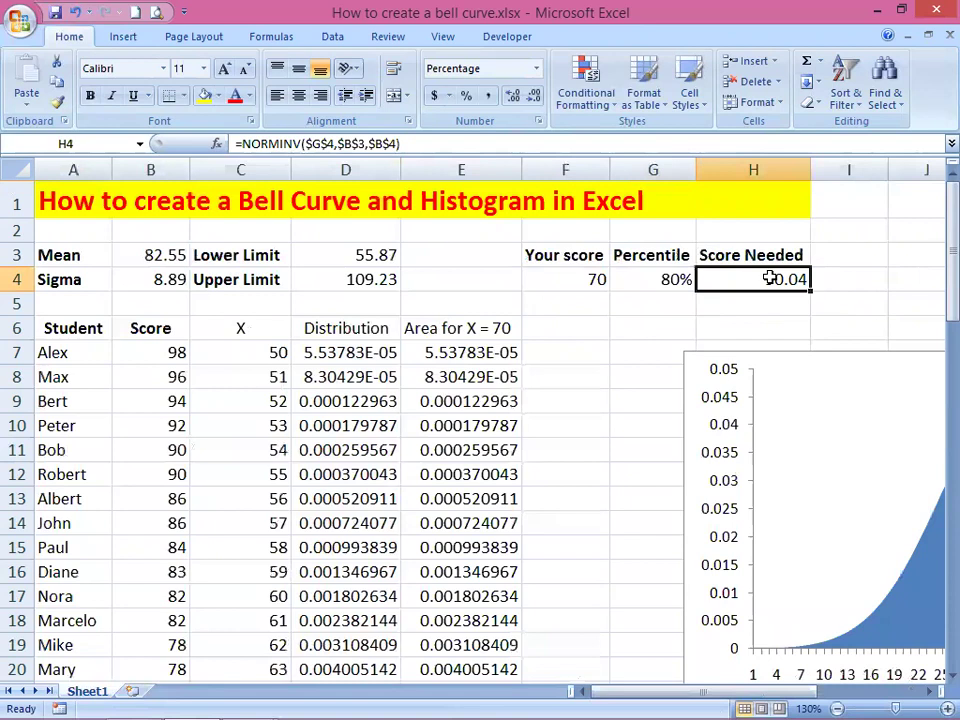
# Step: Set the Percentile in G4 back to 60%
pyautogui.click(650, 279)
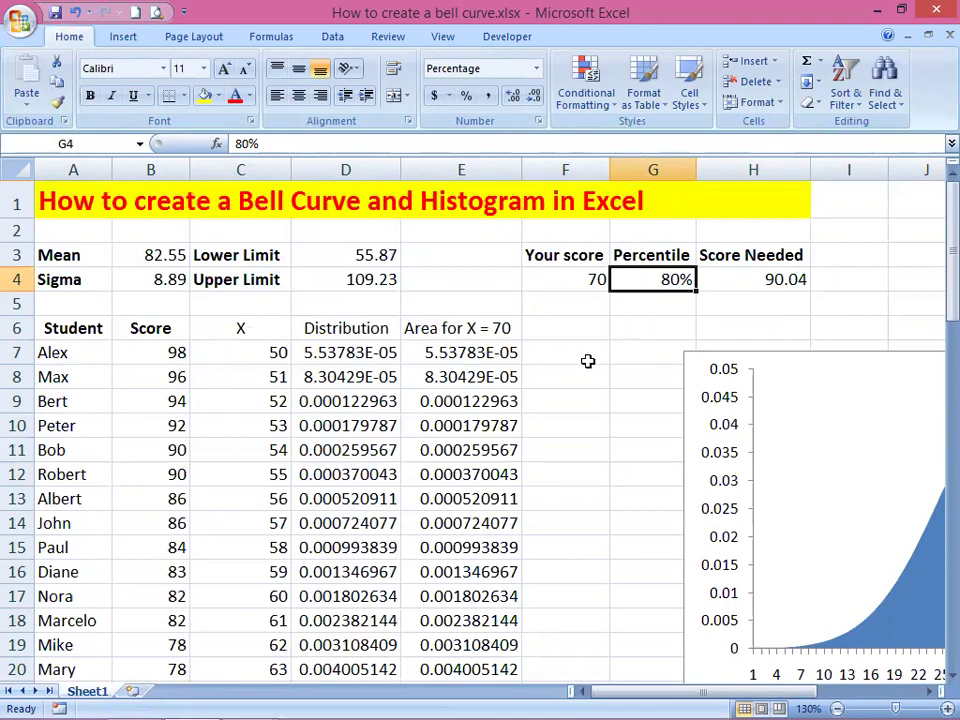
pyautogui.write('60')
pyautogui.press('Return')
pyautogui.press('Up')
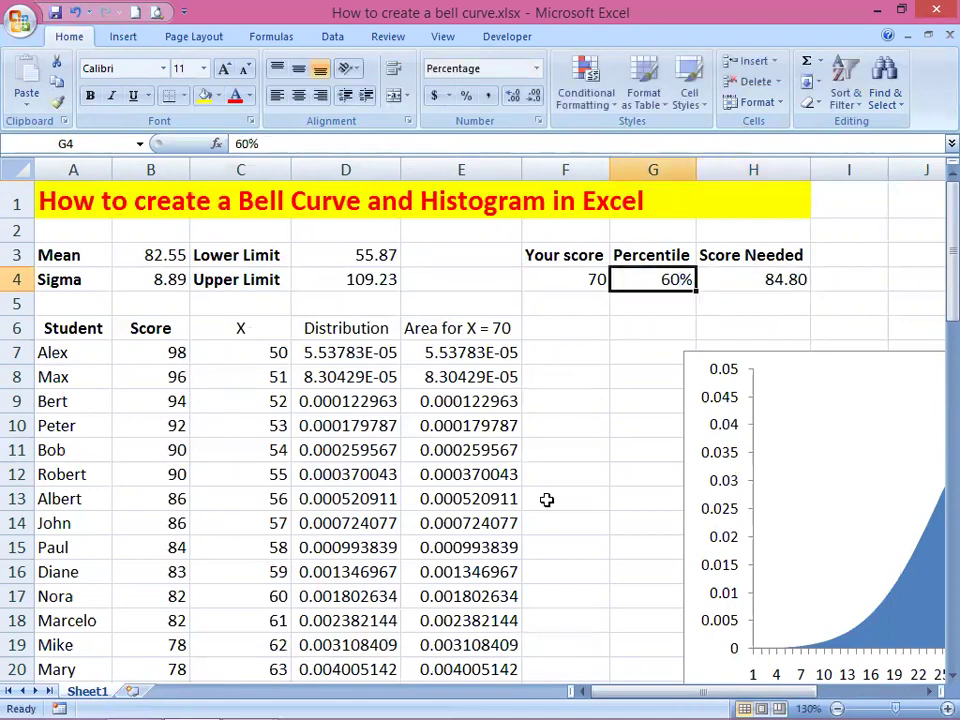
# Step: Add a second data series to the bell curve chart, taking its series name from cell E6
pyautogui.click(602, 495)
pyautogui.scroll(-3, 683, 502)
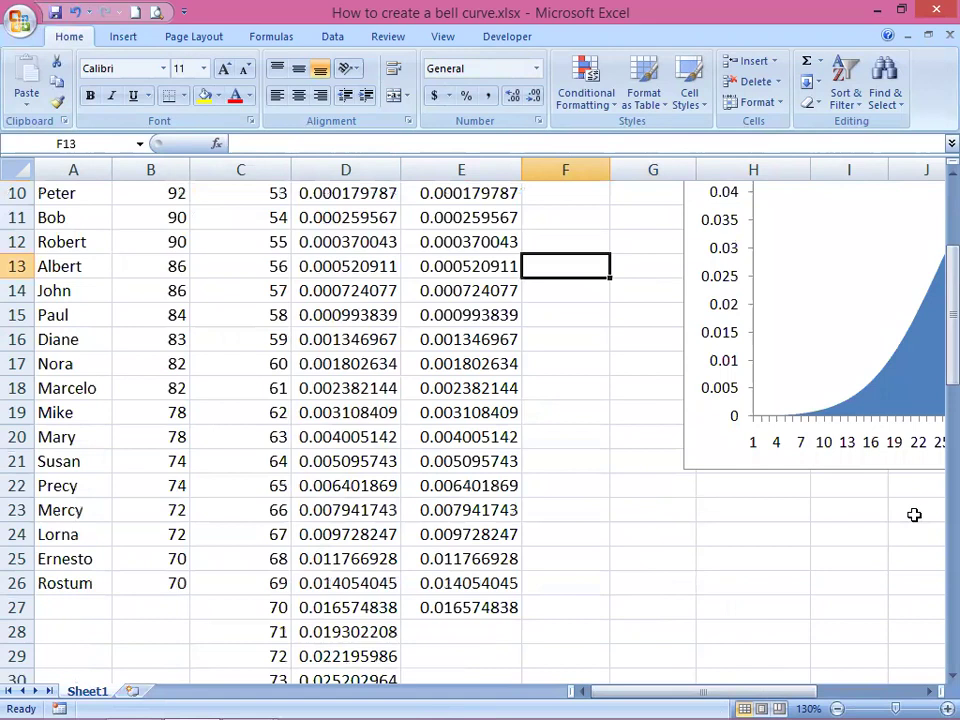
pyautogui.click(812, 693)
pyautogui.scroll(2, 696, 499)
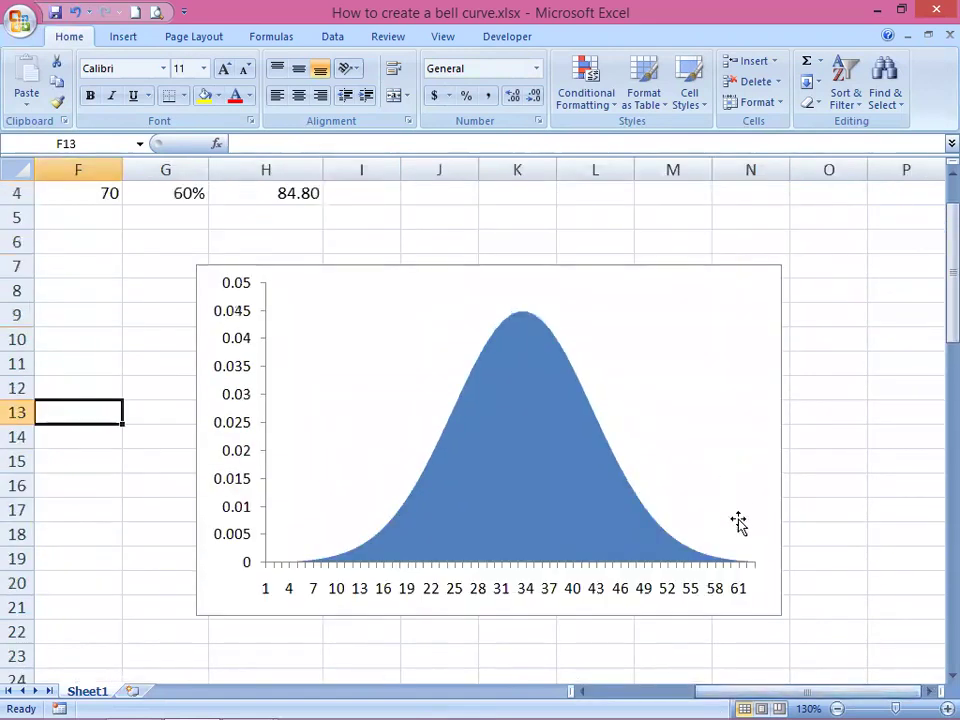
pyautogui.moveTo(761, 691); pyautogui.dragTo(683, 693)
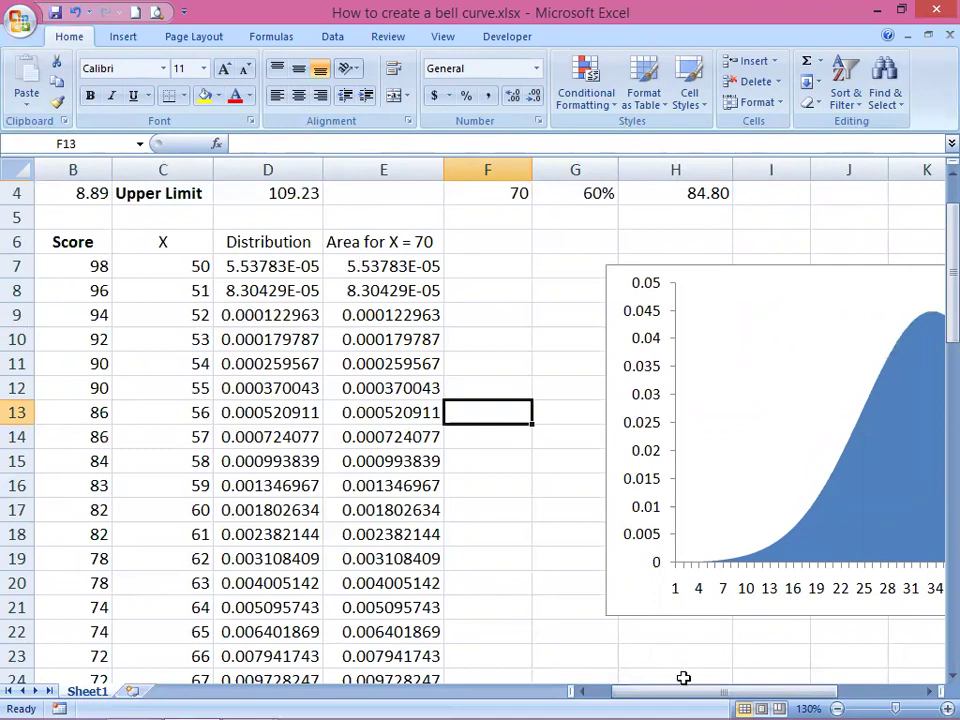
pyautogui.moveTo(683, 693); pyautogui.dragTo(686, 692)
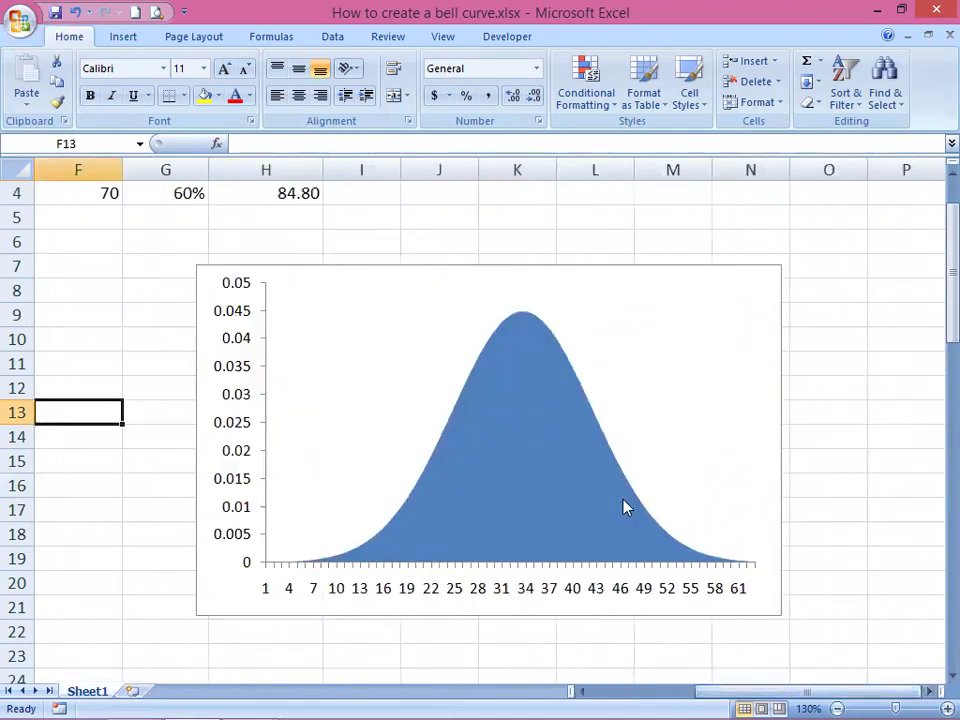
pyautogui.click(376, 335)
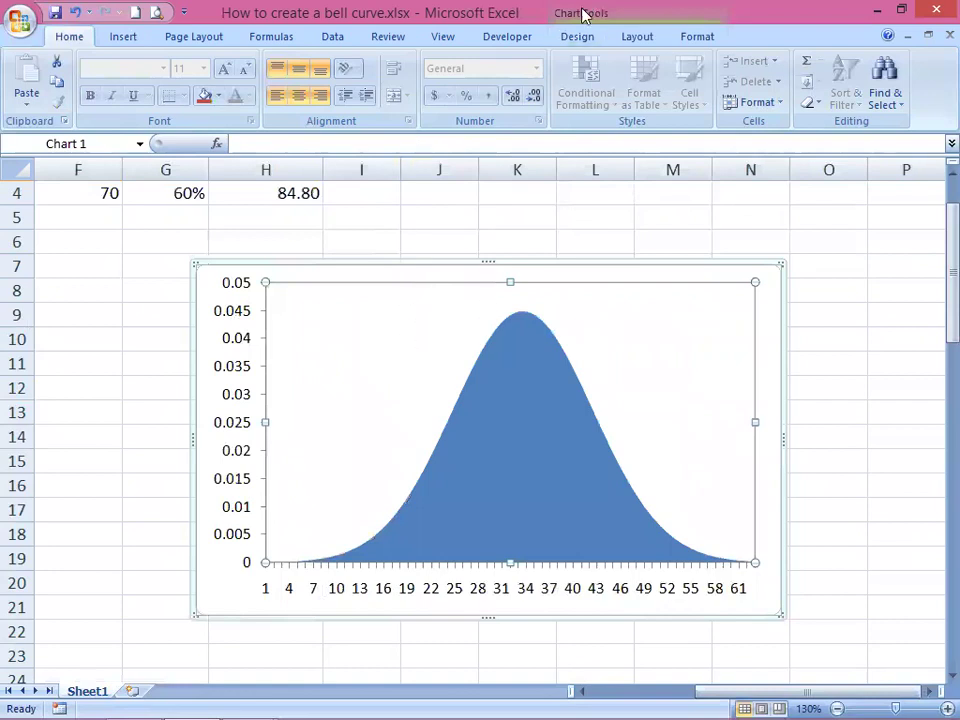
pyautogui.click(577, 37)
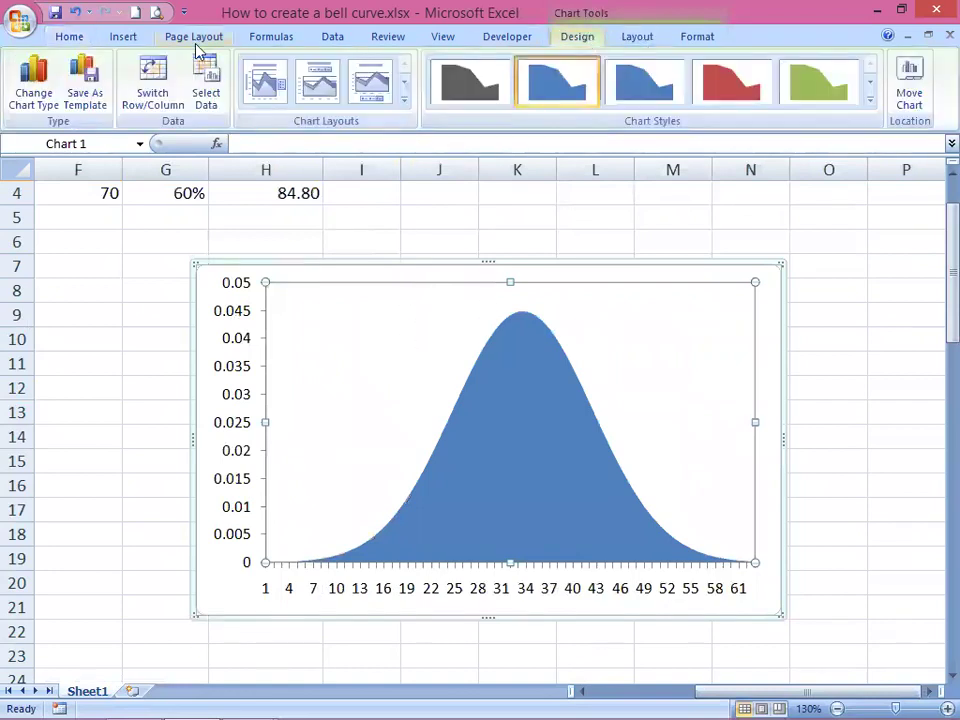
pyautogui.click(207, 97)
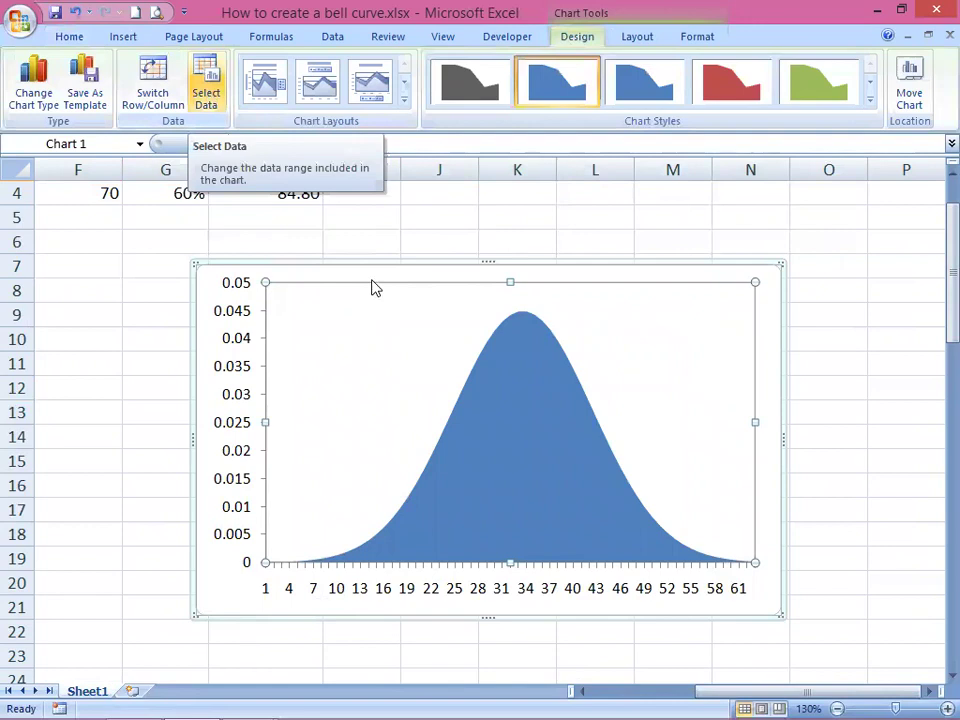
pyautogui.click(392, 400)
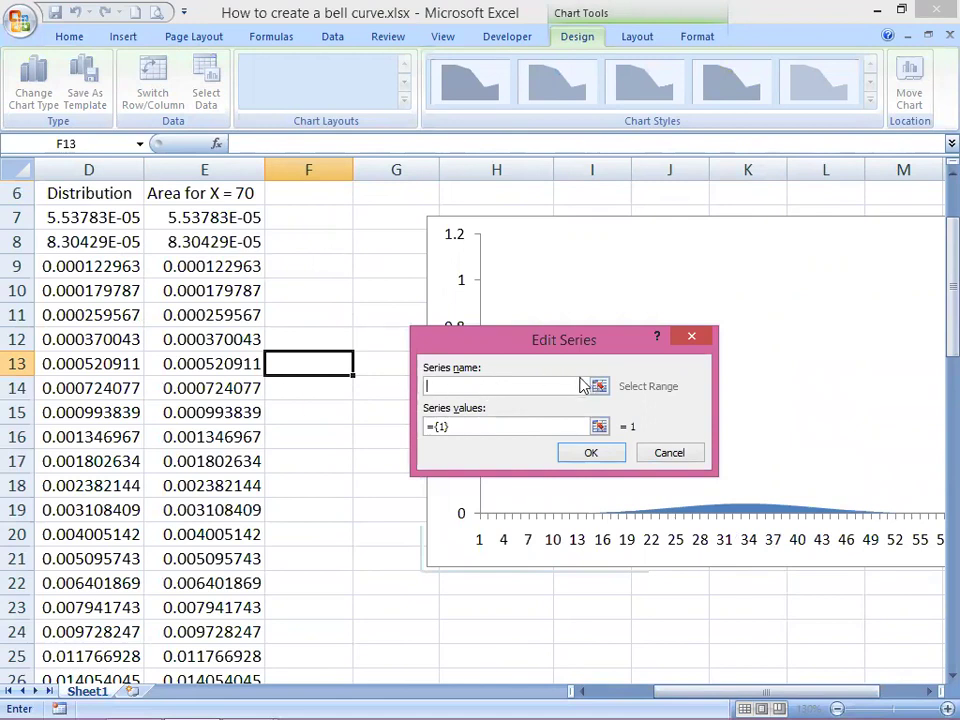
pyautogui.click(195, 193)
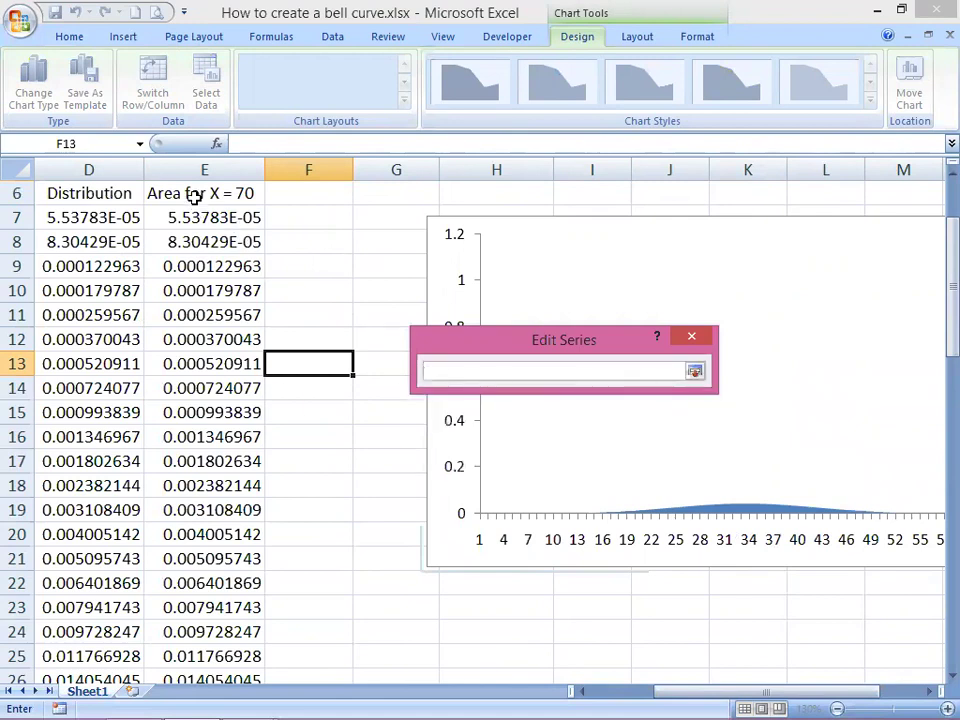
pyautogui.click(694, 371)
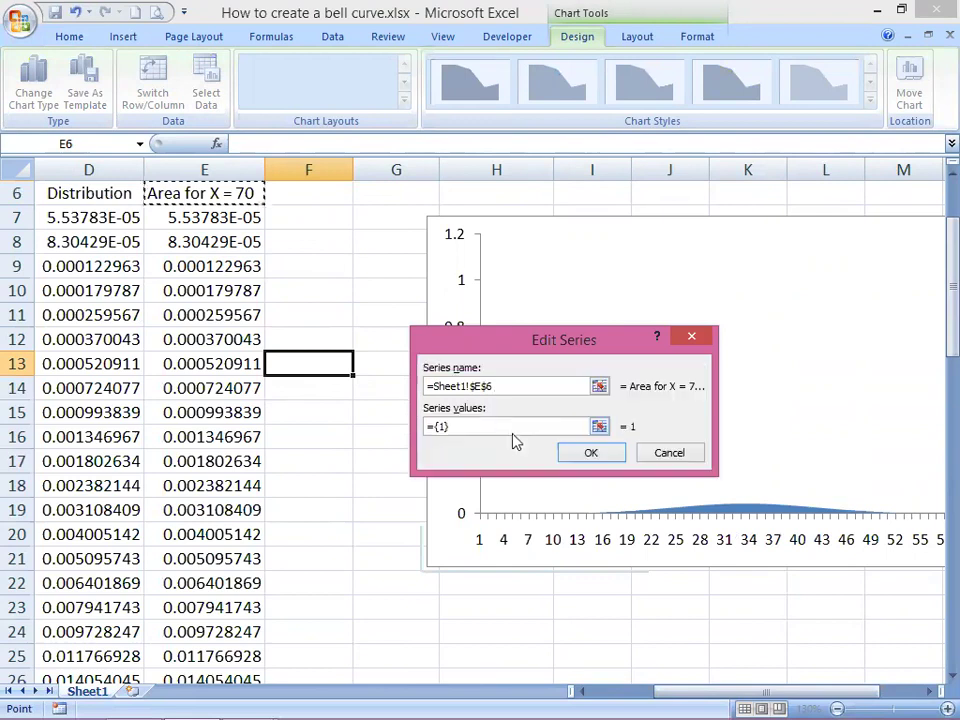
# Step: Set the new series' values to =Sheet1!$E$7:$E$69 and accept the series
pyautogui.click(602, 428)
pyautogui.click(599, 427)
pyautogui.moveTo(199, 217); pyautogui.dragTo(200, 242)
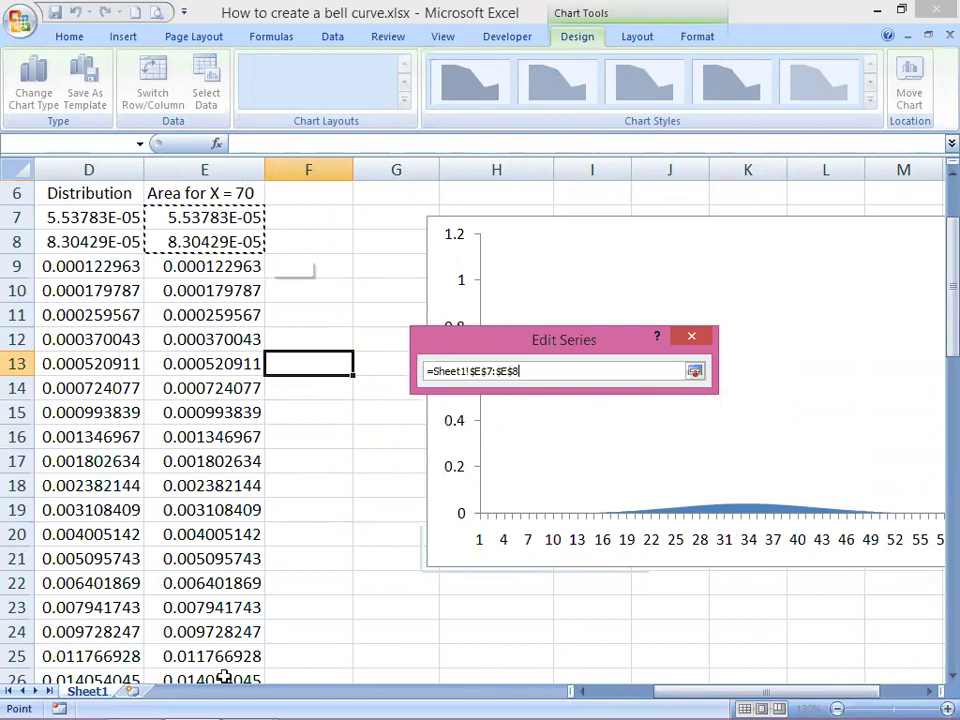
pyautogui.hotkey('ctrl', 'shift', 'Down')
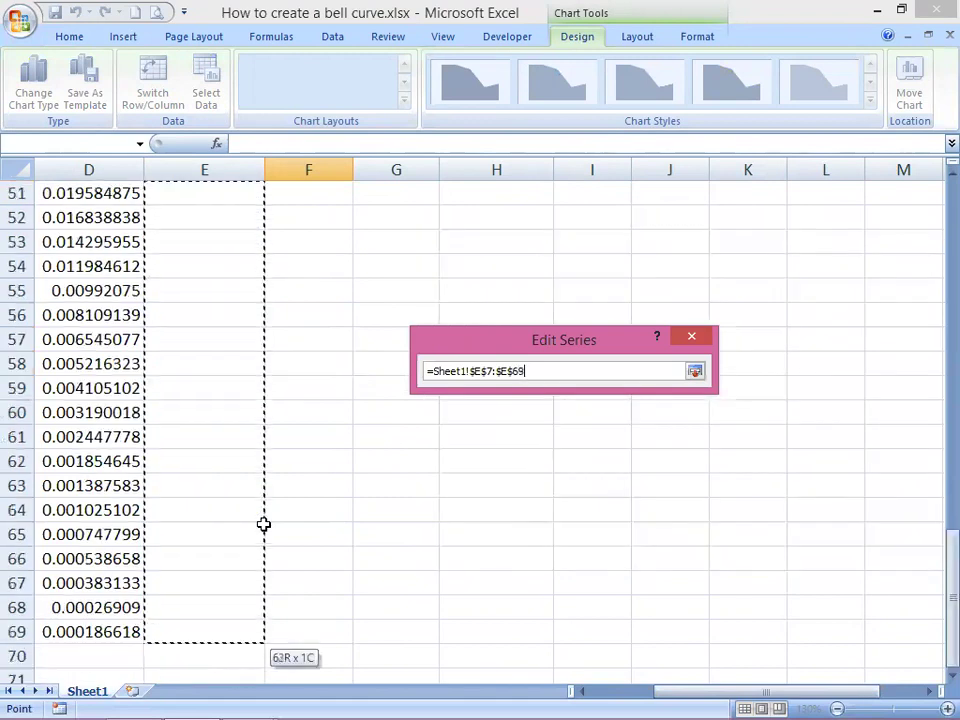
pyautogui.hotkey('shift', 'Down')
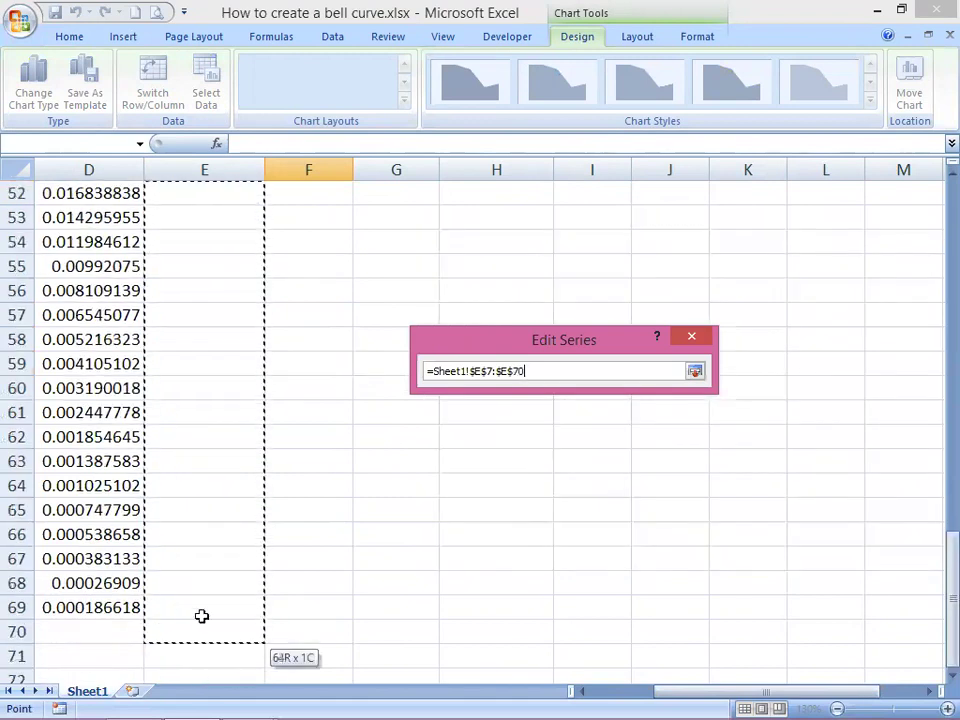
pyautogui.hotkey('shift', 'Up')
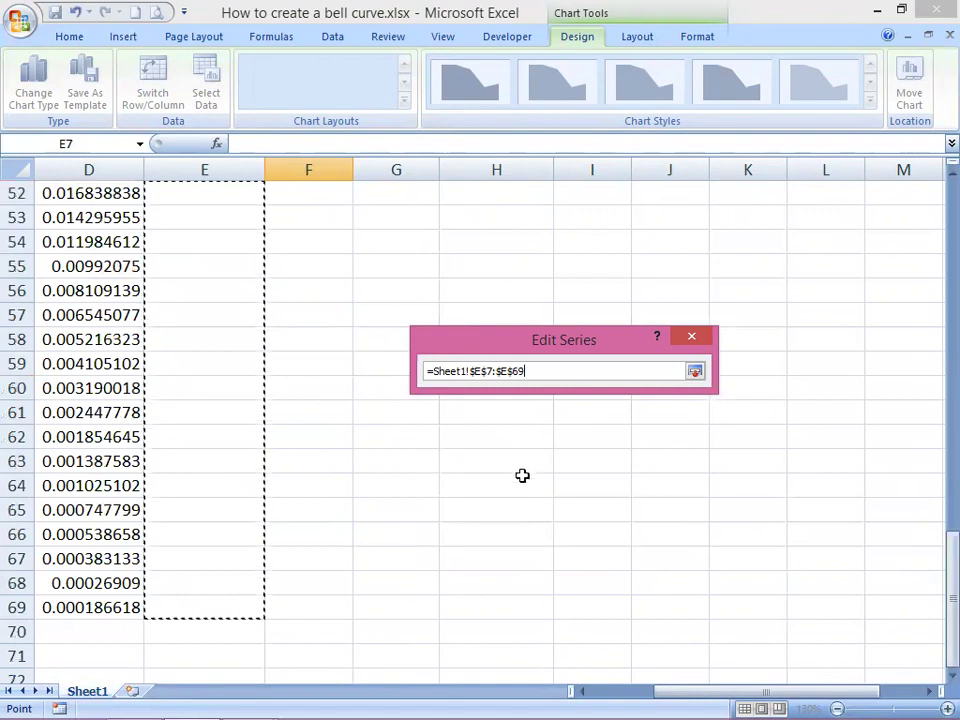
pyautogui.click(696, 376)
pyautogui.click(582, 456)
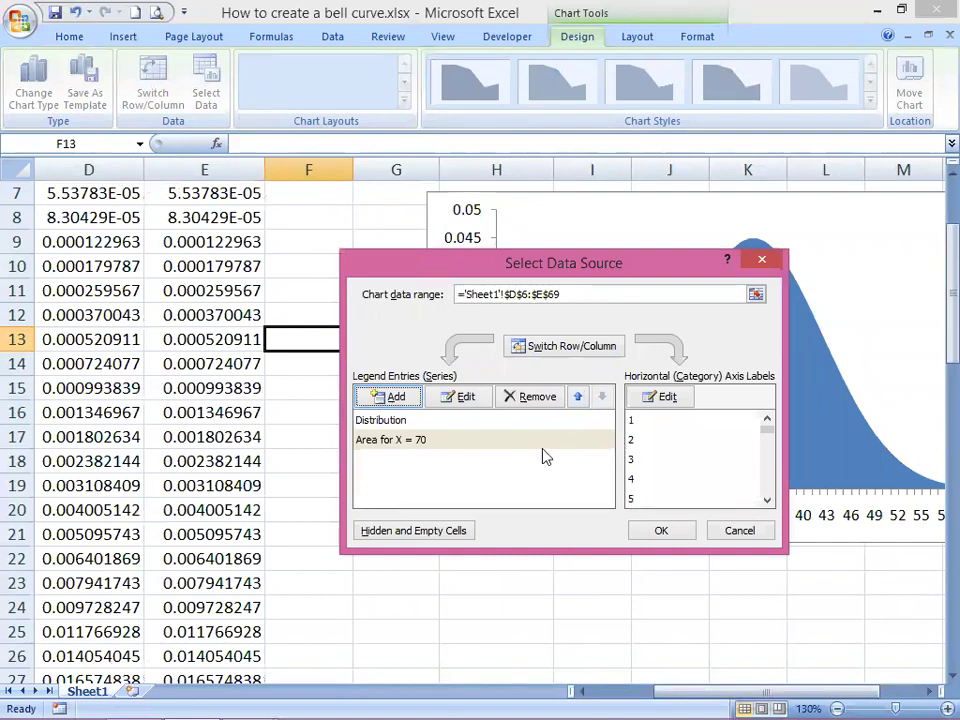
# Step: Set the chart's horizontal axis labels to the X values in =Sheet1!$C$7:$C$69 and apply the data source changes
pyautogui.click(666, 397)
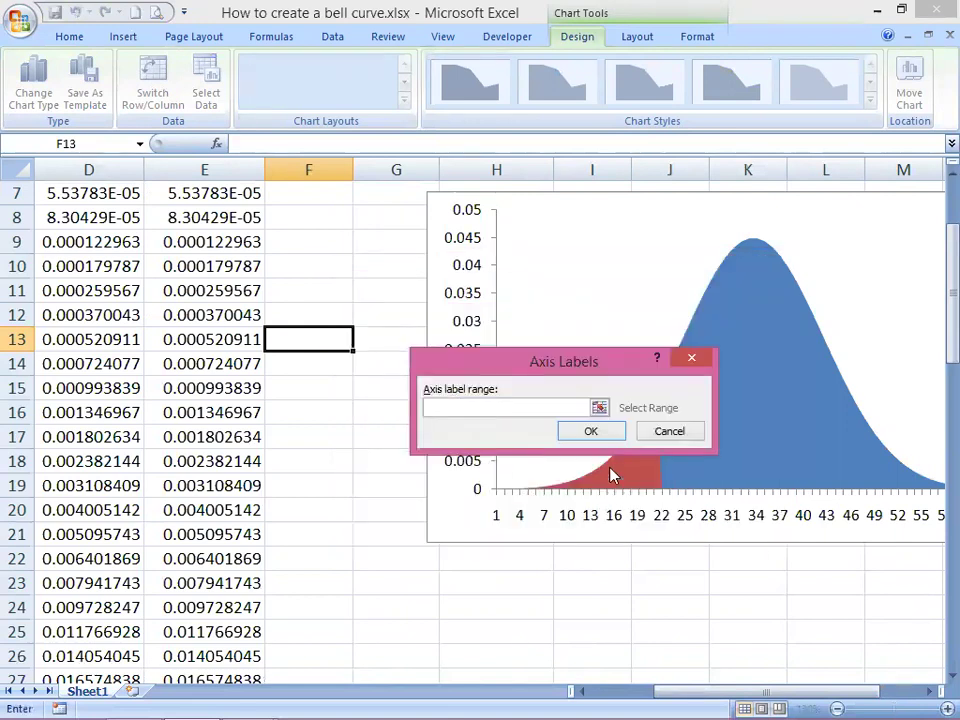
pyautogui.click(598, 408)
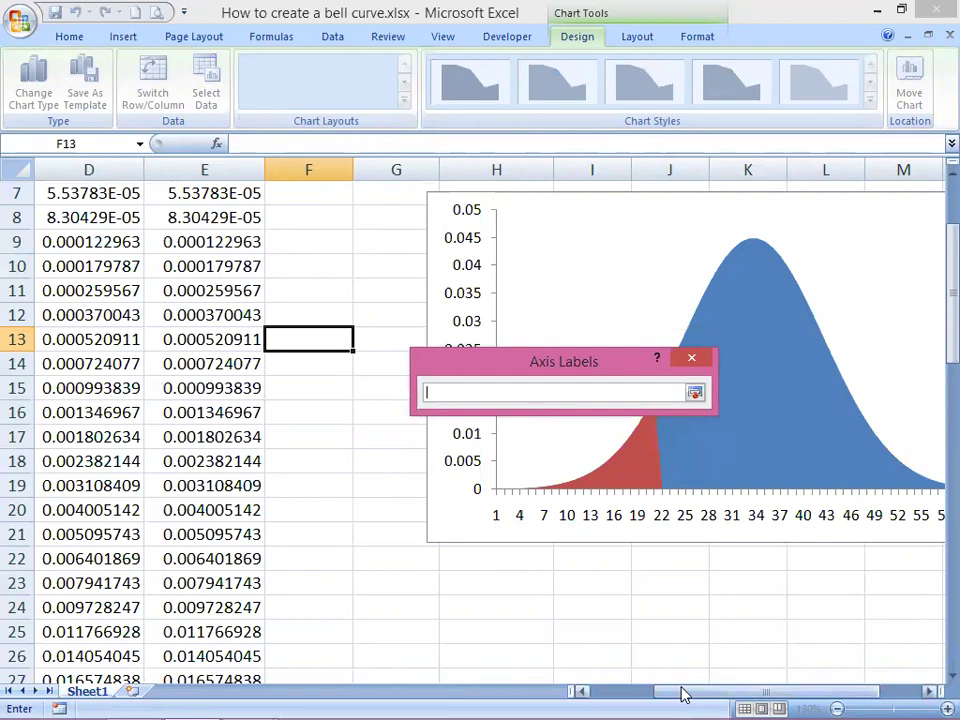
pyautogui.moveTo(686, 691); pyautogui.dragTo(683, 694)
pyautogui.scroll(2, 301, 408)
pyautogui.moveTo(268, 352); pyautogui.dragTo(266, 632)
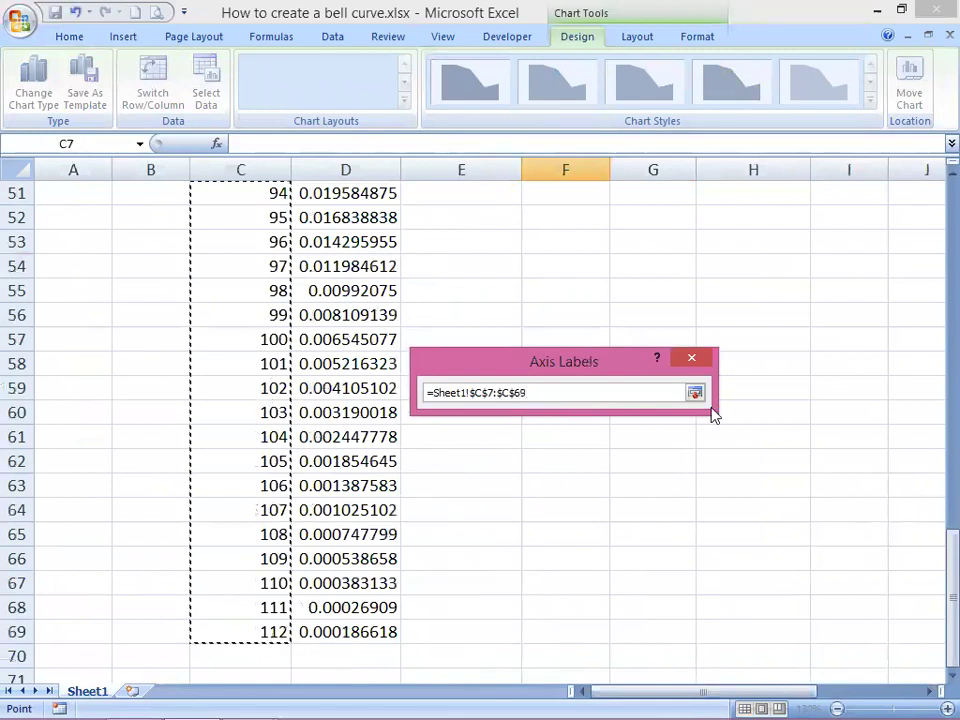
pyautogui.click(694, 392)
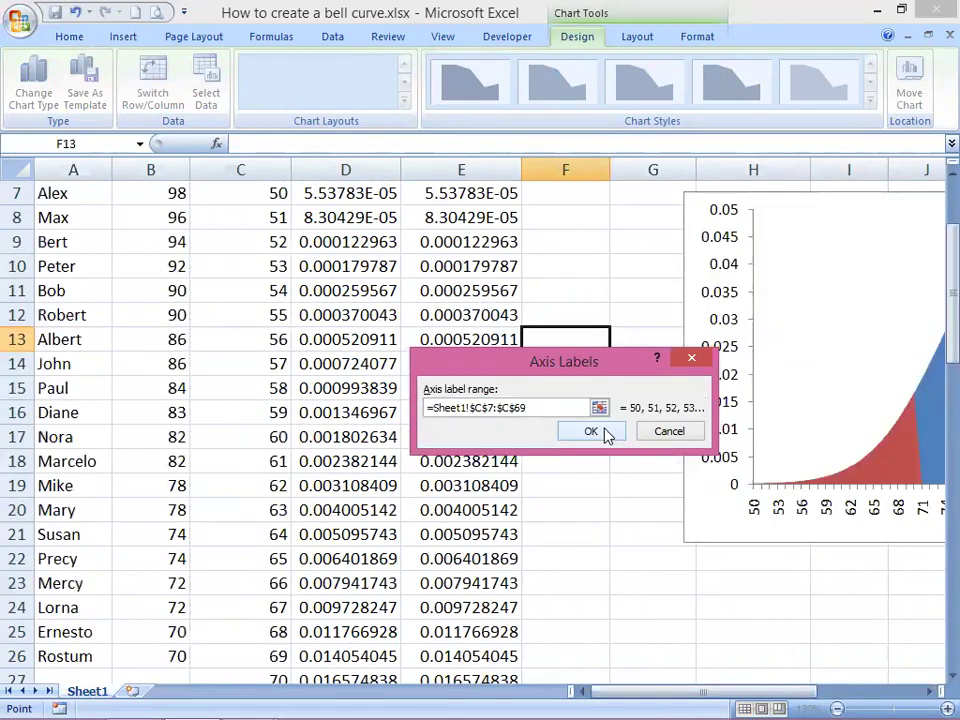
pyautogui.click(604, 430)
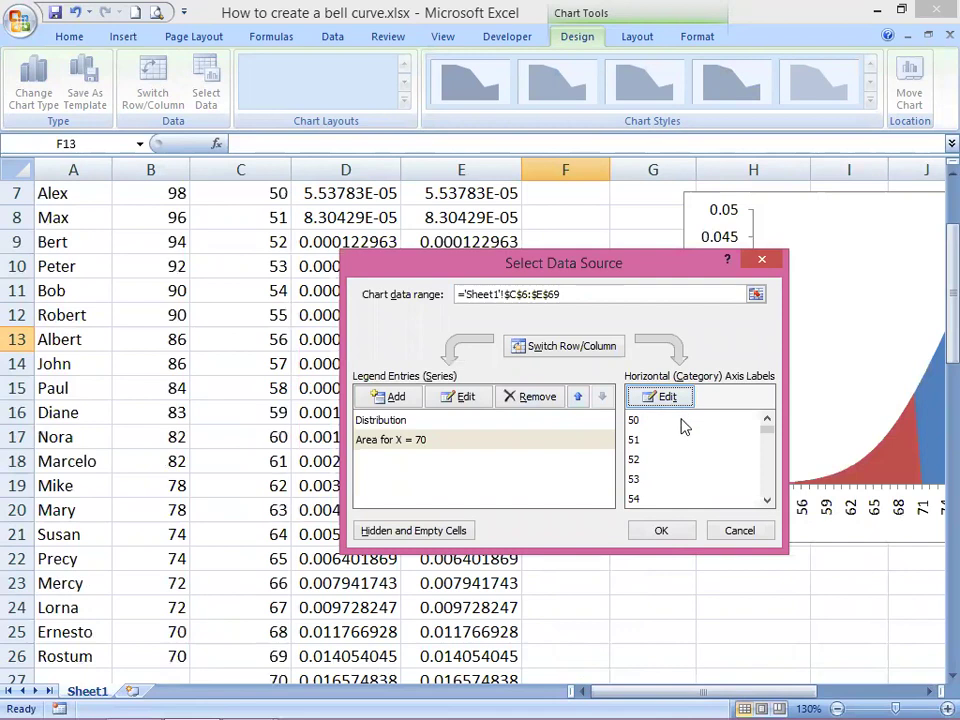
pyautogui.click(667, 531)
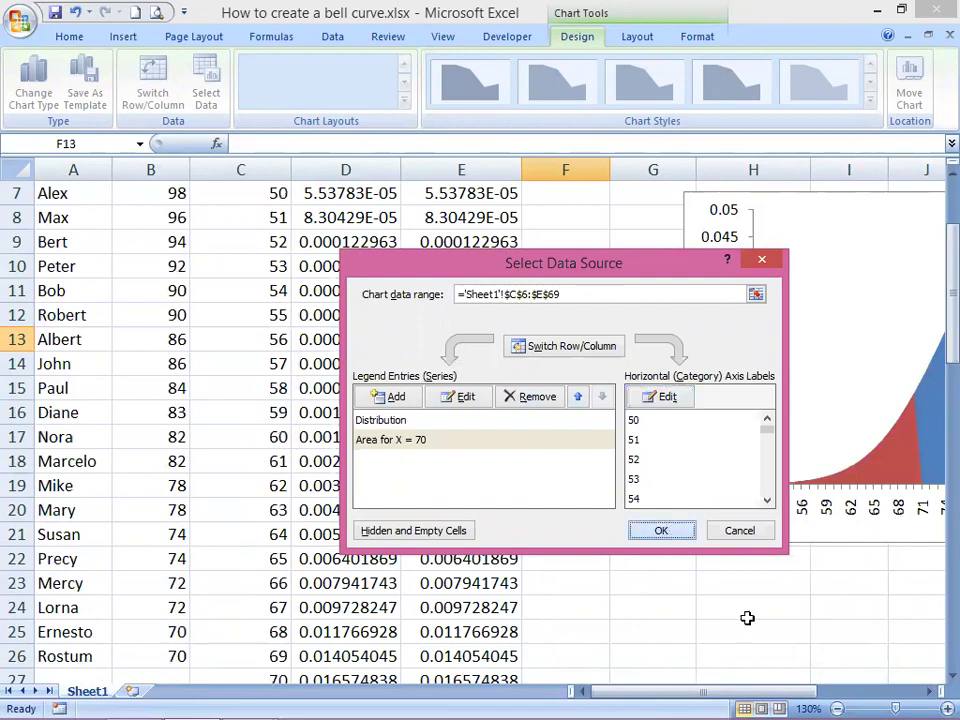
# Step: Move the chart beside the Area column, with its upper edge around row 10 below the Your score, Percentile and Score Needed cells
pyautogui.moveTo(724, 690); pyautogui.dragTo(724, 692)
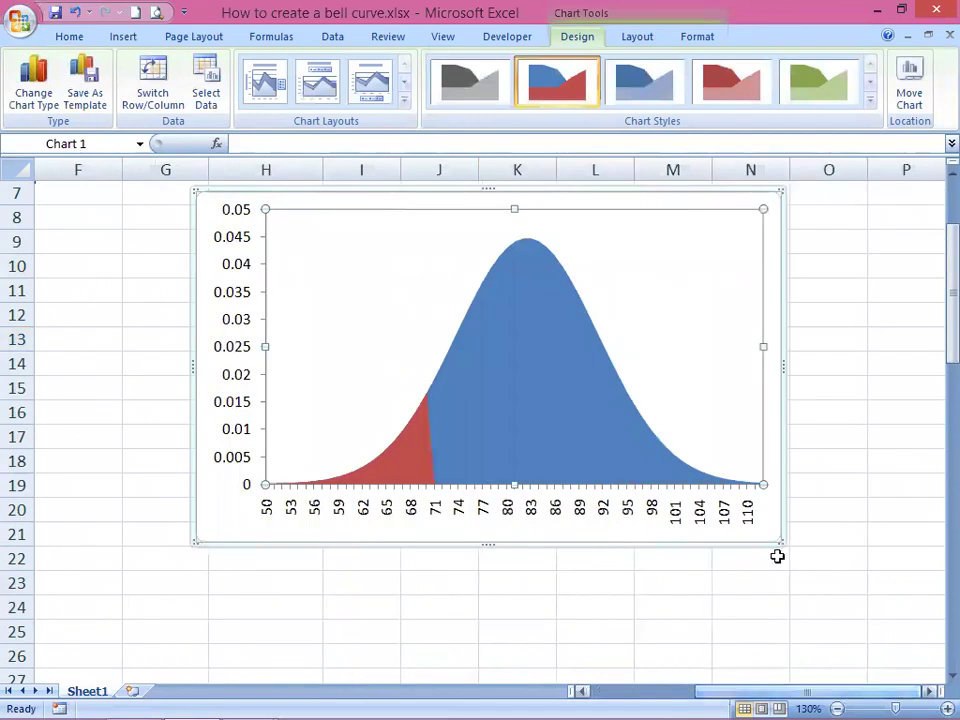
pyautogui.scroll(2, 765, 440)
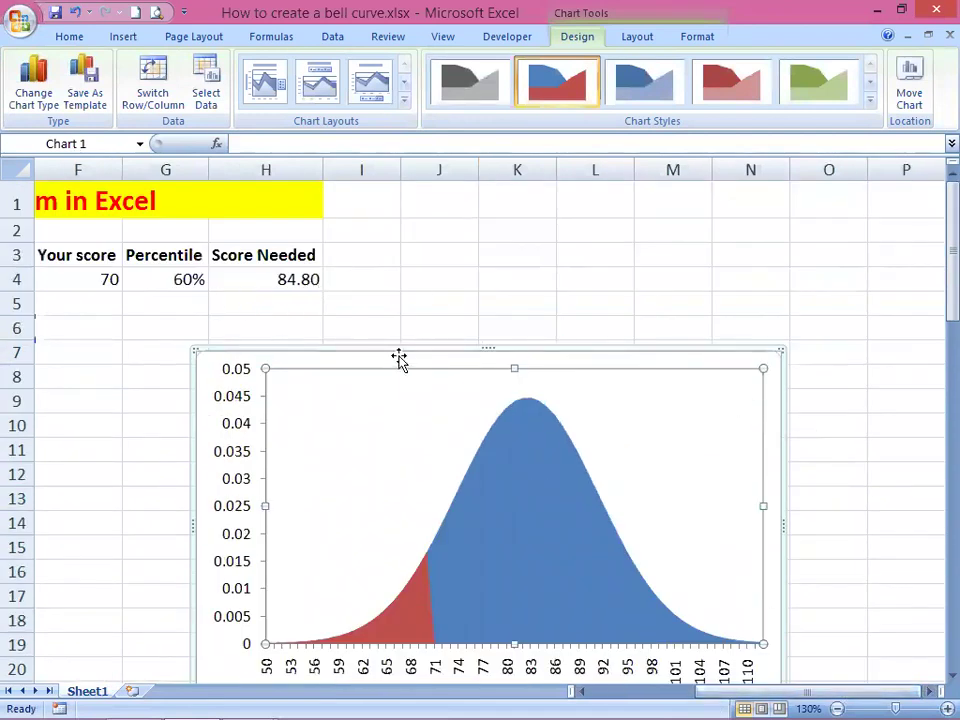
pyautogui.moveTo(403, 358); pyautogui.dragTo(190, 351)
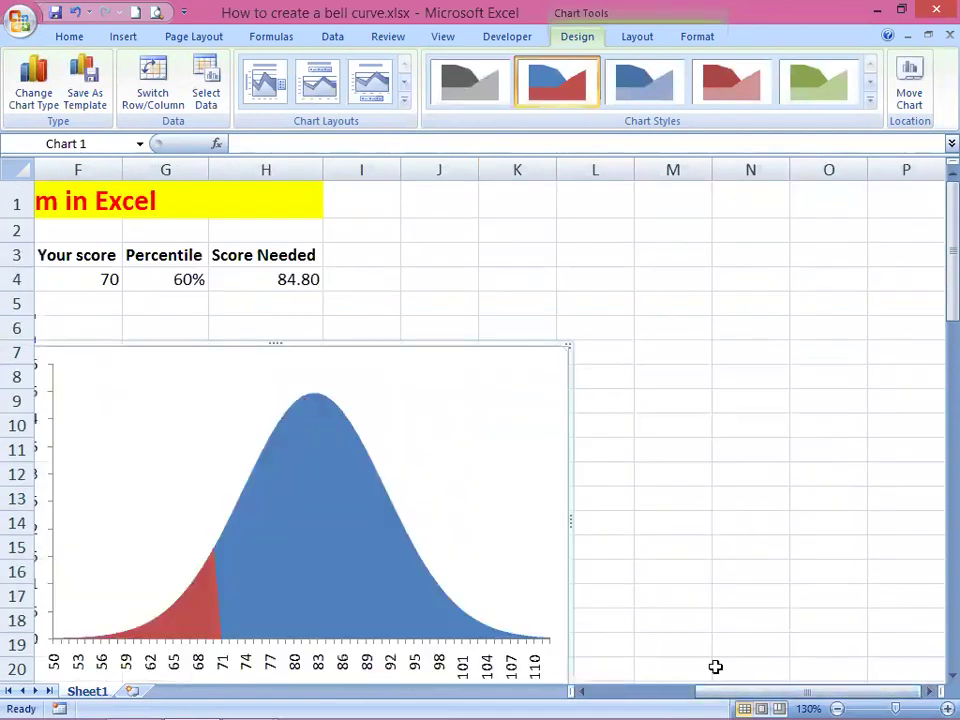
pyautogui.moveTo(728, 695); pyautogui.dragTo(696, 694)
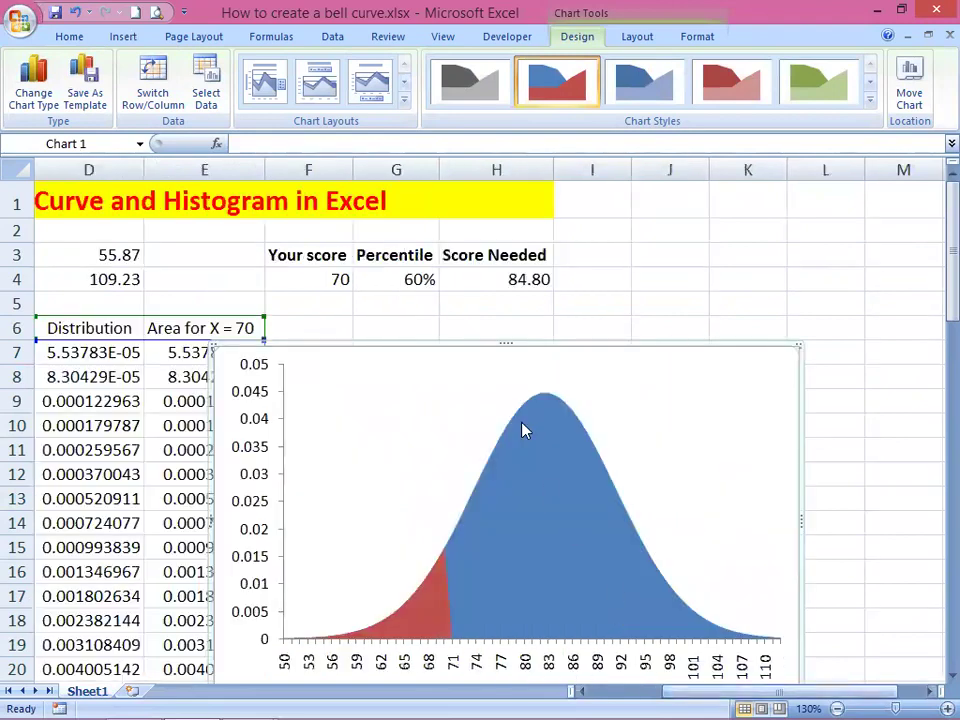
pyautogui.moveTo(499, 345); pyautogui.dragTo(517, 325)
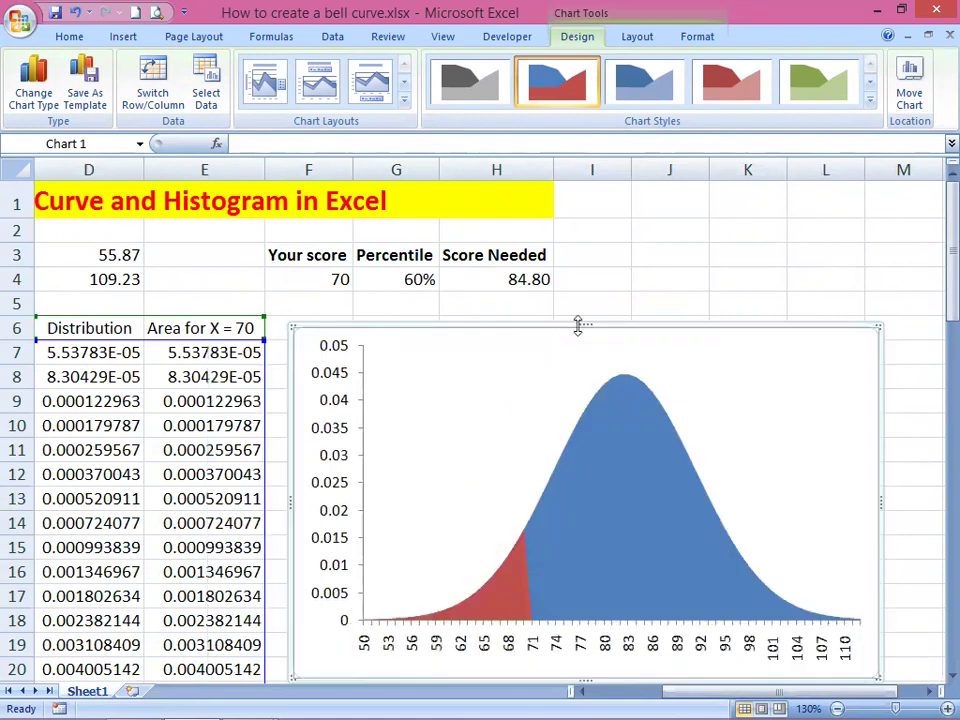
pyautogui.moveTo(558, 367); pyautogui.dragTo(566, 460)
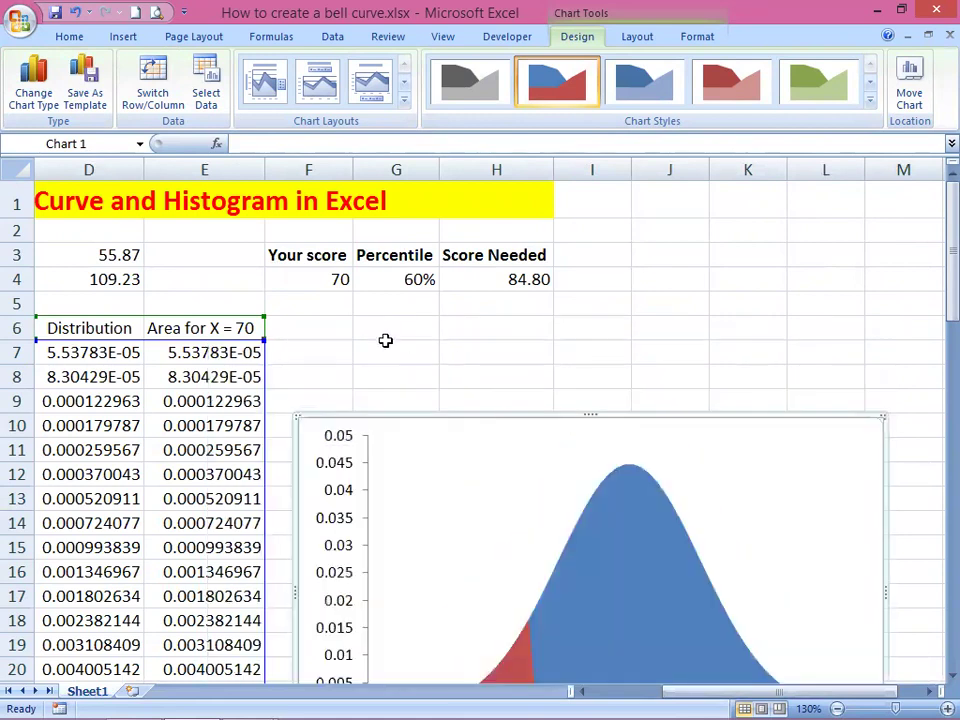
# Step: Try the values 75, 80 and 82 in the Your score cell F4 to test the chart's shaded area
pyautogui.click(379, 328)
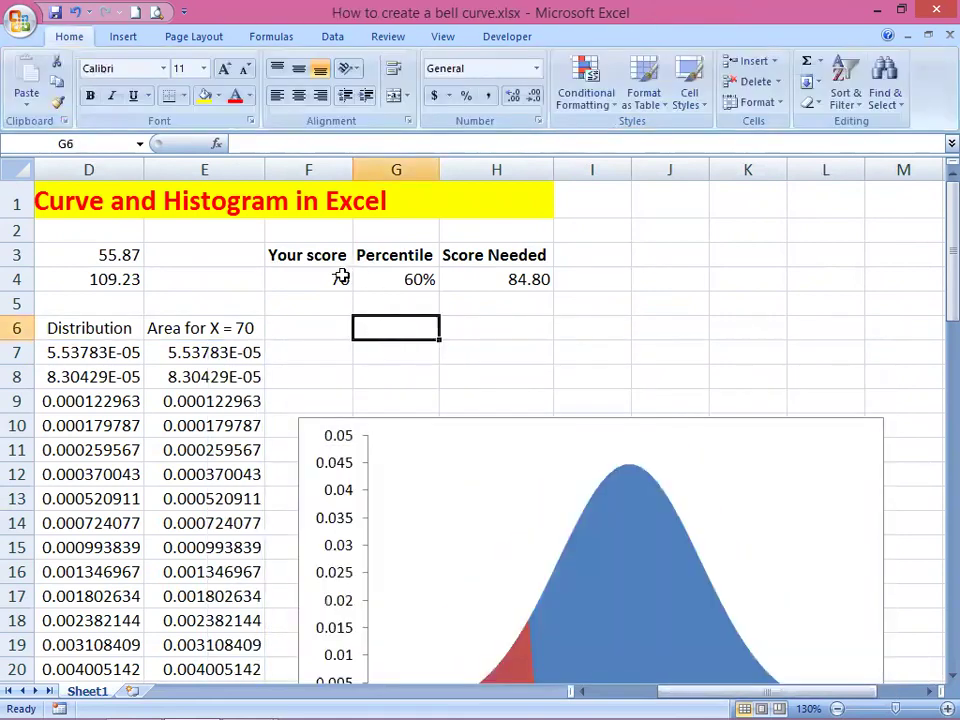
pyautogui.click(344, 279)
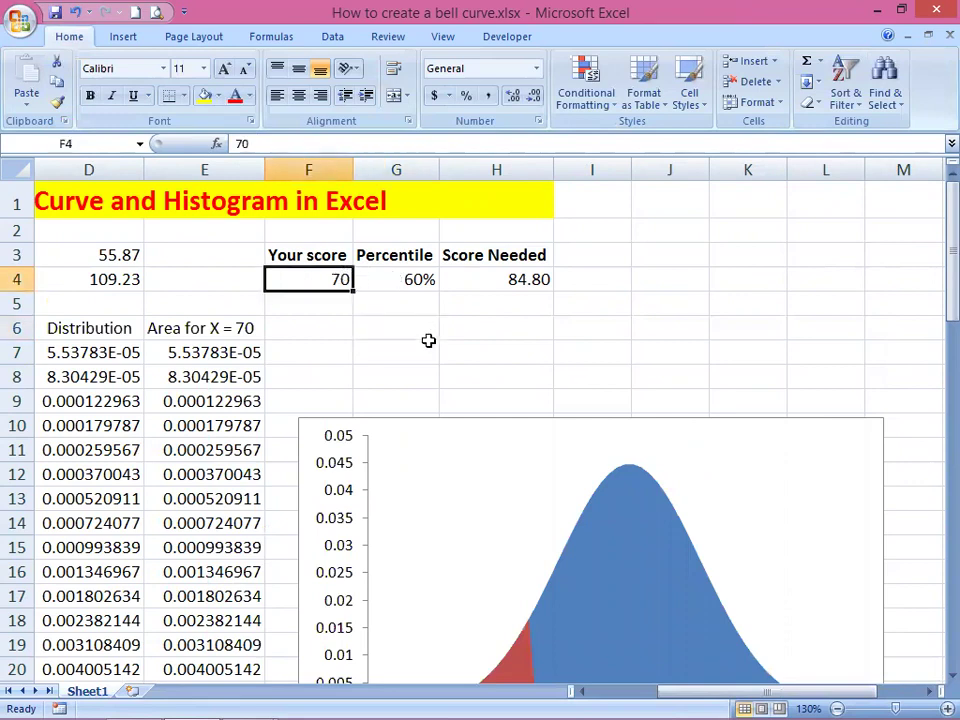
pyautogui.write('75')
pyautogui.hotkey('ctrl', 'Return')
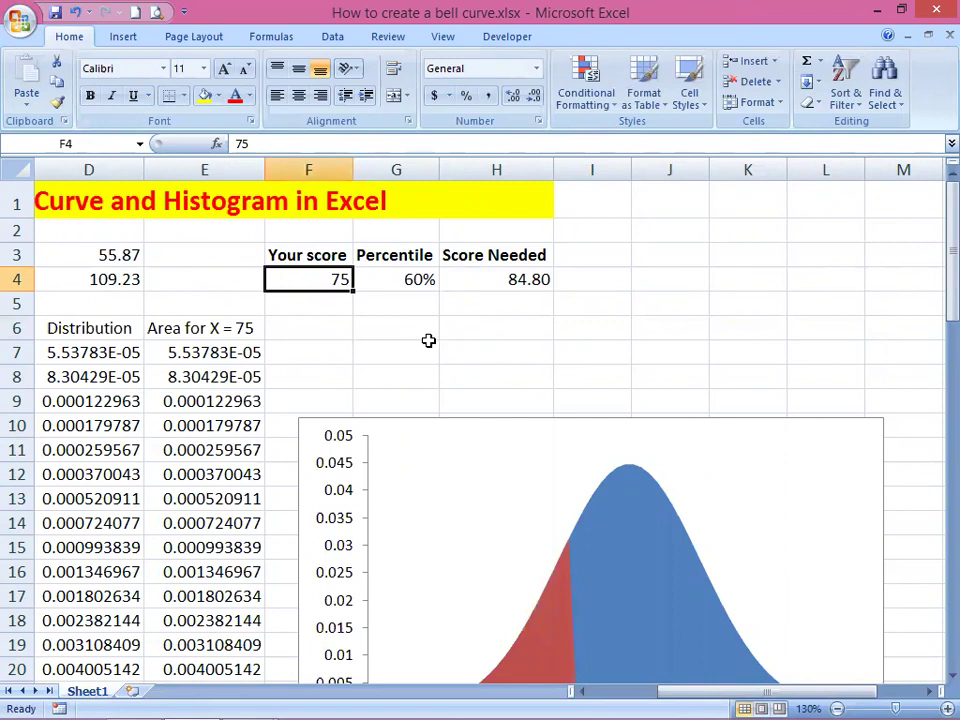
pyautogui.write('80')
pyautogui.hotkey('ctrl', 'Return')
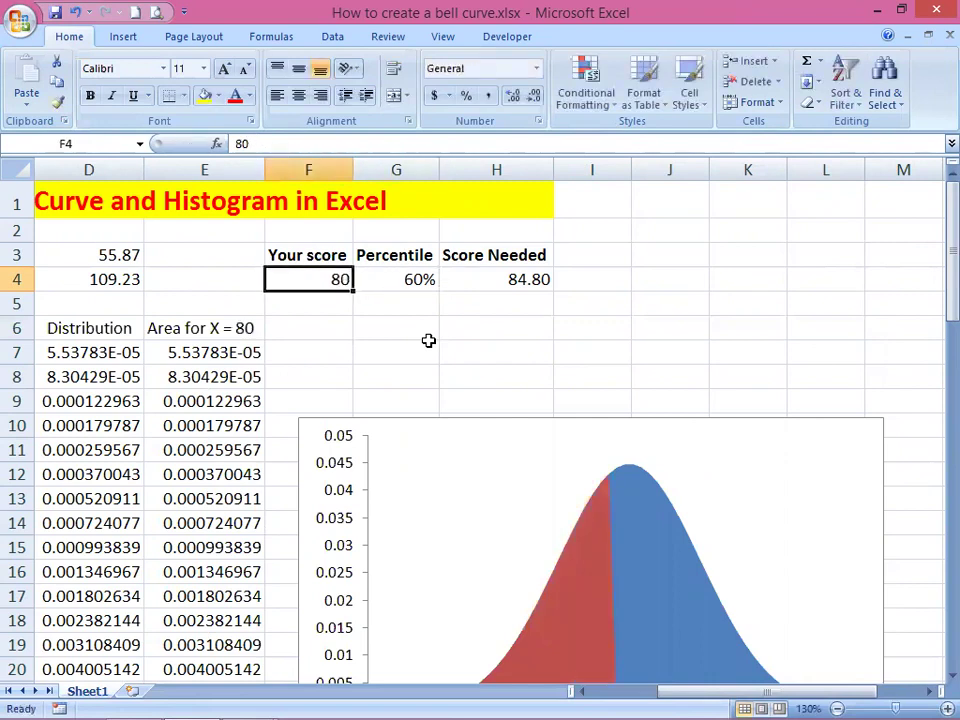
pyautogui.write('82')
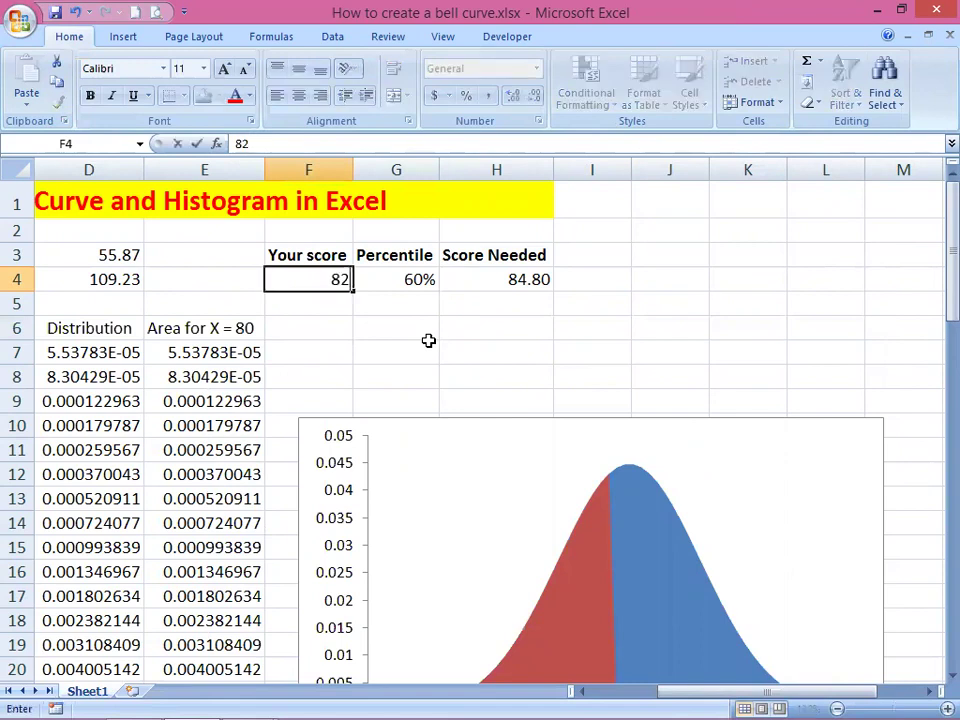
pyautogui.hotkey('ctrl', 'Return')
pyautogui.press('Right')
pyautogui.press('Left')
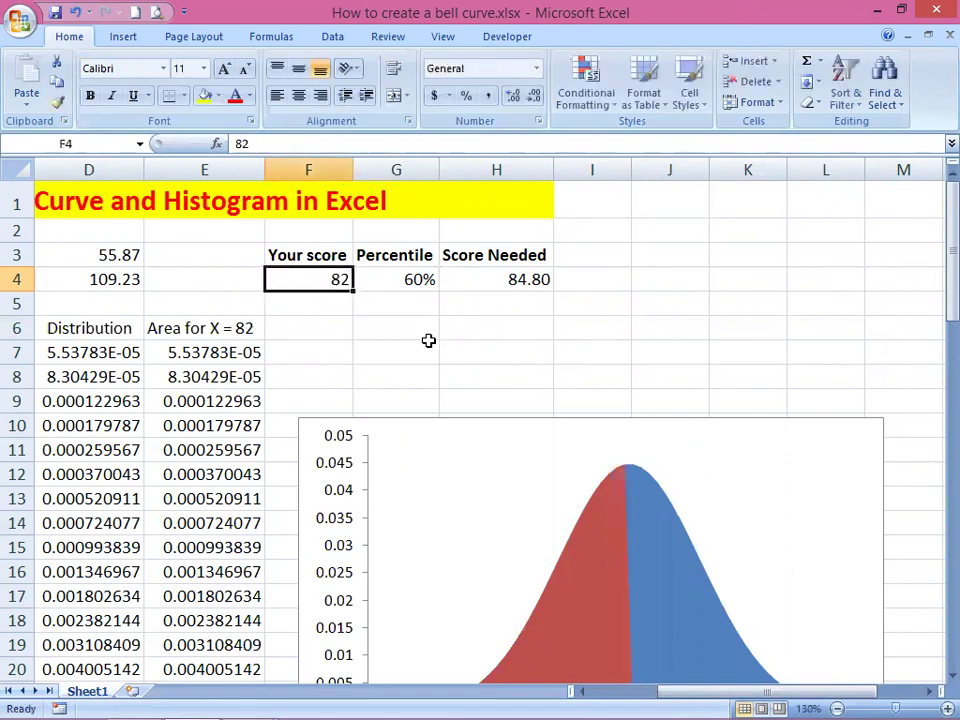
# Step: Set the Your score value in cell F4 to 83 and check the shaded area on the chart
pyautogui.write('83')
pyautogui.press('Right')
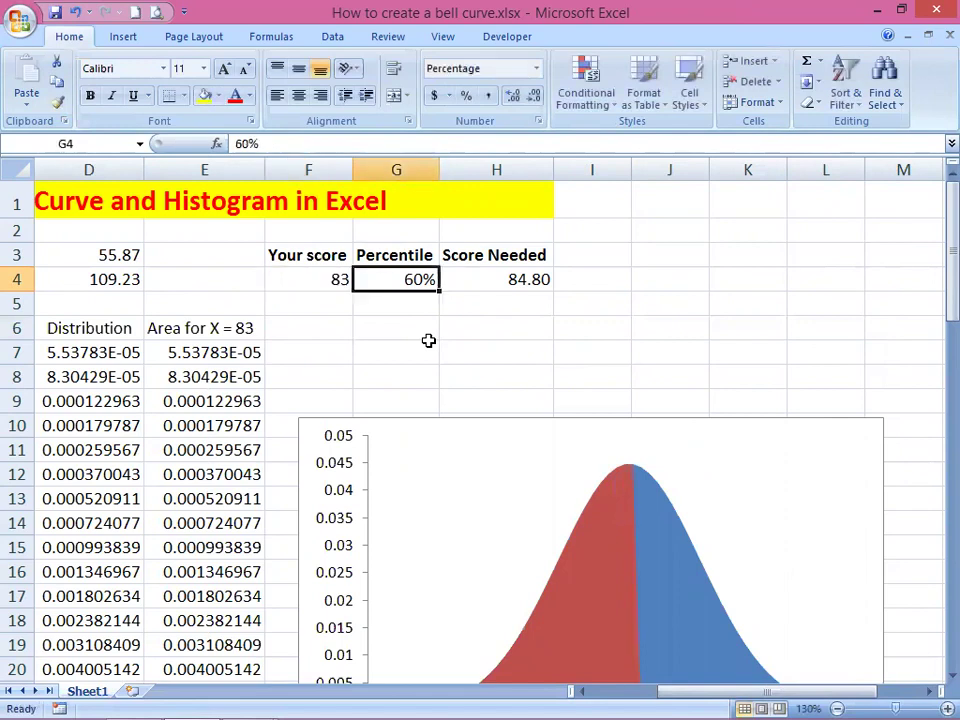
pyautogui.scroll(-2, 780, 445)
pyautogui.scroll(2, 792, 460)
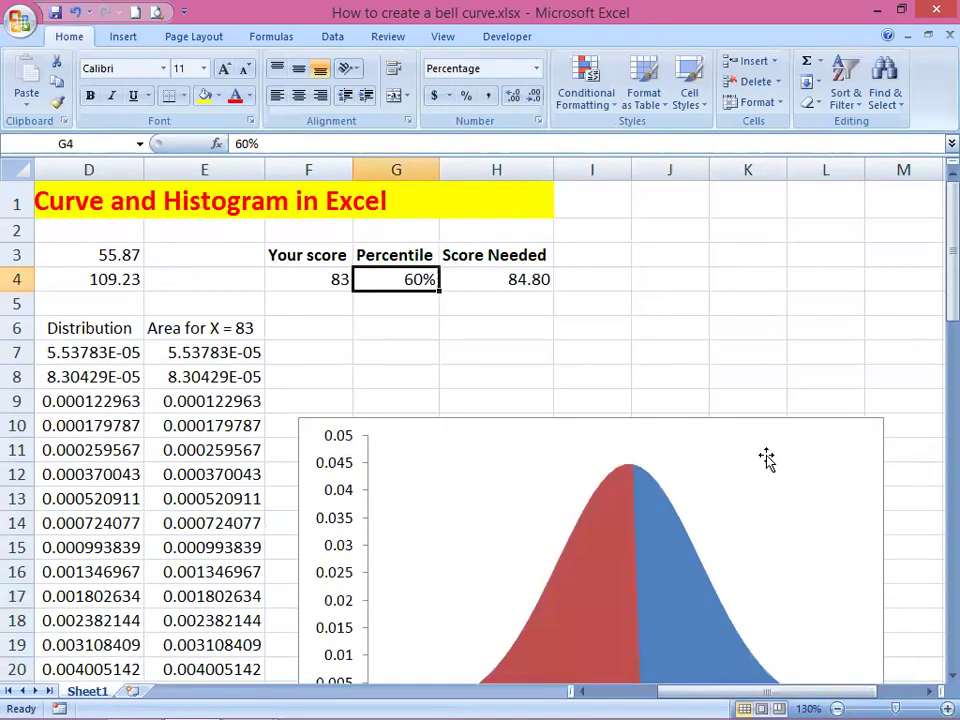
pyautogui.click(317, 281)
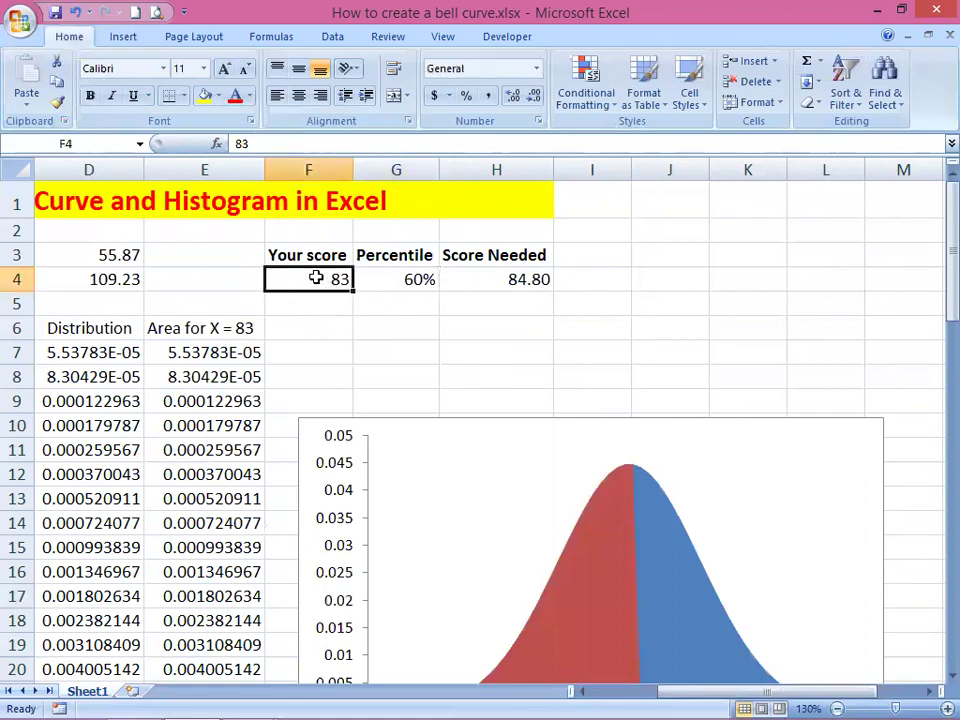
pyautogui.click(412, 284)
pyautogui.click(389, 328)
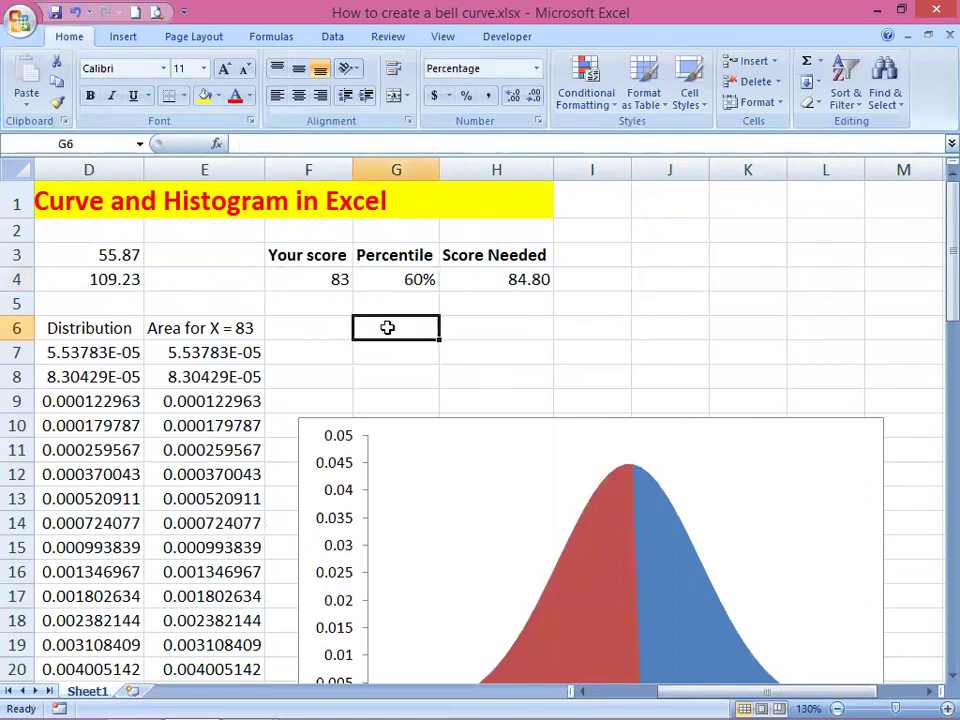
pyautogui.moveTo(681, 691); pyautogui.dragTo(690, 692)
# Step: Start a formula in cell G7 that joins the label and the rounded mean: ="Mean = "&ROUND($B$3,2)
pyautogui.click(391, 353)
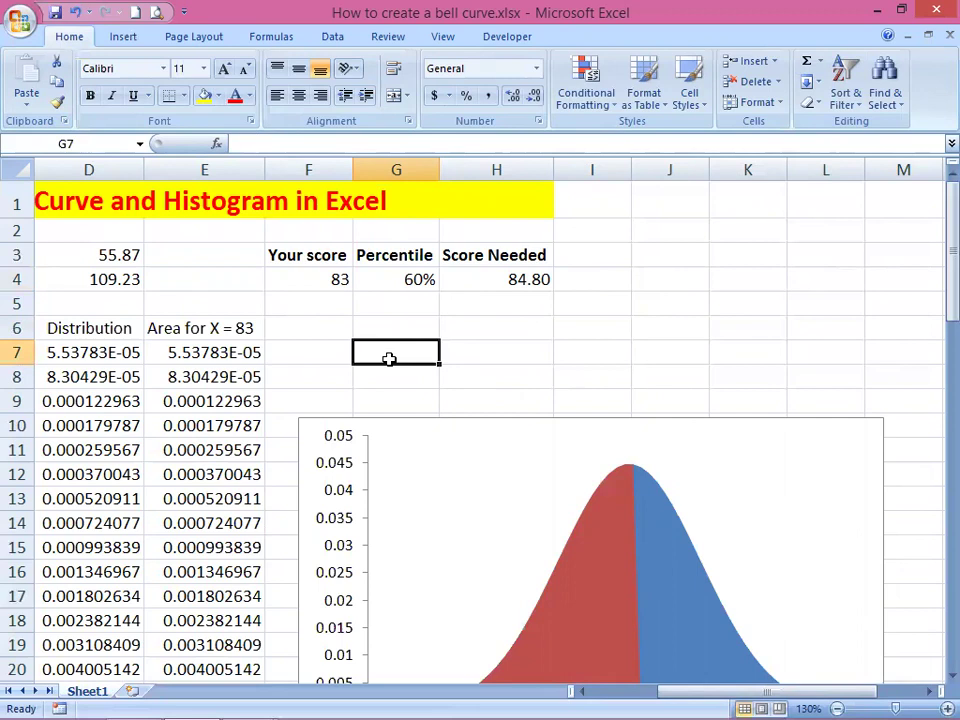
pyautogui.write('="')
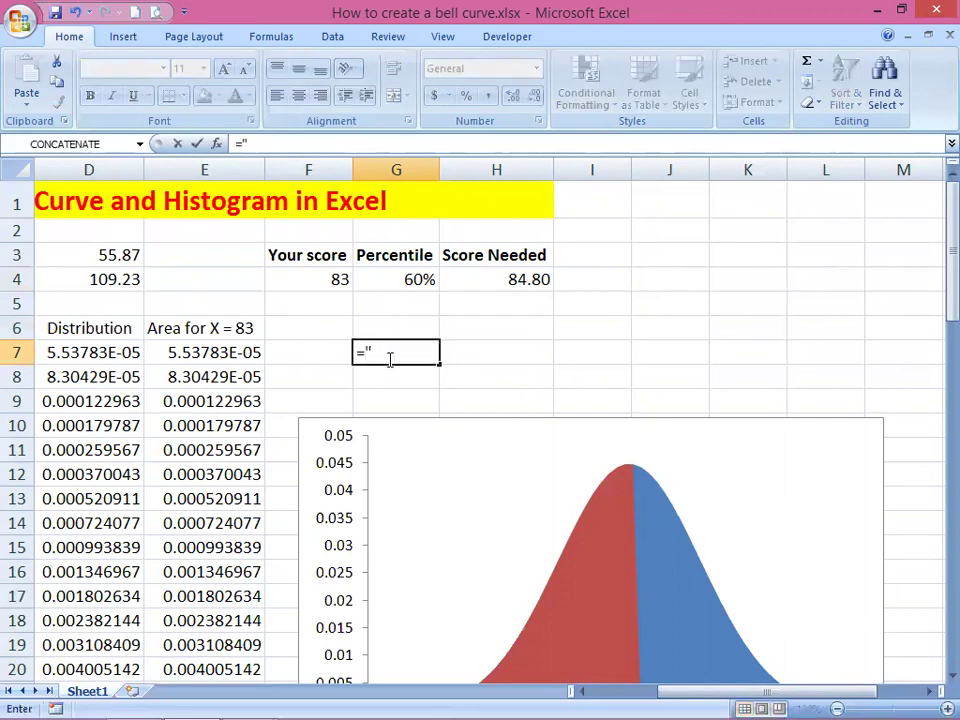
pyautogui.write('Mean = "&')
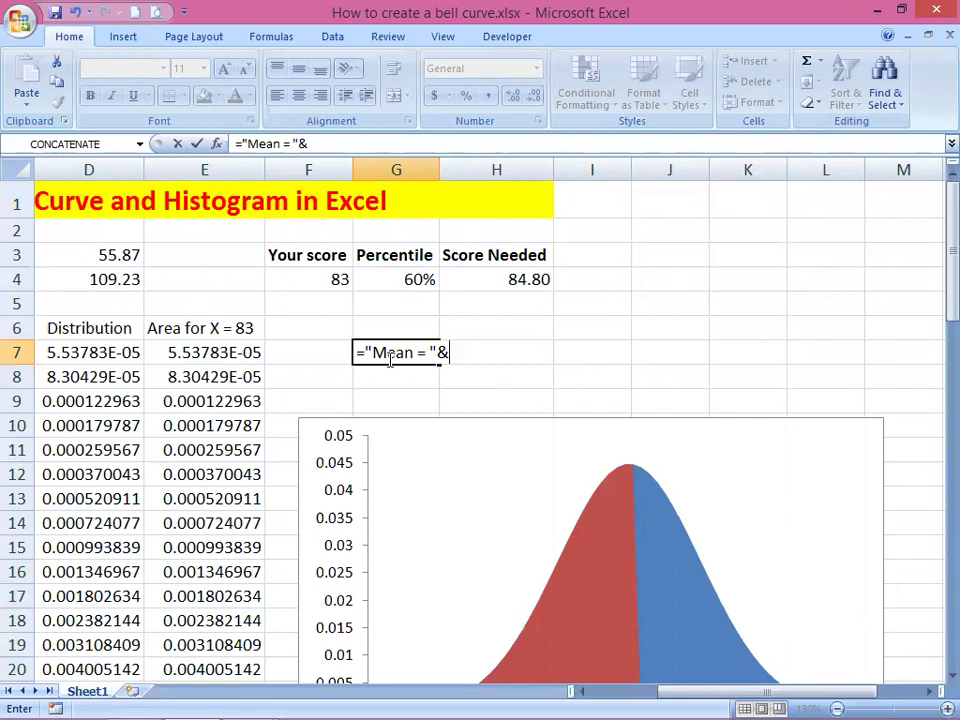
pyautogui.write('r')
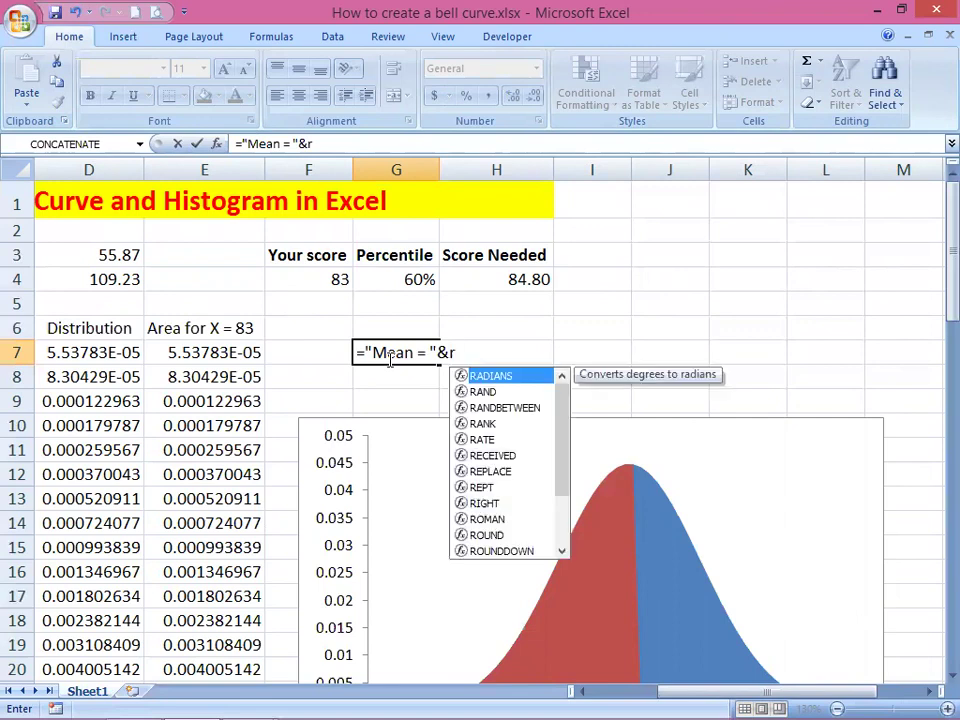
pyautogui.write('ound')
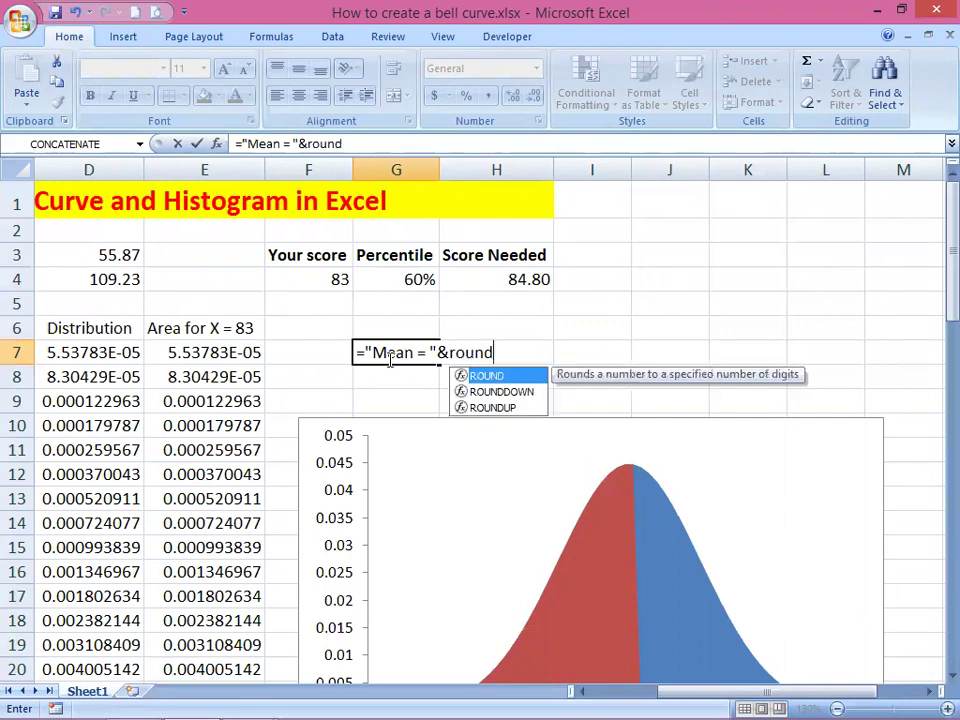
pyautogui.press('Tab')
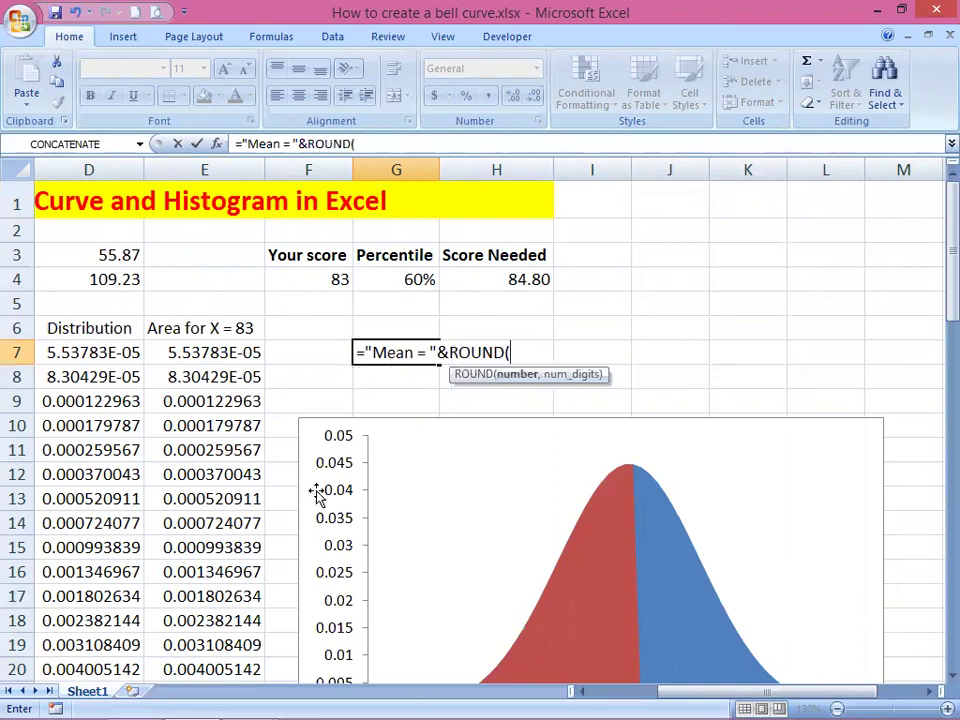
pyautogui.click(210, 258)
pyautogui.press('Left')
pyautogui.press('Left')
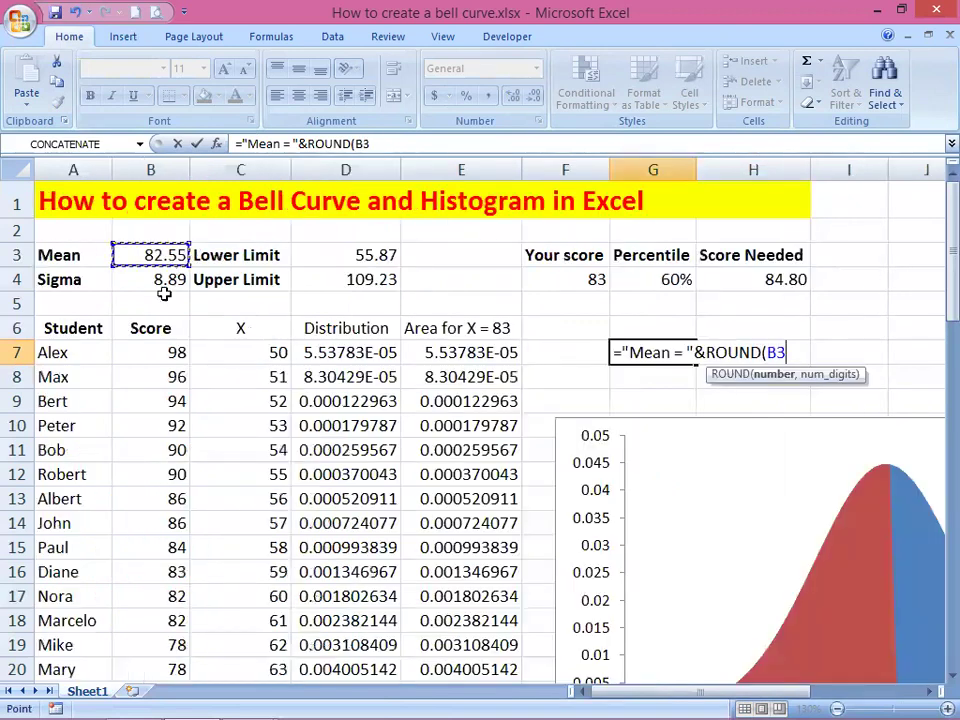
pyautogui.press('F4')
pyautogui.write(',2')
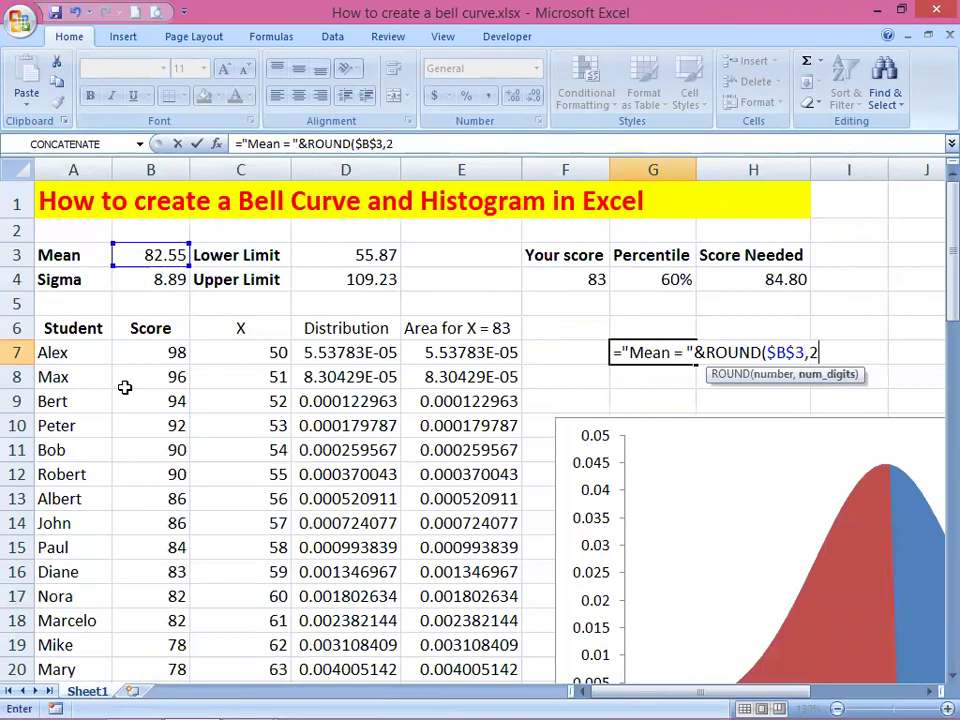
pyautogui.write(')')
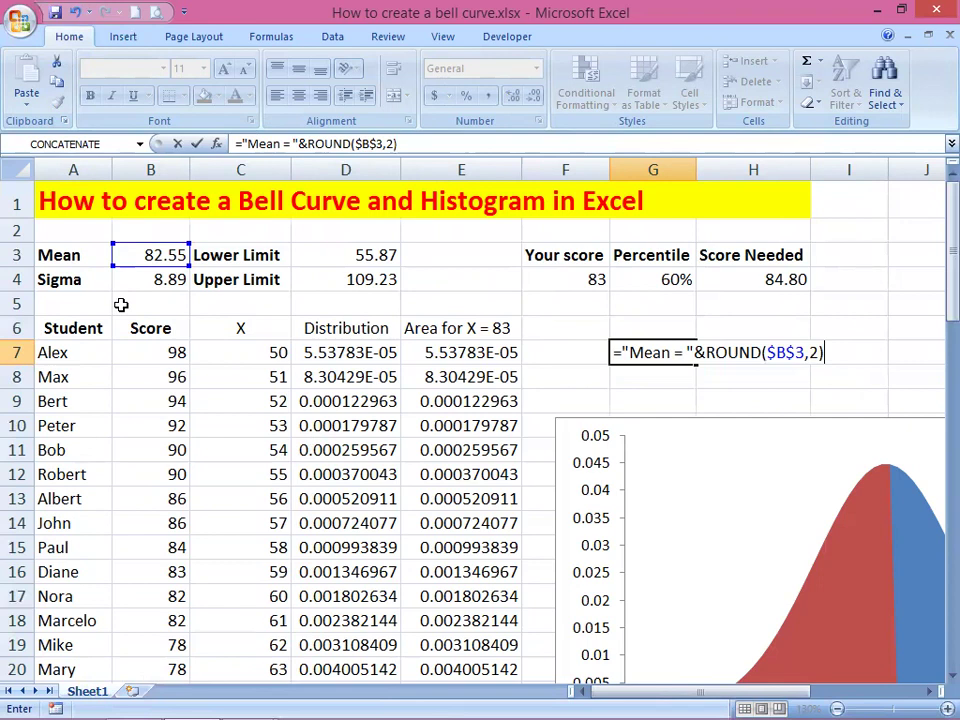
# Step: Extend the G7 formula with &" Sigma = "&ROUND($B$4,2) and enter it
pyautogui.write('&')
pyautogui.write('"  Sigma = "&roun')
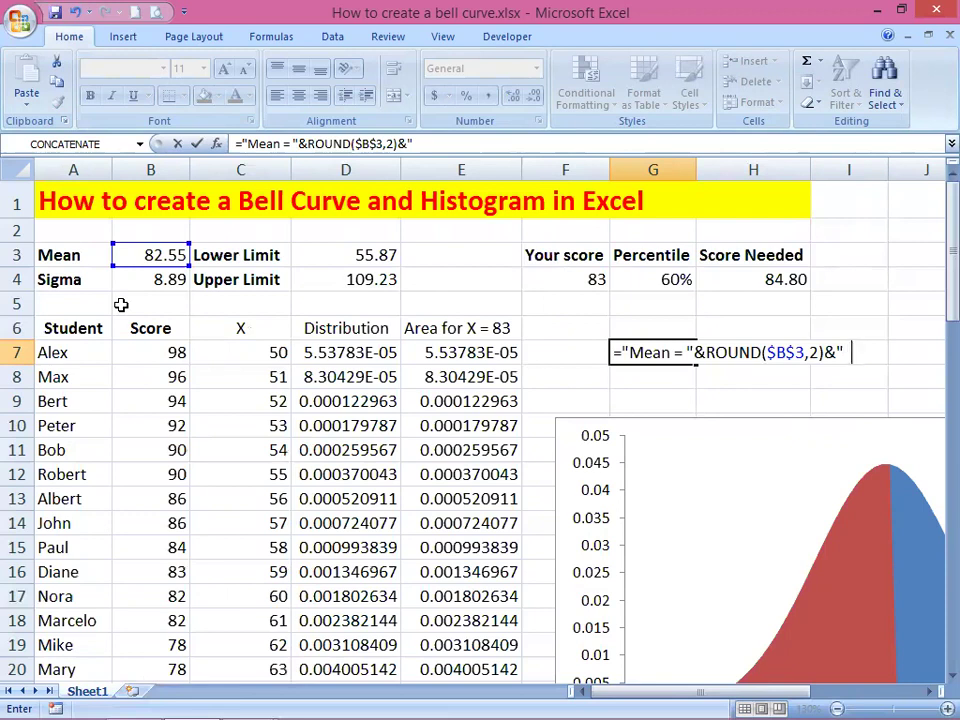
pyautogui.write('  Sigma')
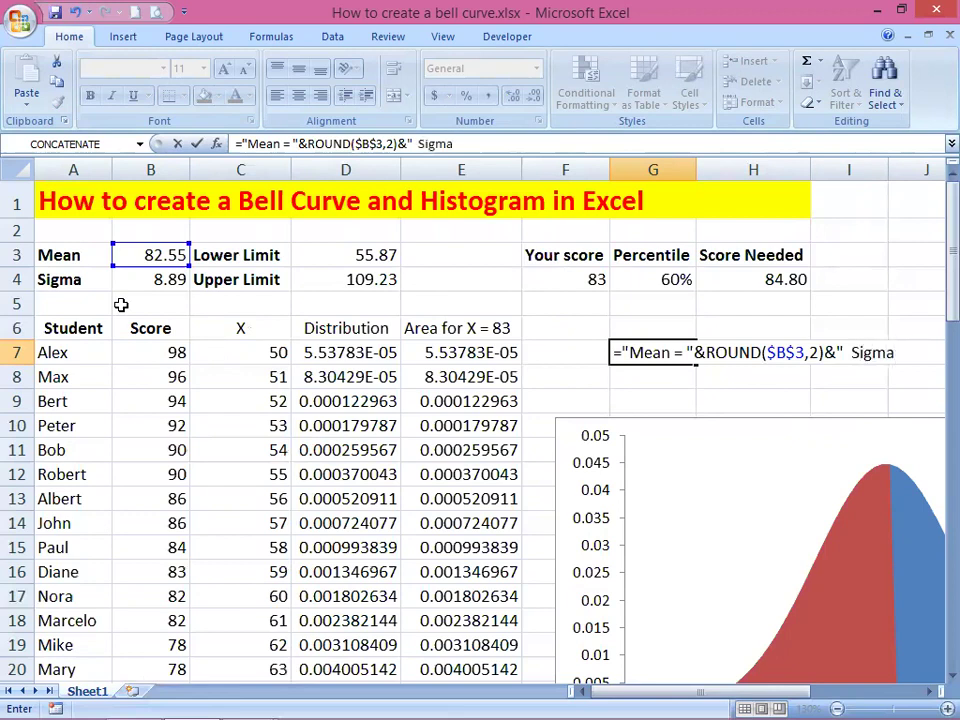
pyautogui.write(' = "&')
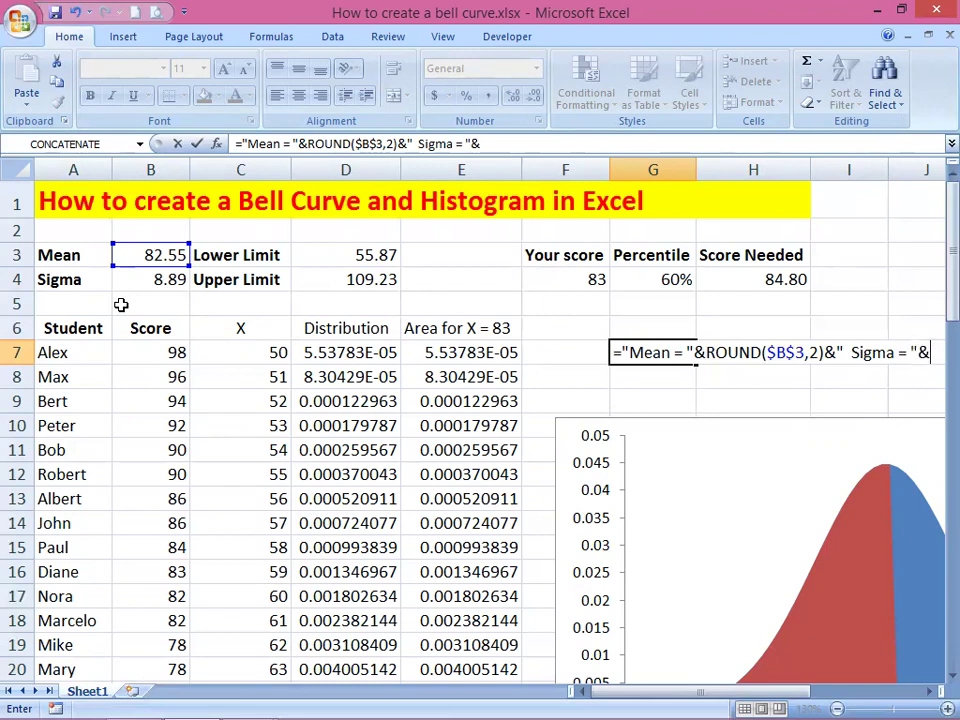
pyautogui.write('roun')
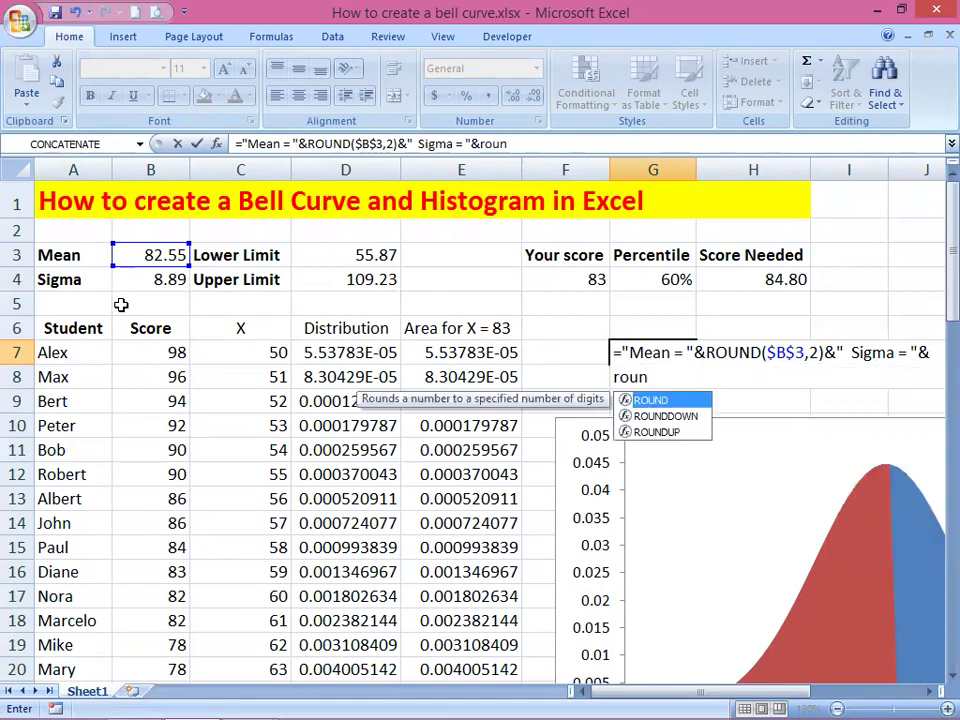
pyautogui.press('Tab')
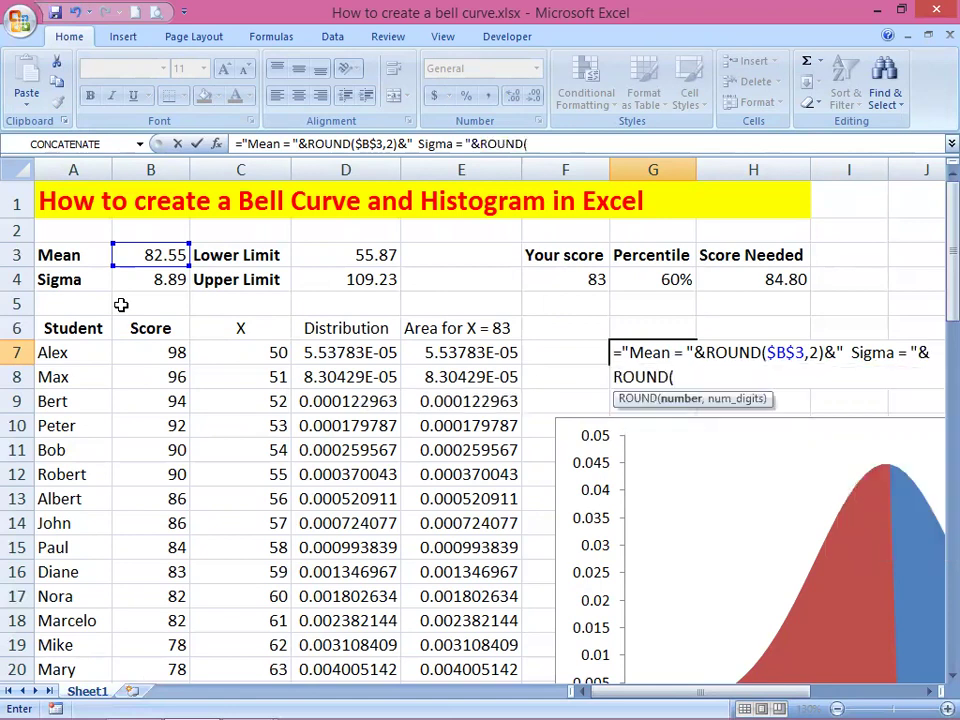
pyautogui.click(120, 279)
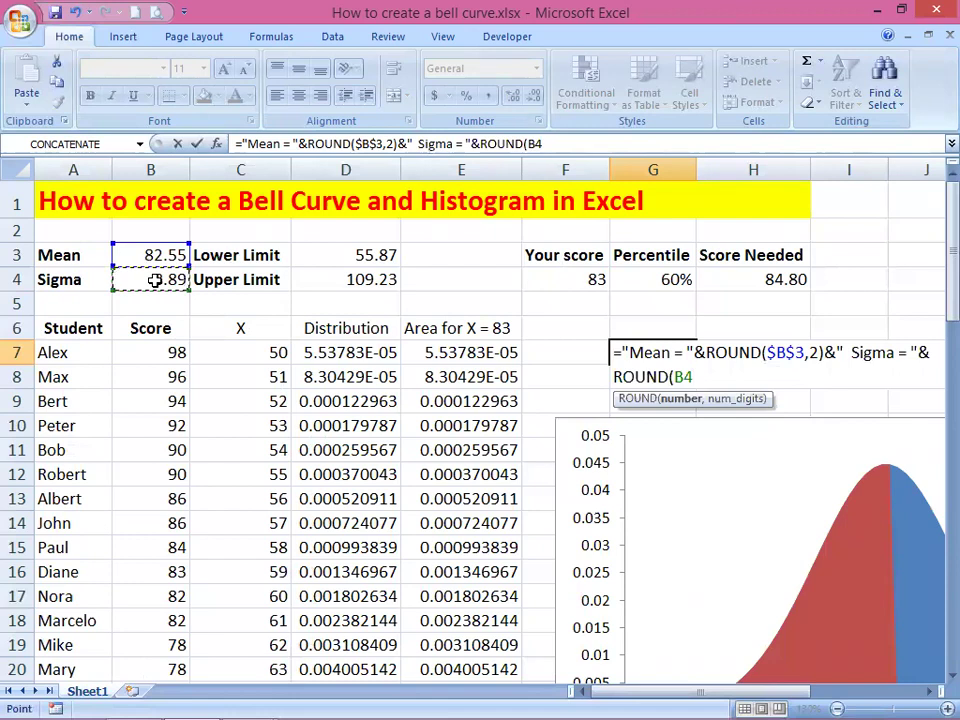
pyautogui.press('F4')
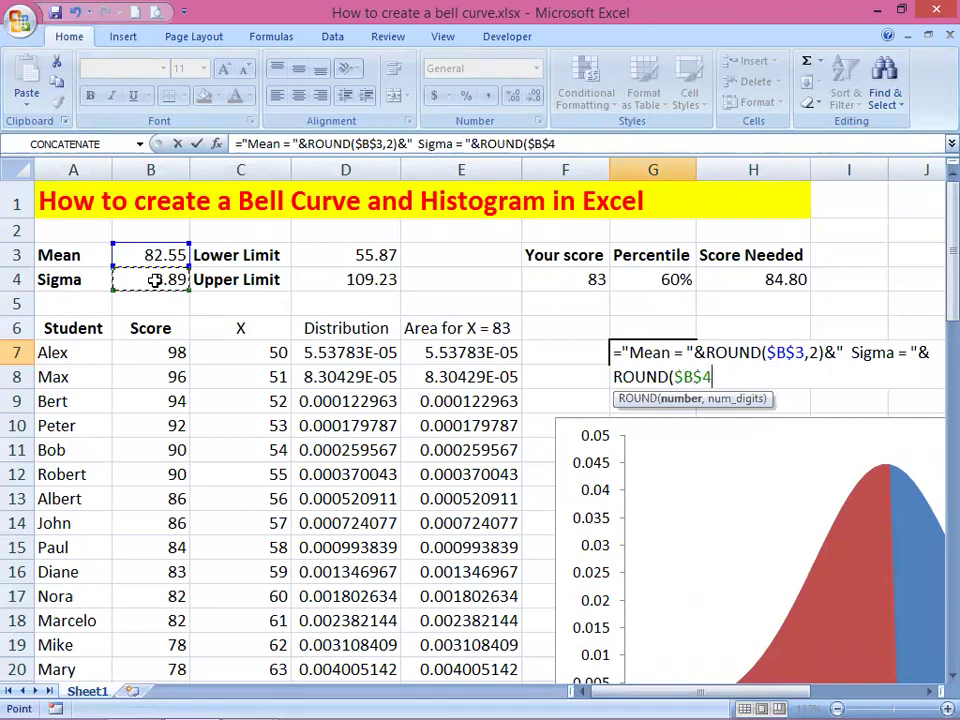
pyautogui.write(',2')
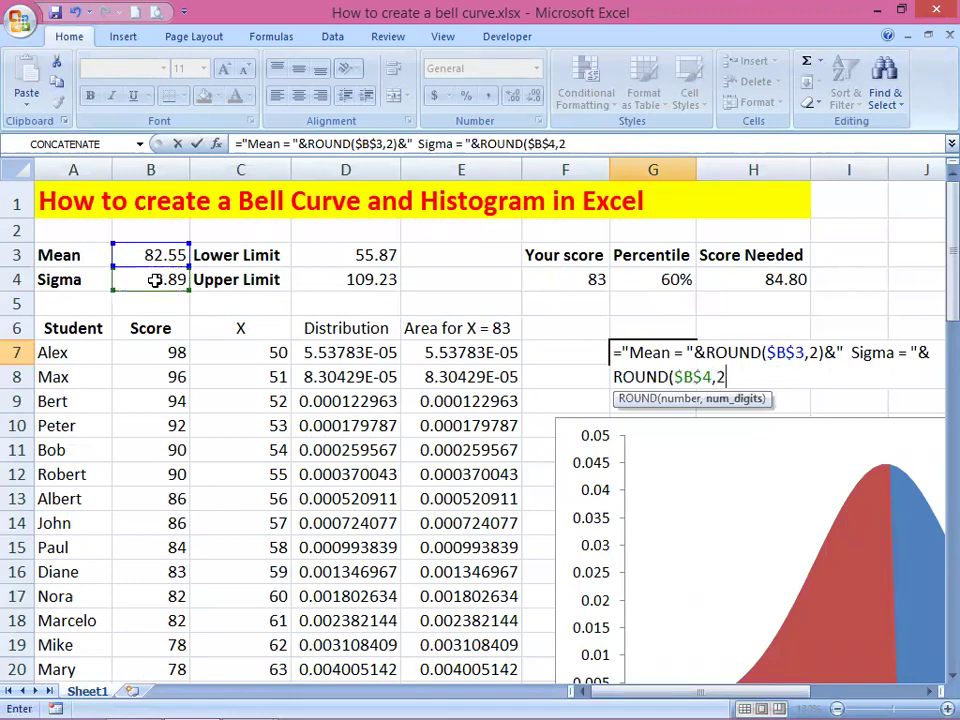
pyautogui.write(')')
pyautogui.press('Return')
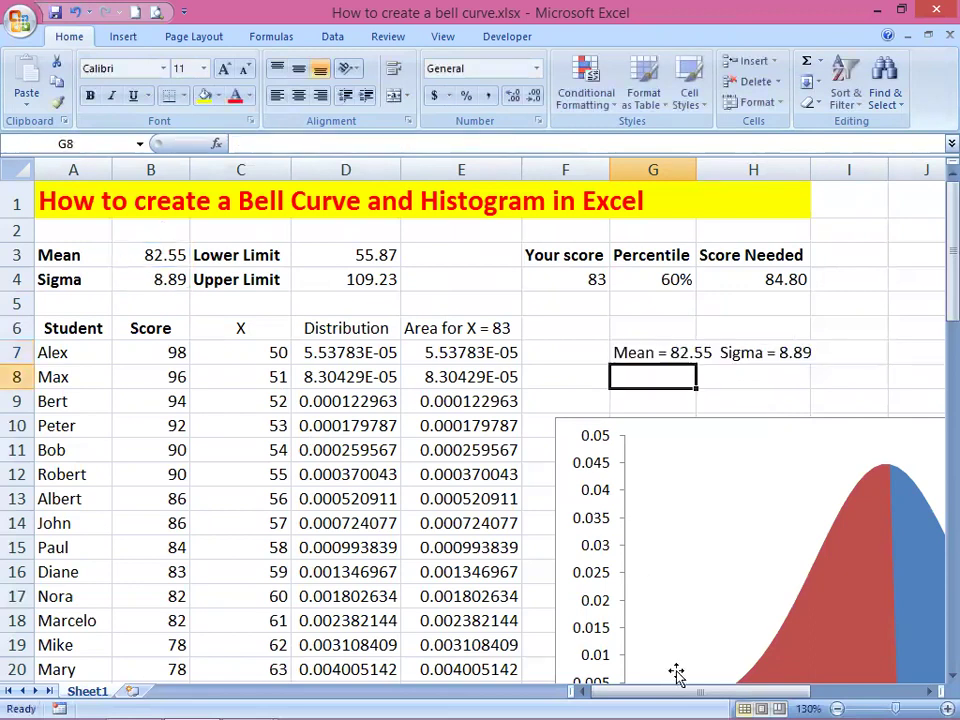
# Step: Add a centered overlay title to the bell curve chart
pyautogui.moveTo(683, 694); pyautogui.dragTo(700, 694)
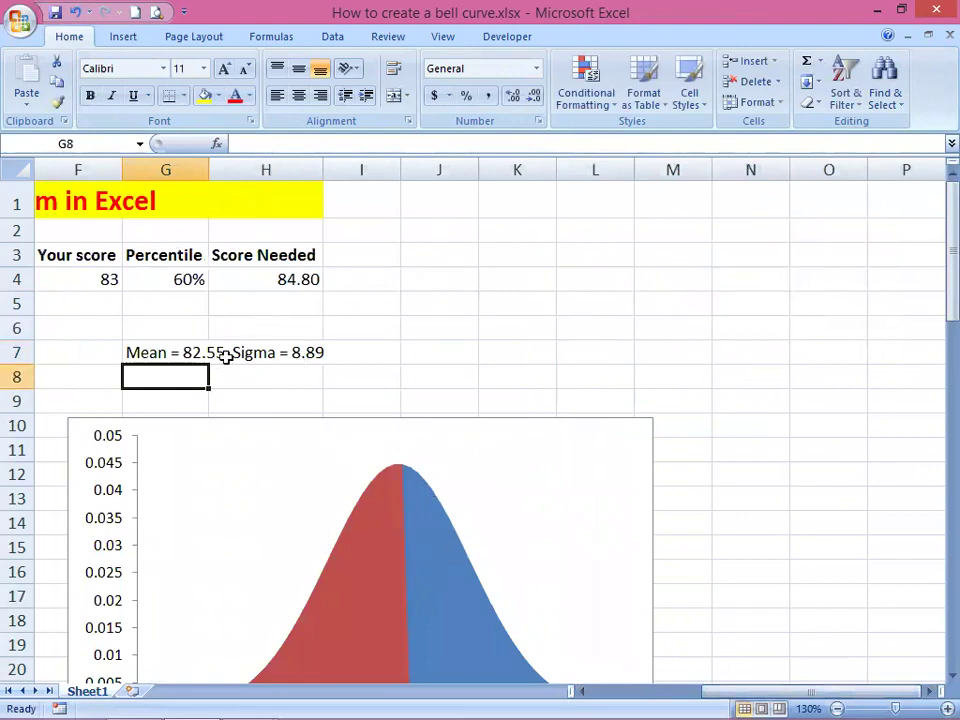
pyautogui.click(316, 442)
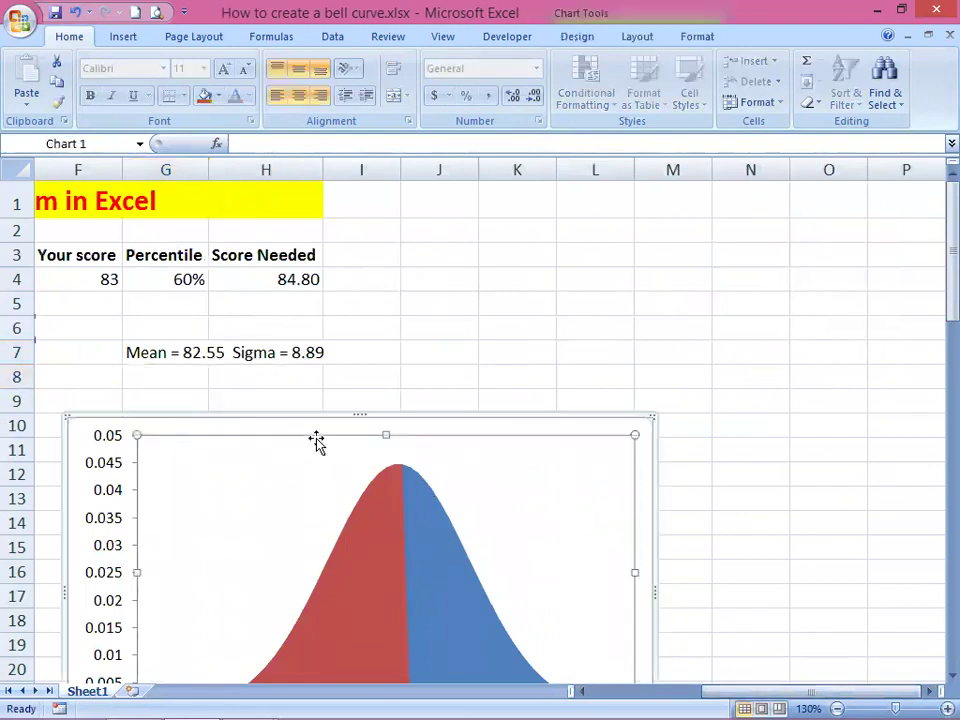
pyautogui.click(635, 37)
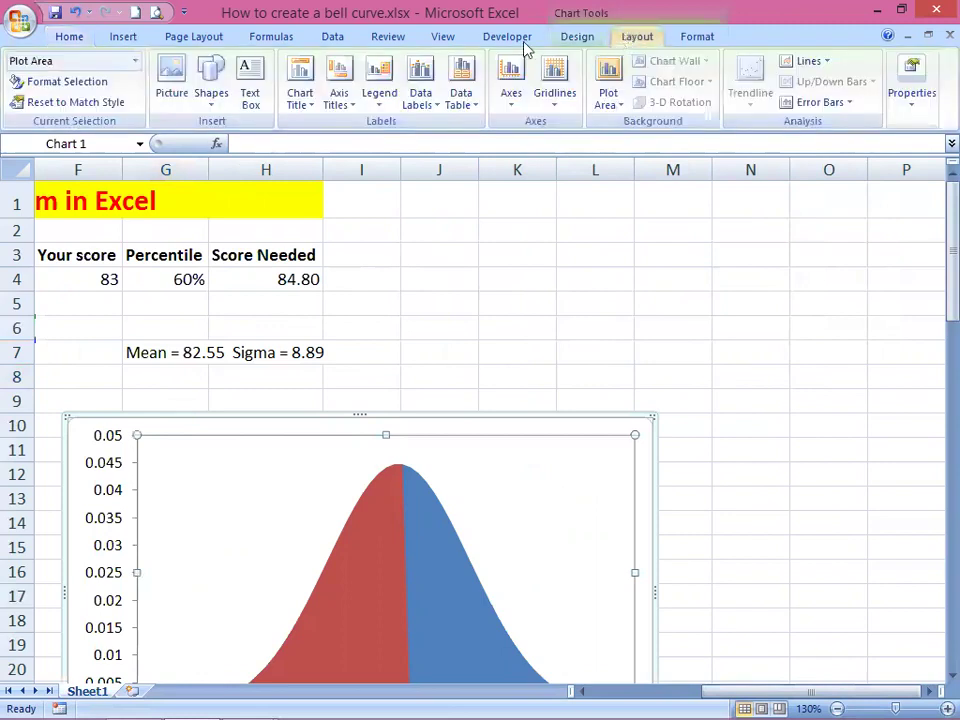
pyautogui.click(300, 82)
pyautogui.click(354, 184)
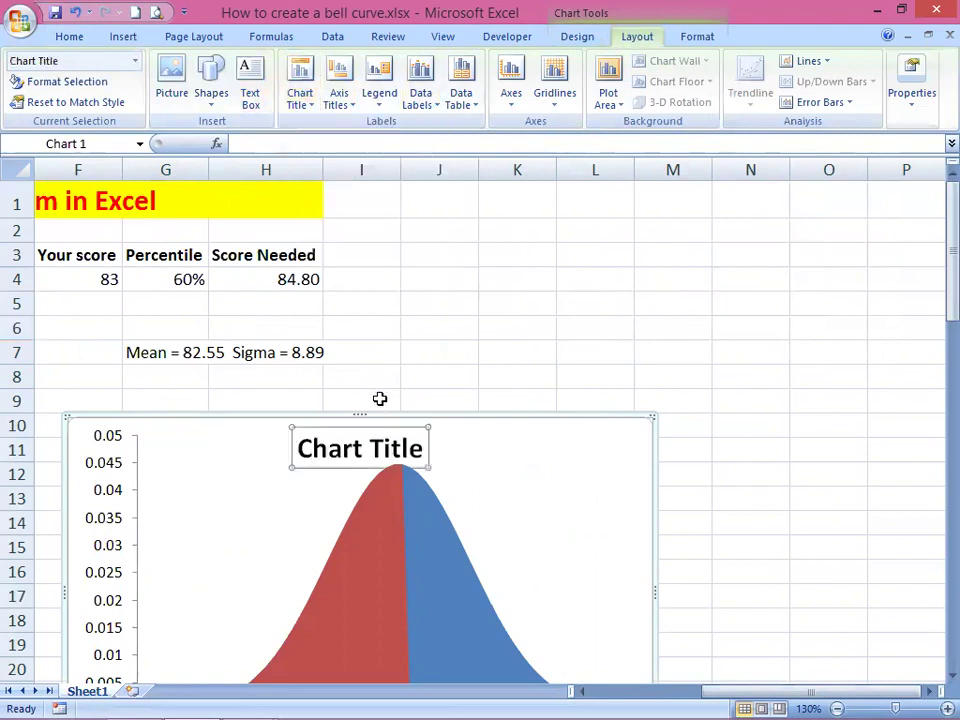
# Step: Link the chart title to the mean and sigma text with =Sheet1!$G$7
pyautogui.click(255, 148)
pyautogui.write('=')
pyautogui.click(158, 357)
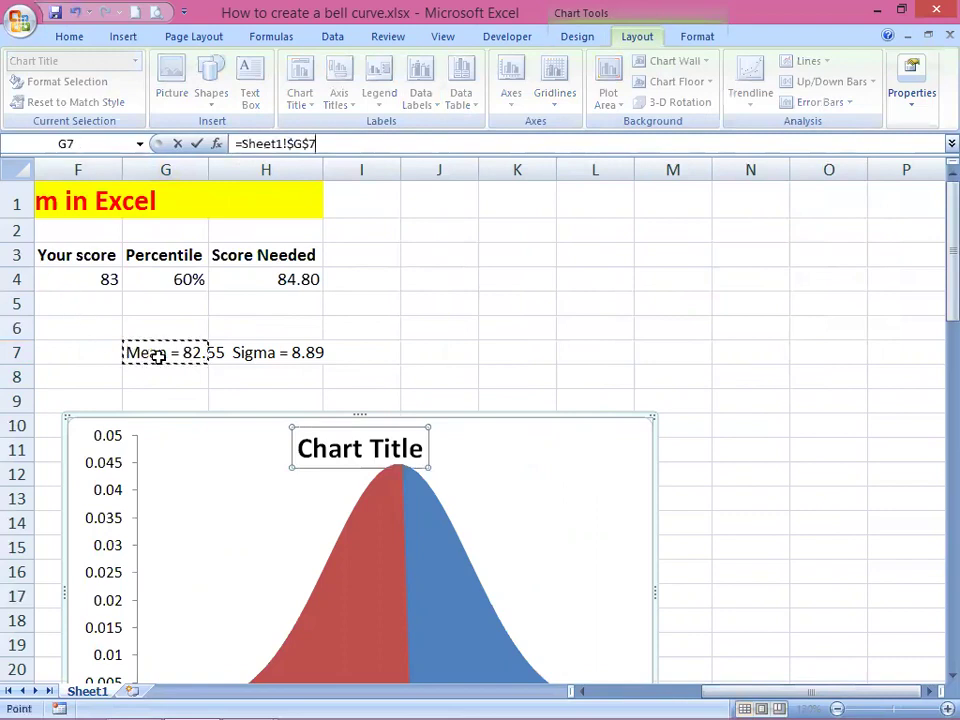
pyautogui.press('Return')
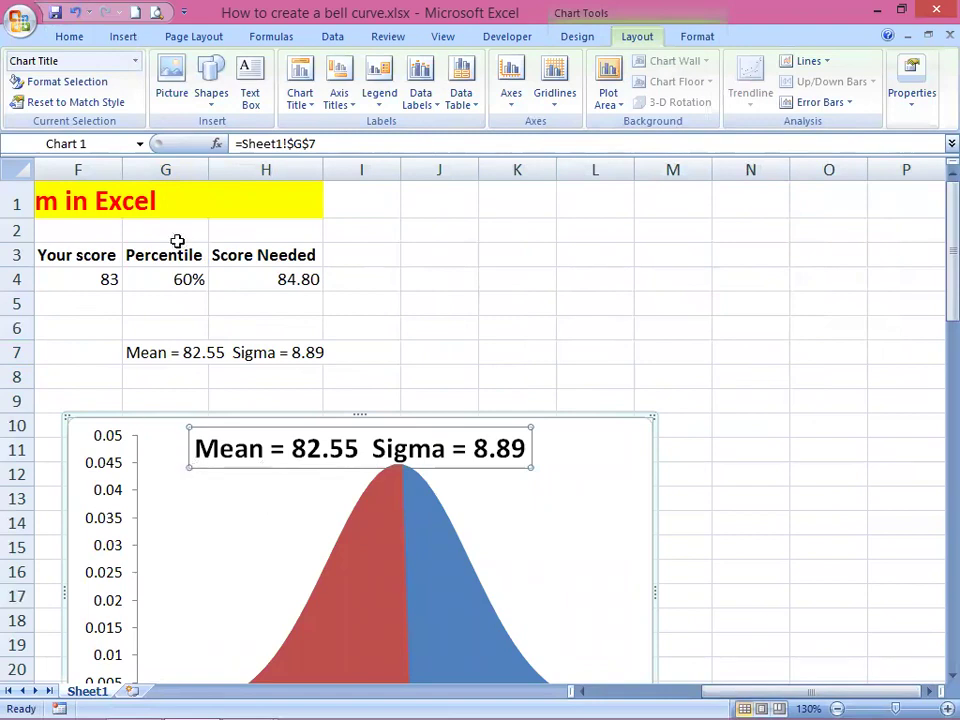
pyautogui.click(68, 36)
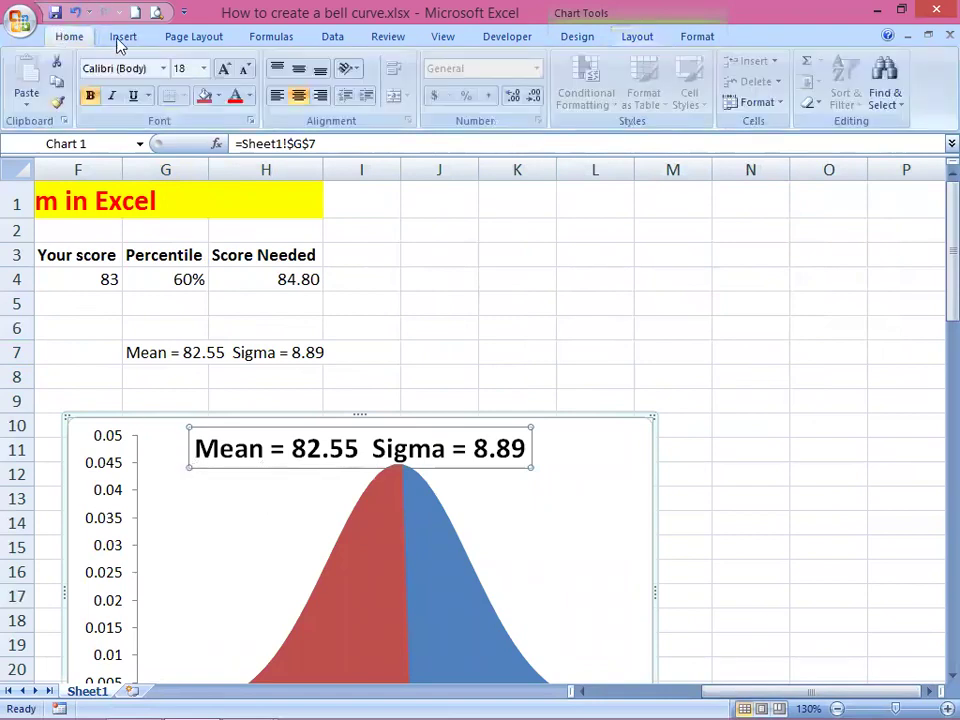
# Step: Reduce the chart title's font size to 14 and deselect the chart
pyautogui.click(246, 70)
pyautogui.click(246, 70)
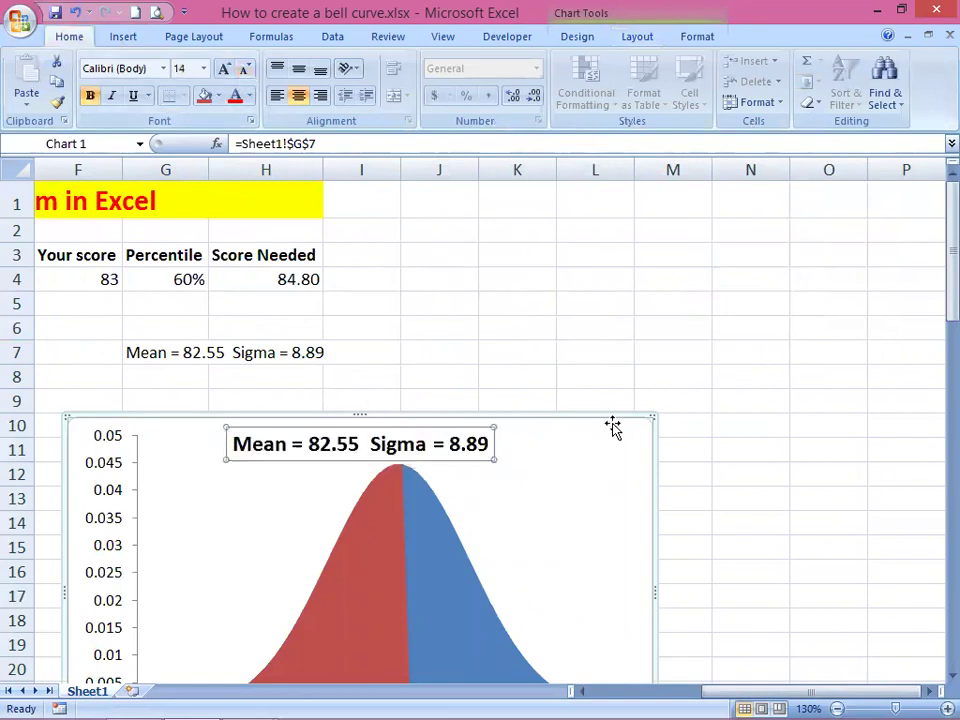
pyautogui.click(737, 403)
# Step: Review the bell curve chart with its linked title alongside the student score data
pyautogui.moveTo(755, 692); pyautogui.dragTo(857, 668)
pyautogui.scroll(-3, 829, 607)
pyautogui.scroll(1, 829, 602)
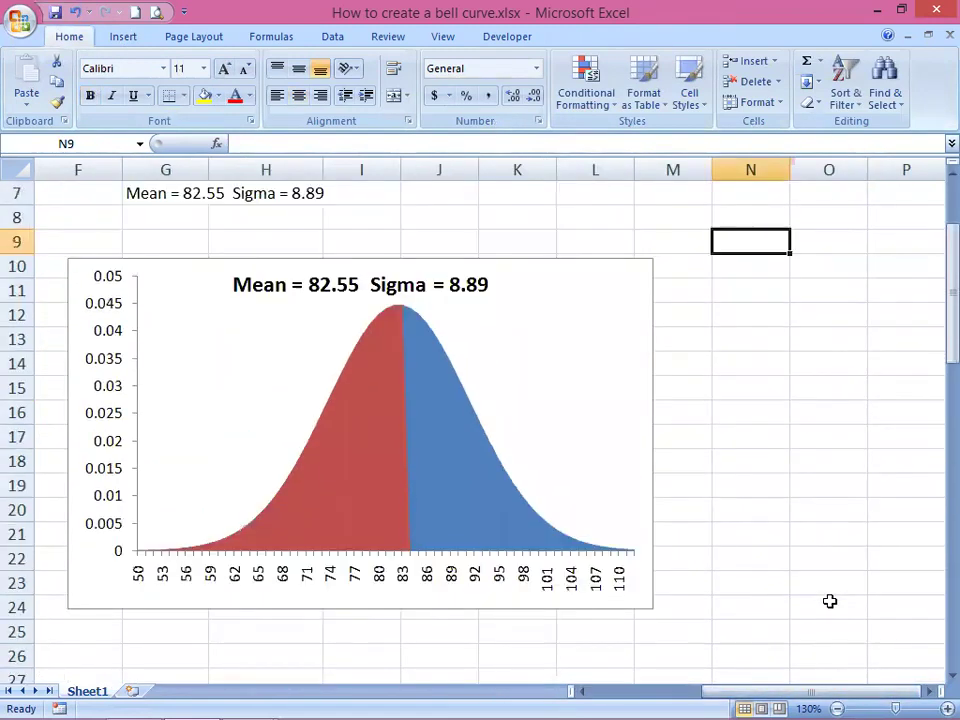
pyautogui.moveTo(876, 690); pyautogui.dragTo(693, 686)
pyautogui.scroll(2, 583, 492)
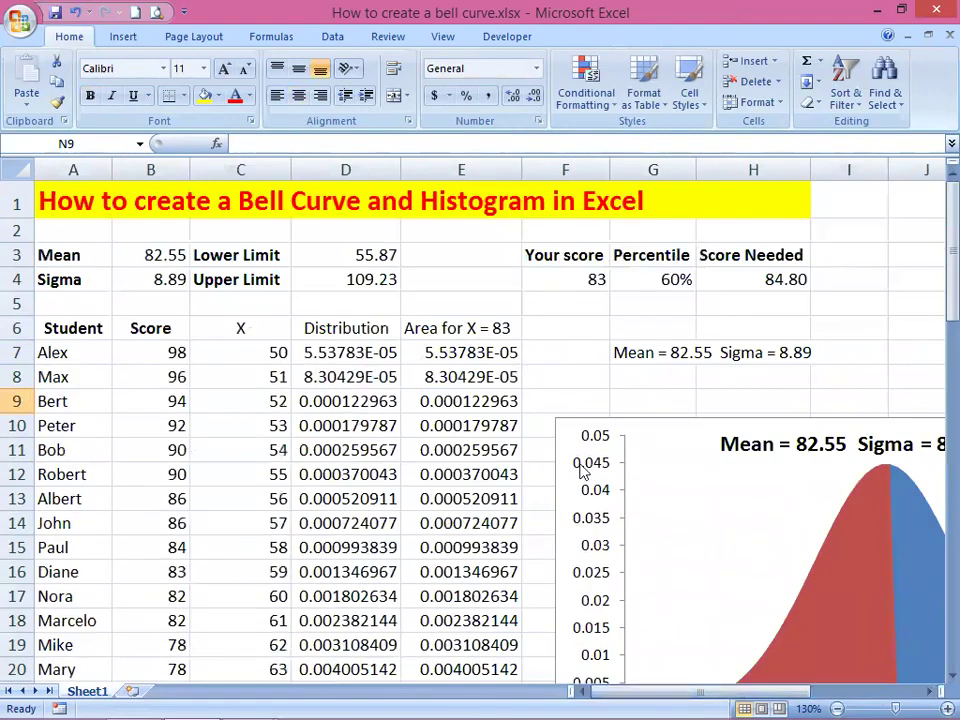
pyautogui.scroll(-1, 555, 470)
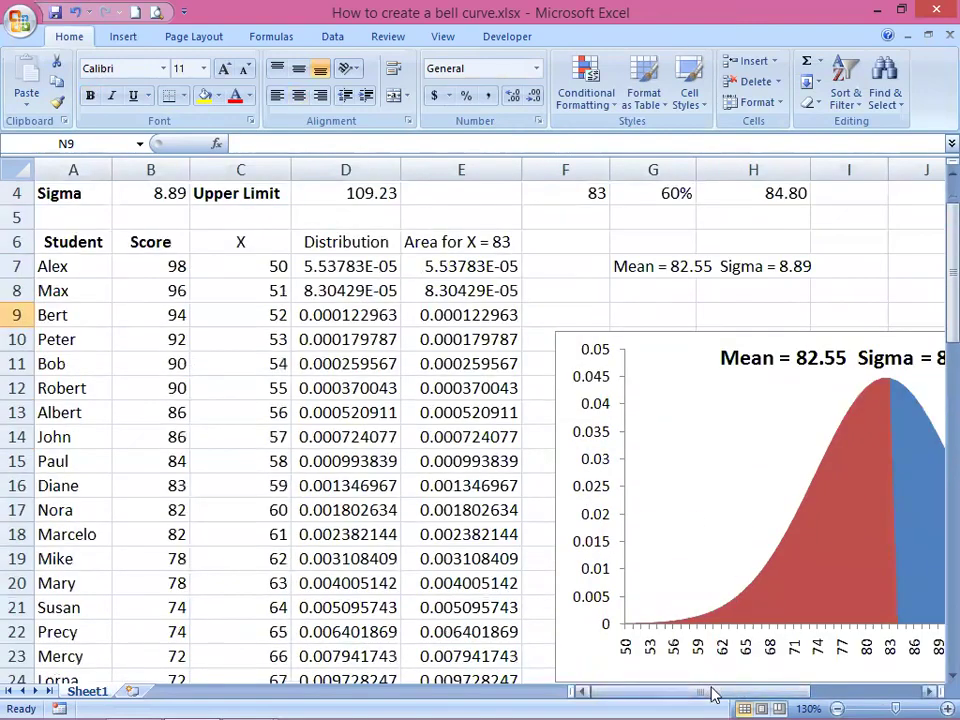
pyautogui.moveTo(713, 693); pyautogui.dragTo(823, 693)
pyautogui.scroll(1, 874, 636)
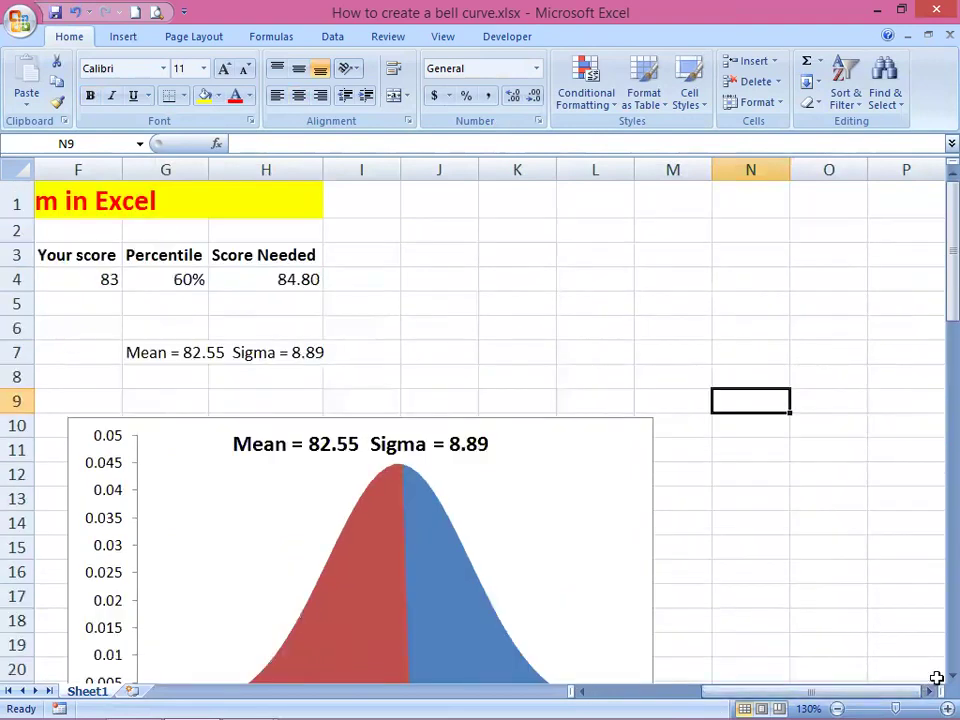
# Step: Enter the heading Random Numbers in cell N2 and fit column N's width to it
pyautogui.click(932, 689)
pyautogui.click(932, 689)
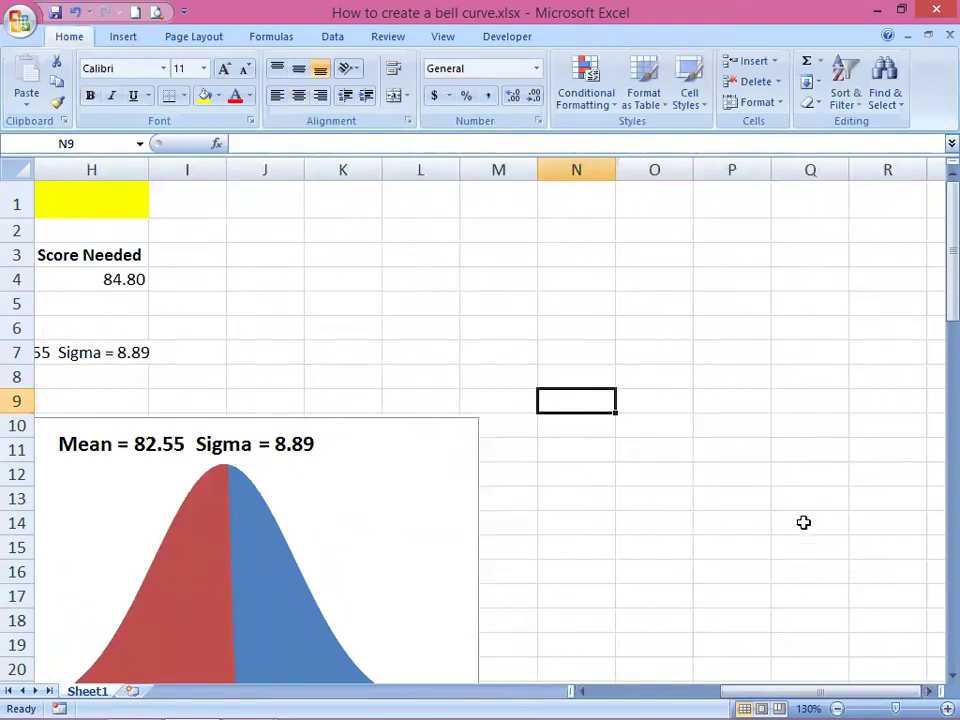
pyautogui.click(586, 237)
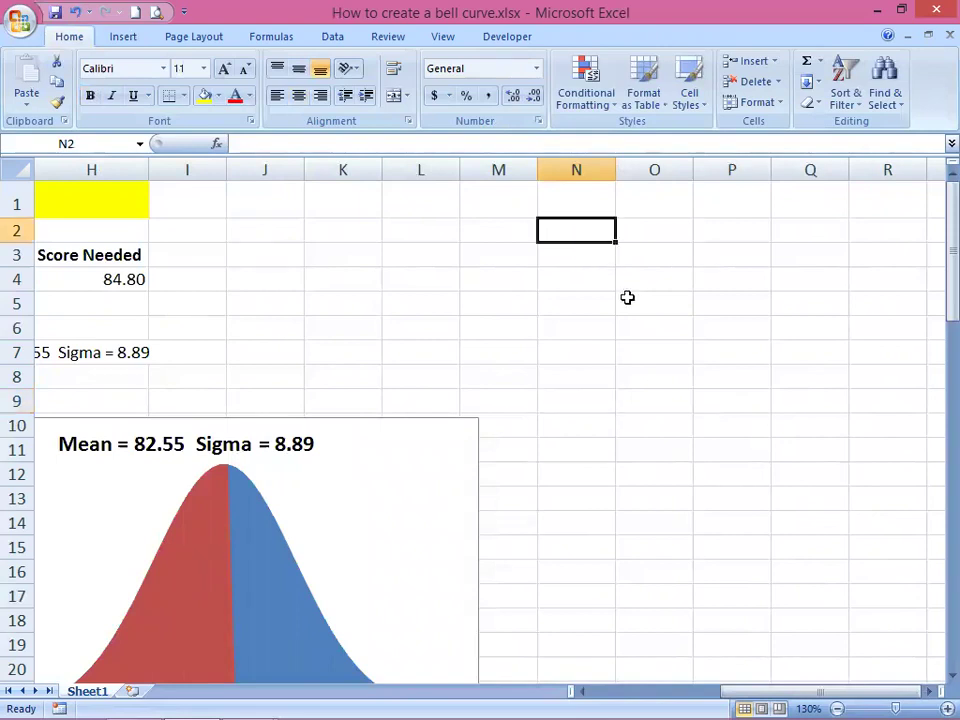
pyautogui.write('Random N')
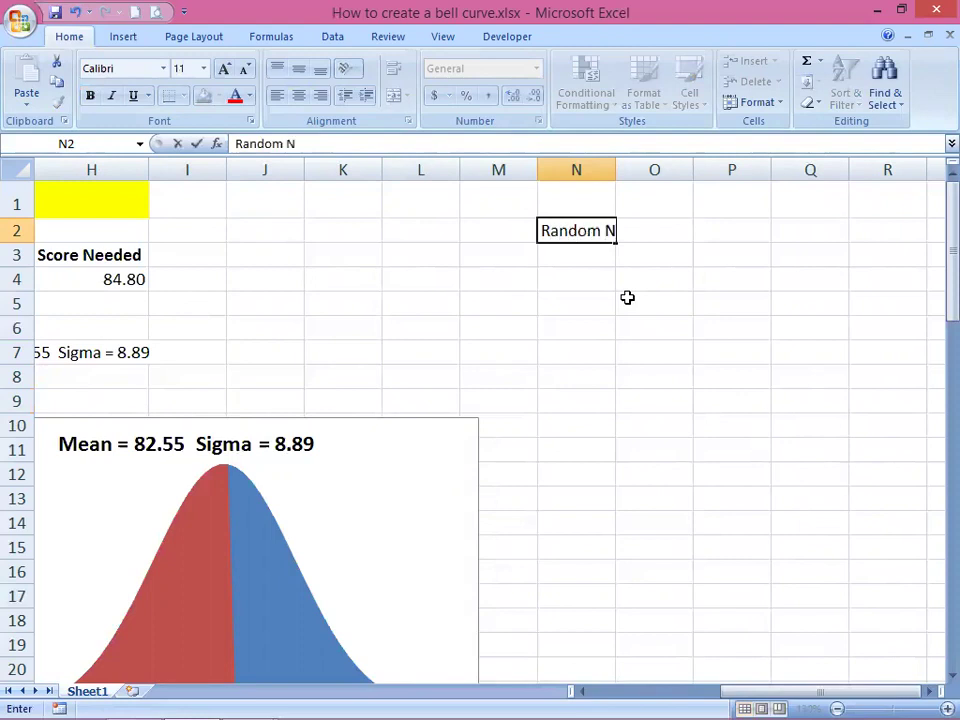
pyautogui.write('umbers')
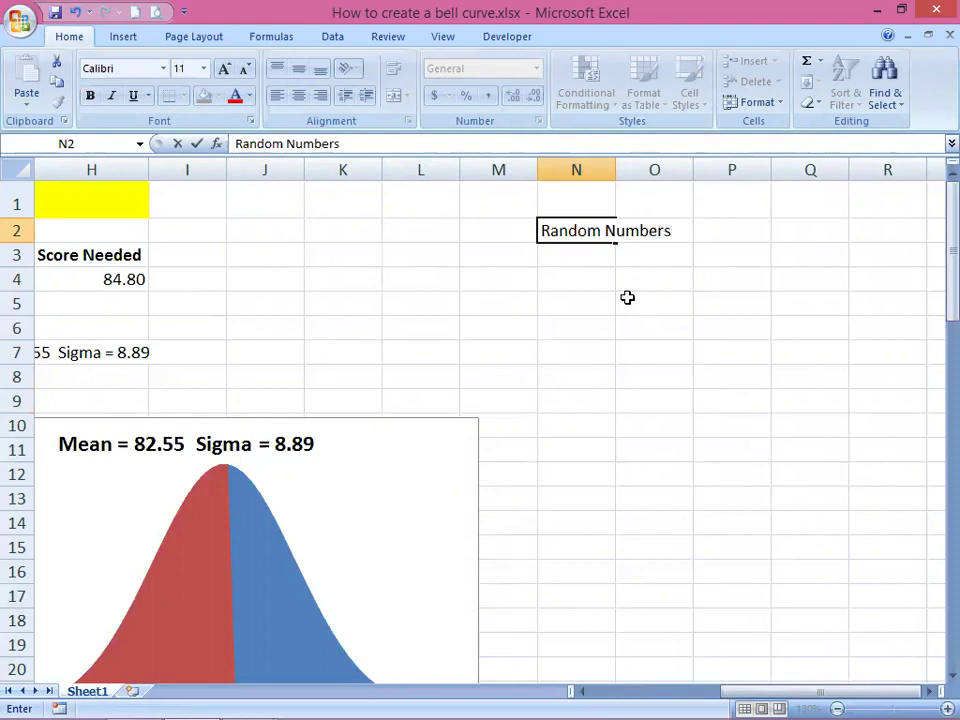
pyautogui.press('Return')
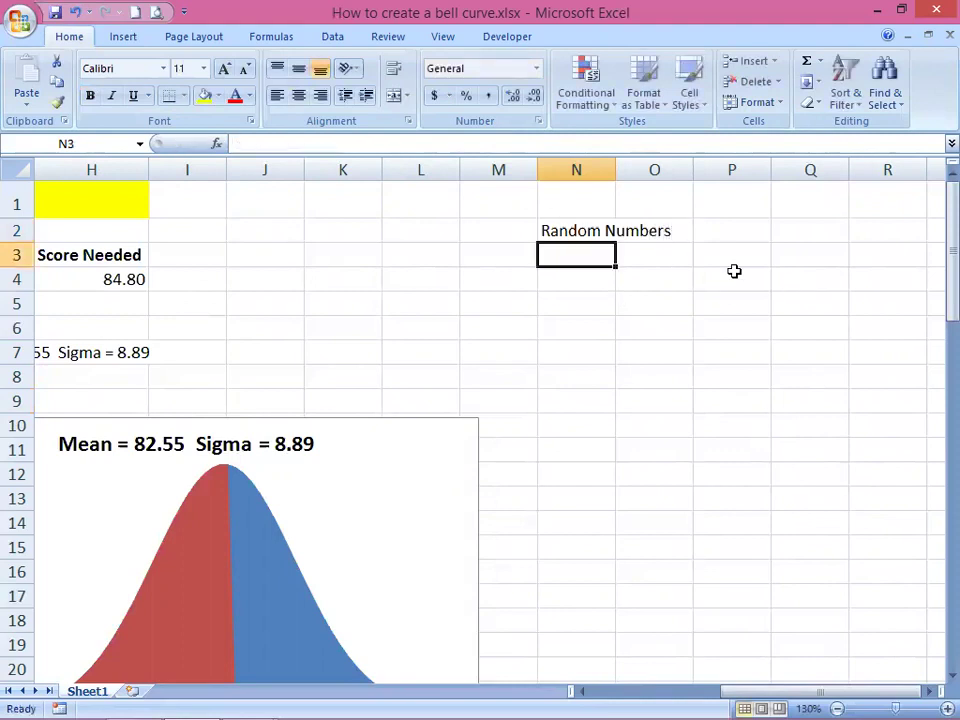
pyautogui.doubleClick(616, 170)
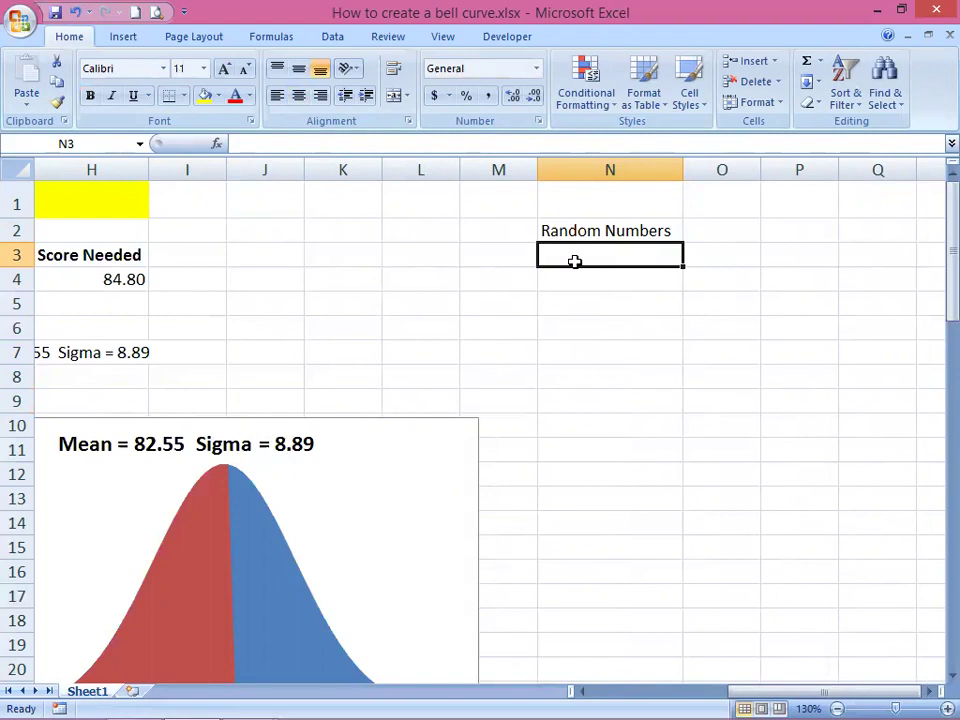
# Step: Open the Random Number Generation tool from the data analysis tools
pyautogui.click(334, 40)
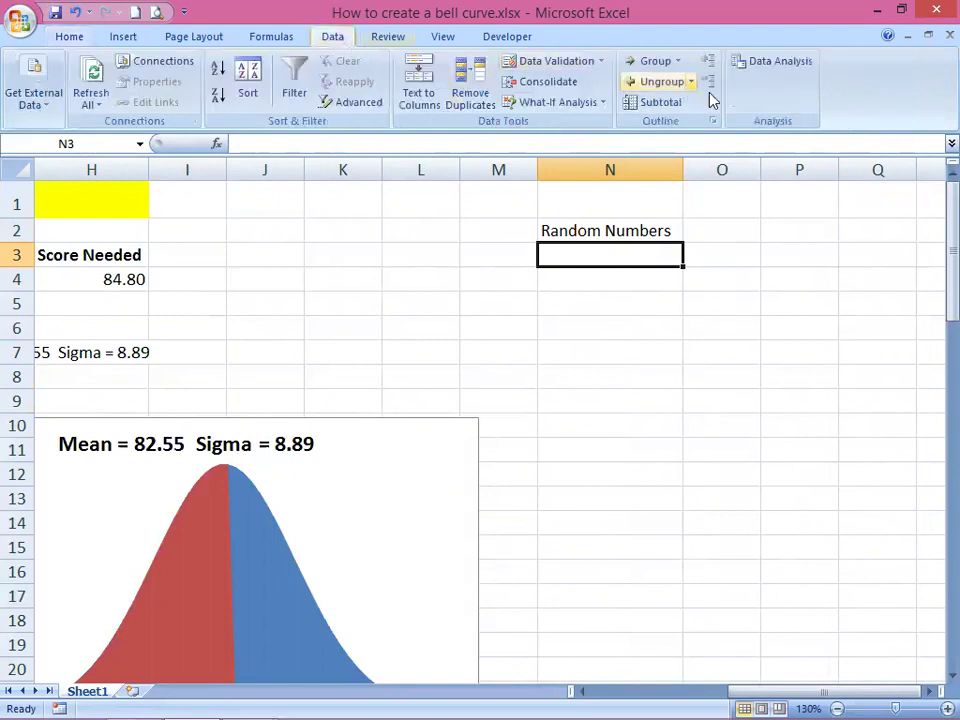
pyautogui.click(775, 65)
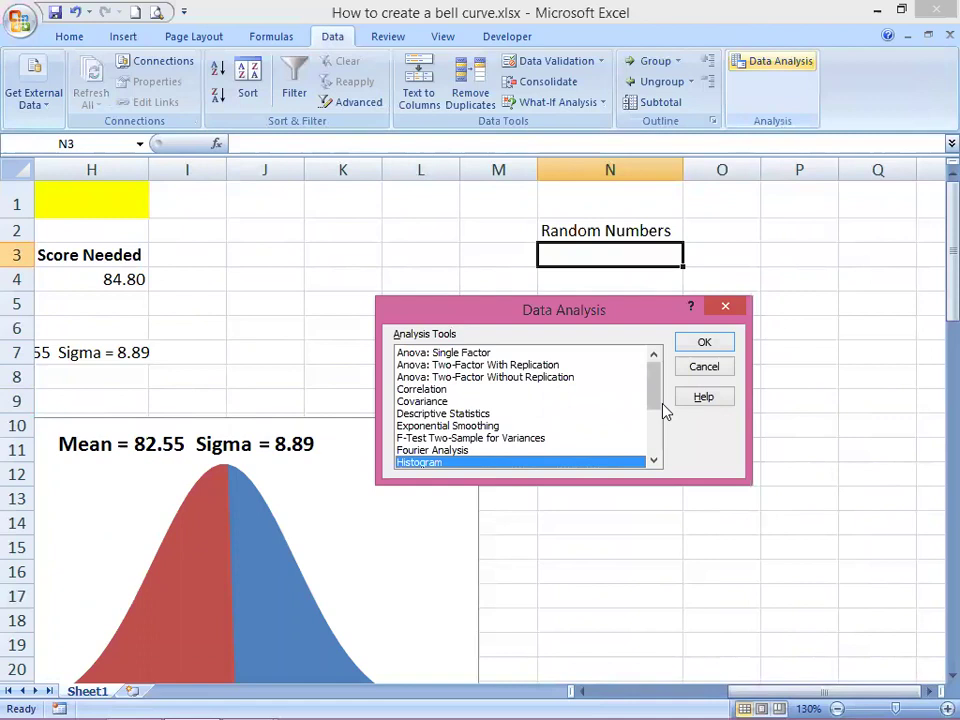
pyautogui.press('c')
pyautogui.moveTo(654, 384); pyautogui.dragTo(658, 402)
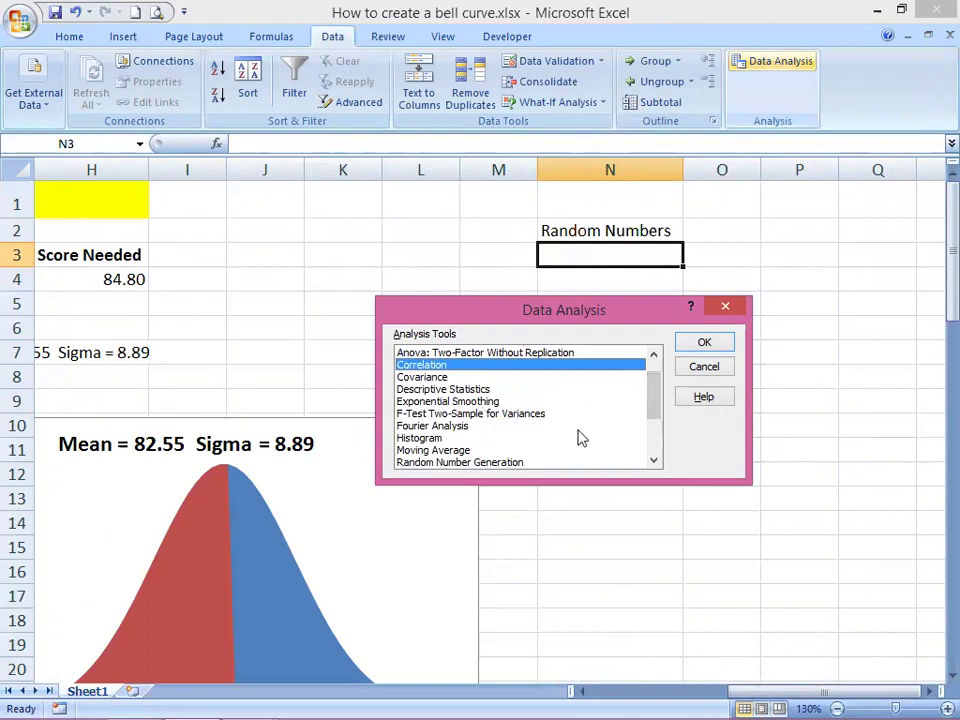
pyautogui.click(516, 462)
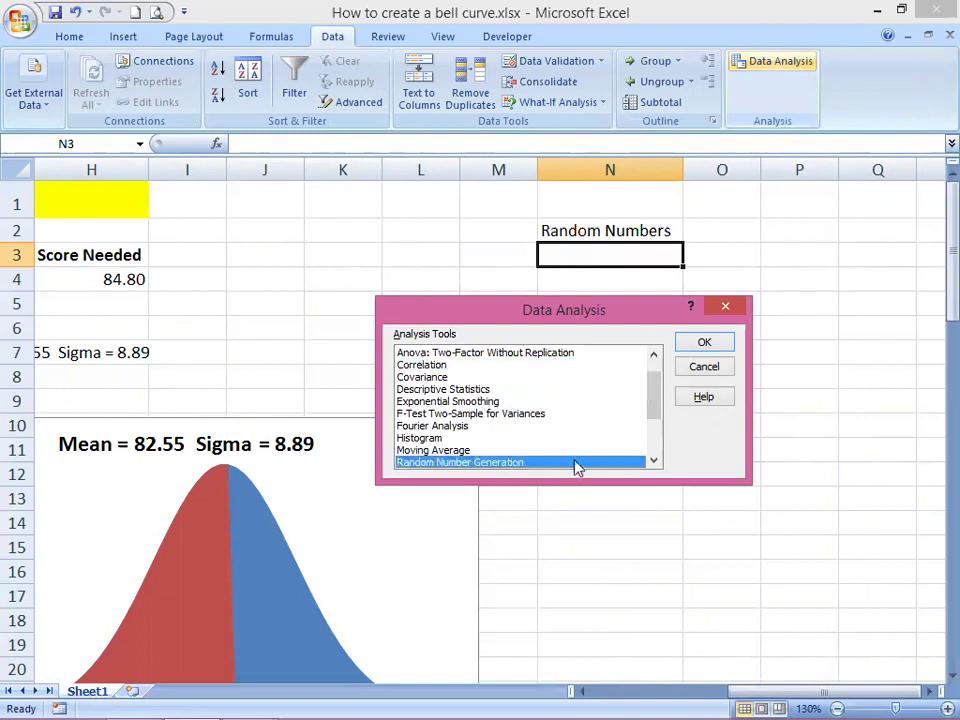
pyautogui.click(705, 344)
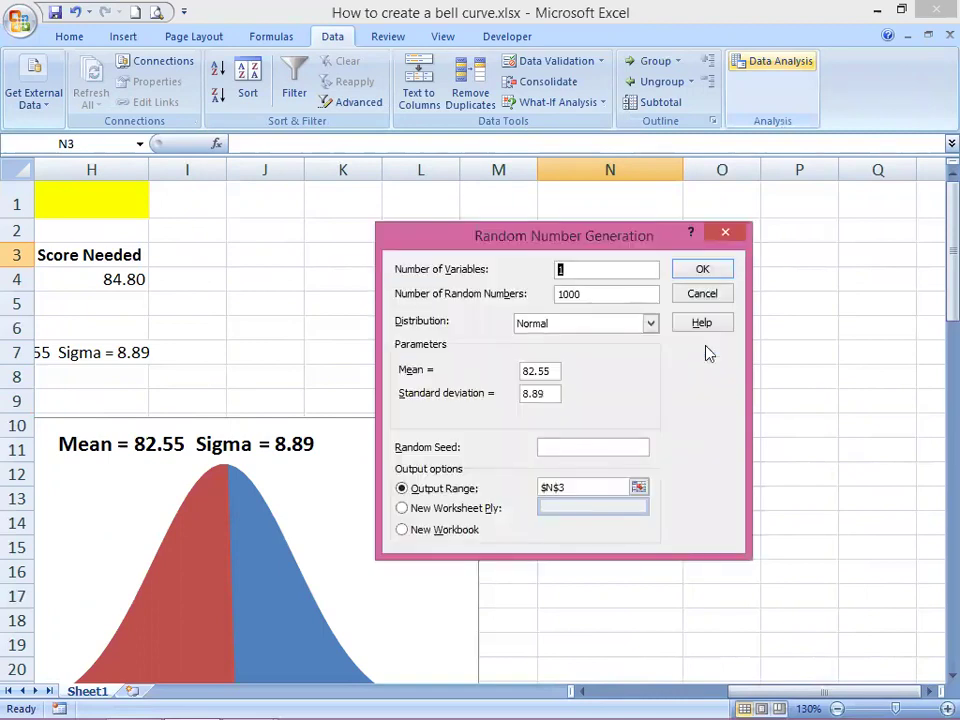
# Step: Set the number of random numbers to 500 with a Normal distribution
pyautogui.click(604, 297)
pyautogui.moveTo(601, 296); pyautogui.dragTo(560, 294)
pyautogui.write('50')
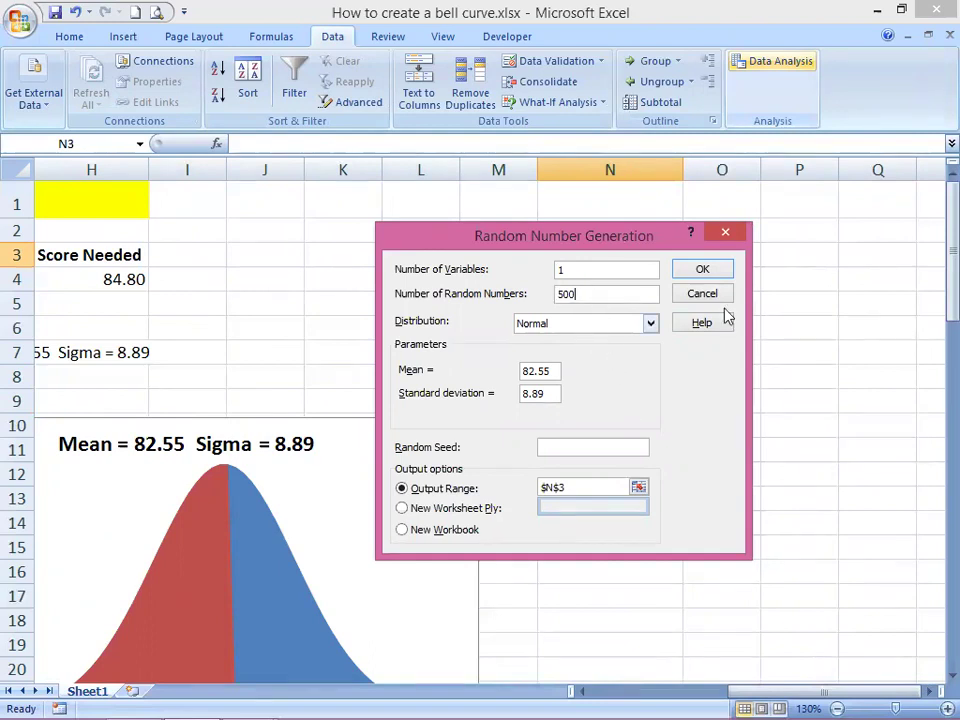
pyautogui.click(650, 323)
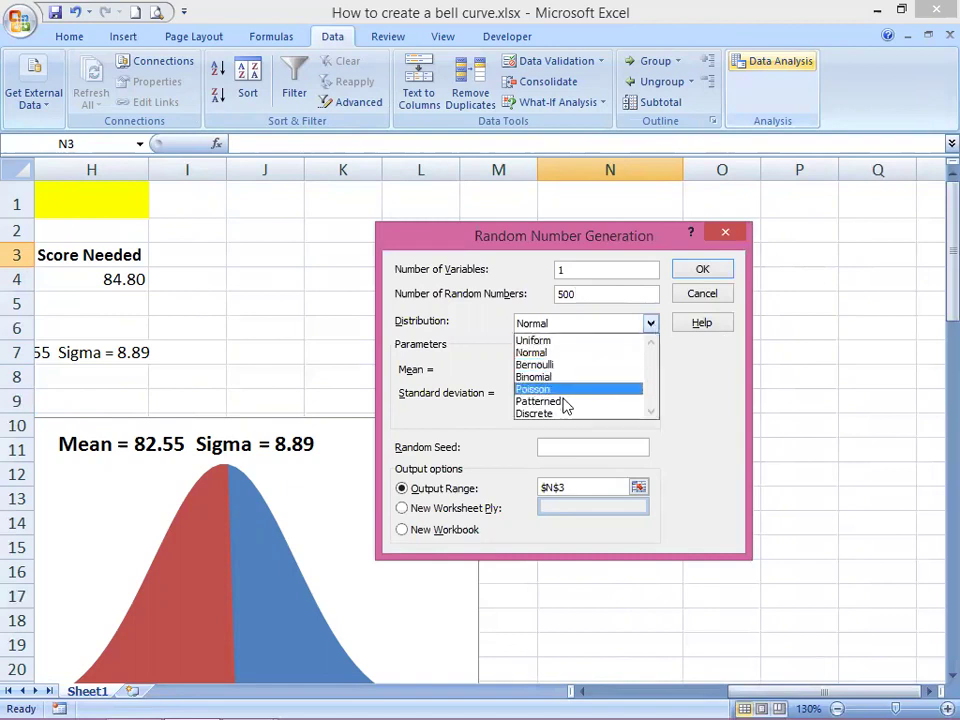
pyautogui.click(565, 354)
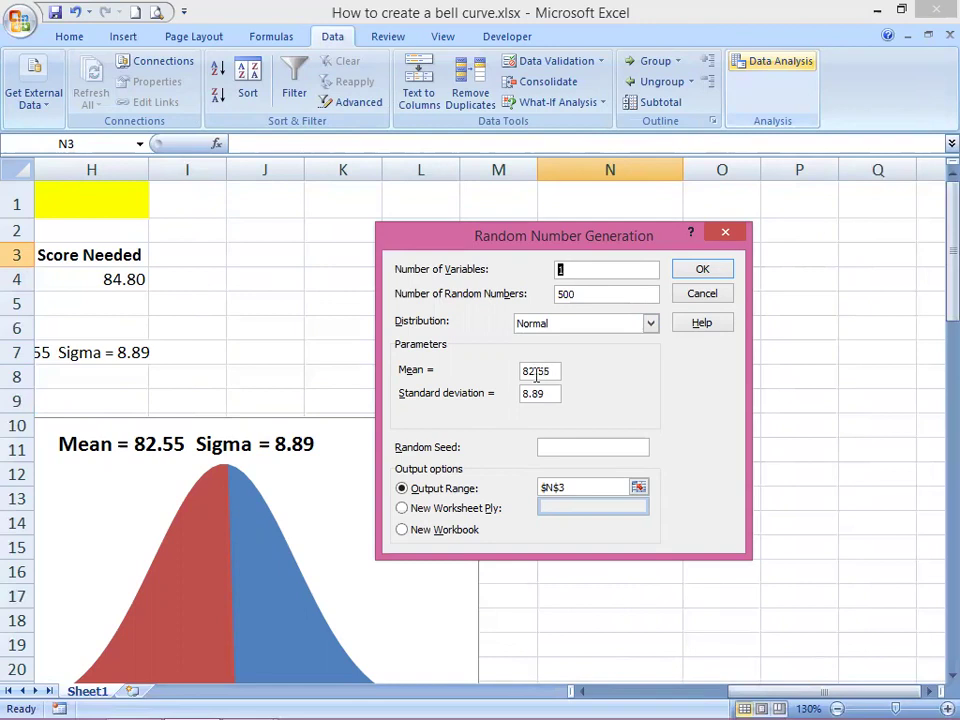
# Step: Generate the random numbers with mean 82.55 and standard deviation 8.89, using $N$3 as the output range
pyautogui.moveTo(543, 371); pyautogui.dragTo(556, 373)
pyautogui.click(557, 393)
pyautogui.moveTo(574, 487); pyautogui.dragTo(546, 485)
pyautogui.moveTo(620, 235); pyautogui.dragTo(683, 345)
pyautogui.click(607, 254)
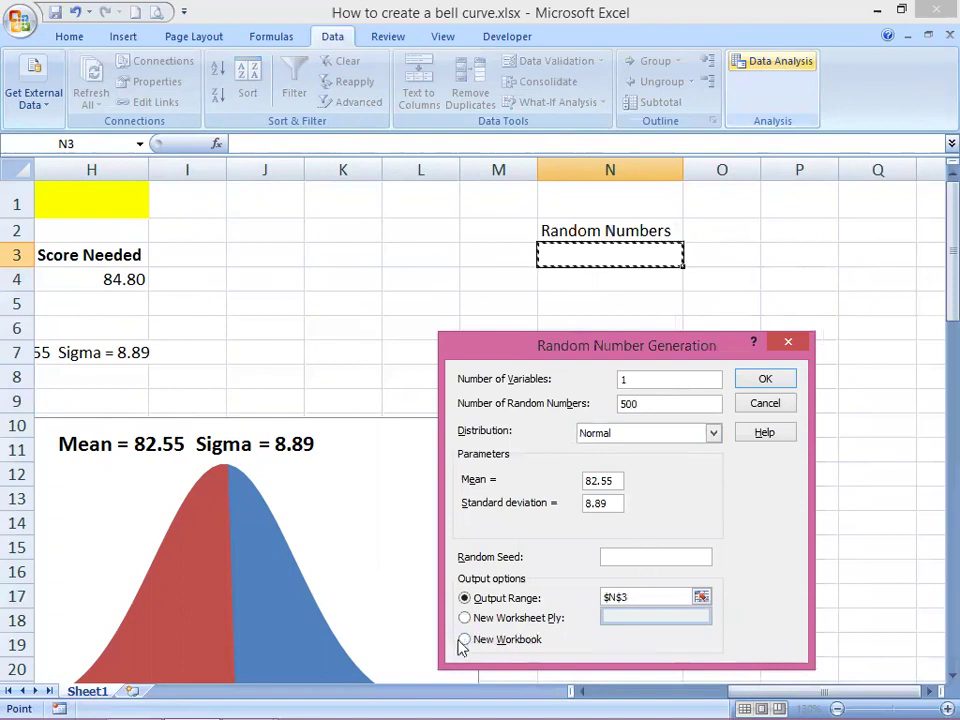
pyautogui.click(776, 379)
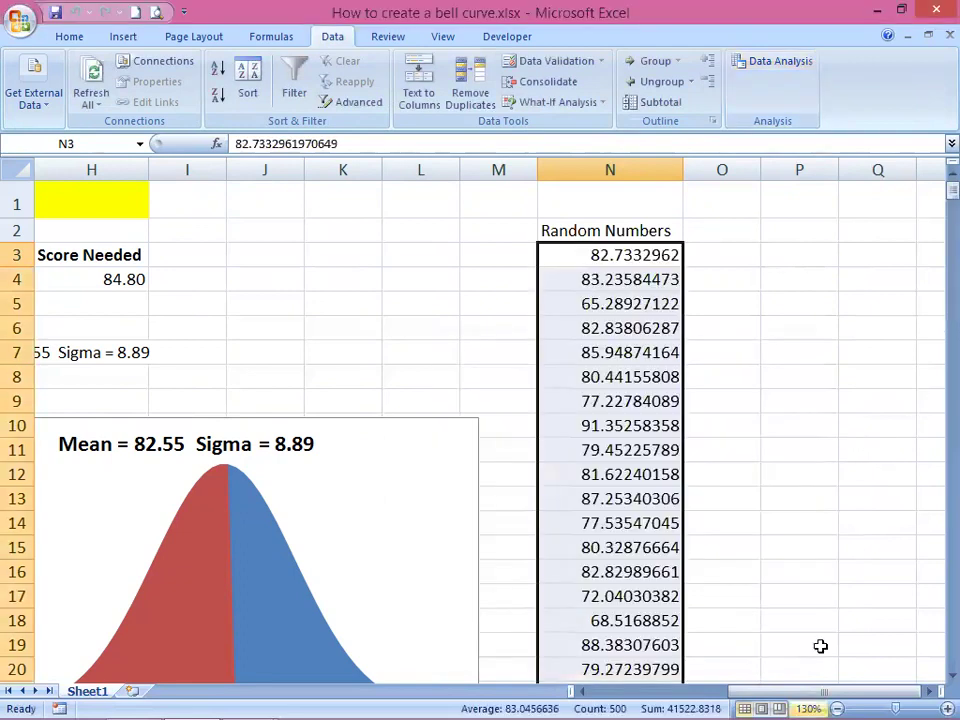
# Step: Enter the heading Bin in cell O2, beside the Random Numbers heading
pyautogui.click(840, 691)
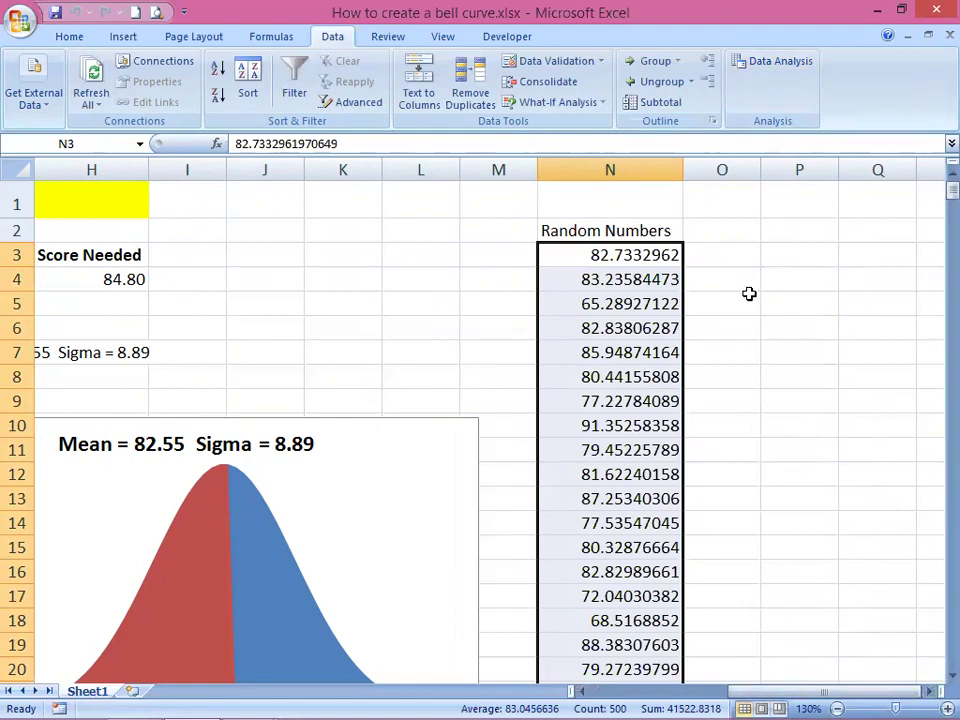
pyautogui.click(724, 231)
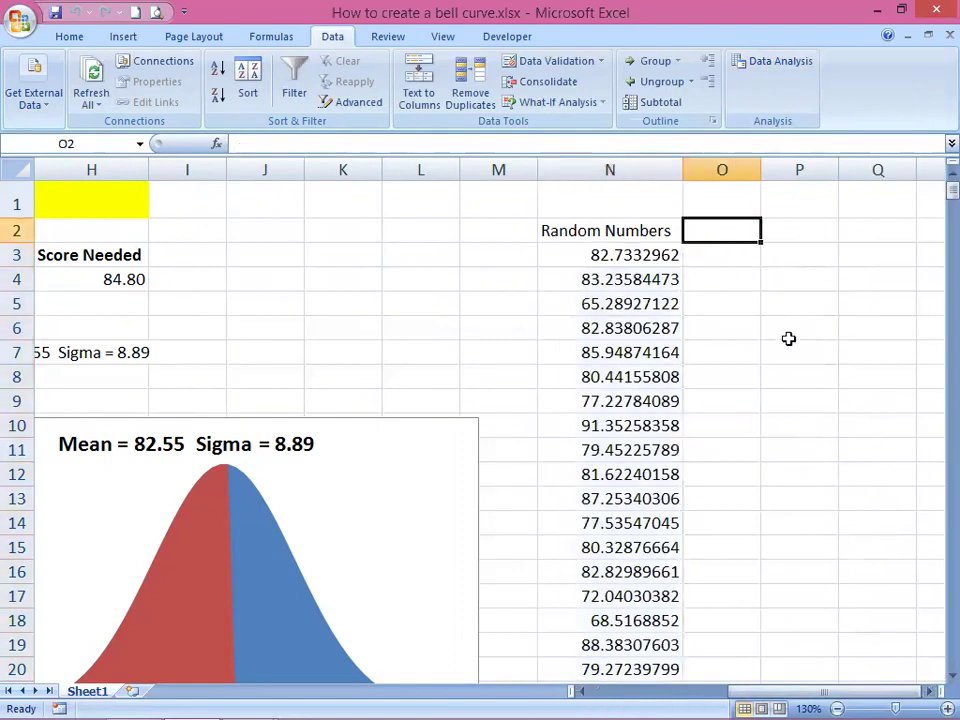
pyautogui.write('bi')
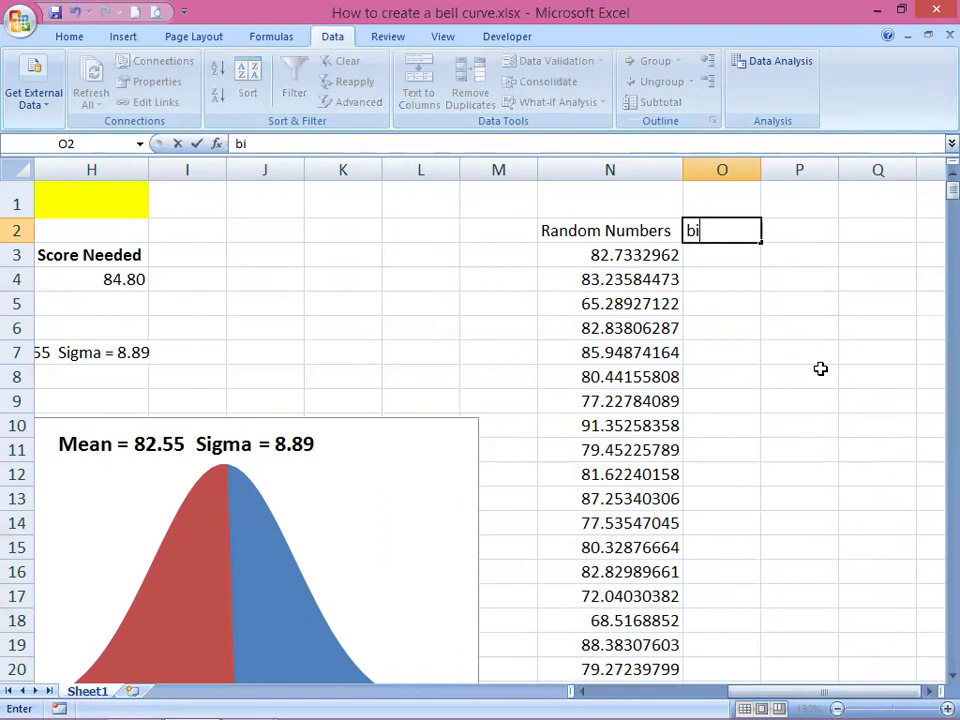
pyautogui.press('BackSpace')
pyautogui.press('BackSpace')
pyautogui.write('B')
pyautogui.press('Return')
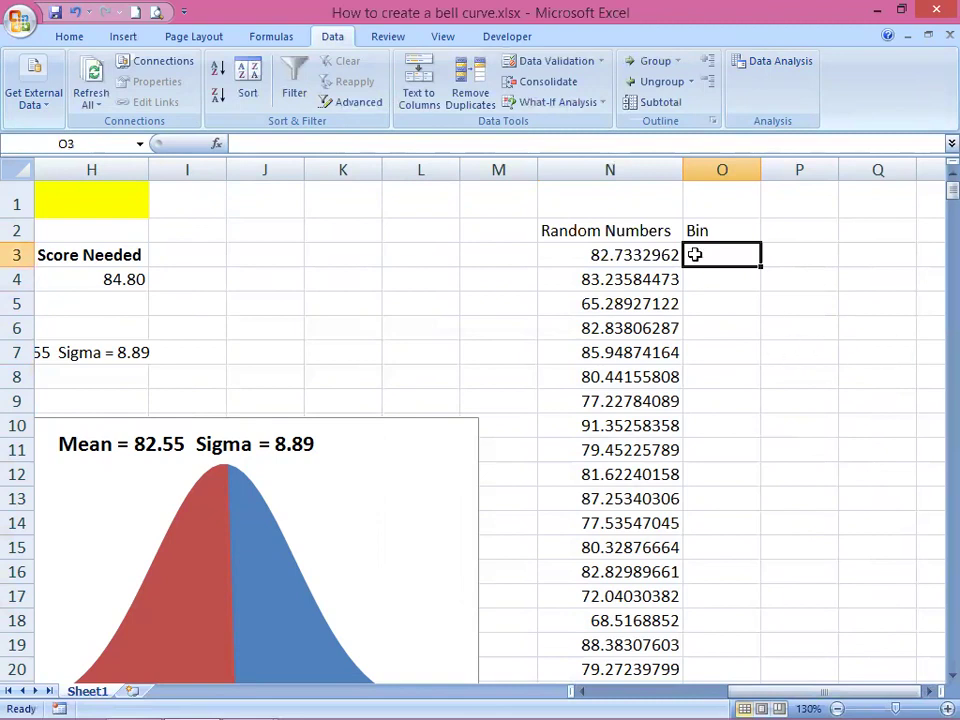
# Step: Center the Random Numbers and Bin headings in N2:O2
pyautogui.moveTo(679, 233); pyautogui.dragTo(705, 231)
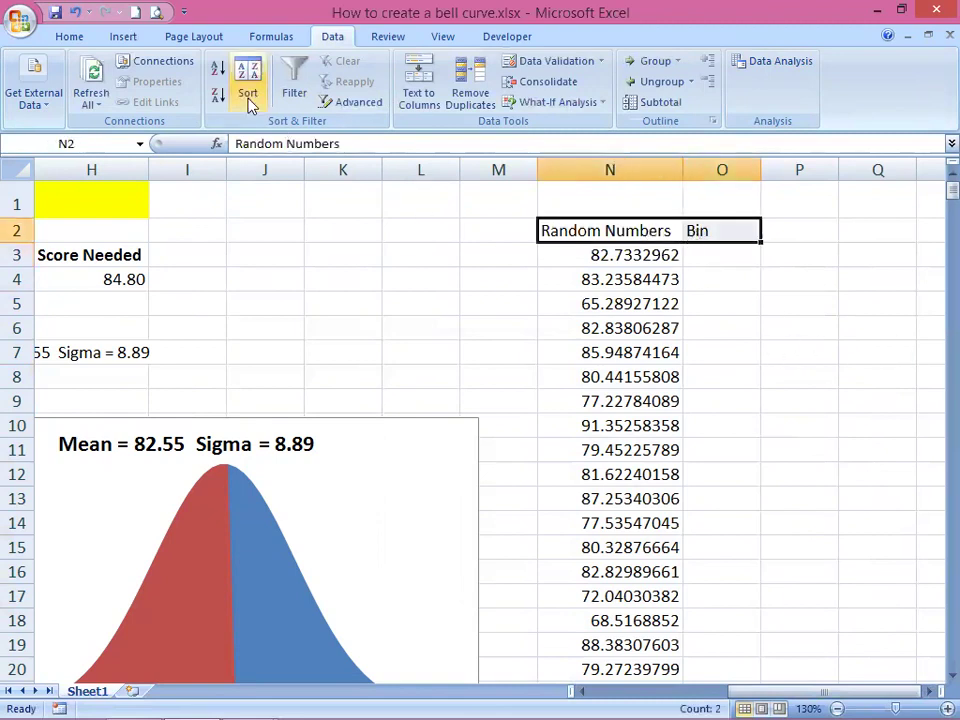
pyautogui.click(69, 36)
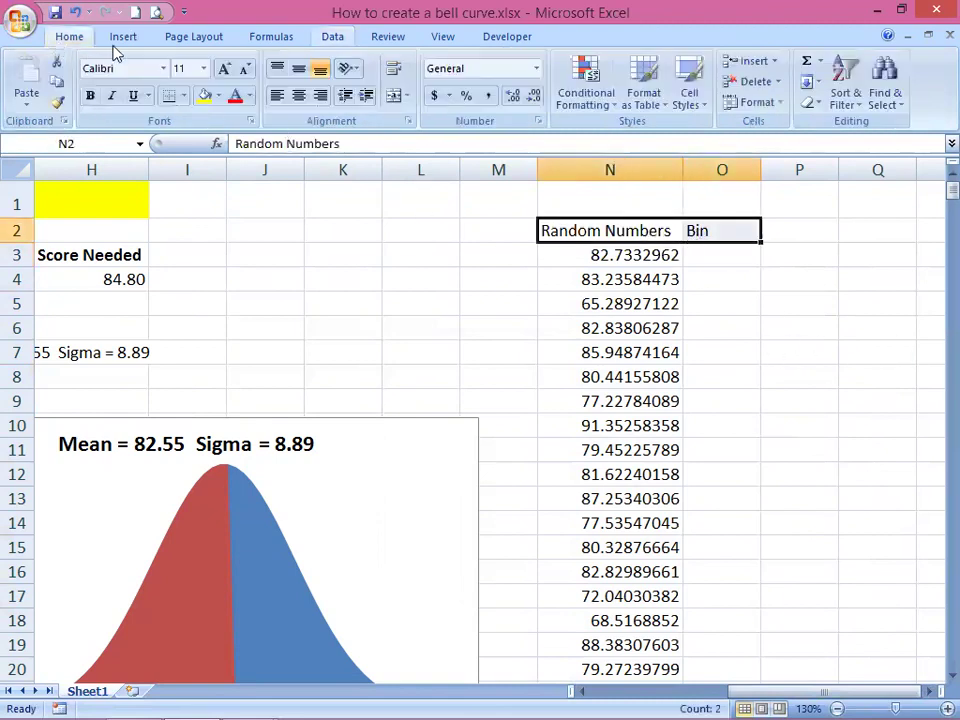
pyautogui.click(299, 95)
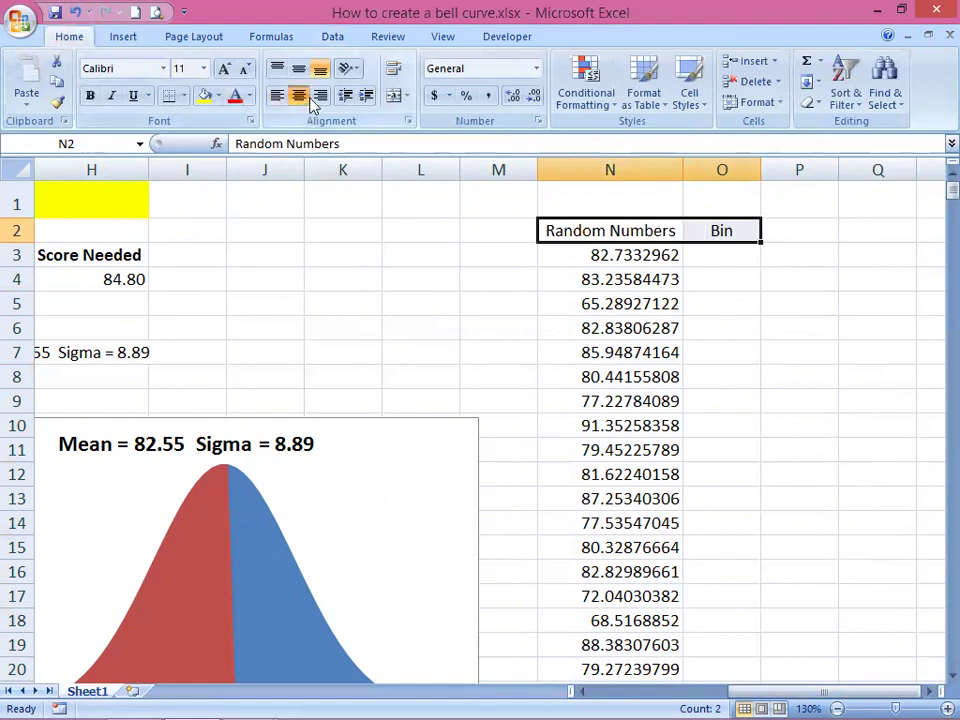
# Step: Enter the first bin value in cell O3 as an absolute reference to the lower limit, =$D$3
pyautogui.click(717, 259)
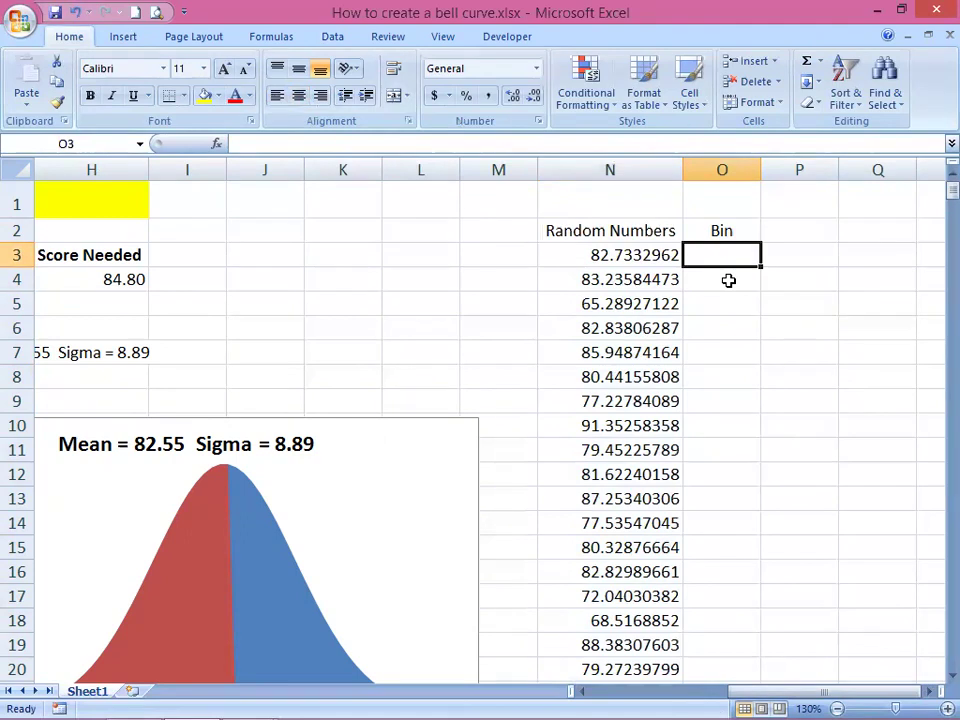
pyautogui.write('=')
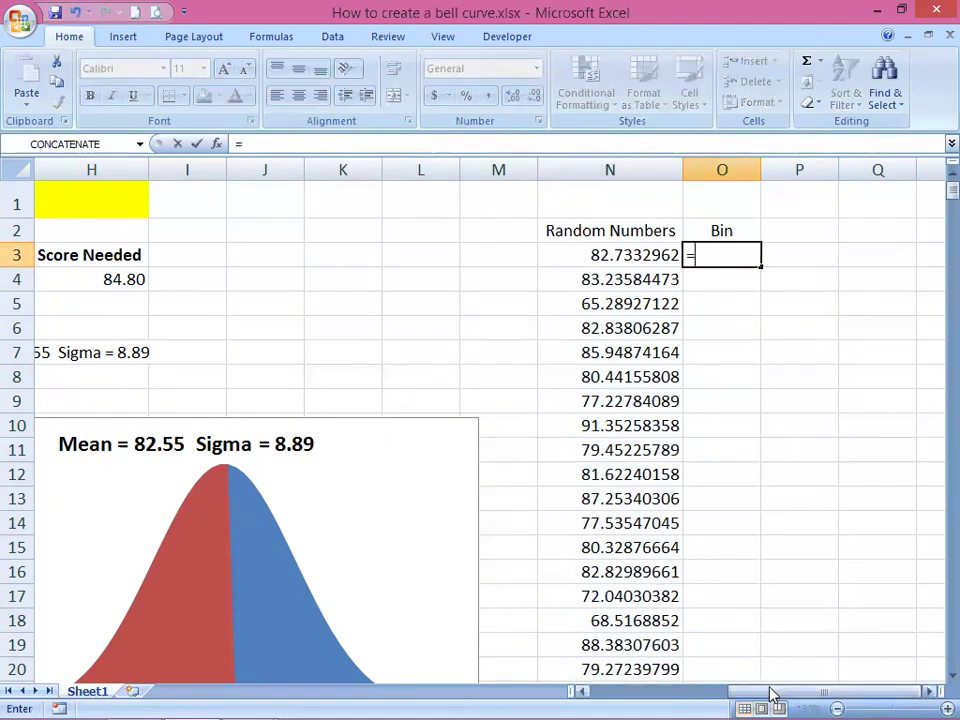
pyautogui.moveTo(771, 690); pyautogui.dragTo(648, 691)
pyautogui.click(380, 254)
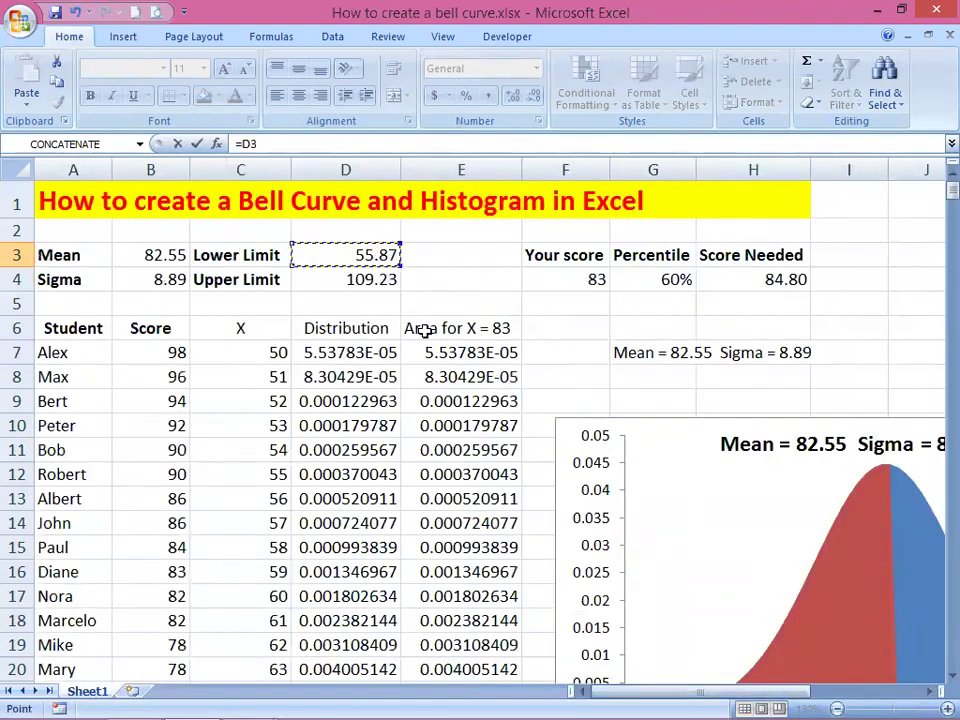
pyautogui.press('F4')
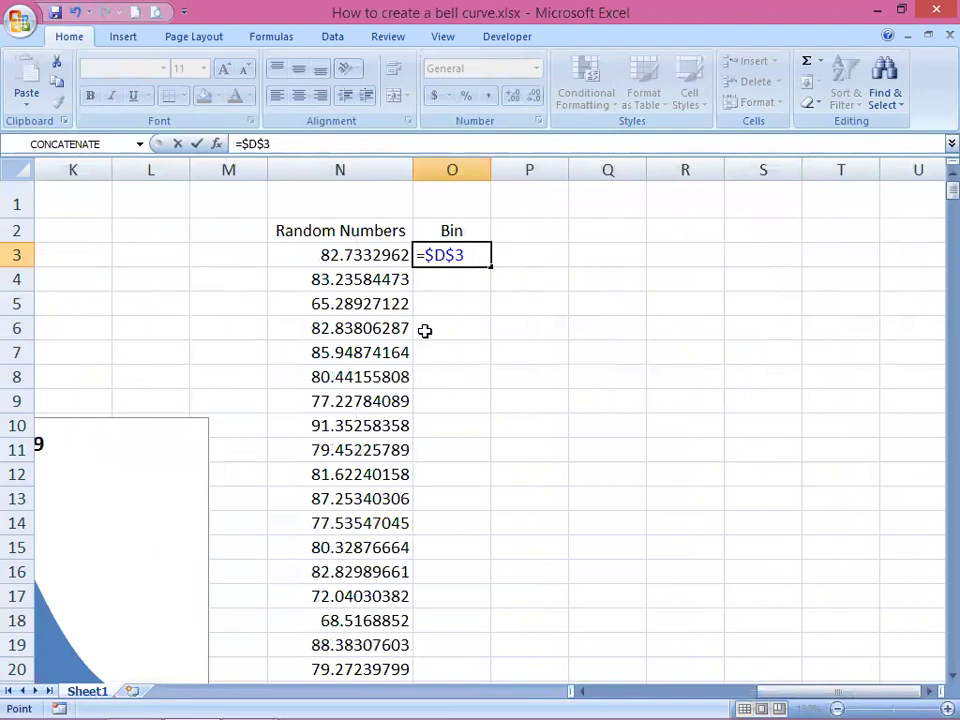
pyautogui.press('Return')
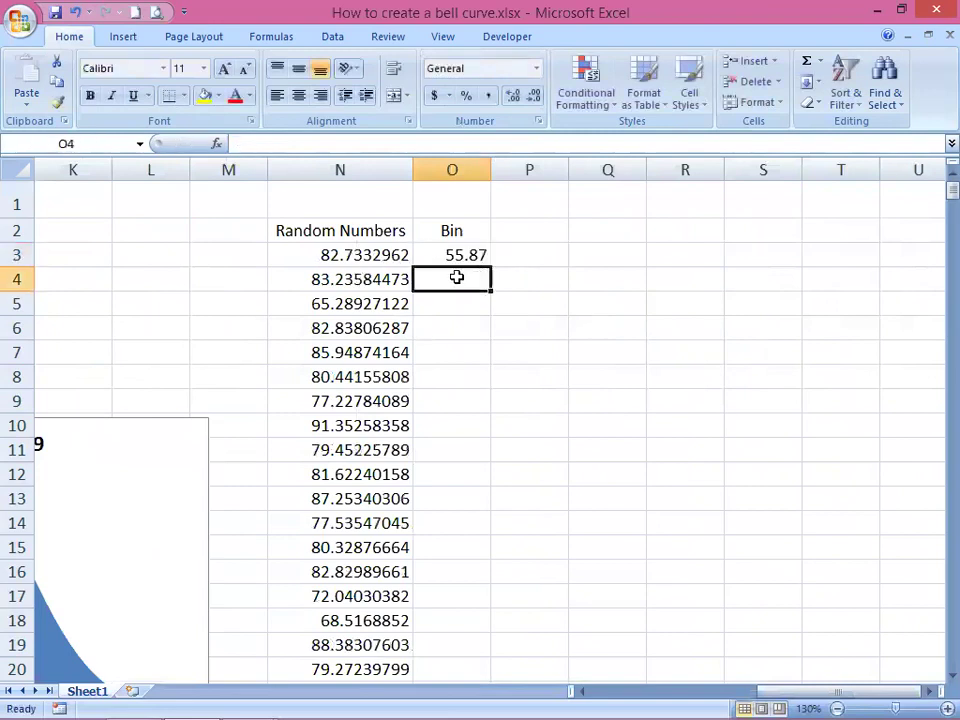
# Step: Enter the second bin value in O4 by adding sigma as an absolute reference to the first bin, =O3+$B$4
pyautogui.write('=')
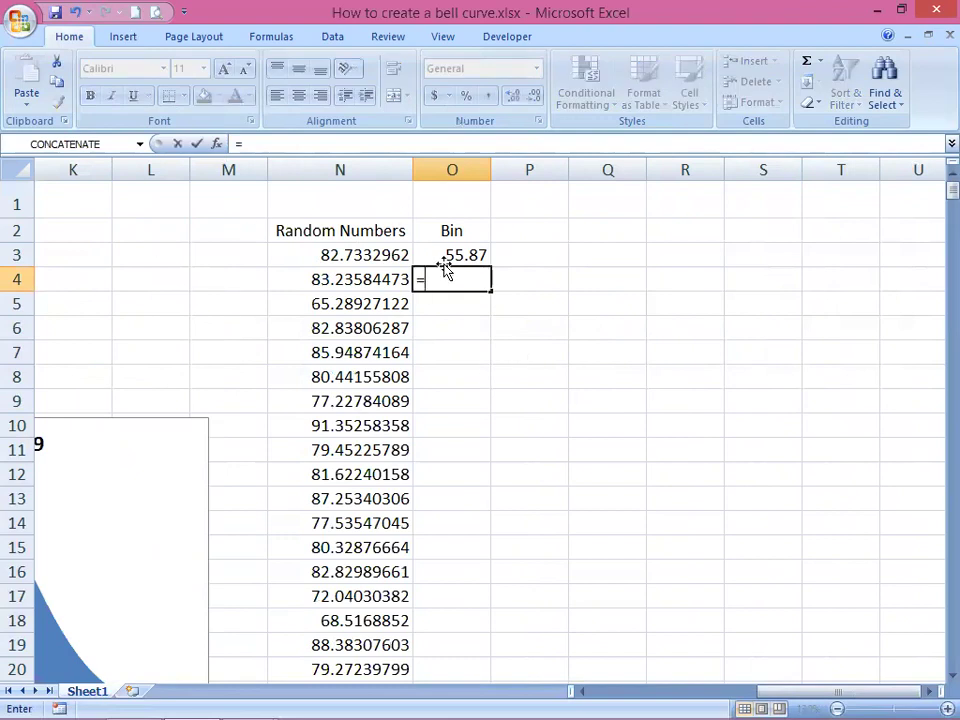
pyautogui.click(442, 256)
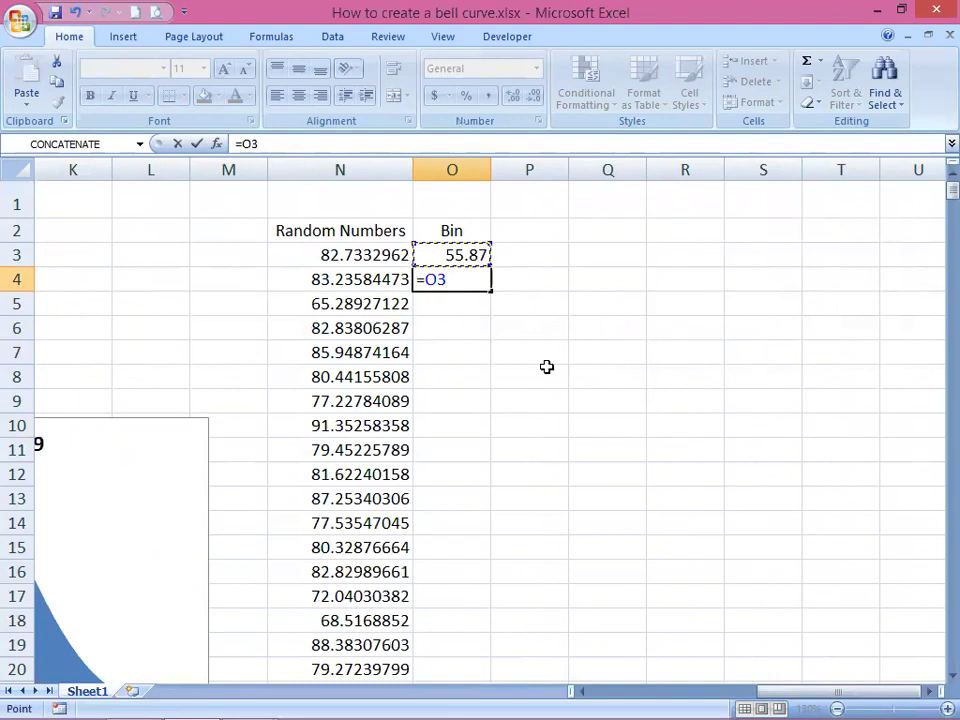
pyautogui.write('+')
pyautogui.moveTo(779, 694); pyautogui.dragTo(583, 681)
pyautogui.click(152, 271)
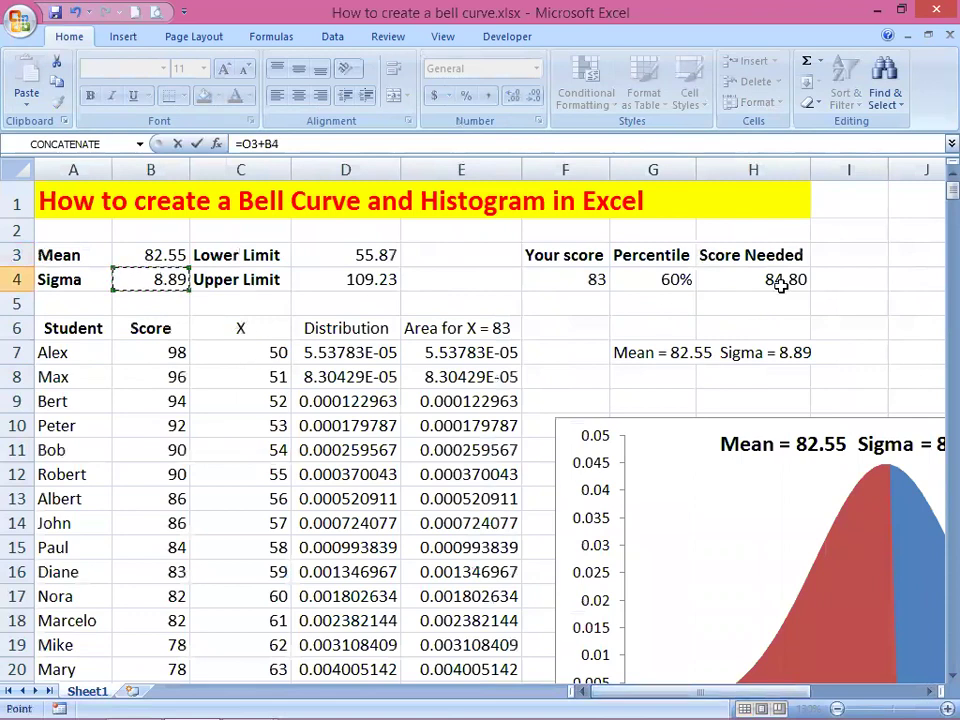
pyautogui.press('F4')
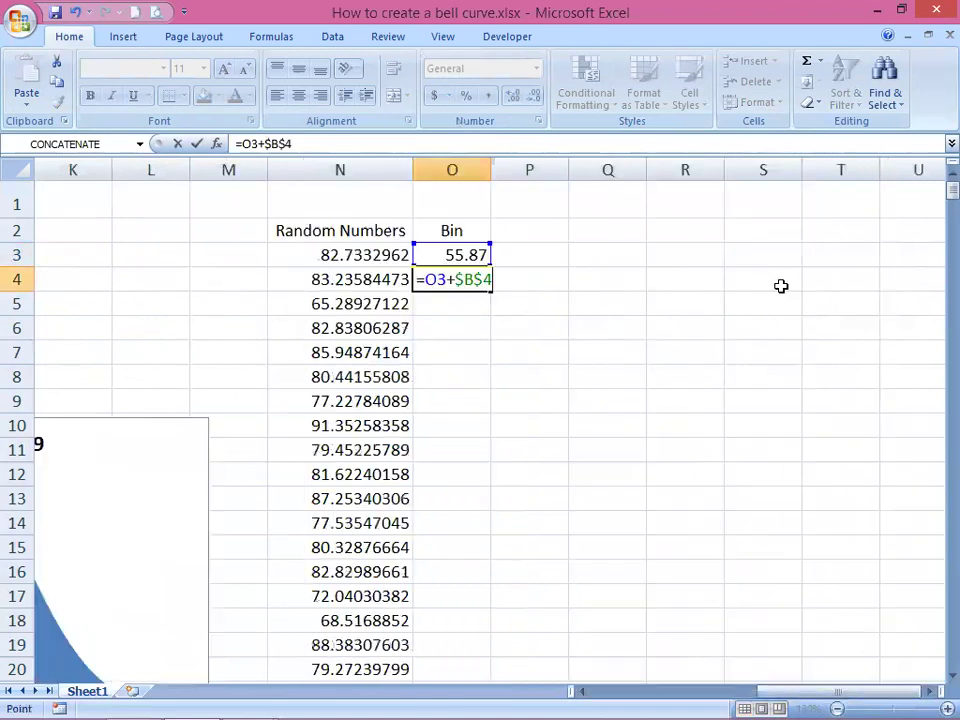
pyautogui.press('Return')
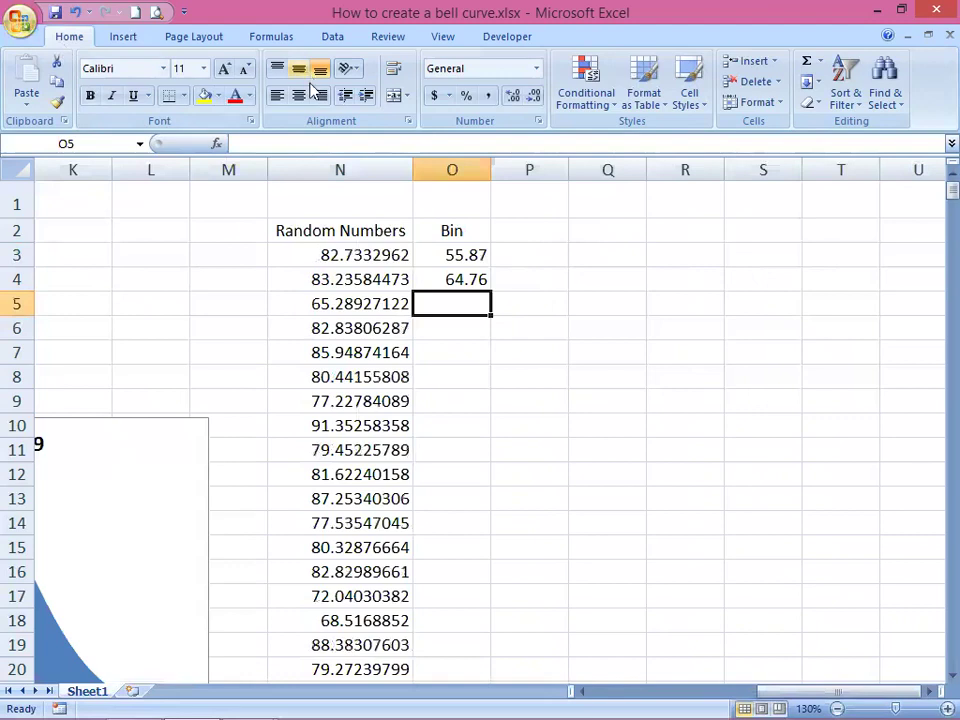
# Step: Fill the bin formula from O4 down through O10
pyautogui.click(455, 279)
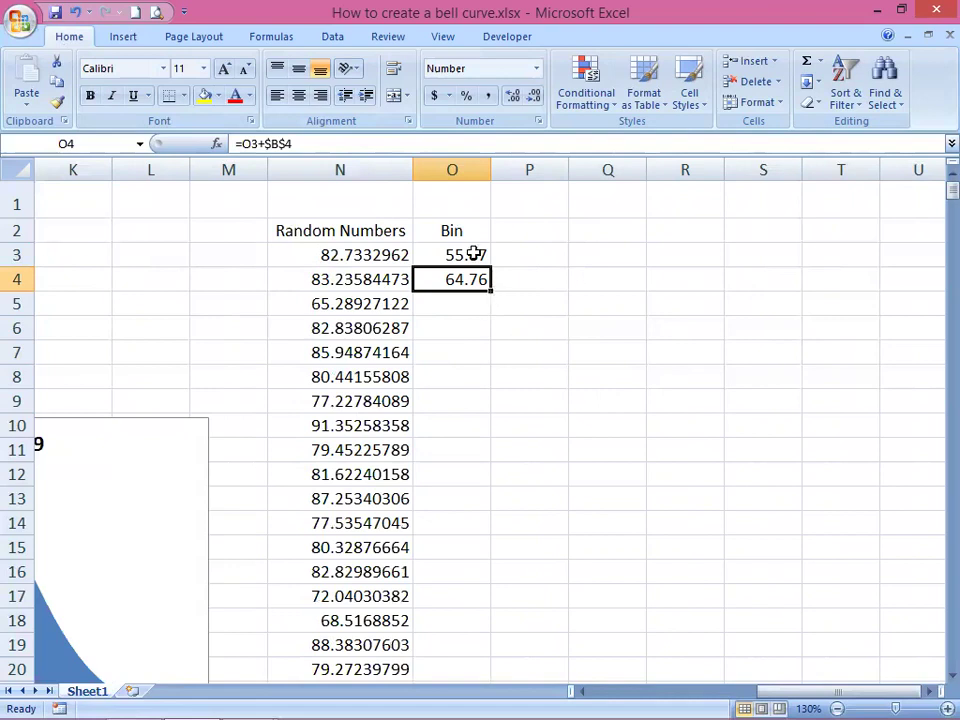
pyautogui.click(474, 254)
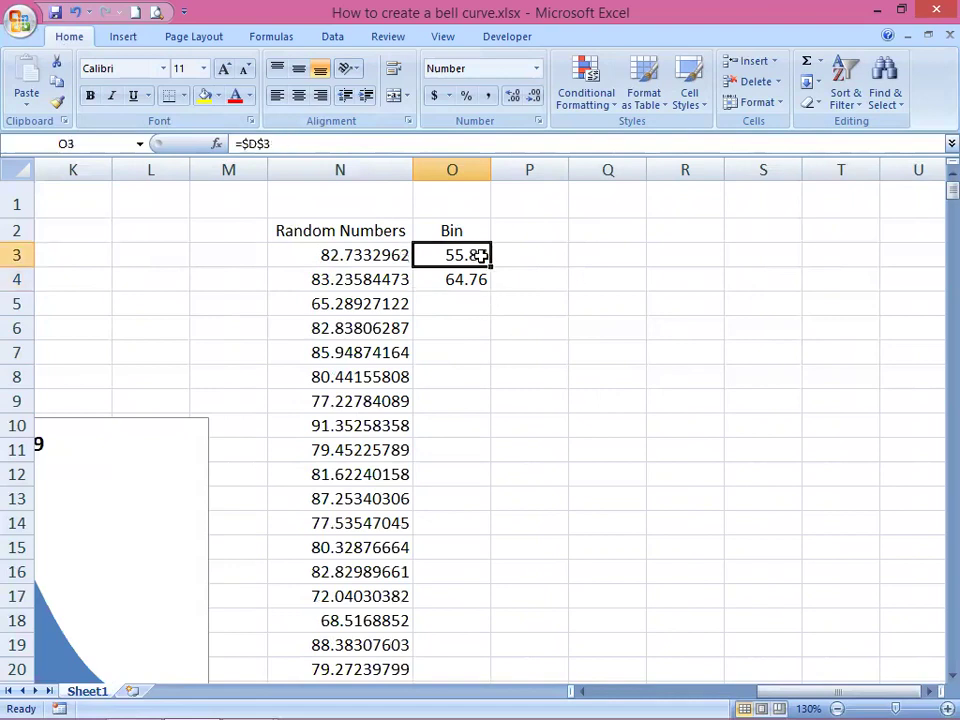
pyautogui.click(478, 277)
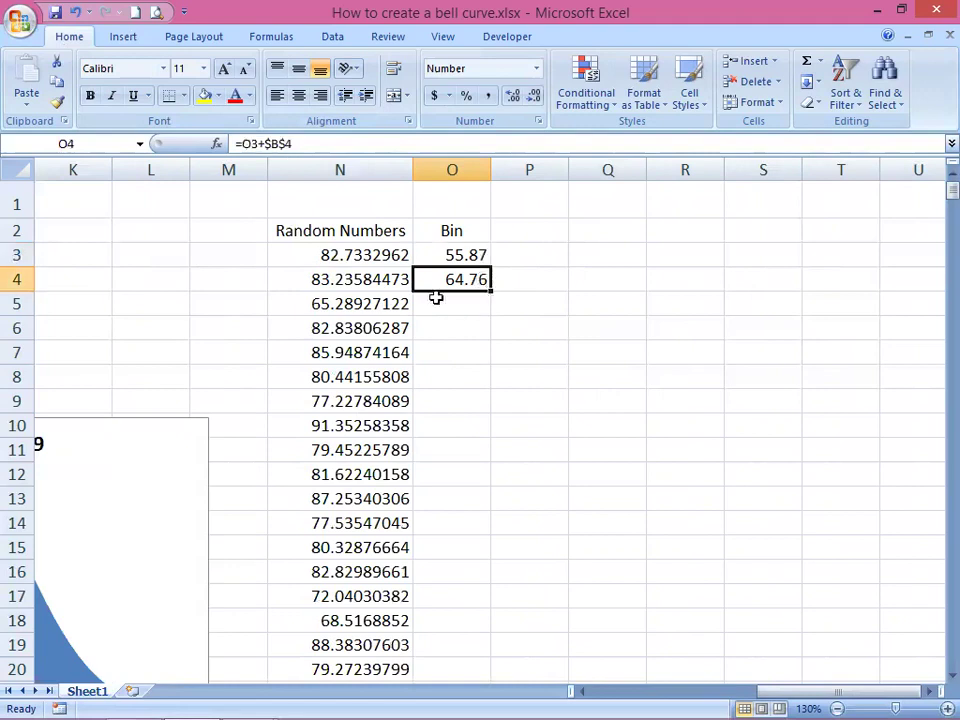
pyautogui.click(493, 292)
pyautogui.moveTo(492, 288); pyautogui.dragTo(493, 412)
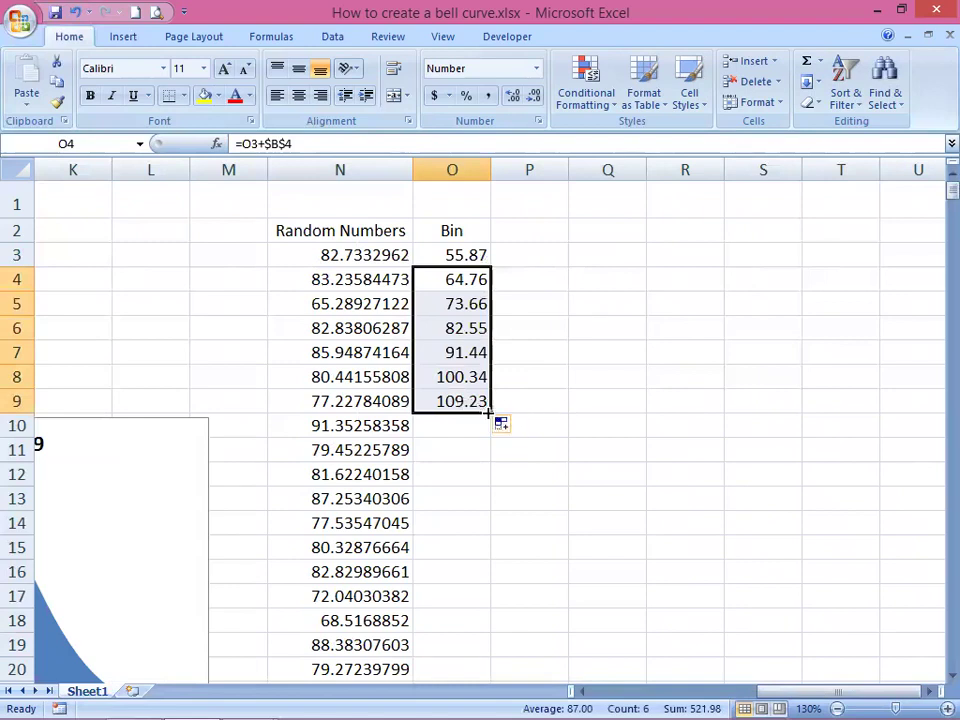
pyautogui.moveTo(490, 412); pyautogui.dragTo(491, 436)
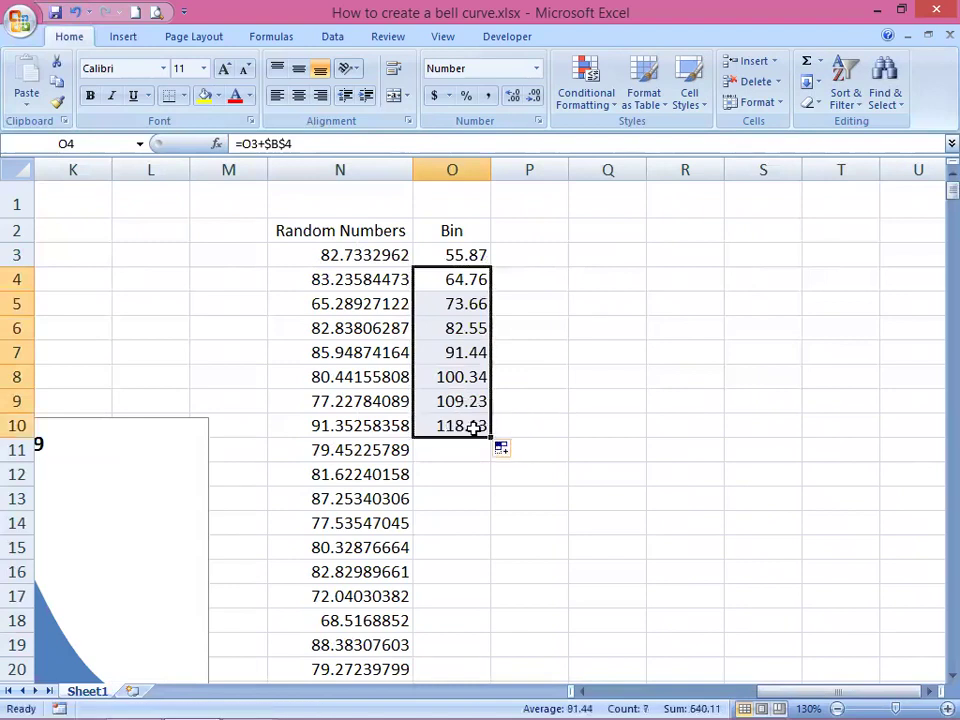
# Step: Open the Histogram tool from the Data Analysis tools
pyautogui.click(470, 236)
pyautogui.click(522, 232)
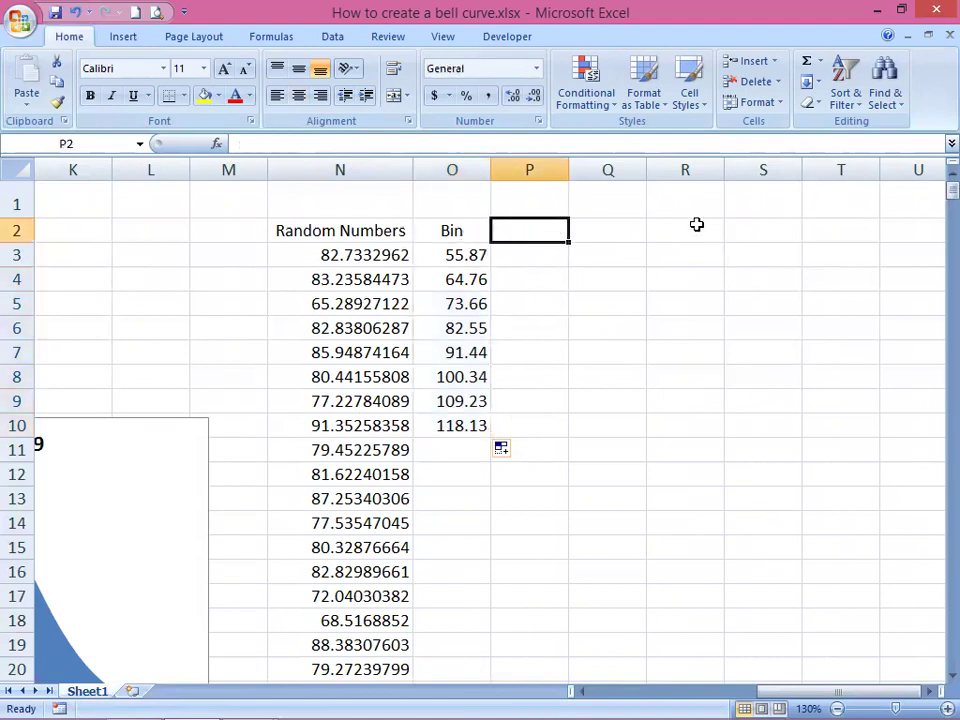
pyautogui.click(450, 232)
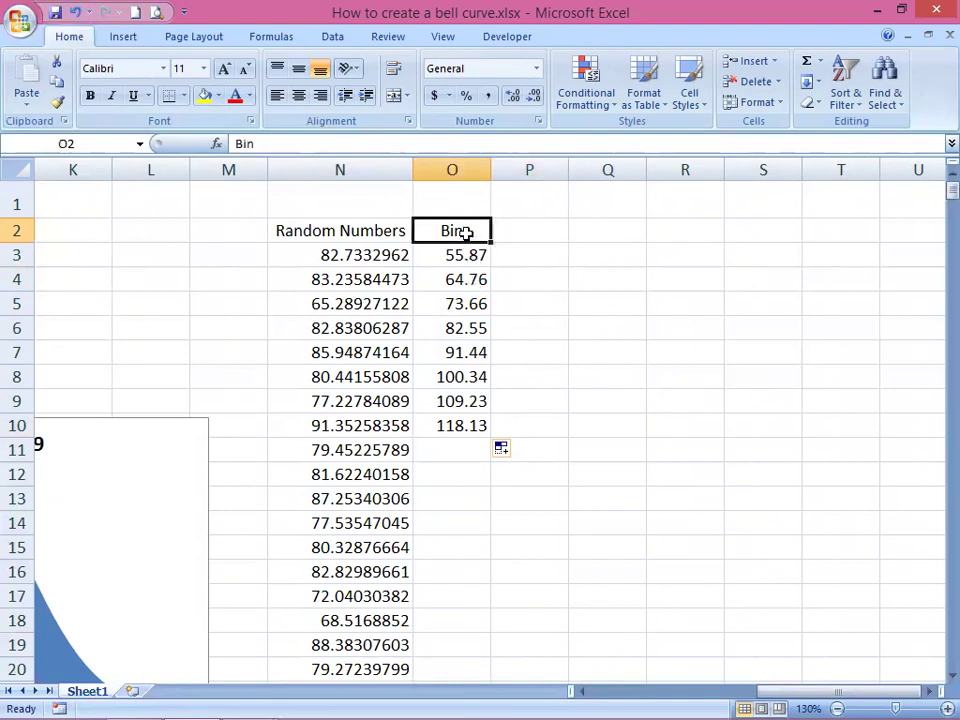
pyautogui.click(547, 237)
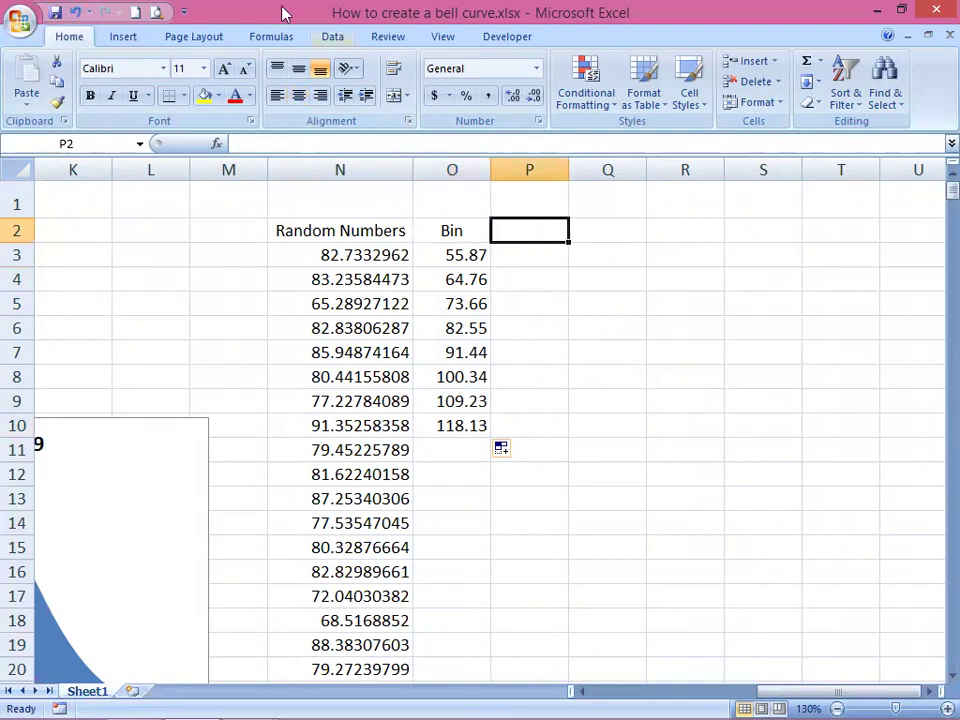
pyautogui.click(333, 39)
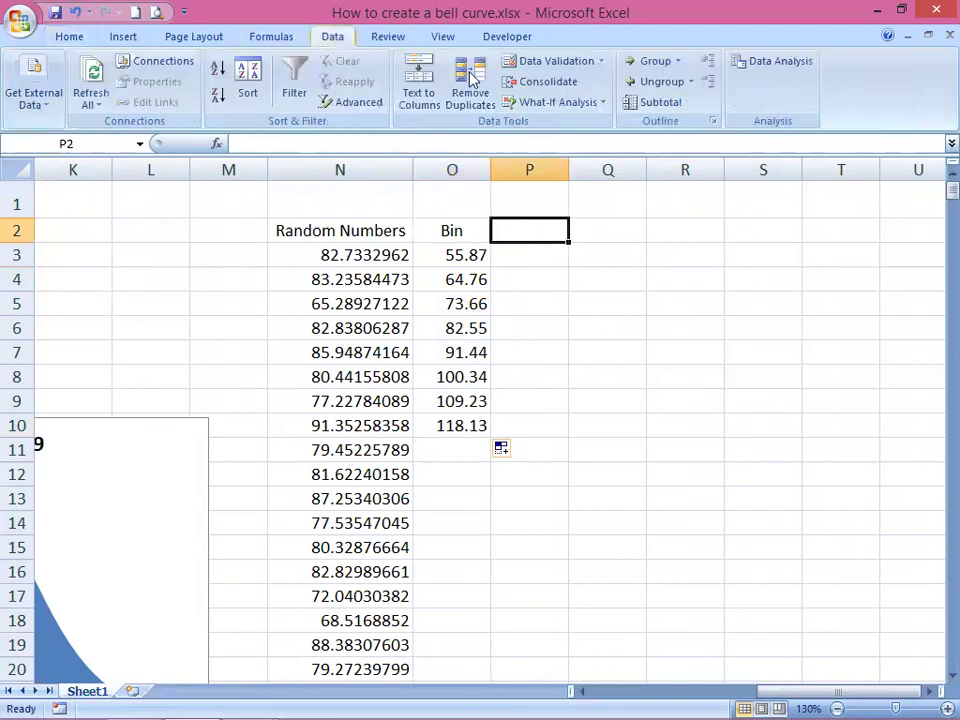
pyautogui.click(771, 66)
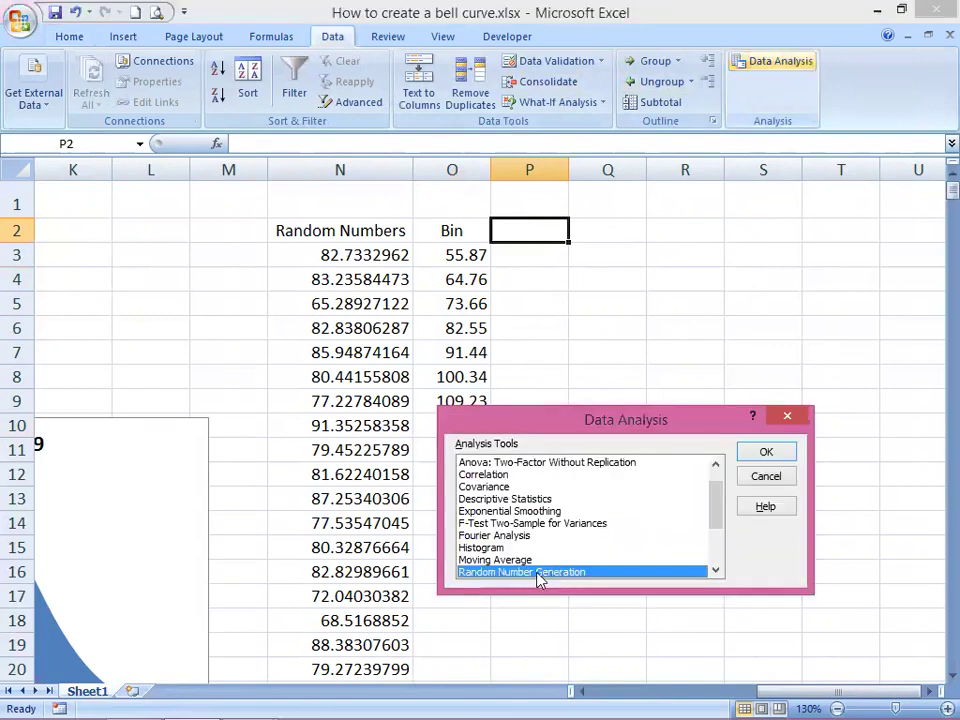
pyautogui.click(505, 548)
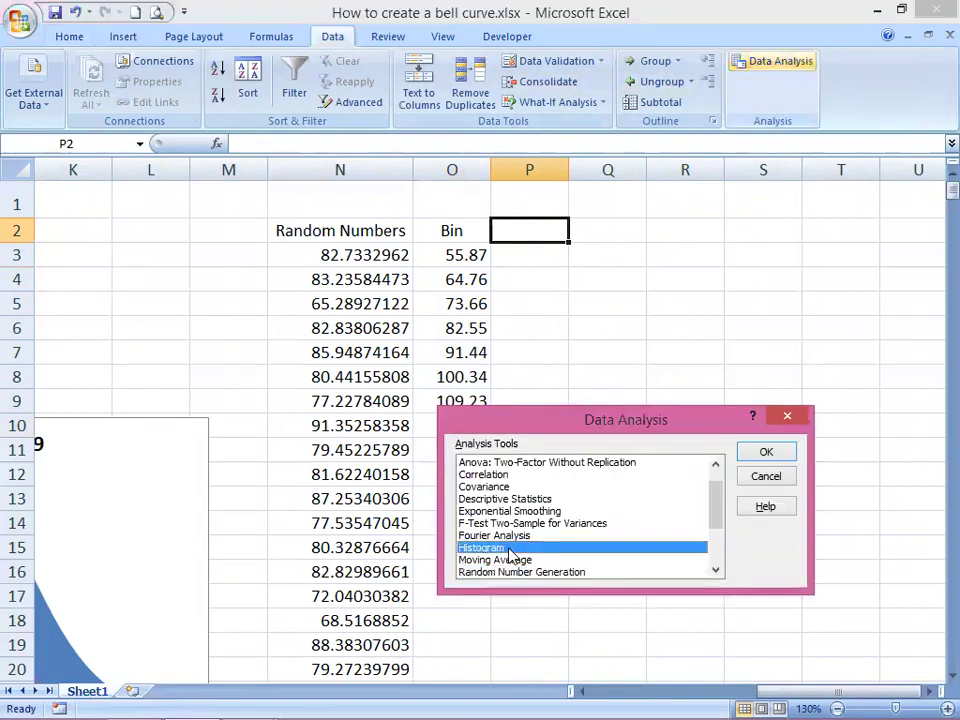
pyautogui.click(766, 453)
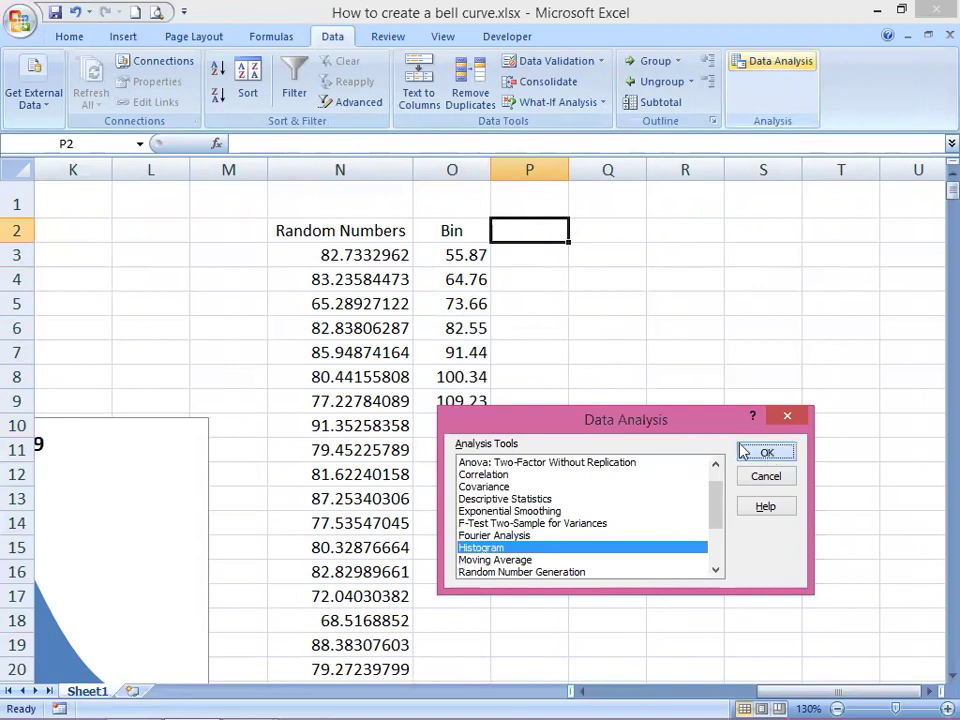
# Step: Set the histogram's input range to the random numbers in $N$3:$N$502
pyautogui.click(698, 415)
pyautogui.scroll(1, 621, 283)
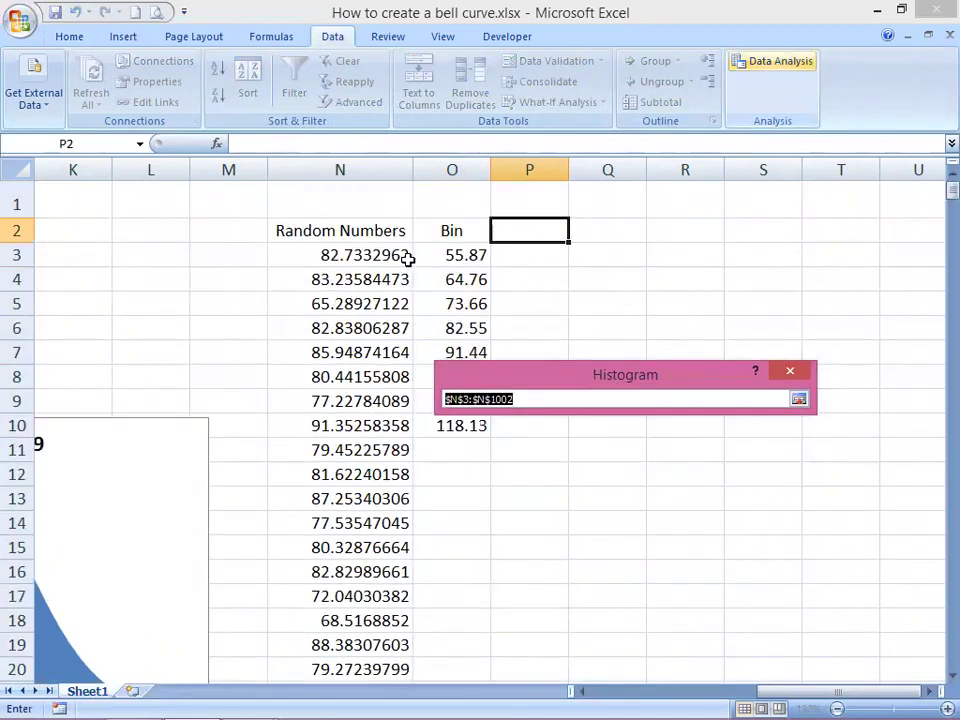
pyautogui.click(370, 255)
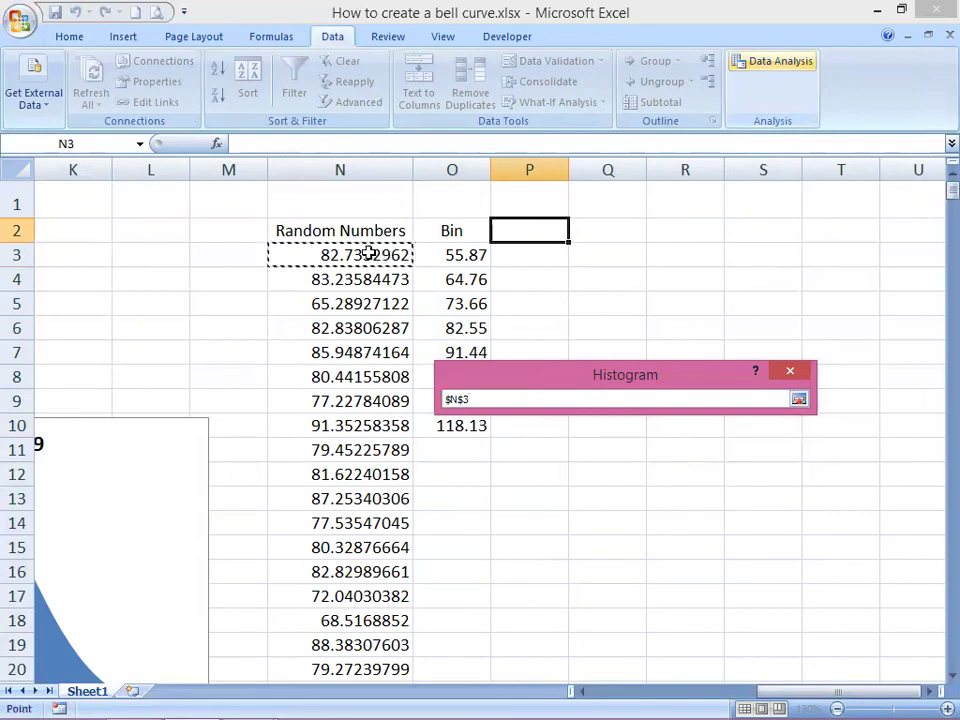
pyautogui.moveTo(316, 672); pyautogui.dragTo(358, 630)
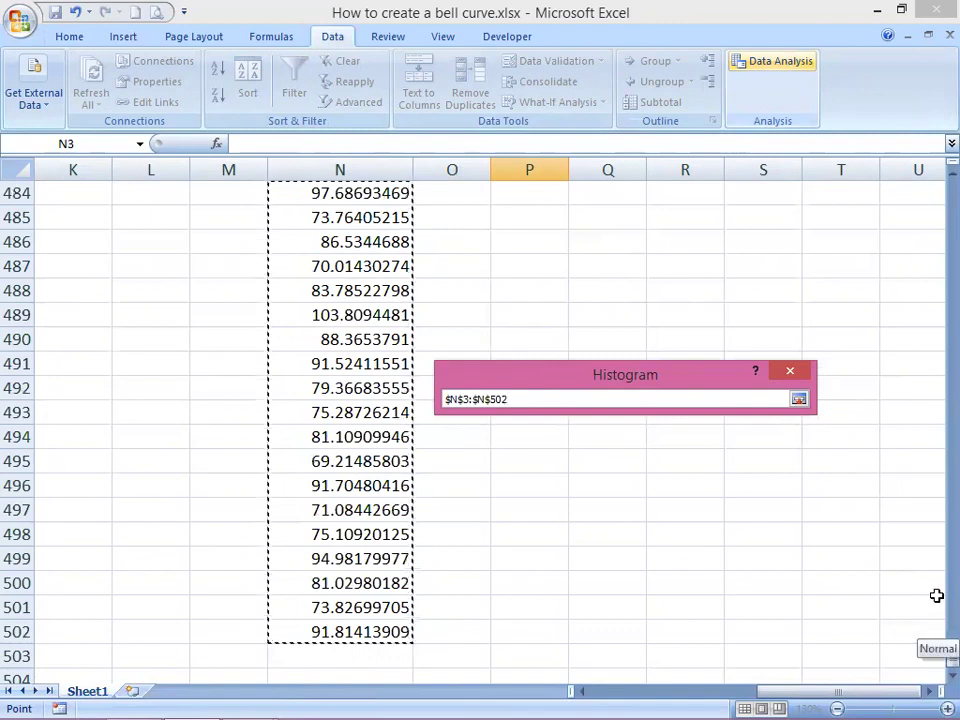
pyautogui.moveTo(933, 672); pyautogui.dragTo(934, 178)
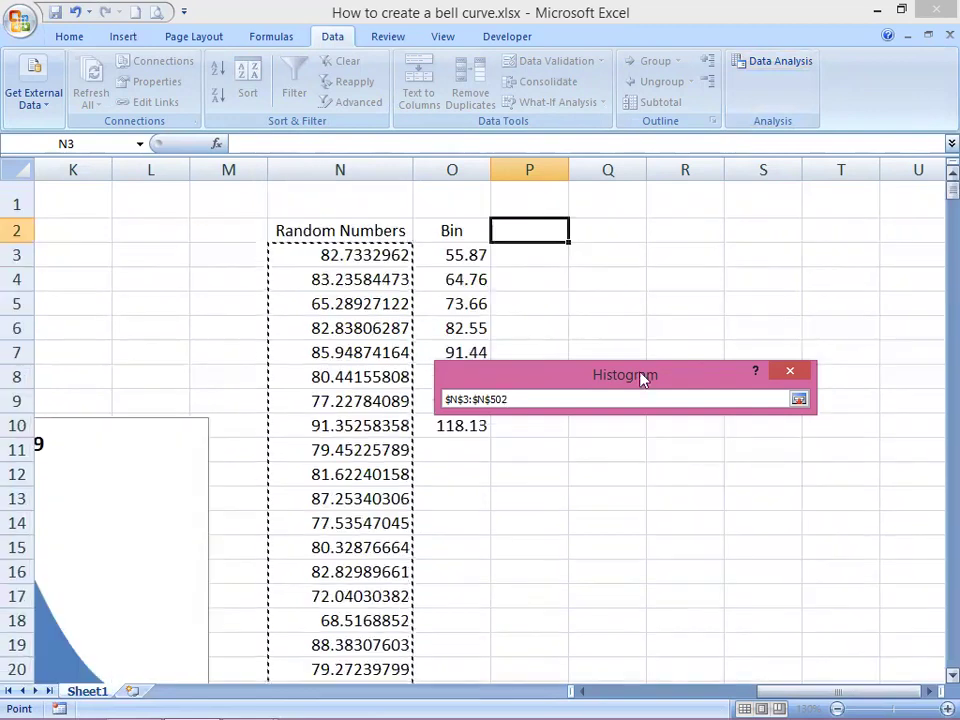
pyautogui.click(800, 399)
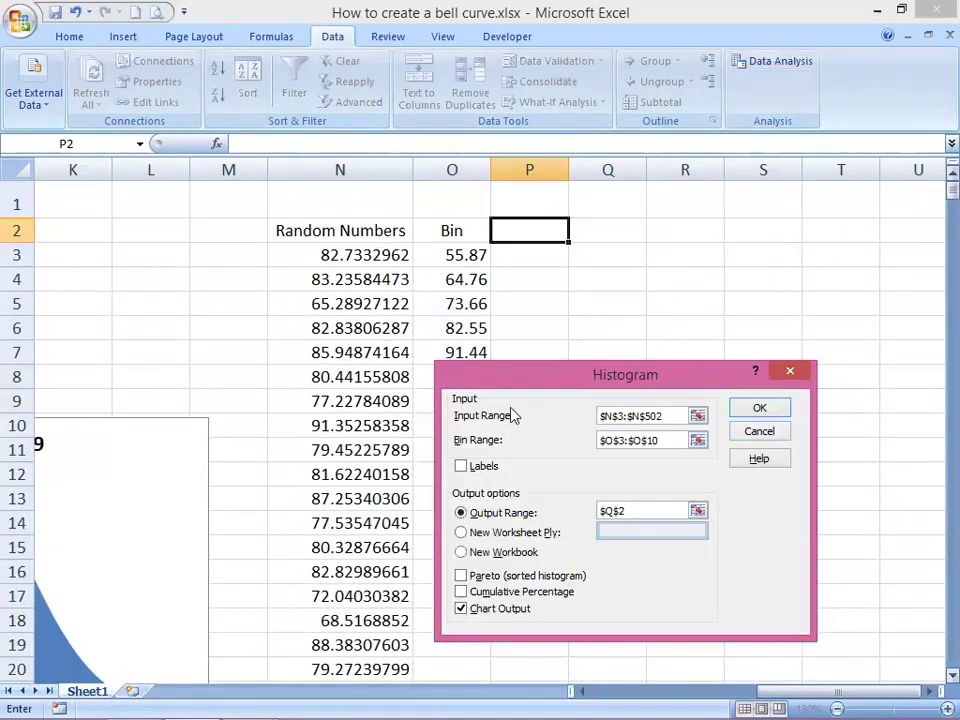
# Step: Set the histogram's bin range to the bin values in $O$3:$O$10
pyautogui.press('Tab')
pyautogui.click(697, 442)
pyautogui.click(467, 258)
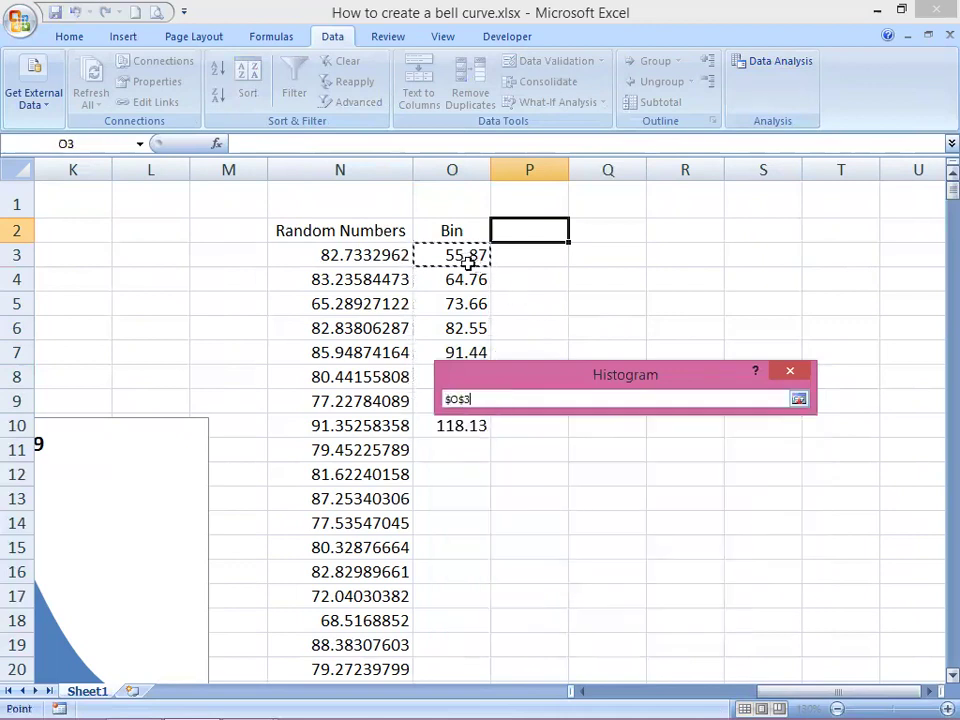
pyautogui.moveTo(463, 398); pyautogui.dragTo(467, 426)
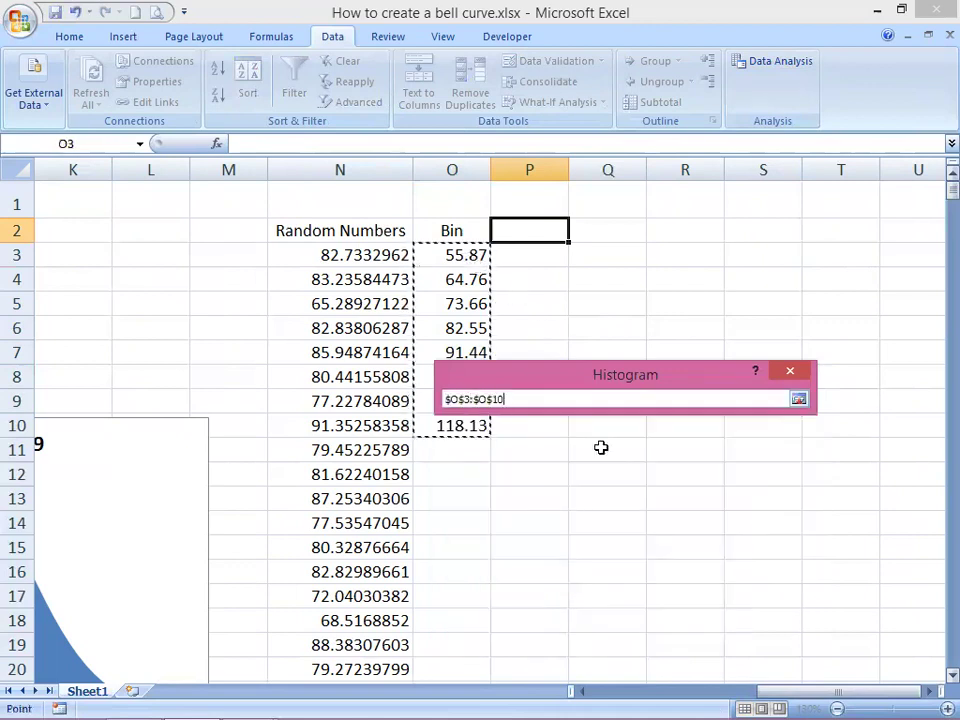
pyautogui.click(798, 401)
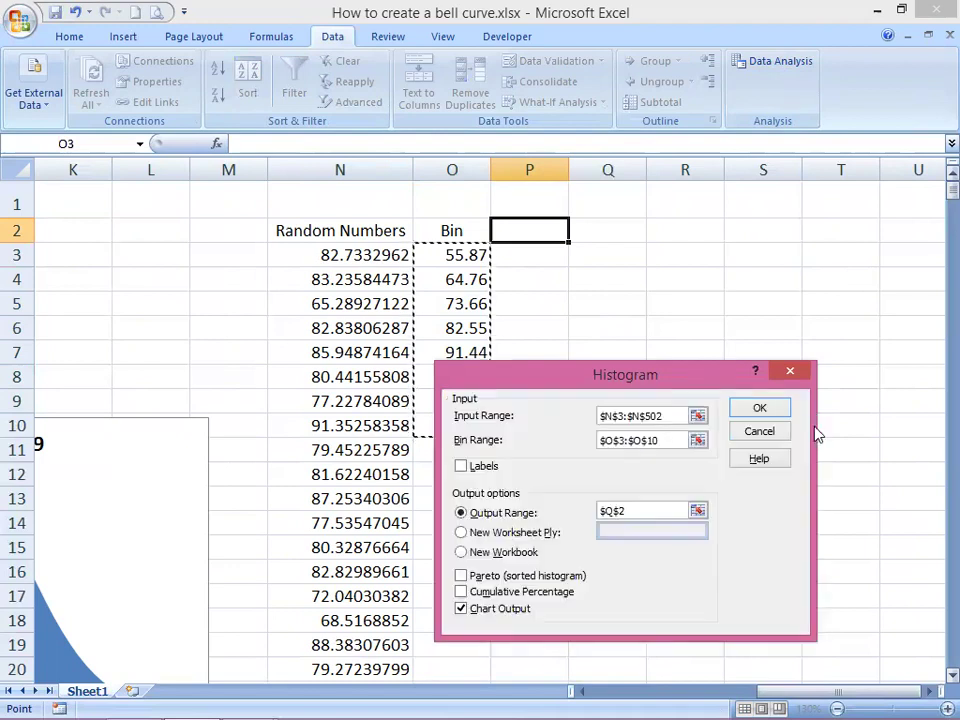
# Step: Set the output range to $P$2, keep Chart Output enabled, and generate the histogram
pyautogui.click(655, 513)
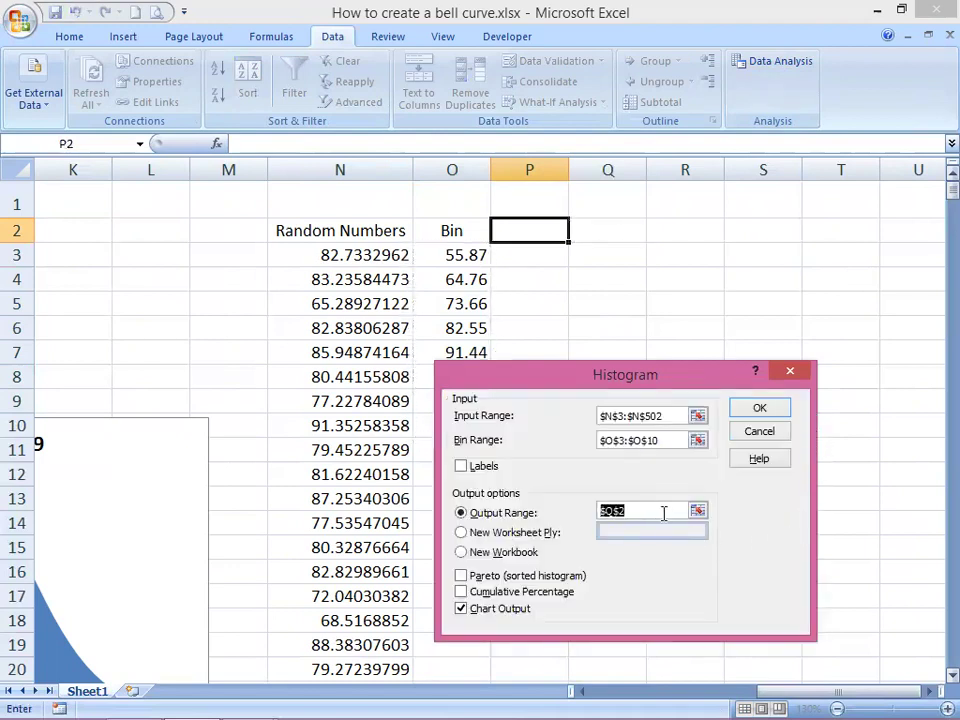
pyautogui.click(697, 511)
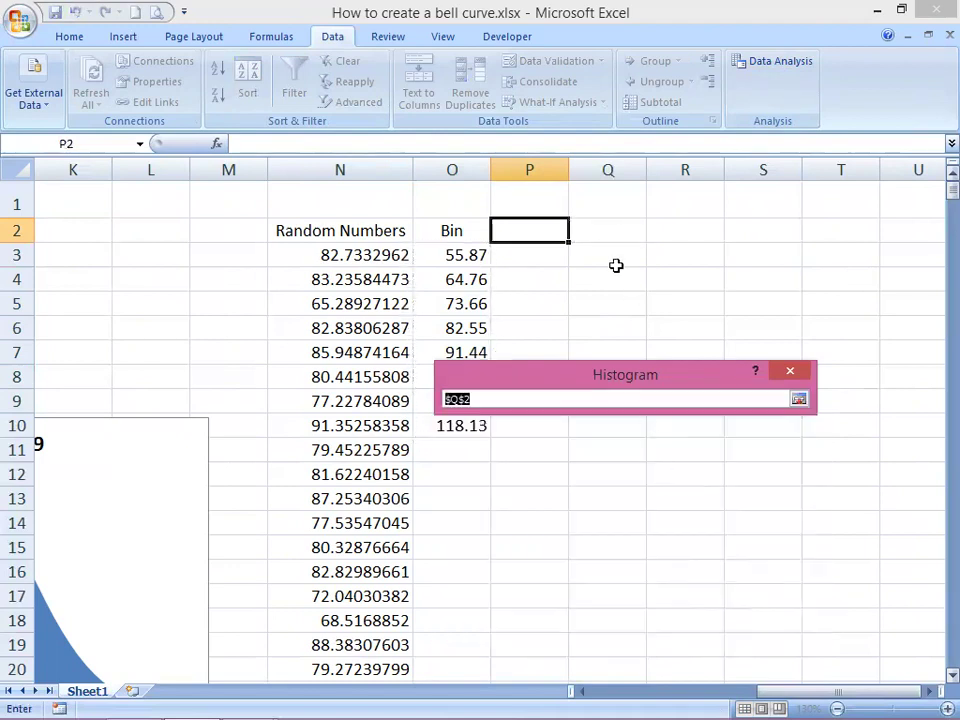
pyautogui.click(542, 233)
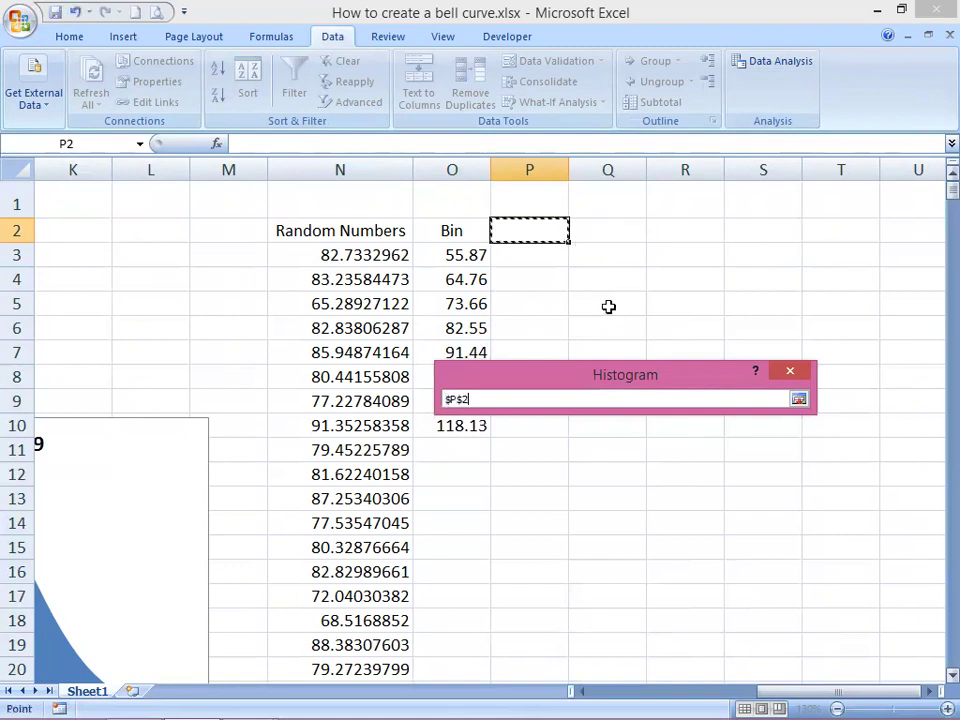
pyautogui.click(799, 401)
pyautogui.click(462, 609)
pyautogui.click(461, 610)
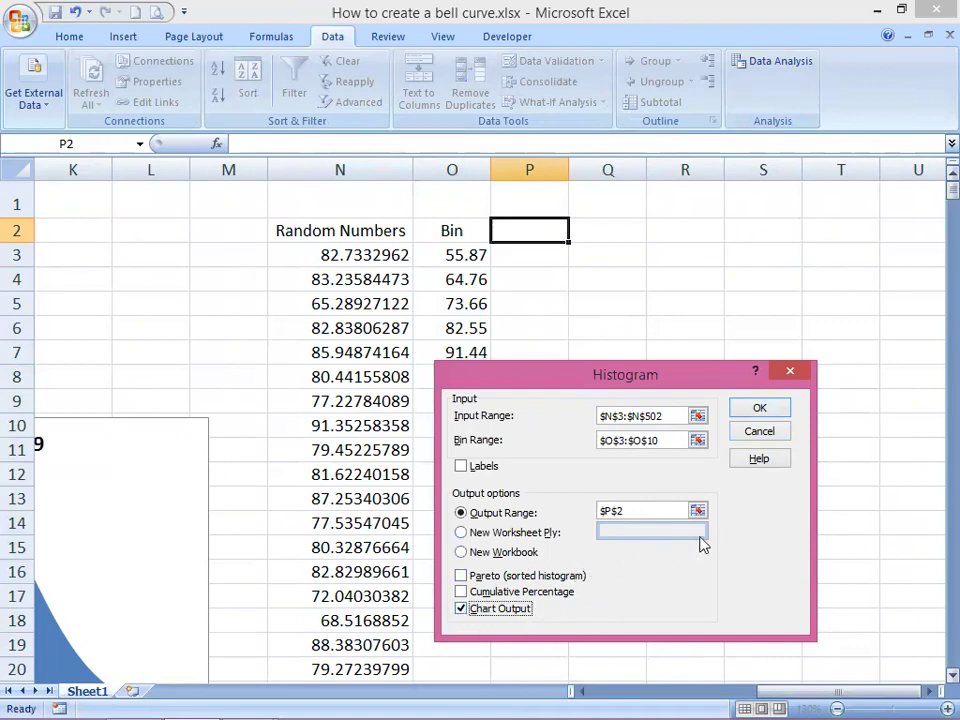
pyautogui.click(760, 410)
# Step: Delete the histogram's legend and enlarge the chart to extend to about column Y and row 19
pyautogui.moveTo(737, 680); pyautogui.dragTo(794, 678)
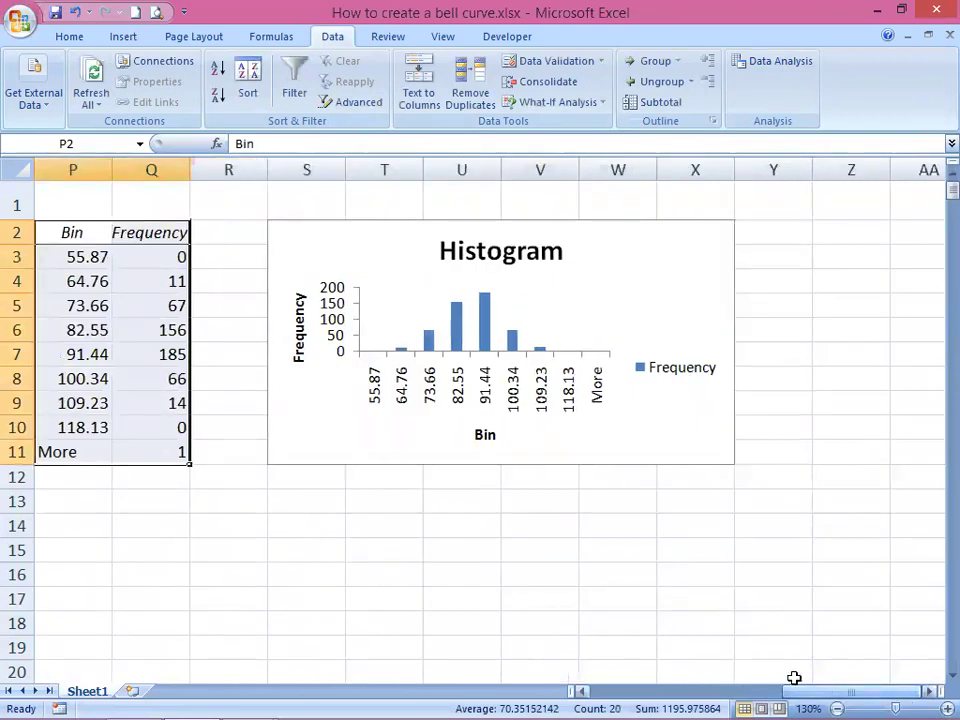
pyautogui.click(695, 378)
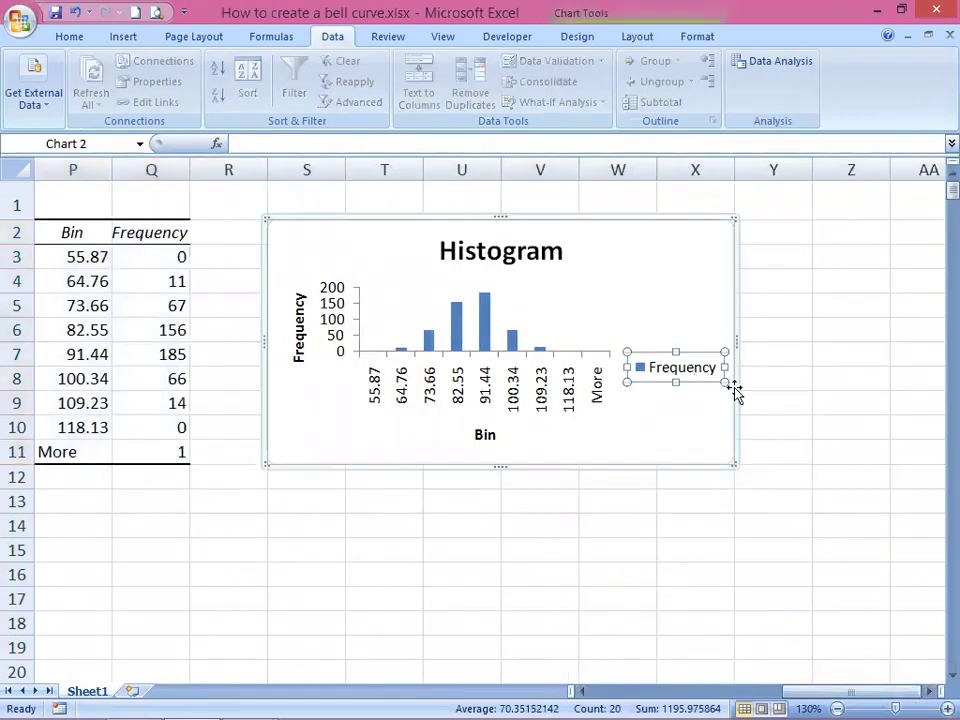
pyautogui.press('Delete')
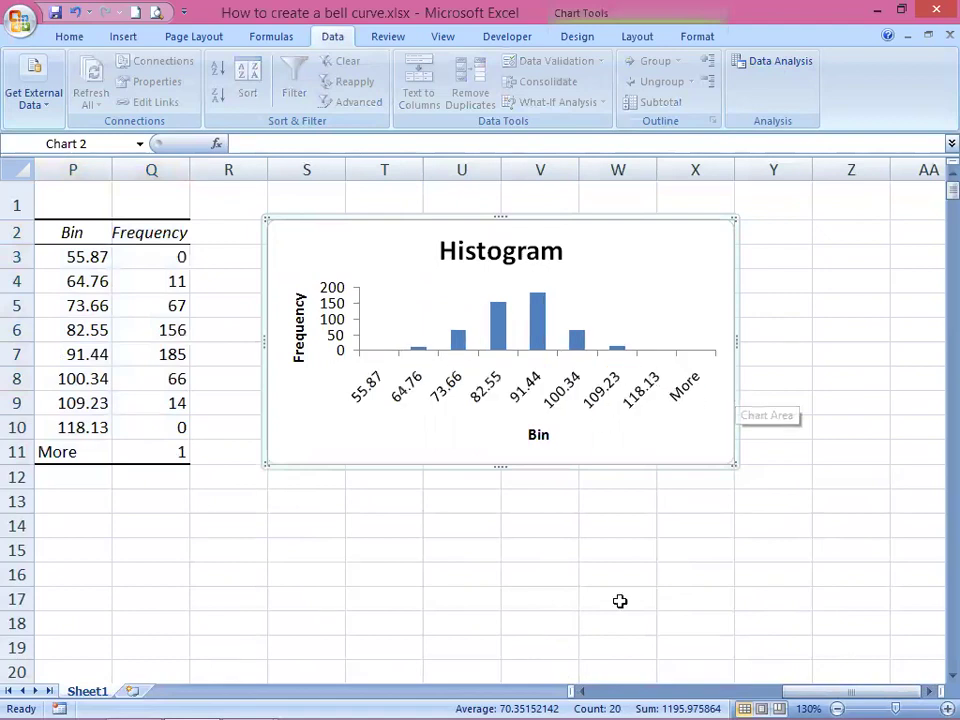
pyautogui.moveTo(733, 465); pyautogui.dragTo(785, 660)
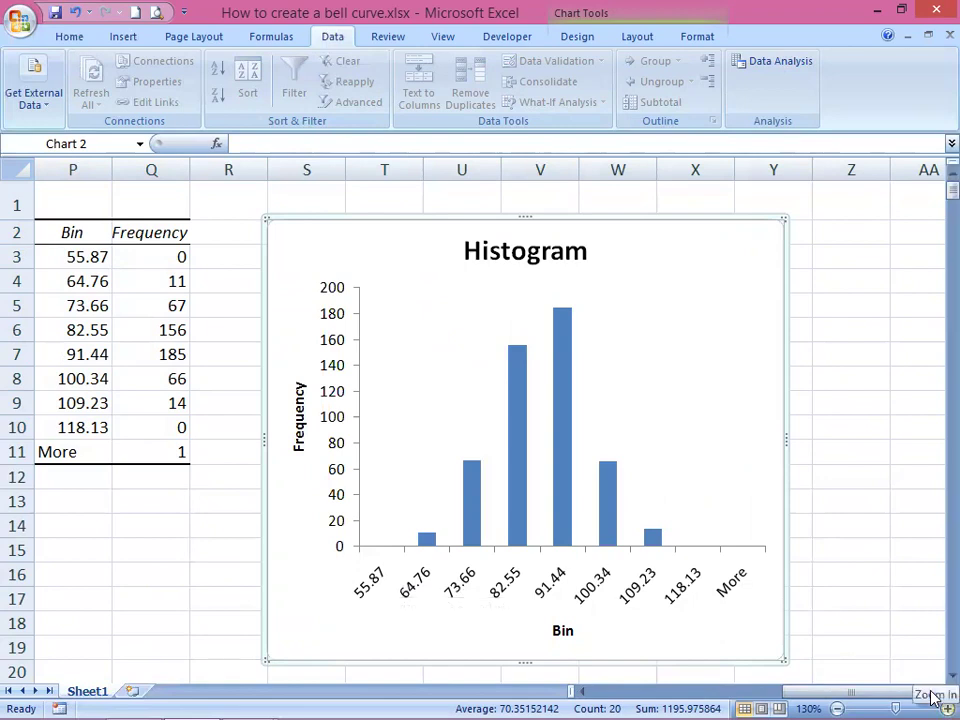
# Step: Examine the bin frequencies and compare the histogram's shape with the bell curve chart
pyautogui.moveTo(133, 251); pyautogui.dragTo(120, 428)
pyautogui.click(125, 355)
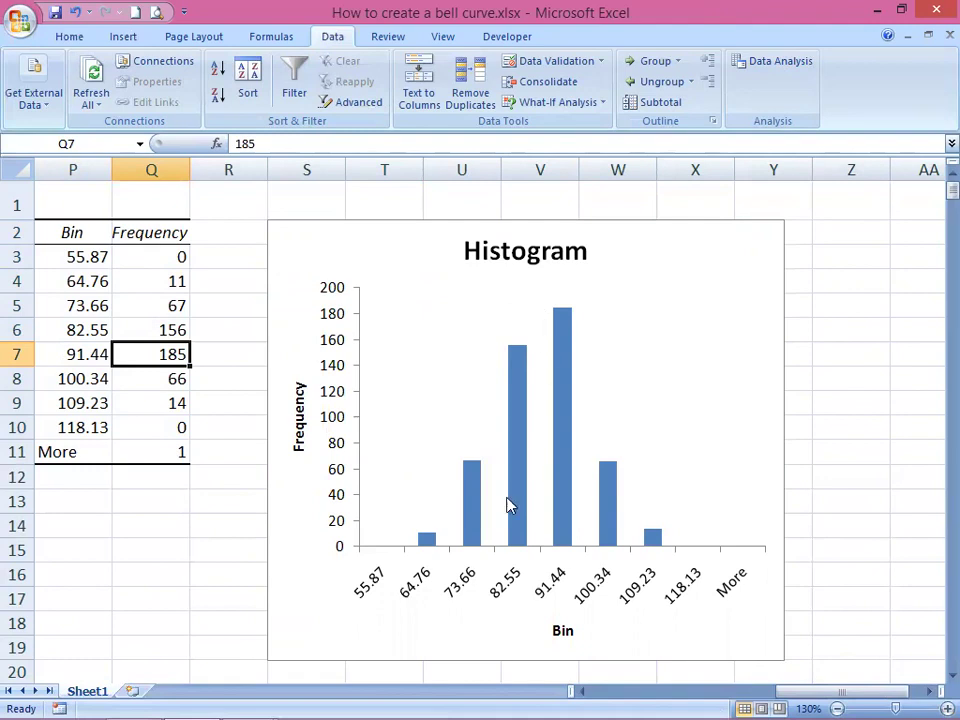
pyautogui.click(326, 622)
pyautogui.rightClick(330, 630)
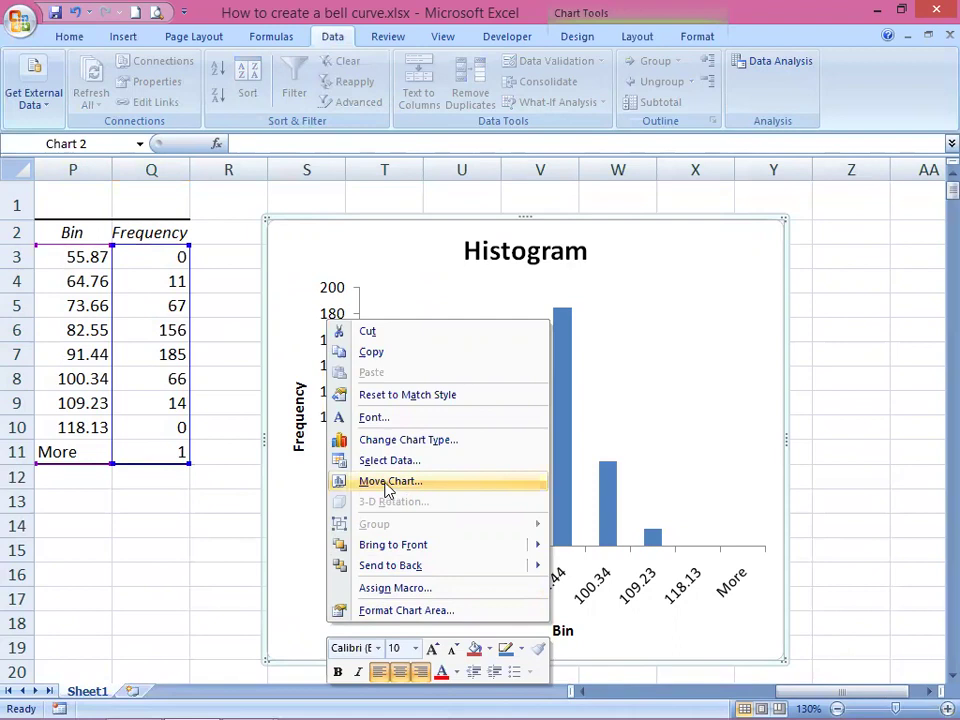
pyautogui.press('Escape')
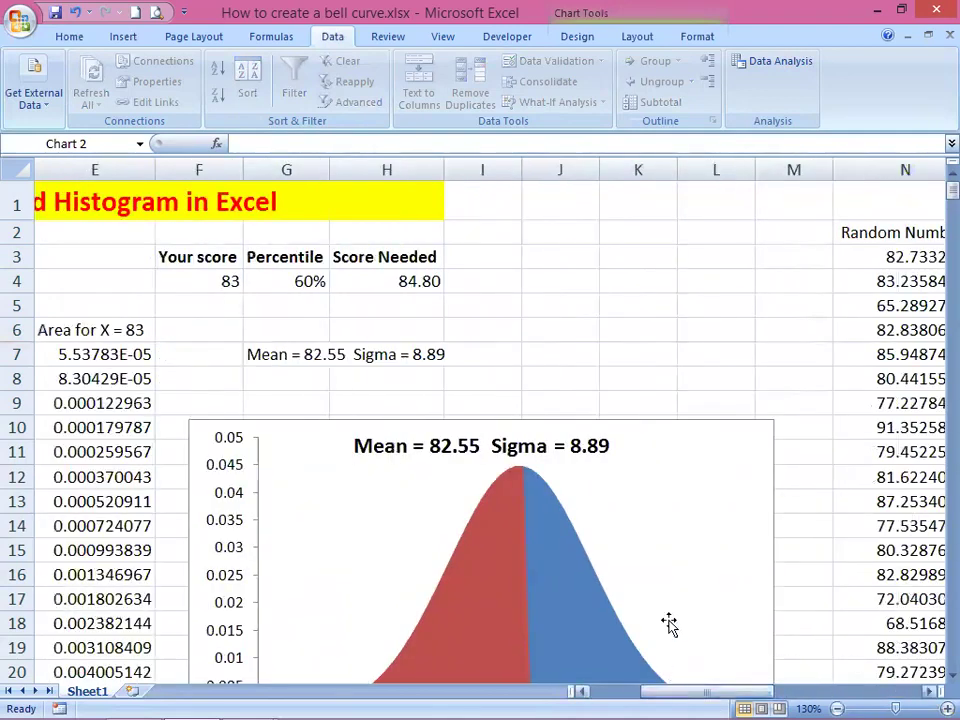
pyautogui.scroll(-3, 669, 600)
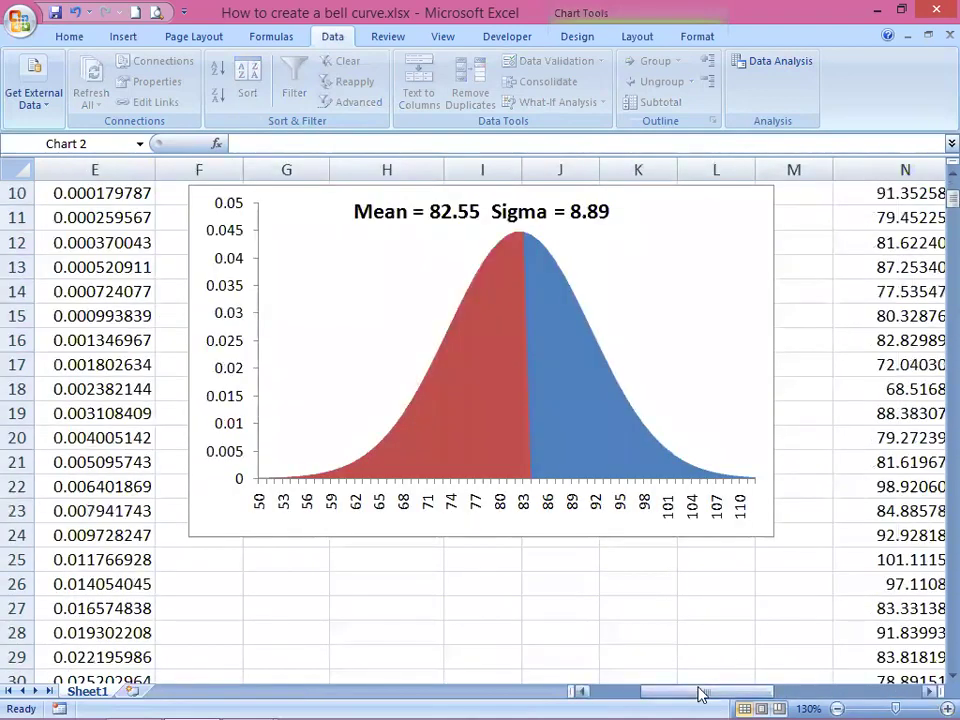
pyautogui.moveTo(700, 693); pyautogui.dragTo(874, 677)
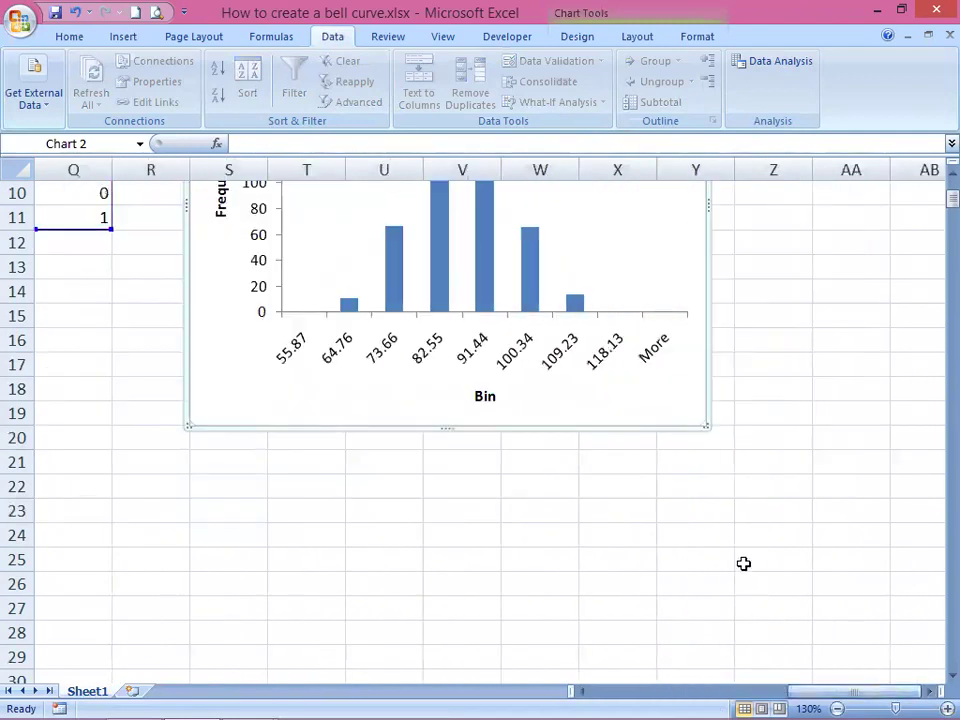
pyautogui.scroll(3, 725, 618)
pyautogui.moveTo(810, 690); pyautogui.dragTo(815, 693)
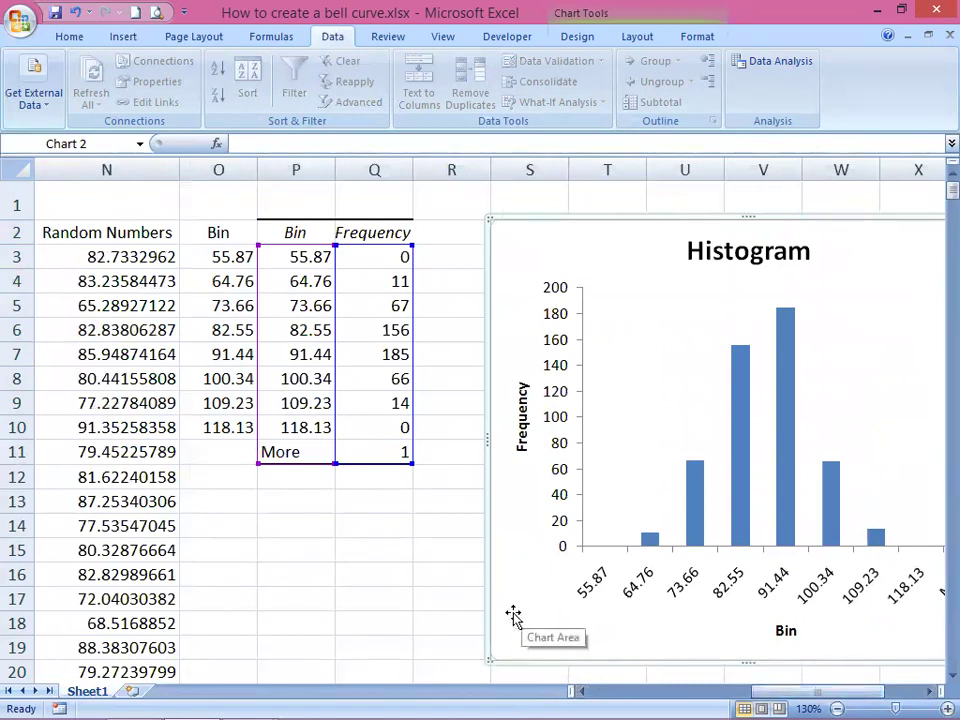
pyautogui.click(302, 484)
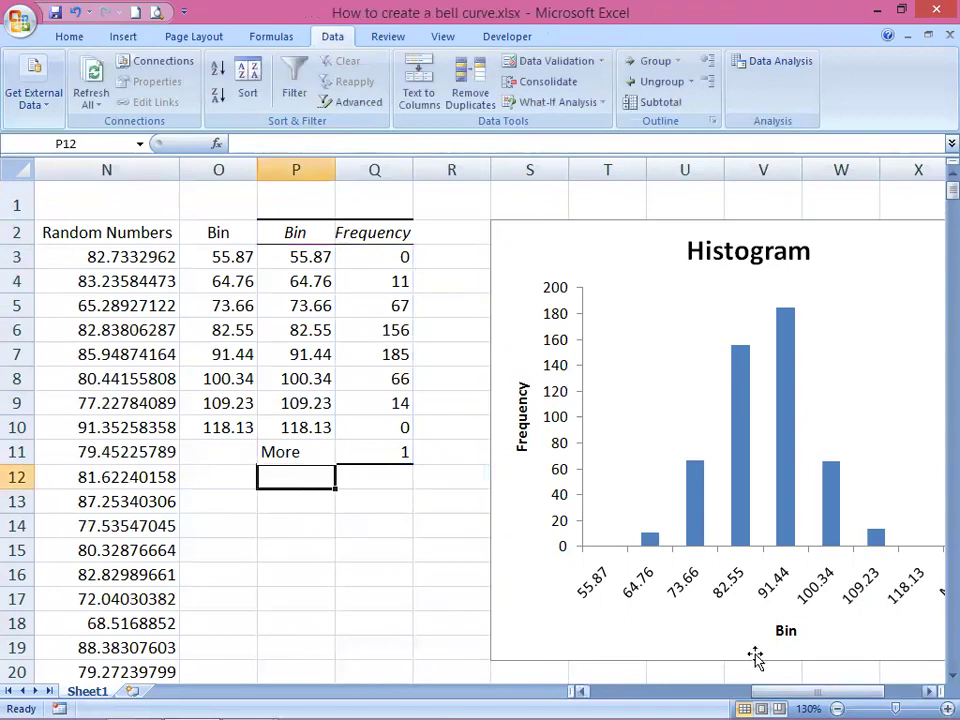